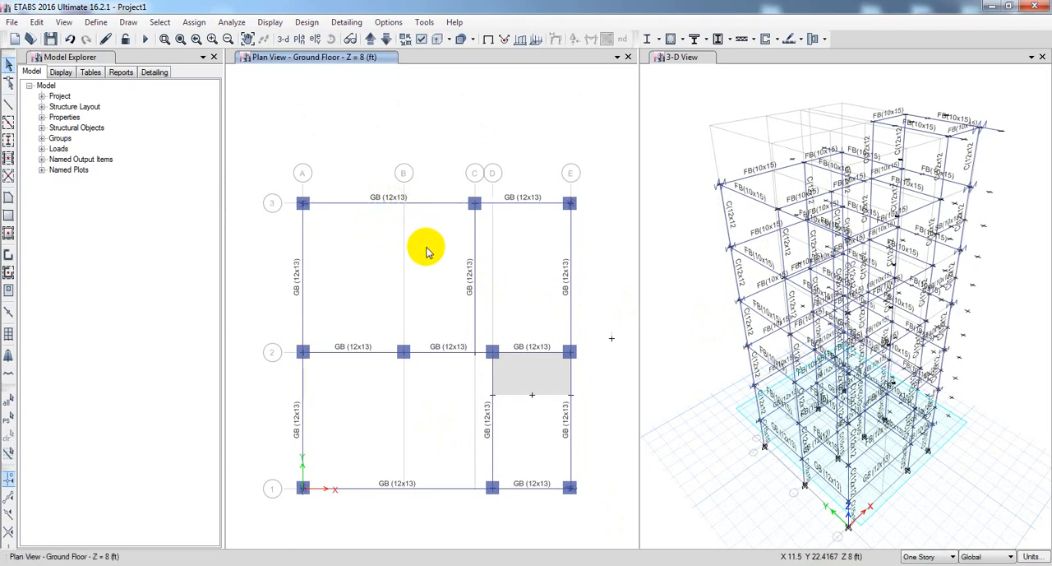
Add a copy of the GB (12x13) frame section named GB(12x15), with 15 in depth, 12 in width and default modifiers.
click(161, 22)
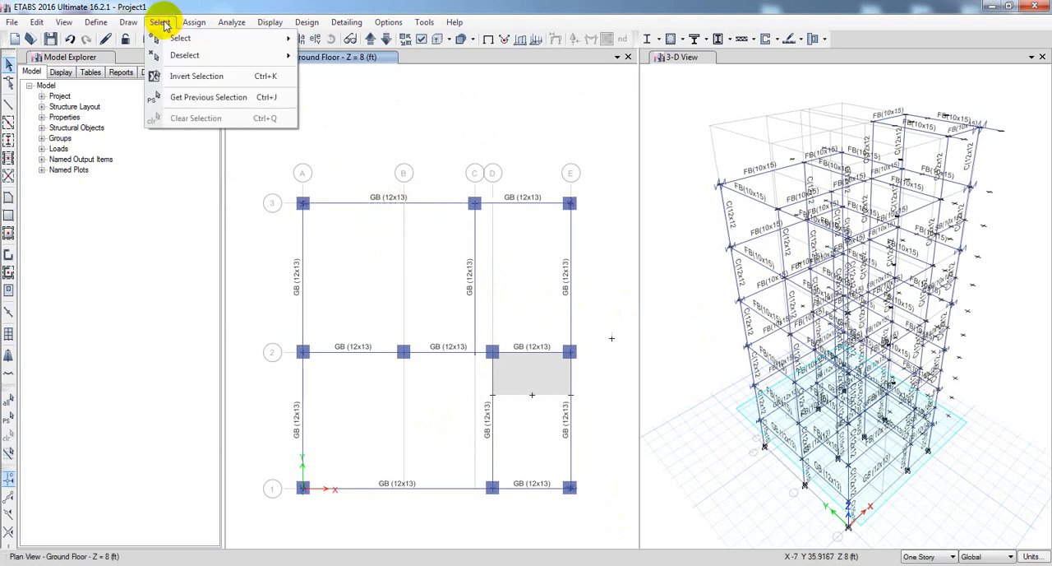
mouse_move(105, 25)
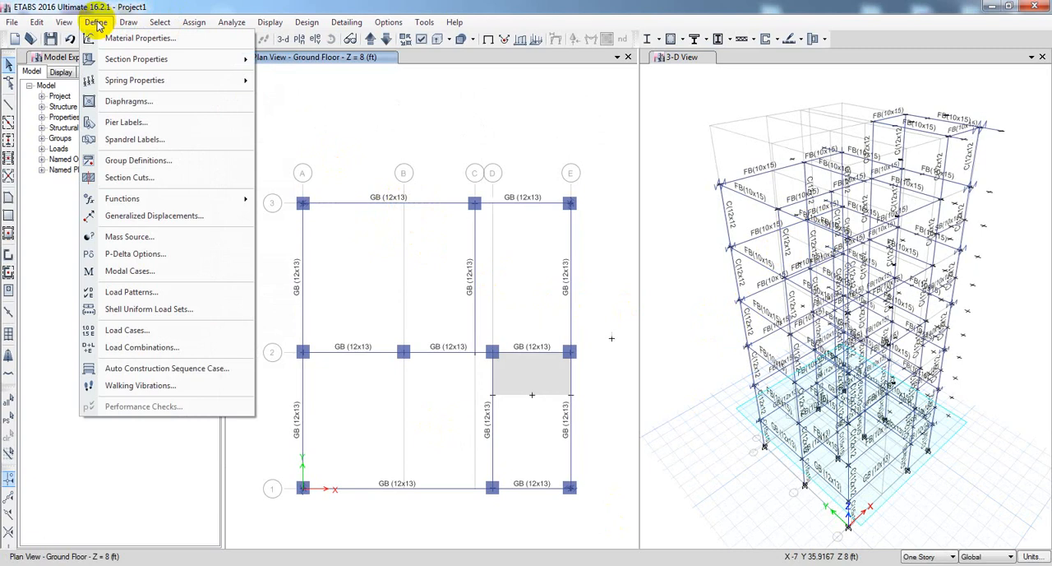
mouse_move(136, 59)
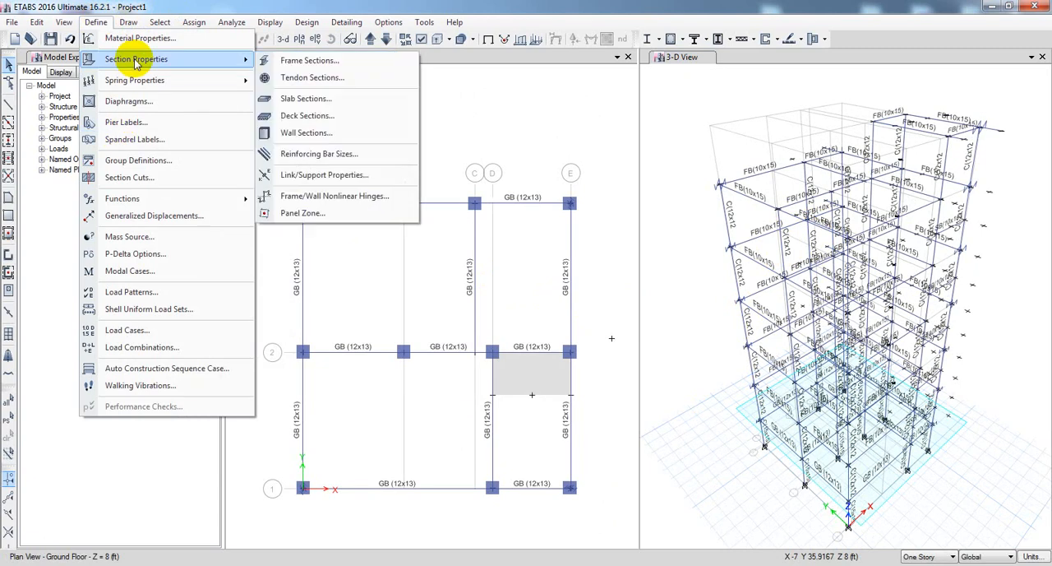
click(296, 61)
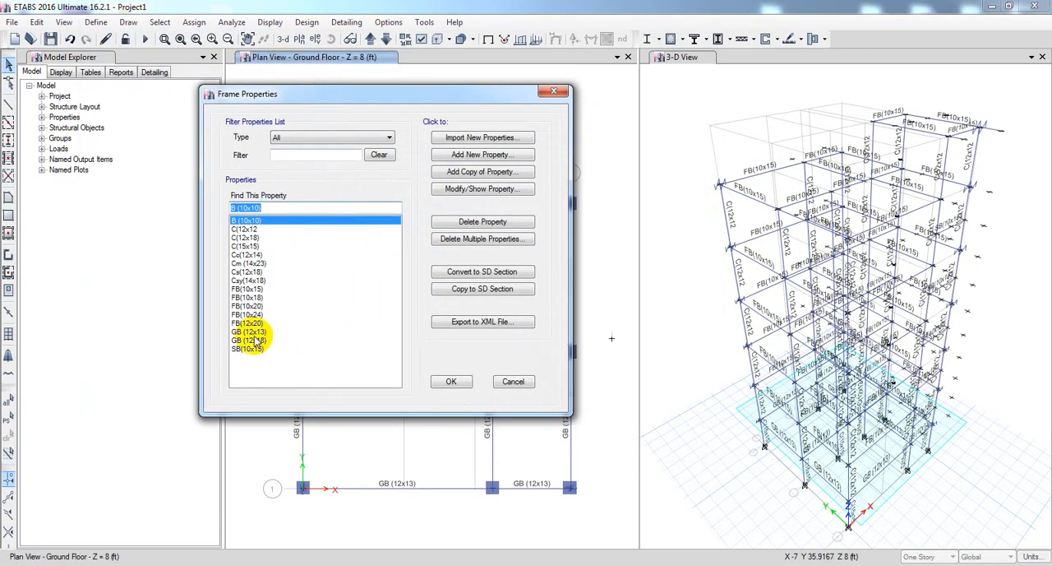
click(252, 339)
click(248, 331)
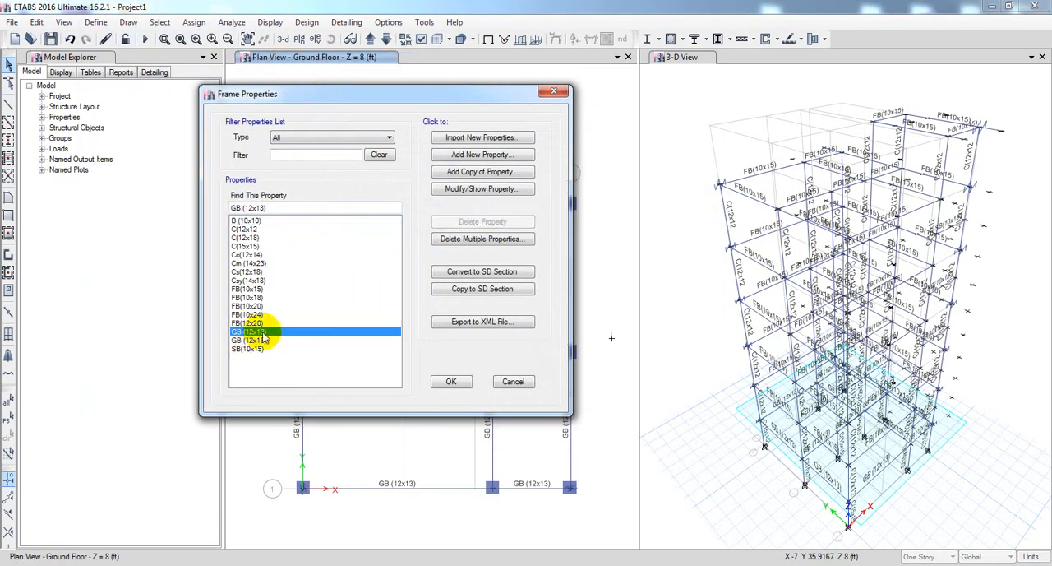
click(264, 340)
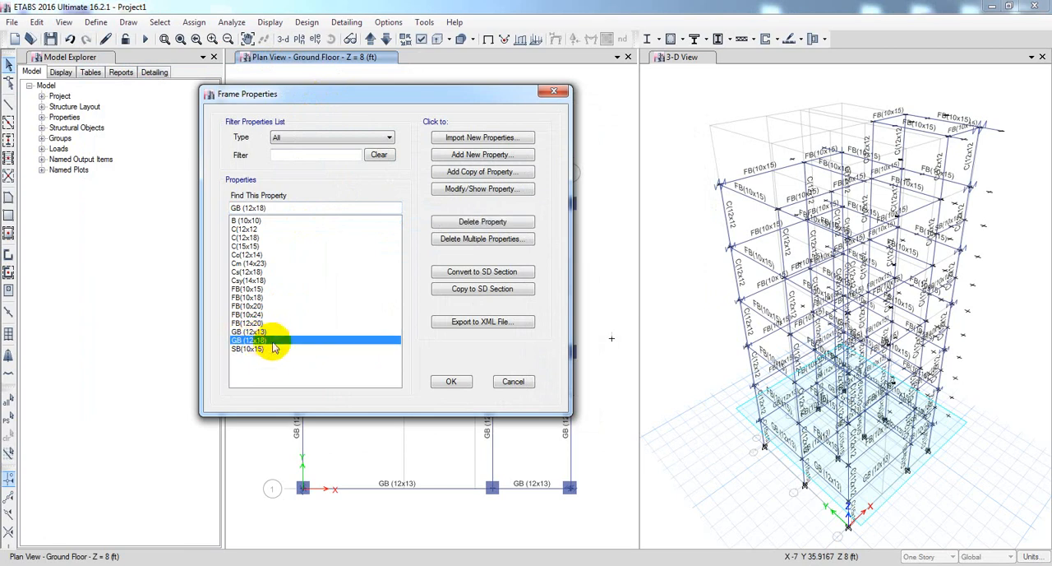
click(263, 332)
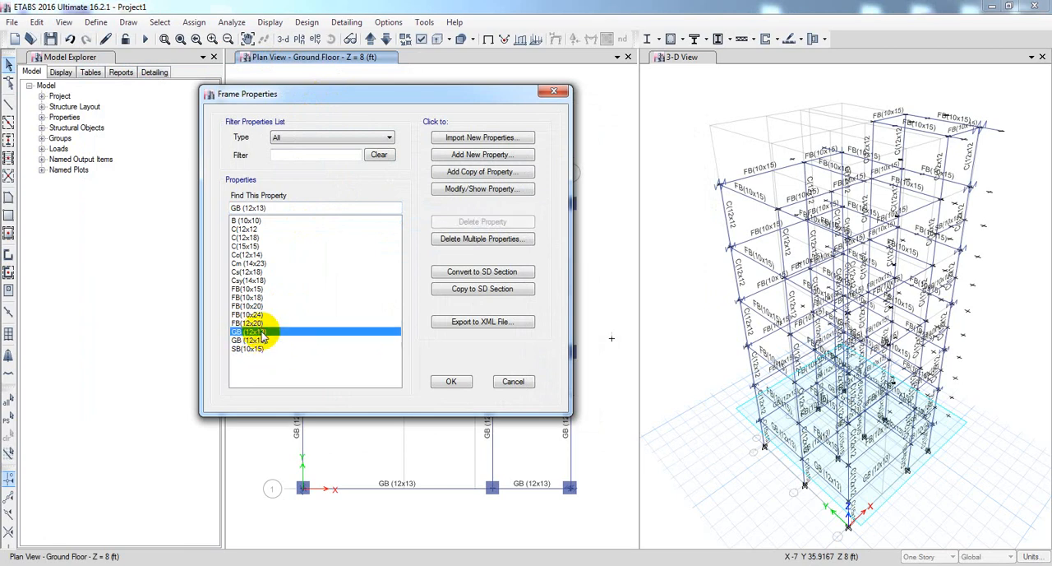
click(470, 175)
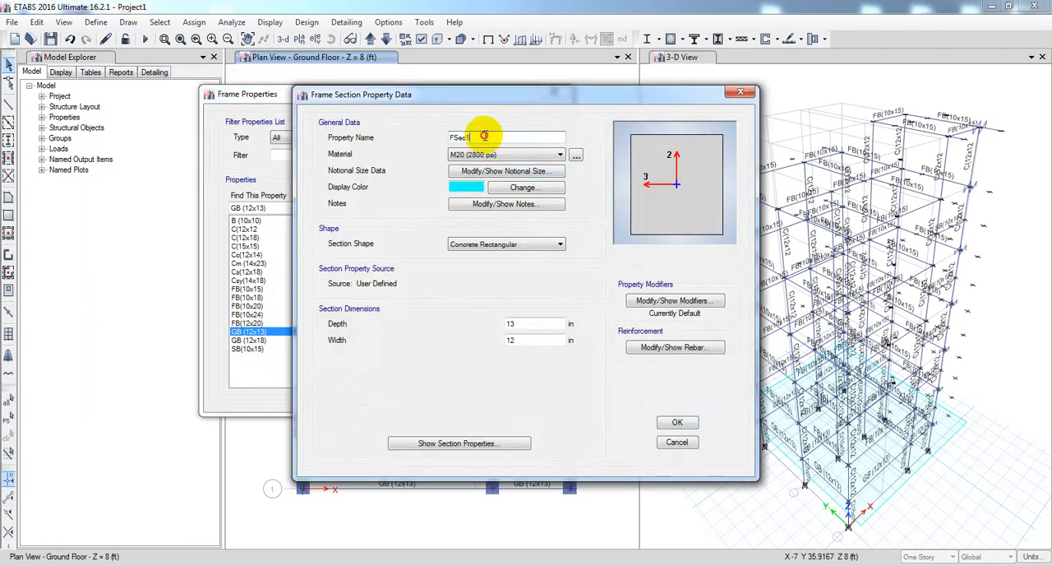
double_click(485, 136)
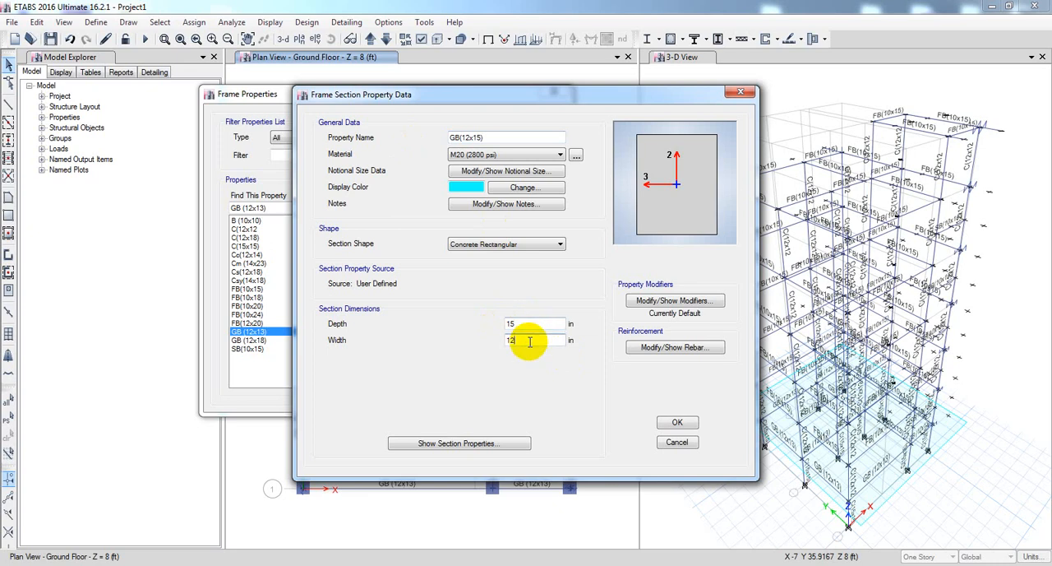
click(699, 301)
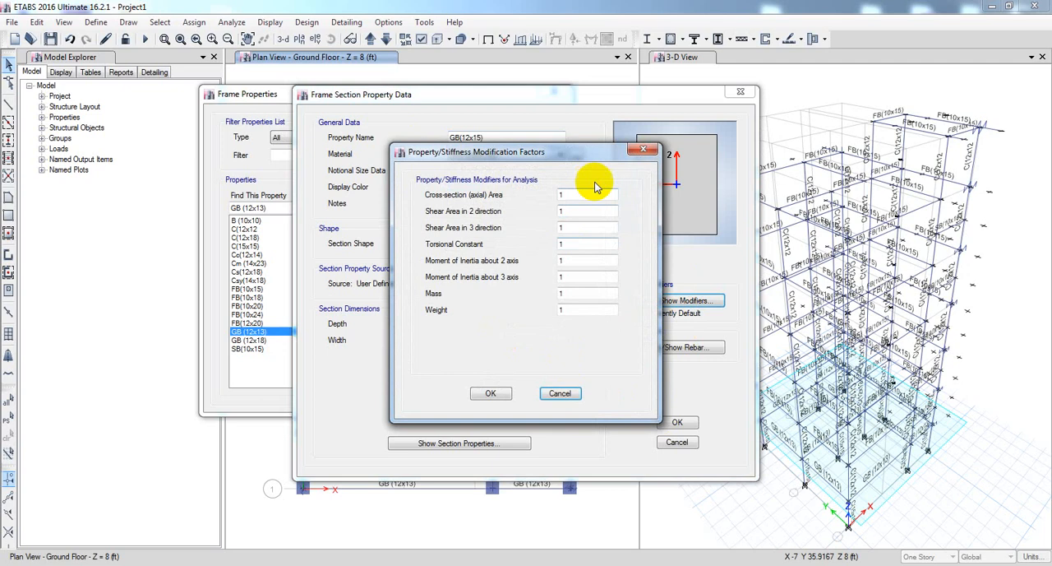
click(491, 394)
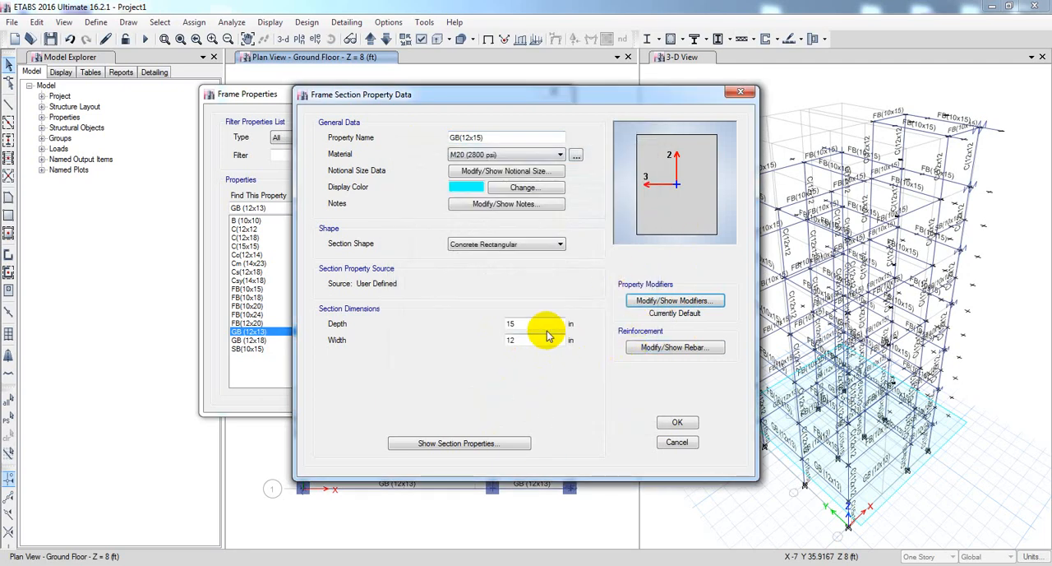
click(676, 422)
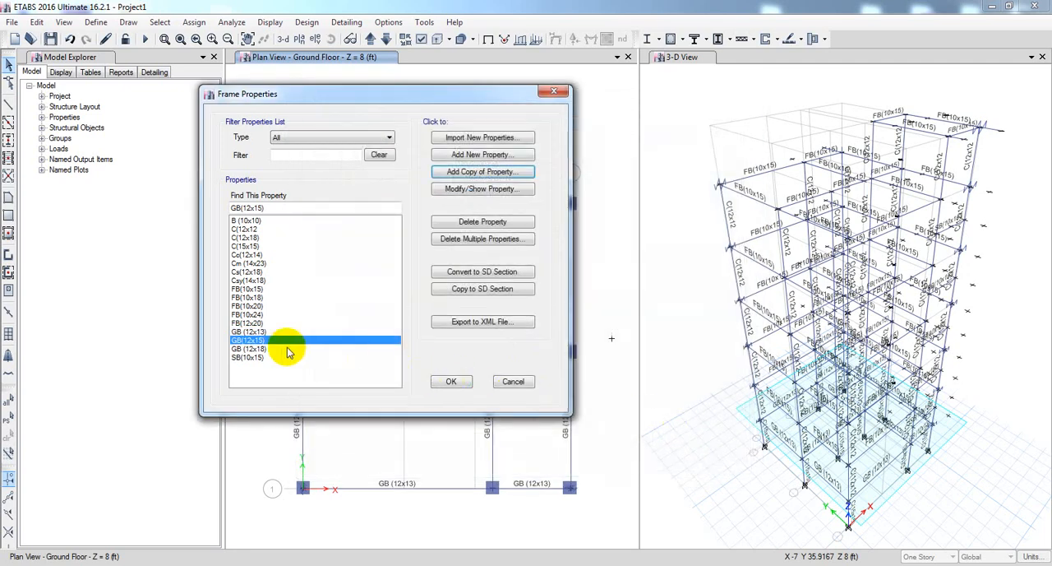
Set the top and bottom longitudinal rebar cover of GB(12x15) to 3.5 in and accept the frame section definitions.
double_click(270, 338)
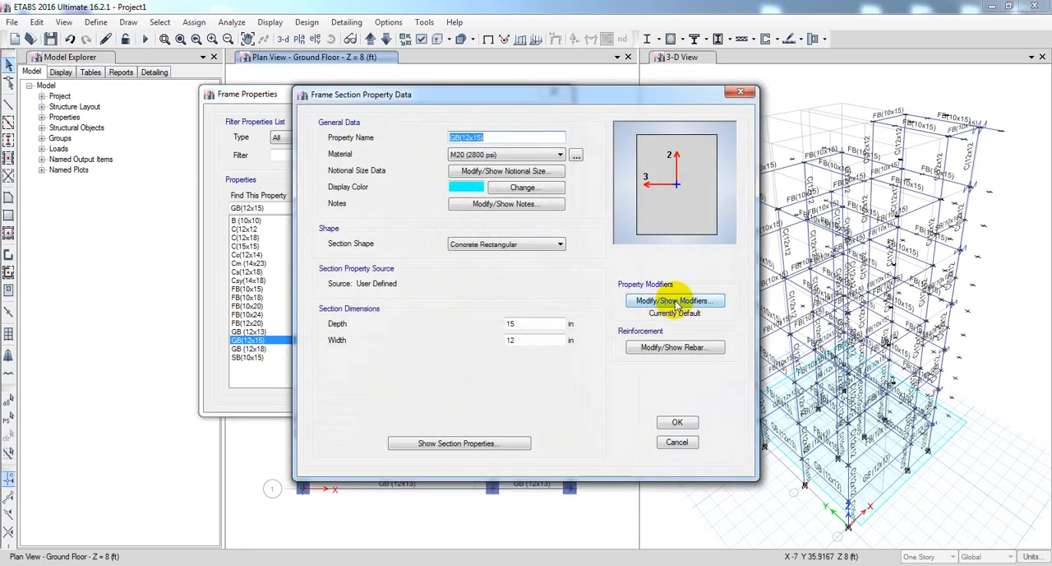
click(675, 346)
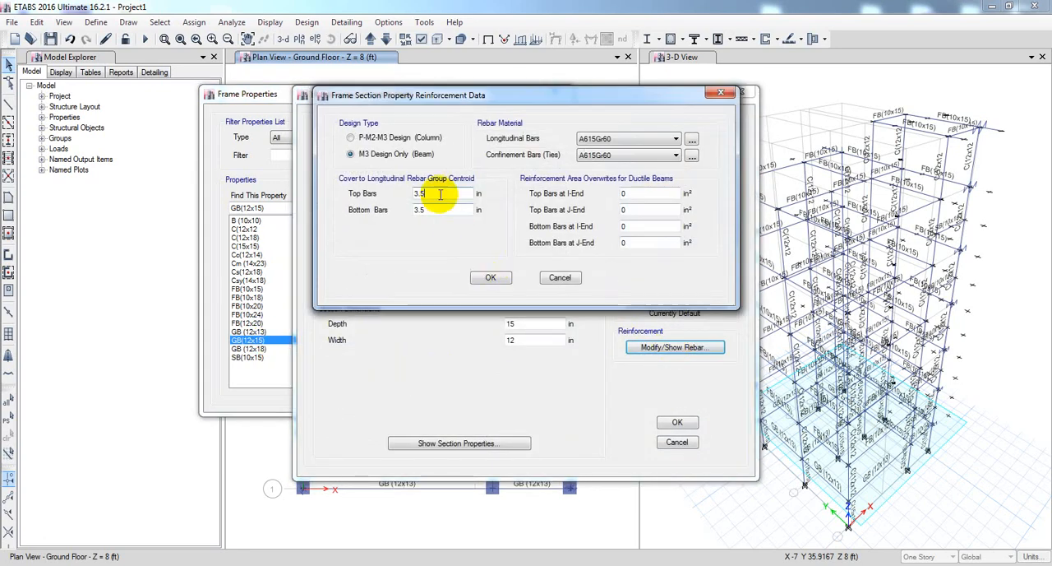
click(490, 278)
click(677, 422)
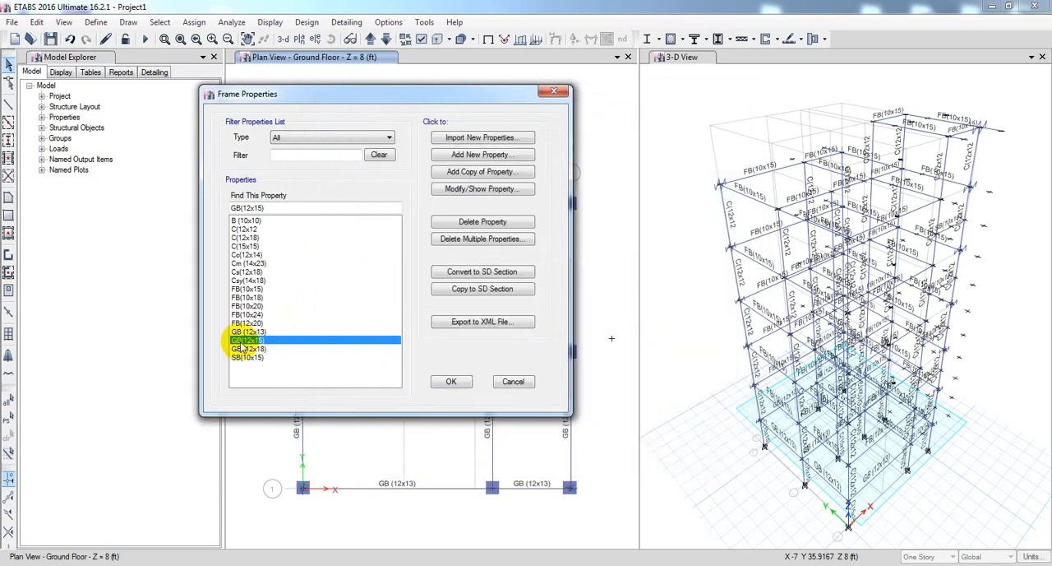
click(457, 382)
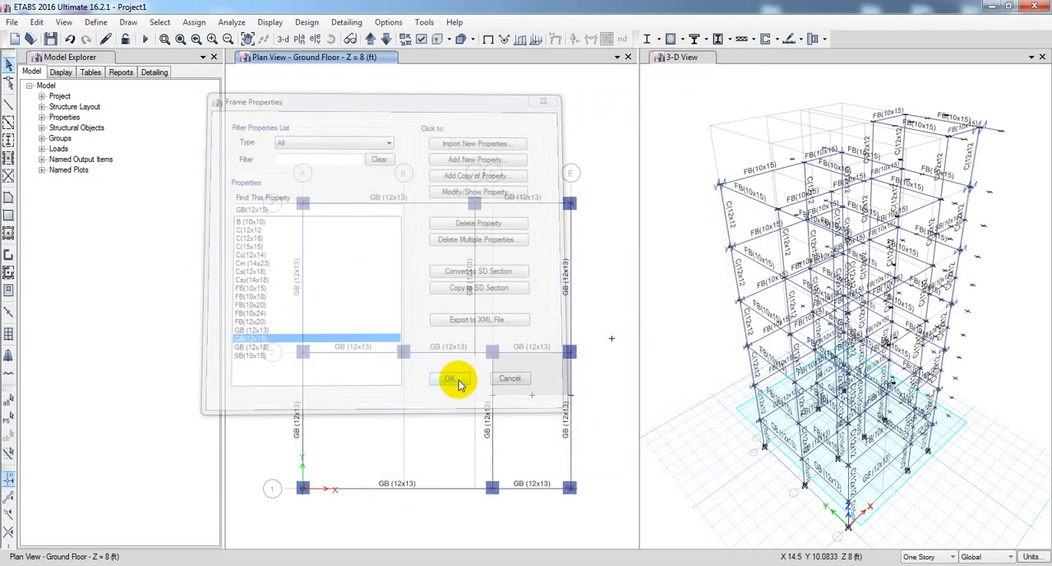
Select all frames in the model that use the GB (12x13) section property.
click(159, 22)
mouse_move(186, 45)
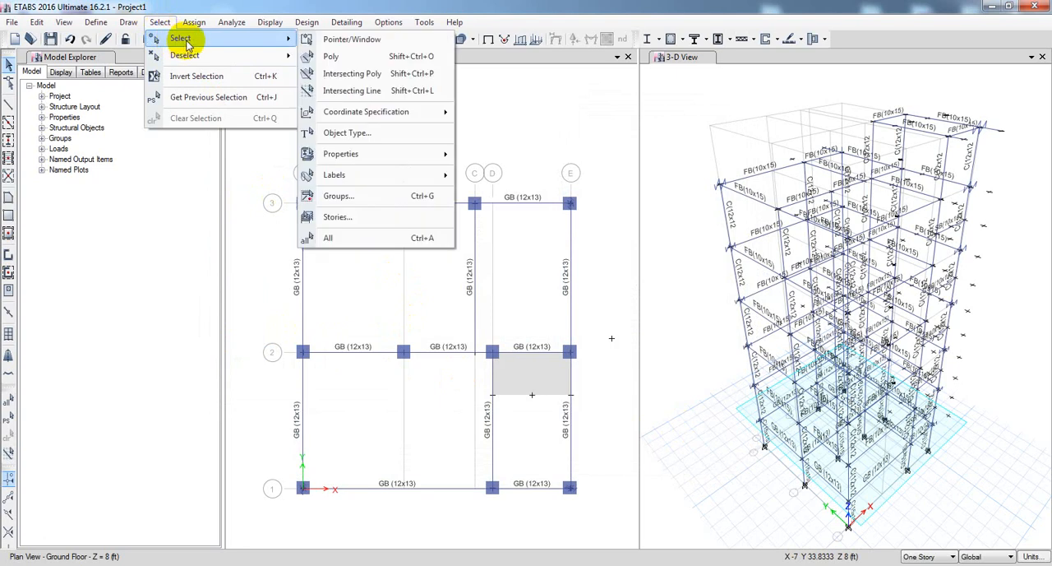
mouse_move(369, 154)
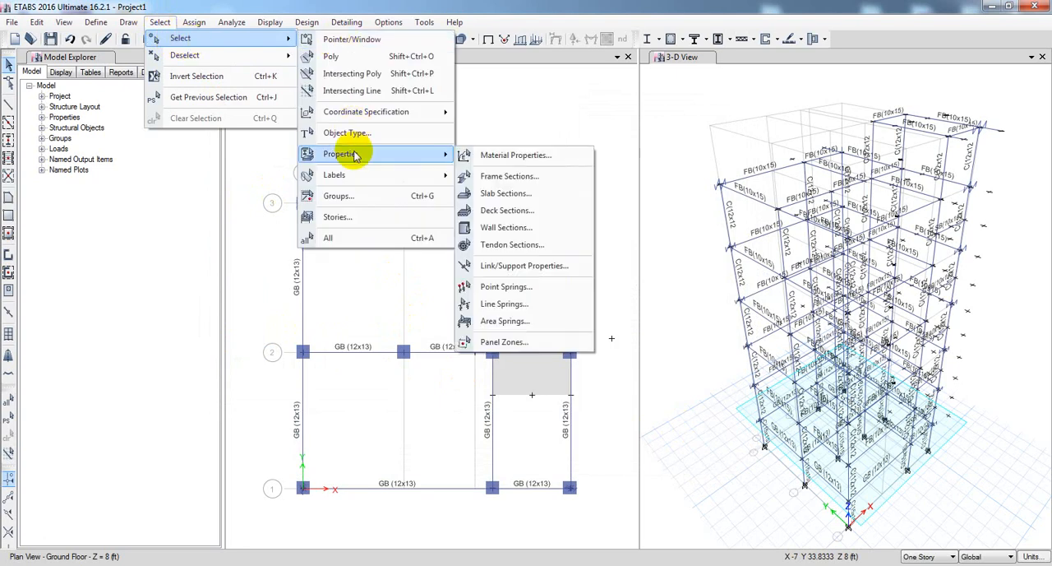
click(502, 175)
drag(518, 156, 153, 125)
click(123, 305)
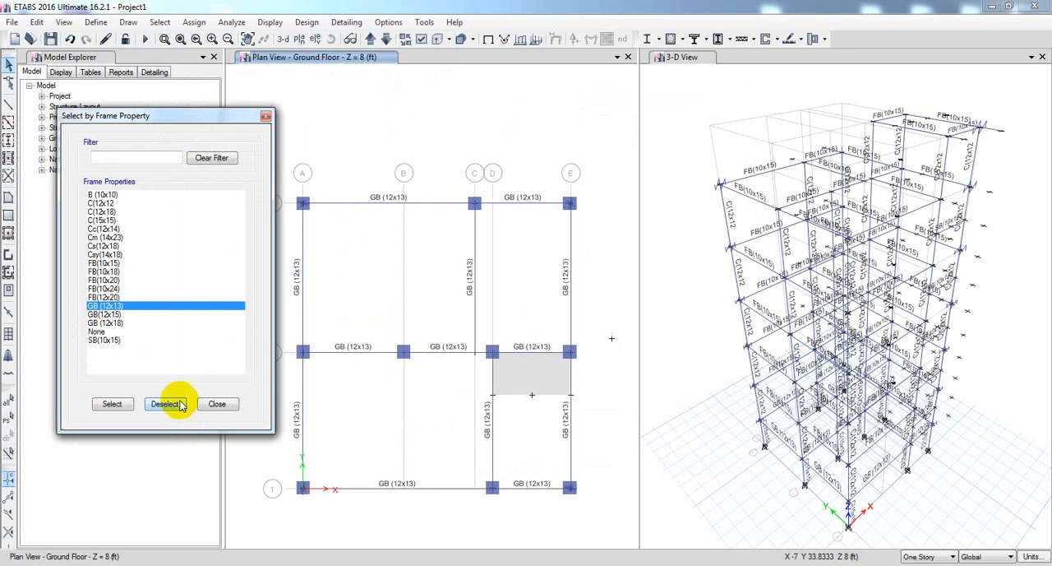
click(112, 404)
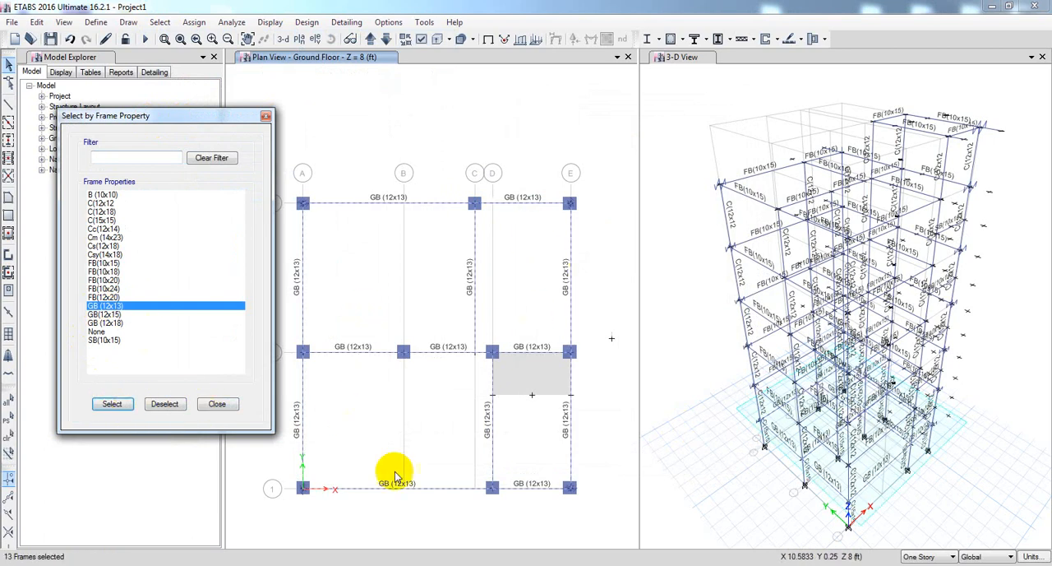
click(215, 404)
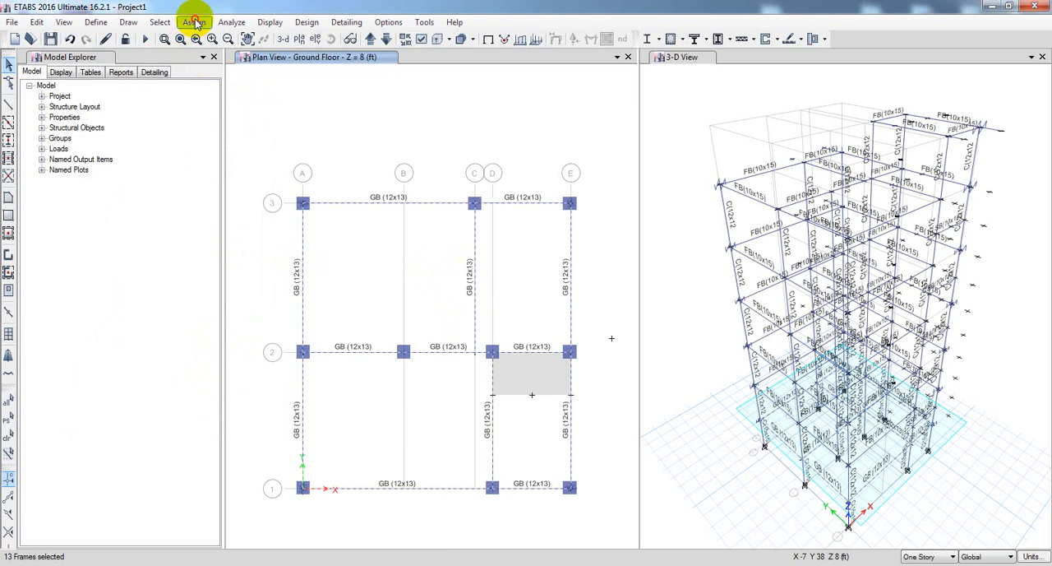
Assign the GB(12x15) section property to the selected ground beams.
click(195, 23)
mouse_move(212, 55)
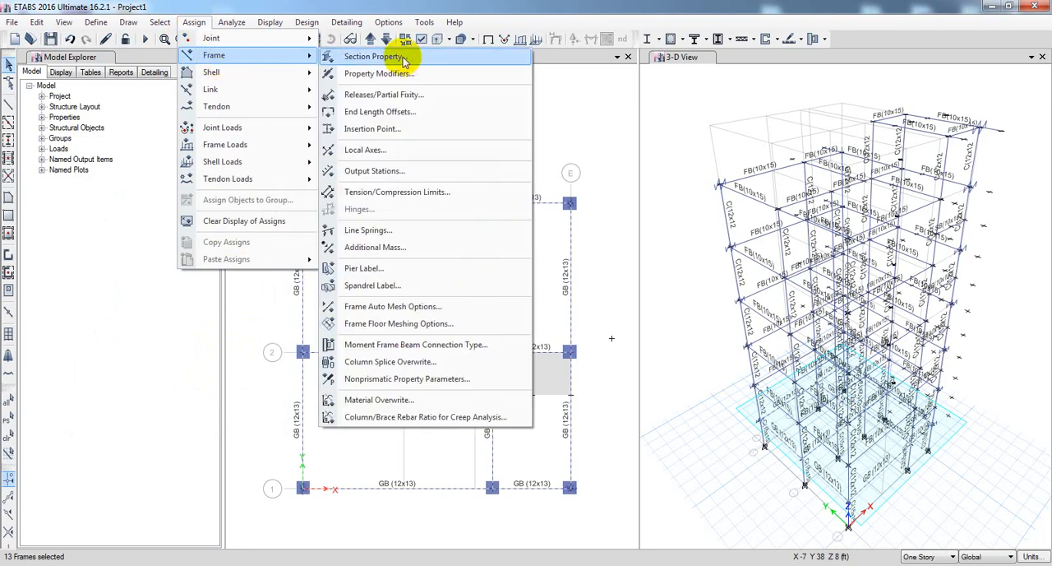
click(374, 56)
drag(482, 134, 109, 80)
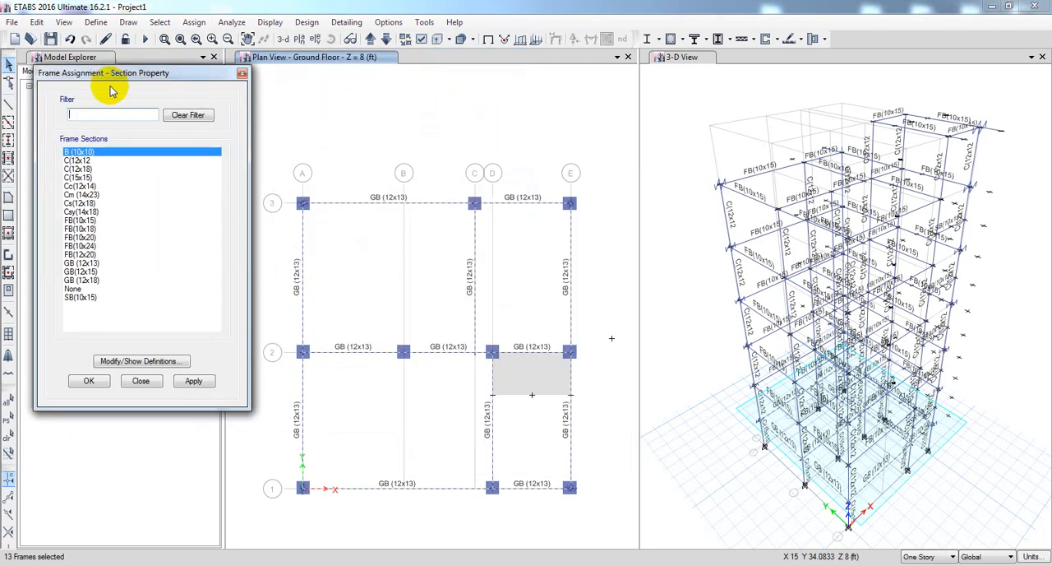
click(82, 272)
click(194, 381)
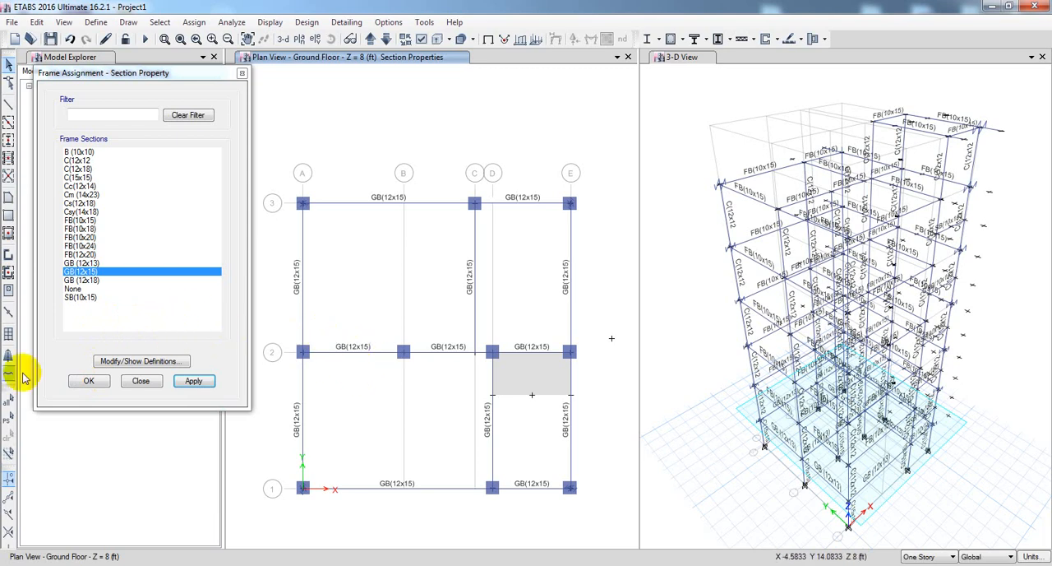
click(87, 382)
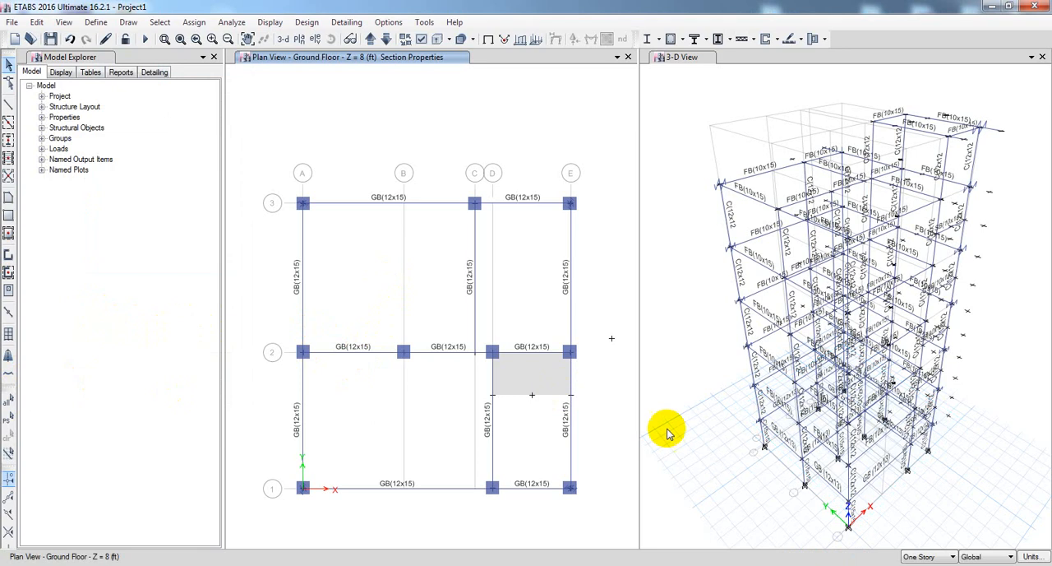
click(714, 522)
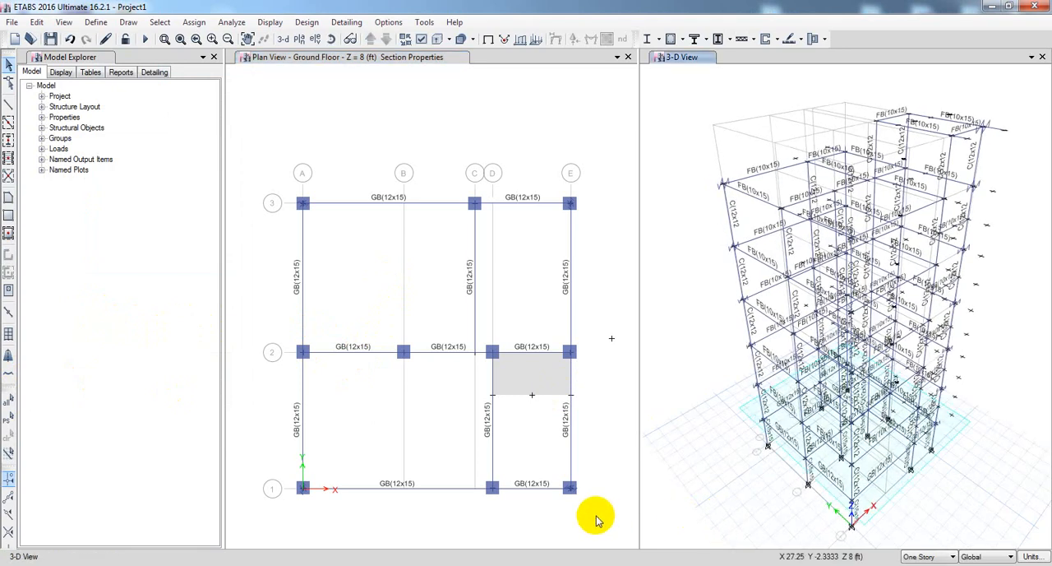
scroll(583, 506, up, 5)
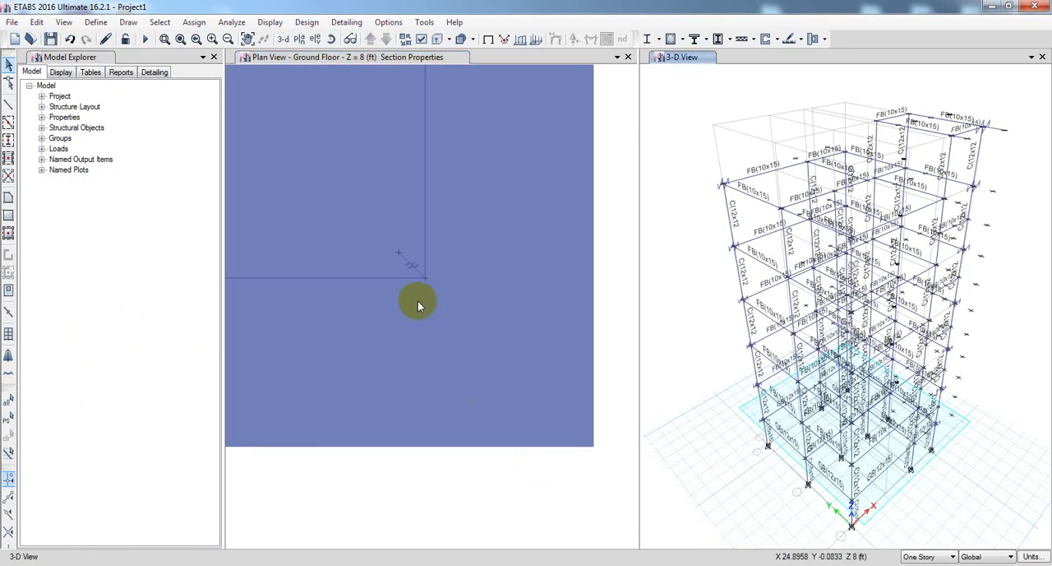
scroll(492, 361, down, 5)
middle_drag(507, 378, 537, 428)
Run the analysis and inspect the joint displacements of the dead-load deformed shape in the 3-D view.
click(717, 379)
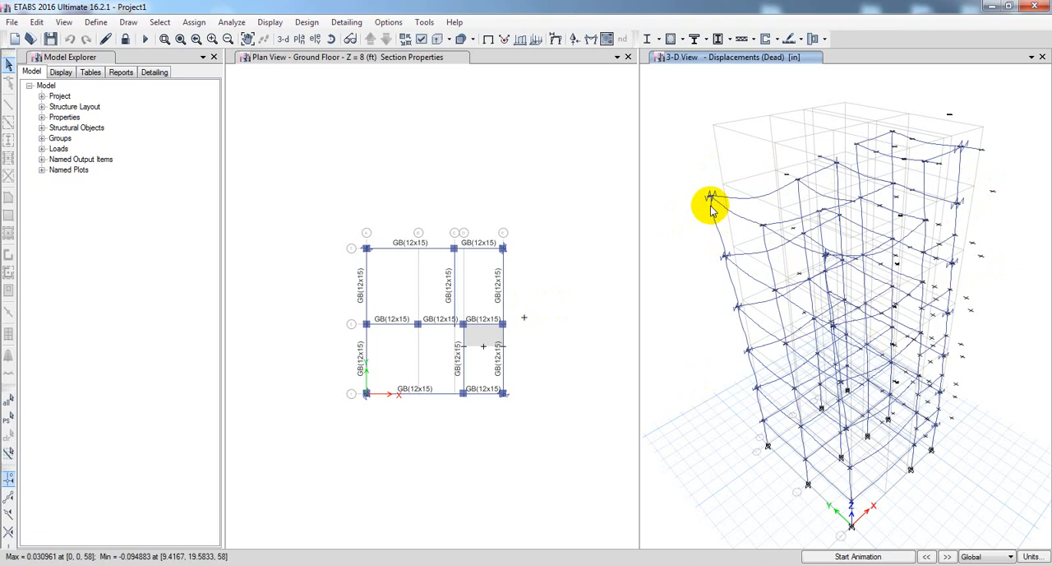
mouse_move(712, 200)
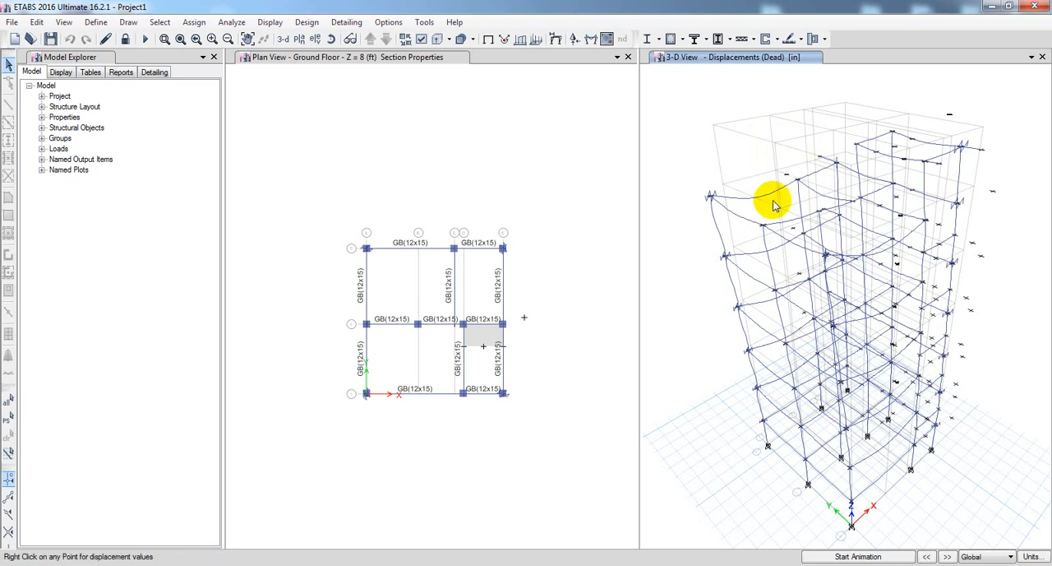
mouse_move(886, 255)
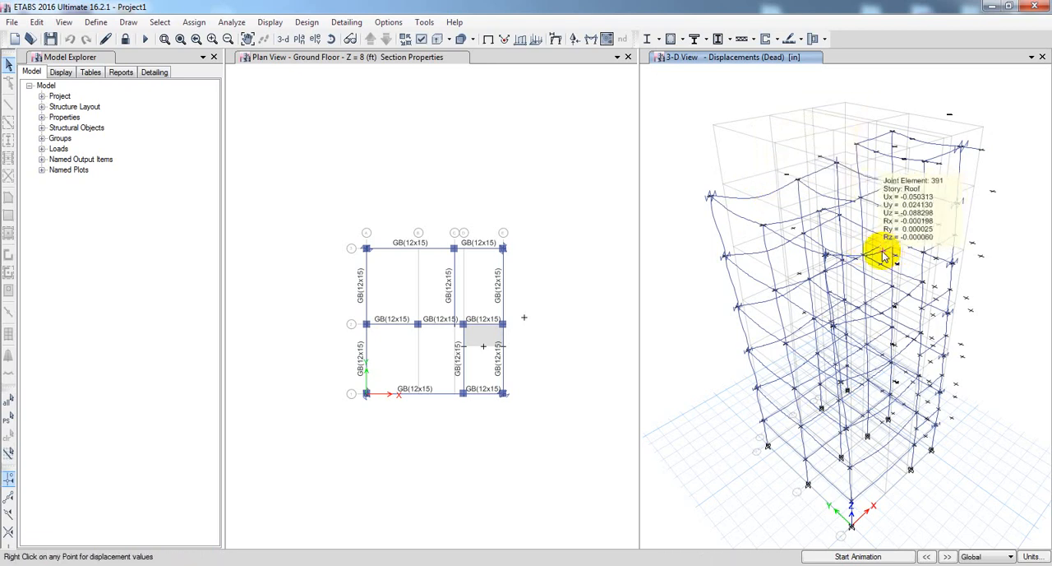
mouse_move(758, 201)
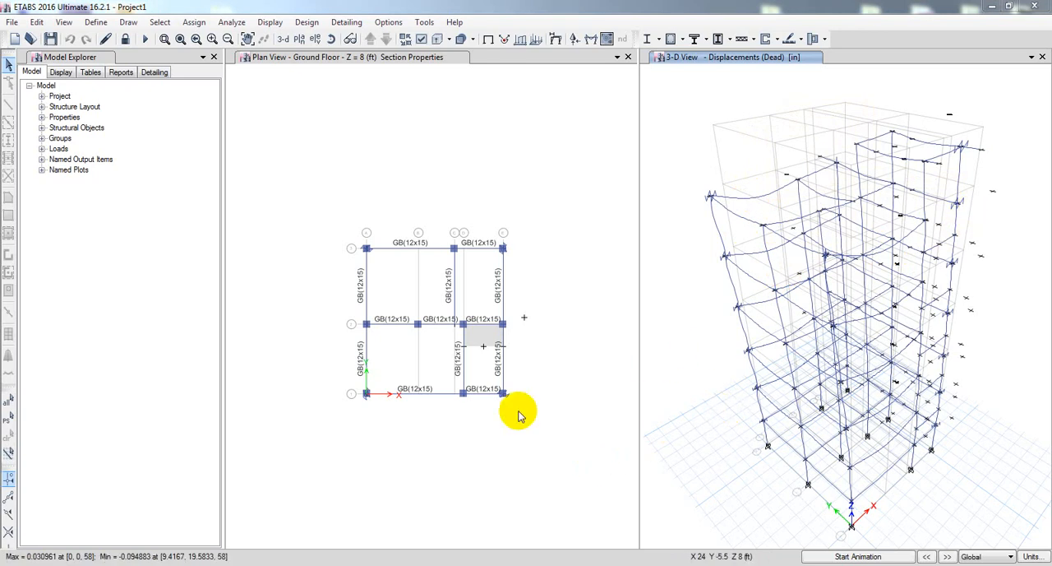
middle_drag(655, 396, 665, 395)
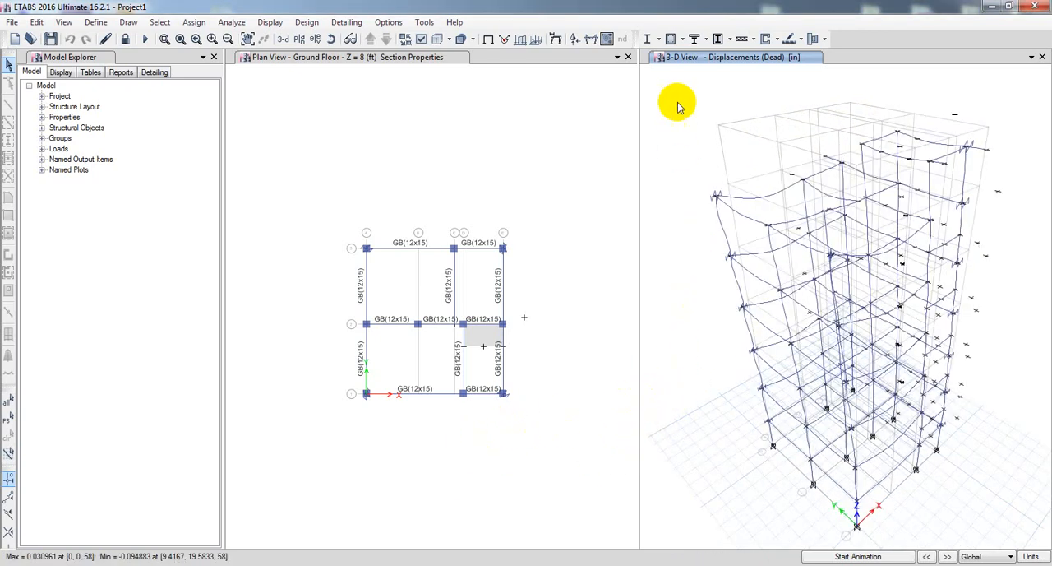
Run the concrete frame design check and verify whether all members passed, without selecting the failed frames.
click(671, 39)
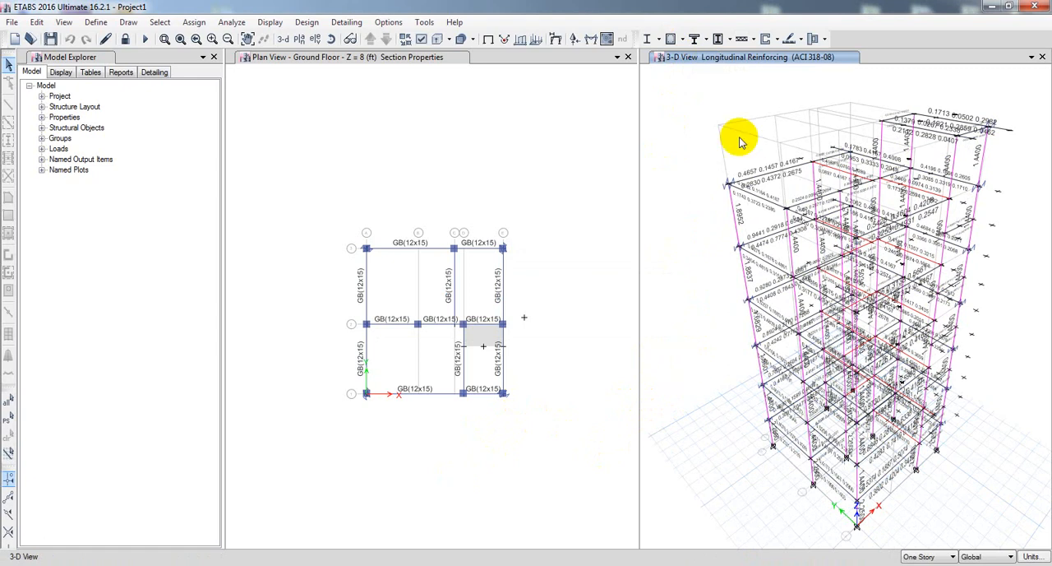
click(682, 39)
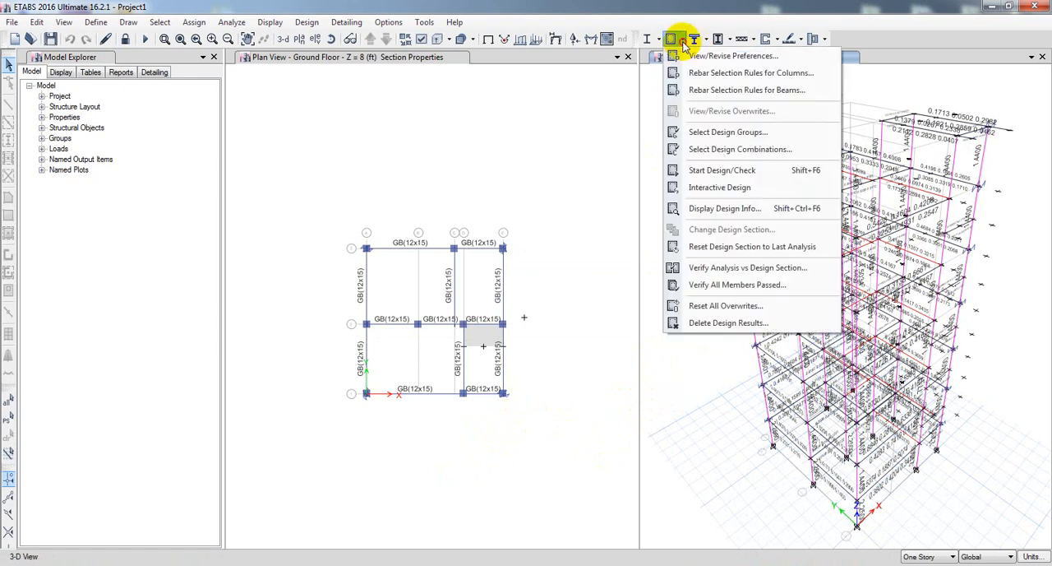
click(700, 284)
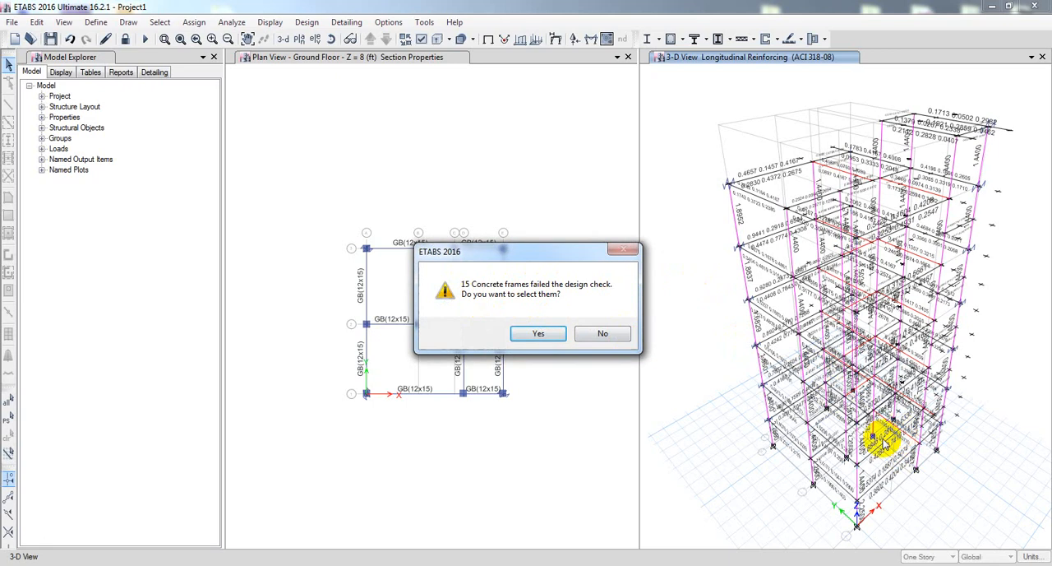
click(603, 333)
Inspect the concrete design information of ground floor beam B12 and the longitudinal reinforcing results of the building.
right_click(904, 438)
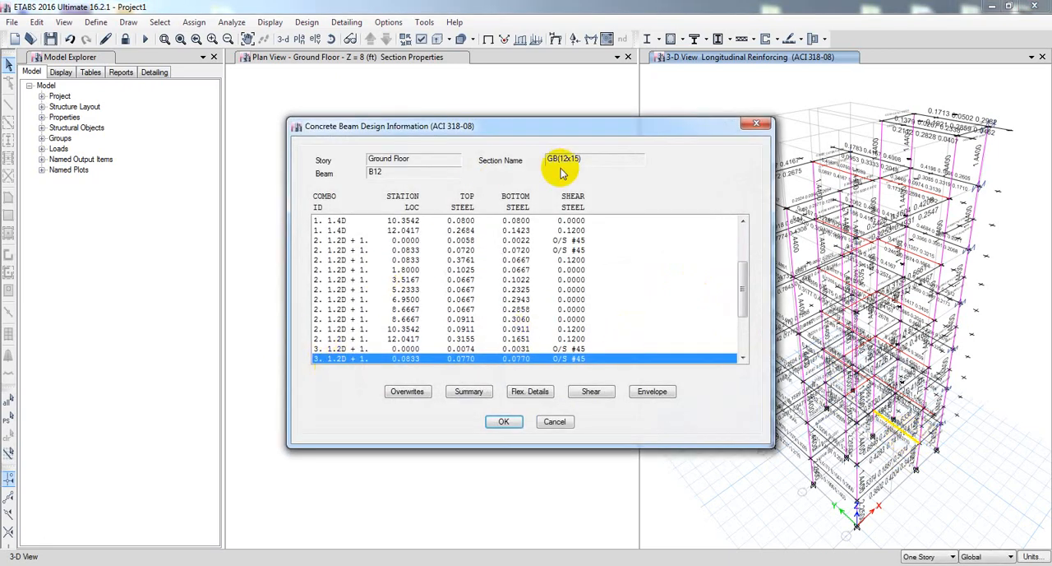
click(560, 422)
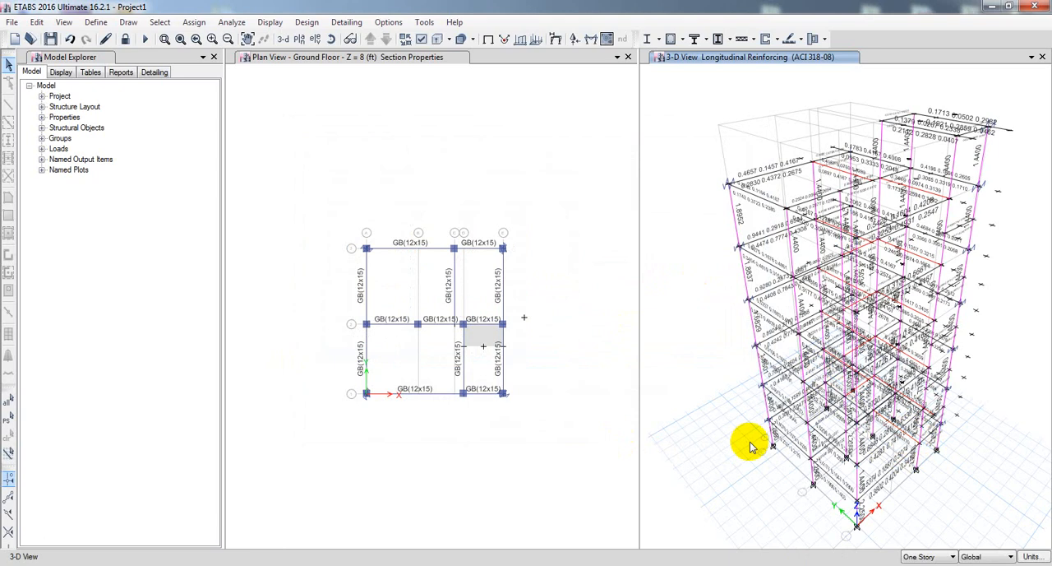
middle_drag(724, 443, 726, 441)
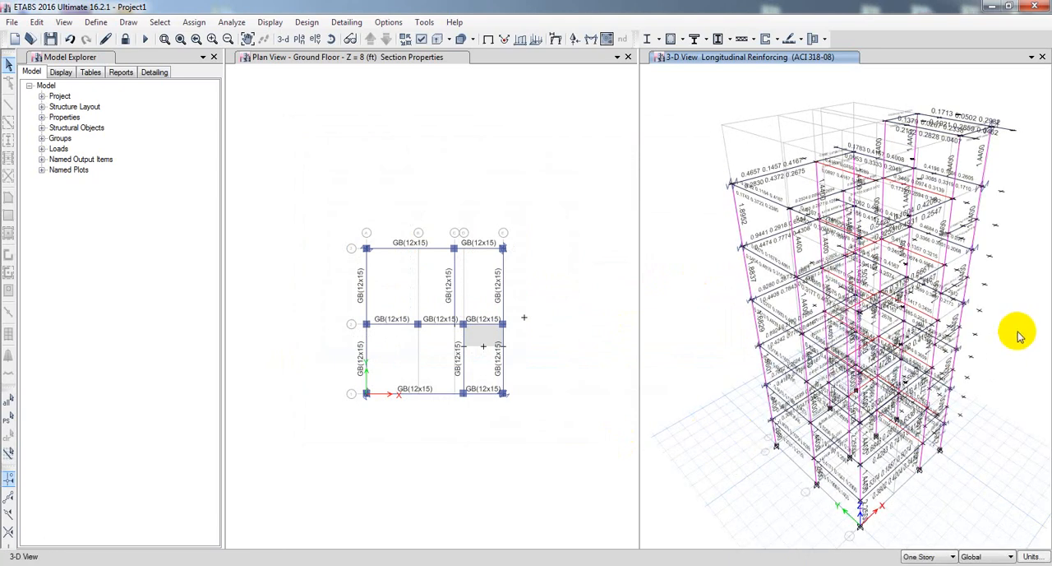
middle_drag(703, 383, 697, 383)
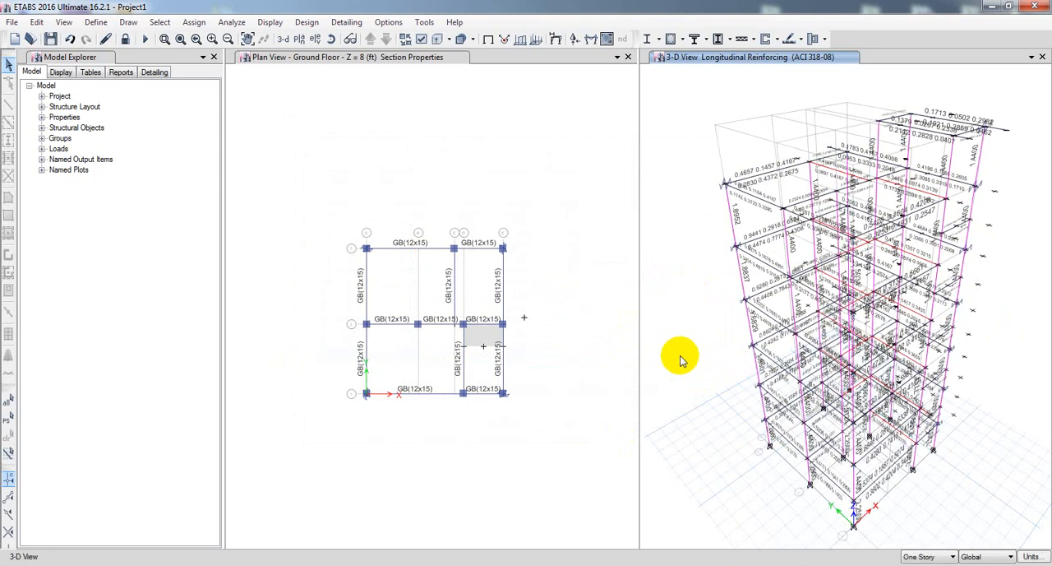
middle_drag(565, 378, 563, 373)
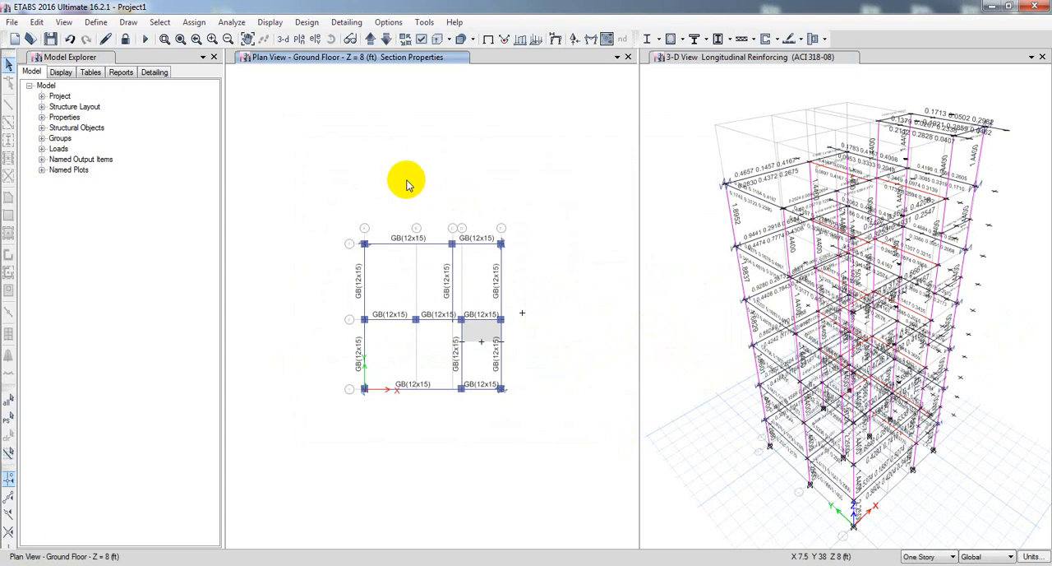
Save the model and close ETABS.
click(51, 38)
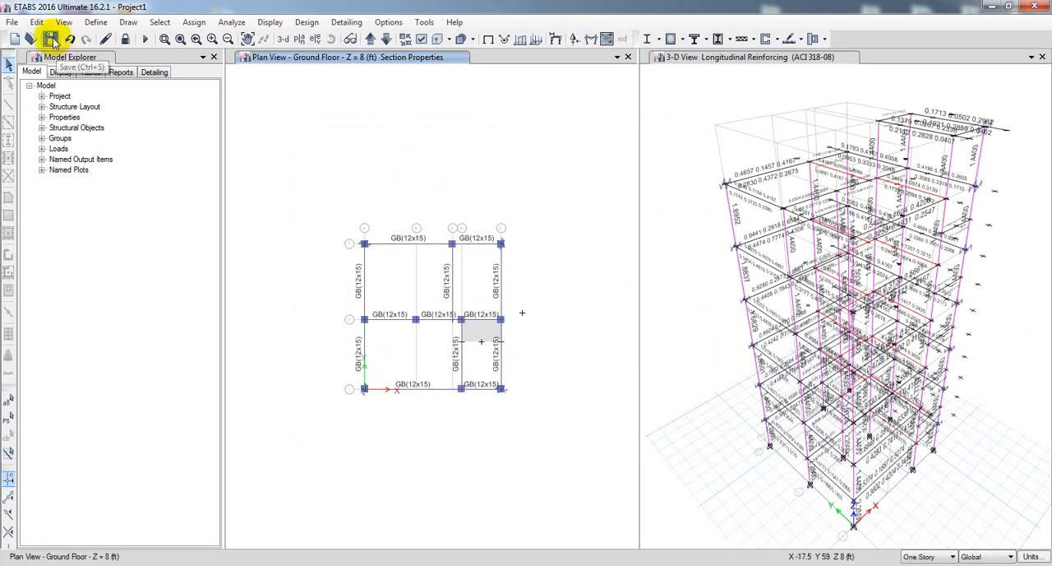
click(1034, 6)
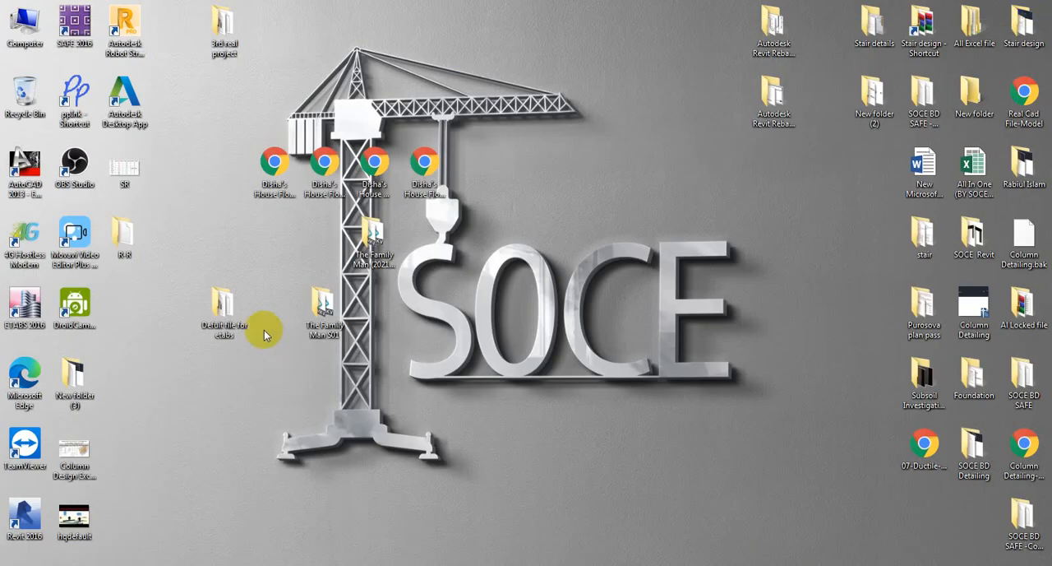
Look into the 3rd real project folder on the desktop and close it again.
click(215, 30)
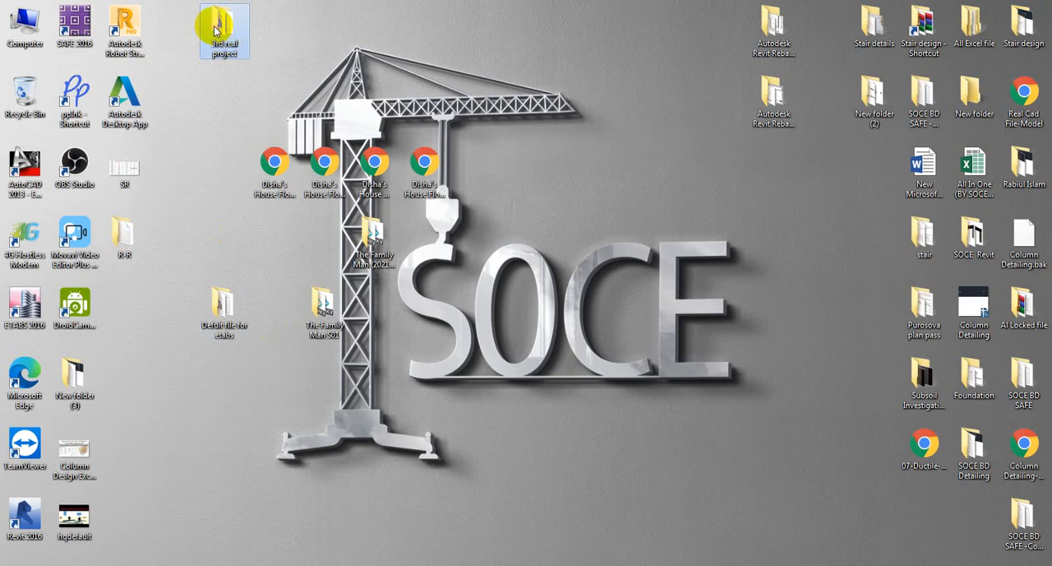
double_click(215, 30)
click(1037, 5)
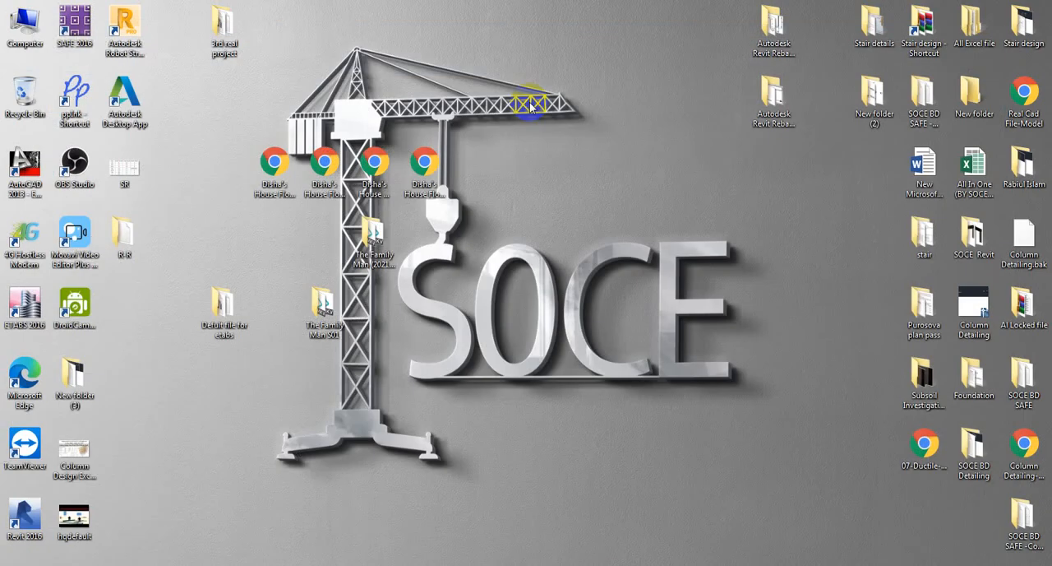
Create a new folder named 3rd on the desktop.
right_click(309, 46)
mouse_move(426, 189)
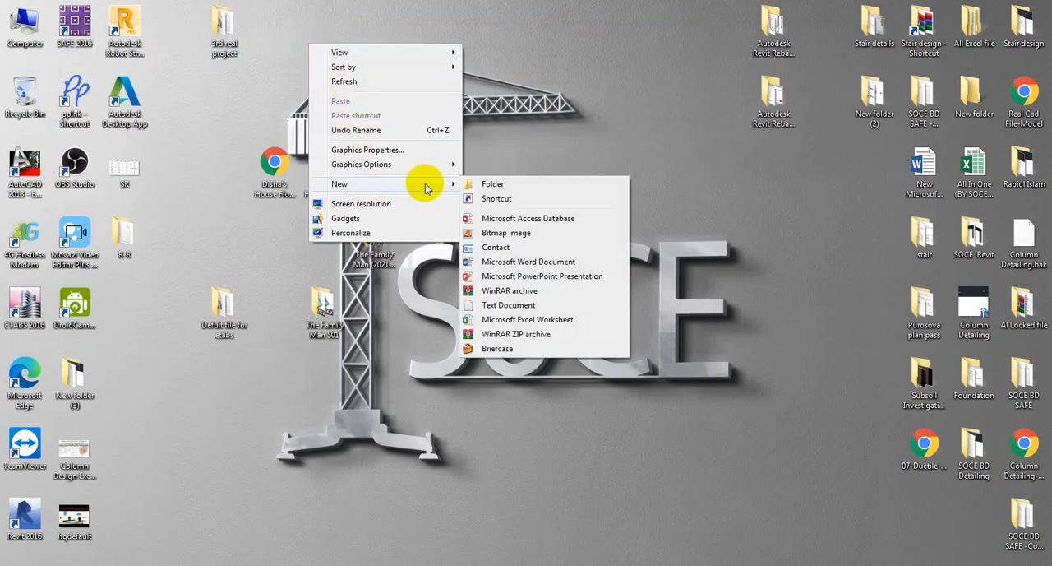
click(516, 183)
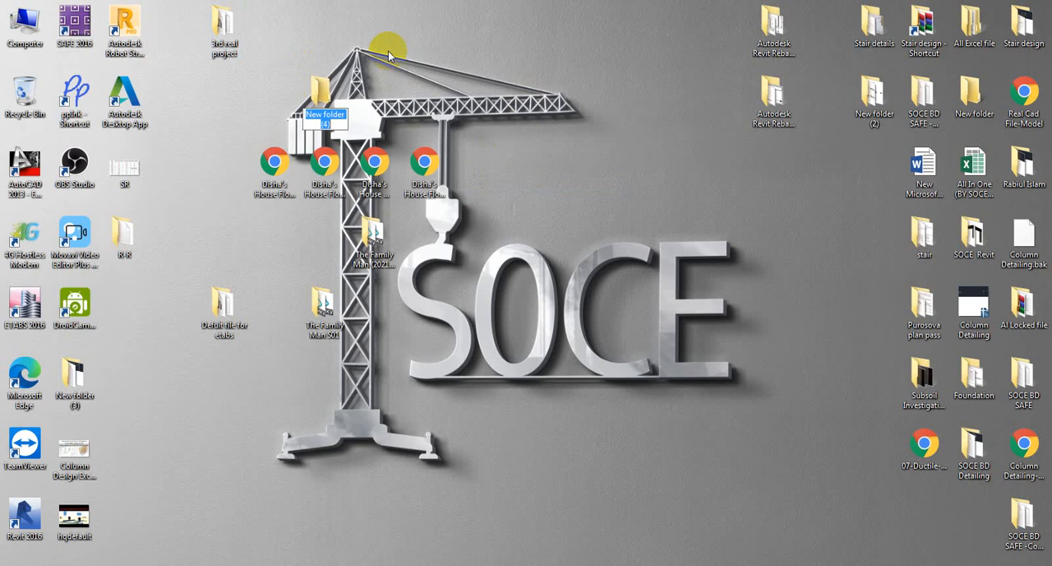
text(#)
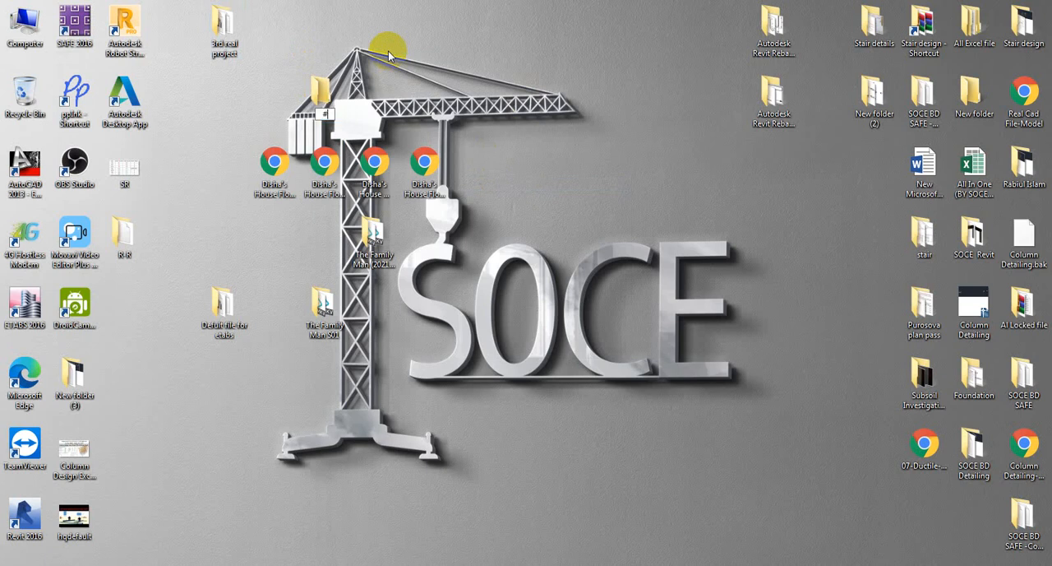
key(BackSpace)
text(3rd)
key(Return)
Move the 3rd real project folder into the 3rd folder and make a copy of it there.
drag(222, 29, 312, 99)
double_click(311, 97)
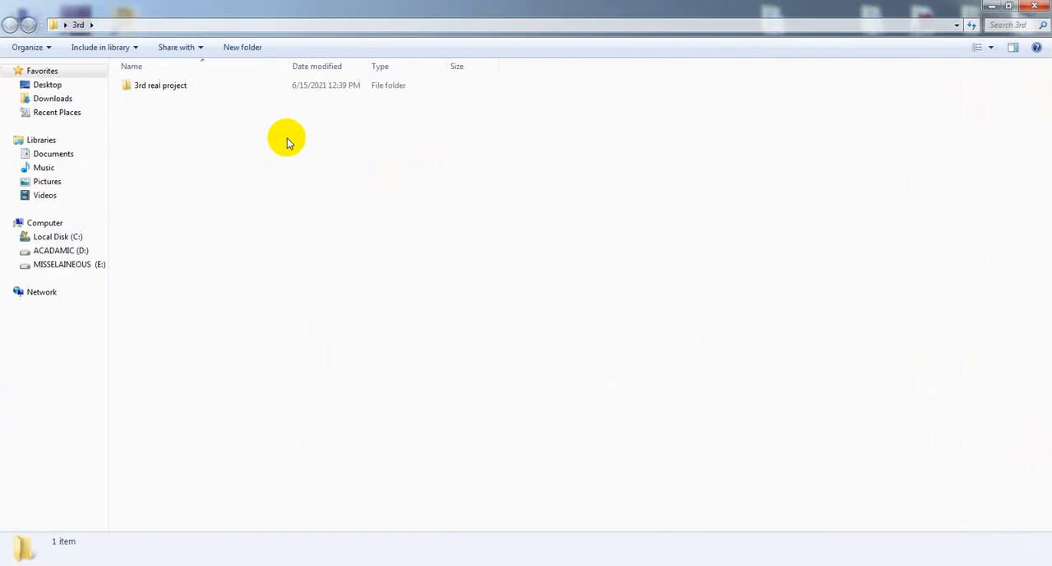
click(171, 94)
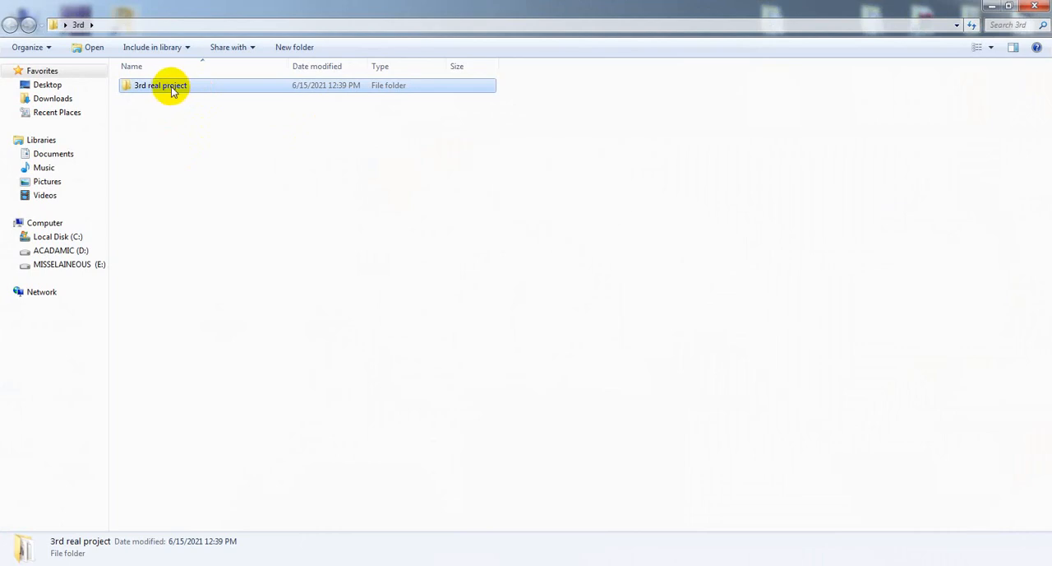
ctrl+drag(171, 86, 197, 149)
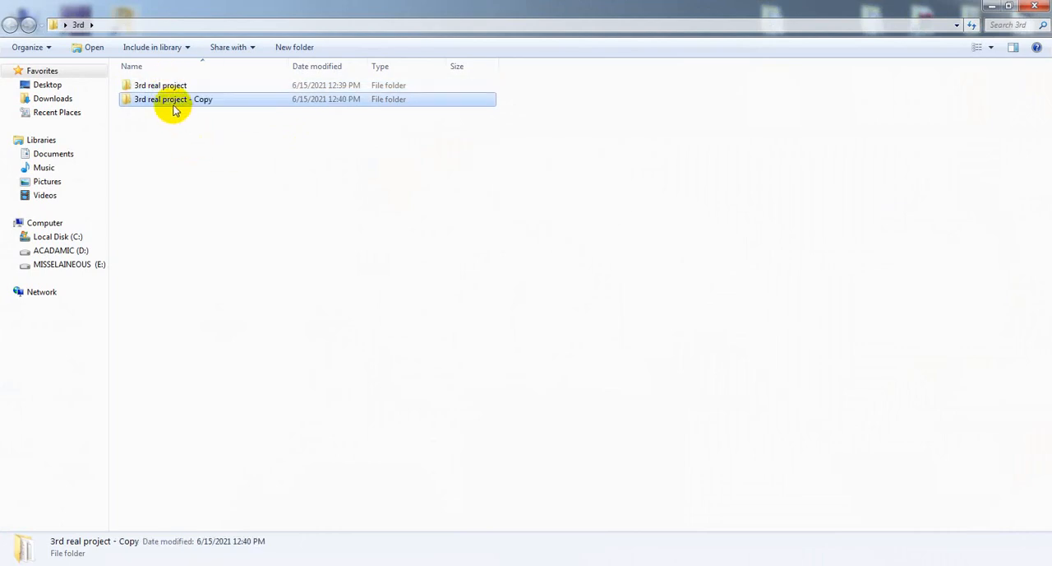
Rename the copied project folder as 3rd real project - SC and return to the desktop.
click(198, 102)
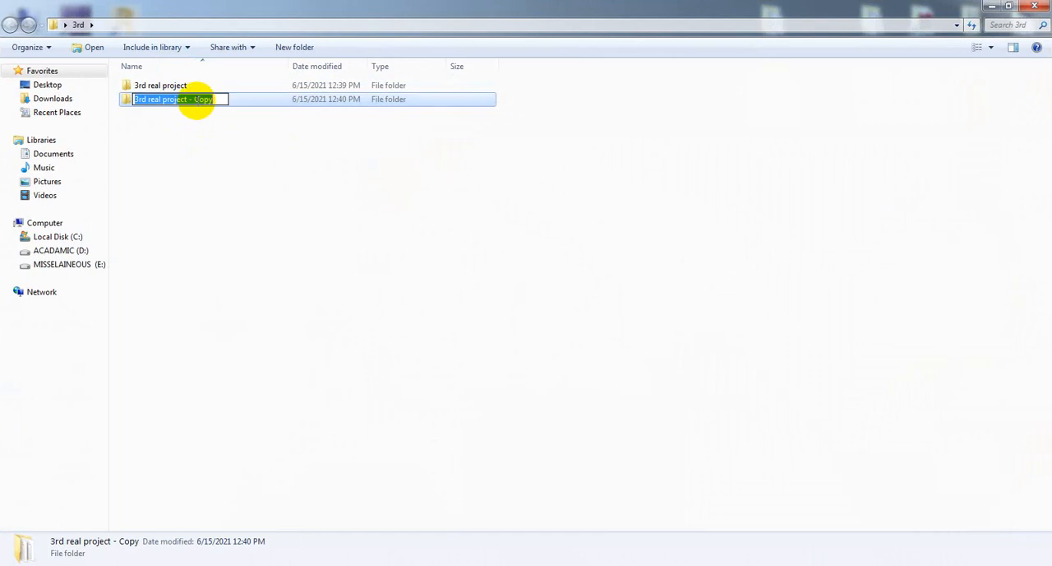
click(231, 100)
click(205, 97)
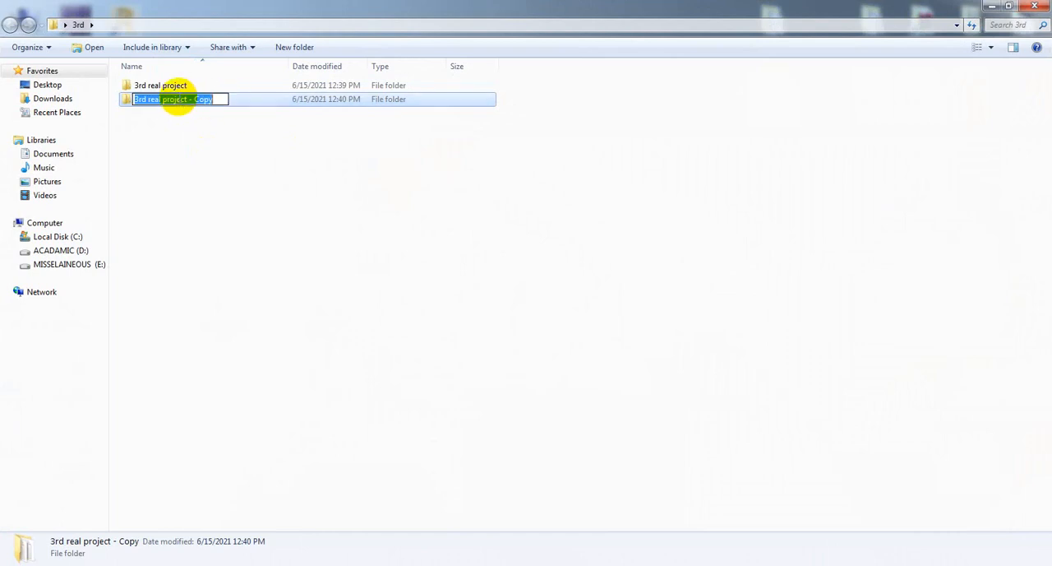
double_click(201, 100)
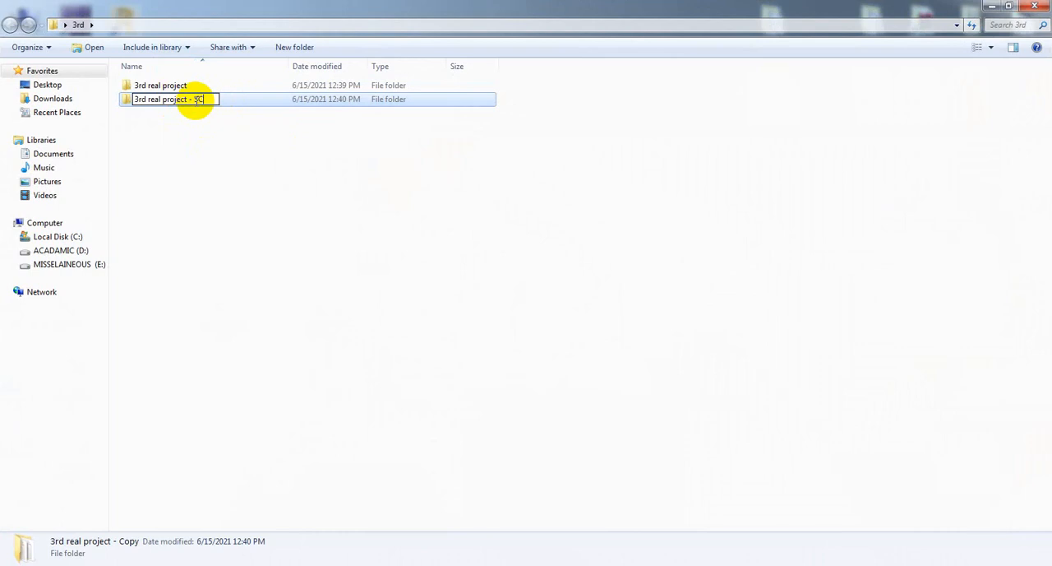
text(SC)
click(244, 138)
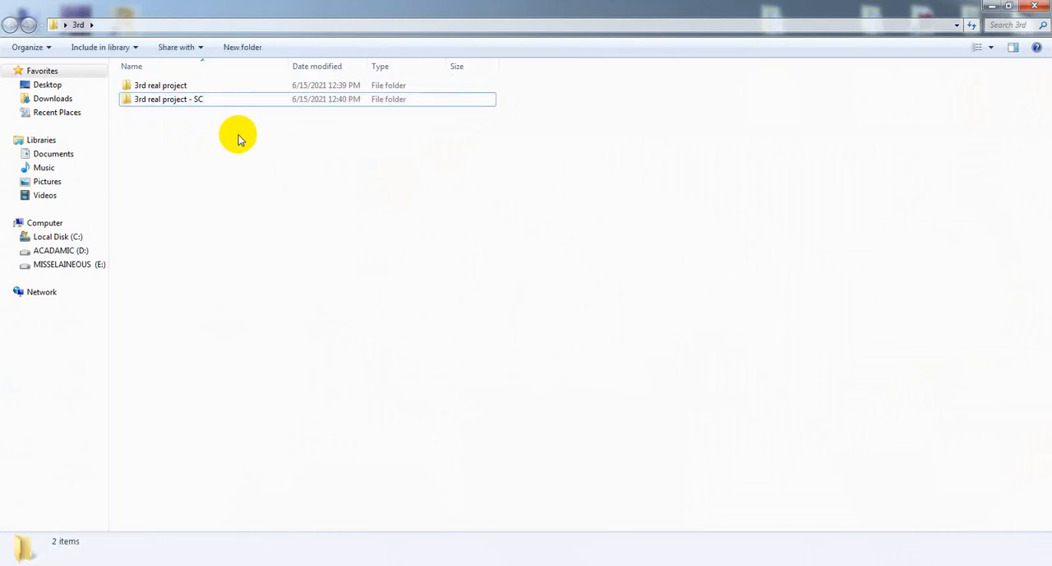
click(200, 99)
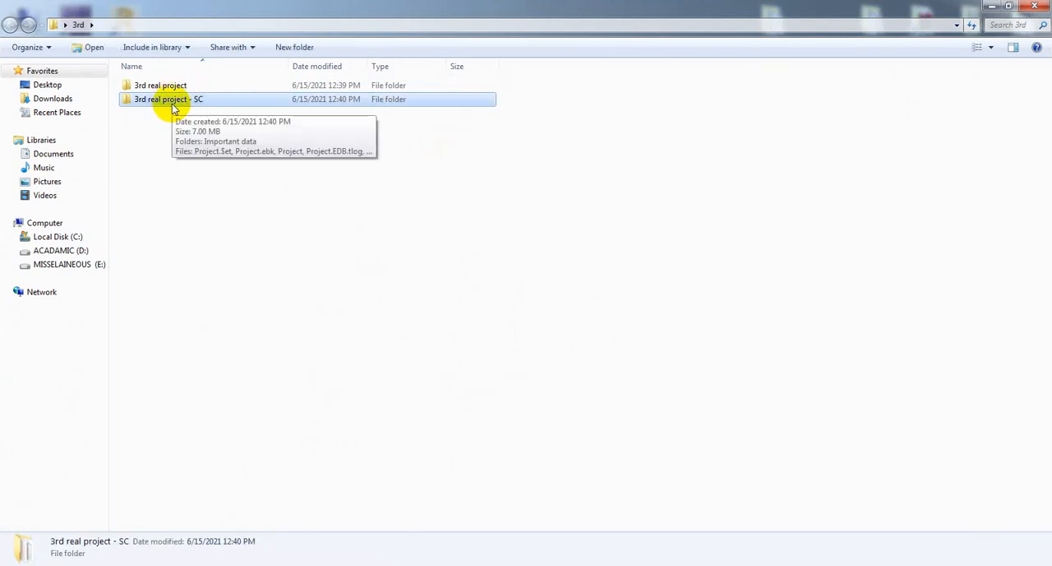
click(991, 10)
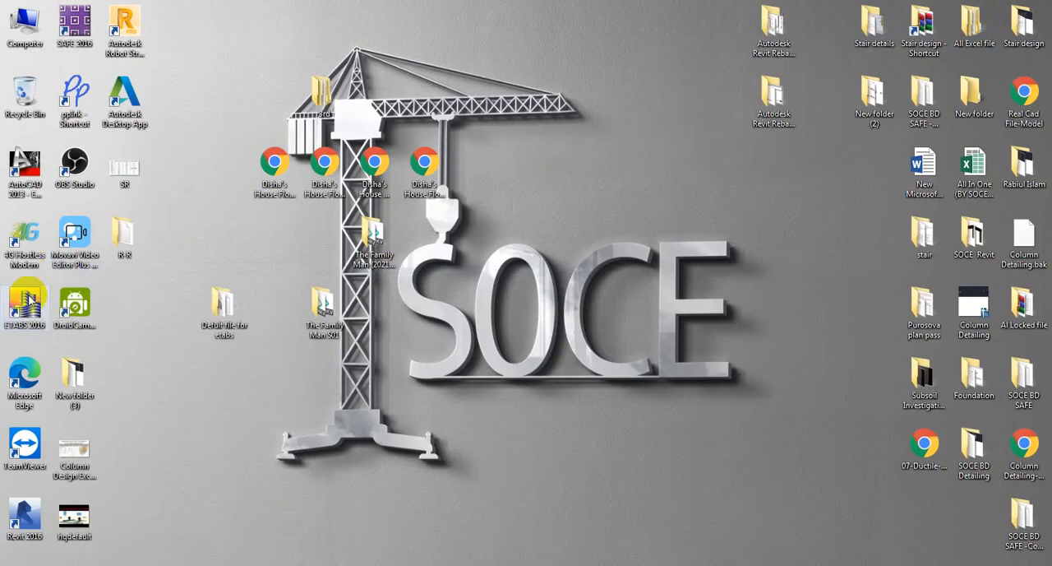
Start ETABS 2016 and open the Project1 model from the 3rd real project - SC folder inside the desktop folder 3rd.
double_click(27, 301)
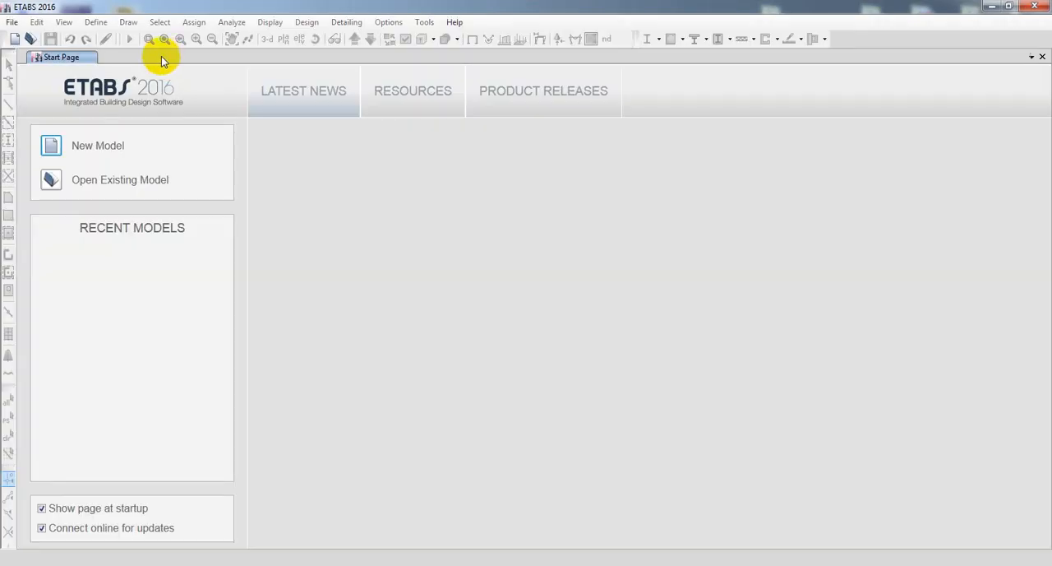
click(51, 184)
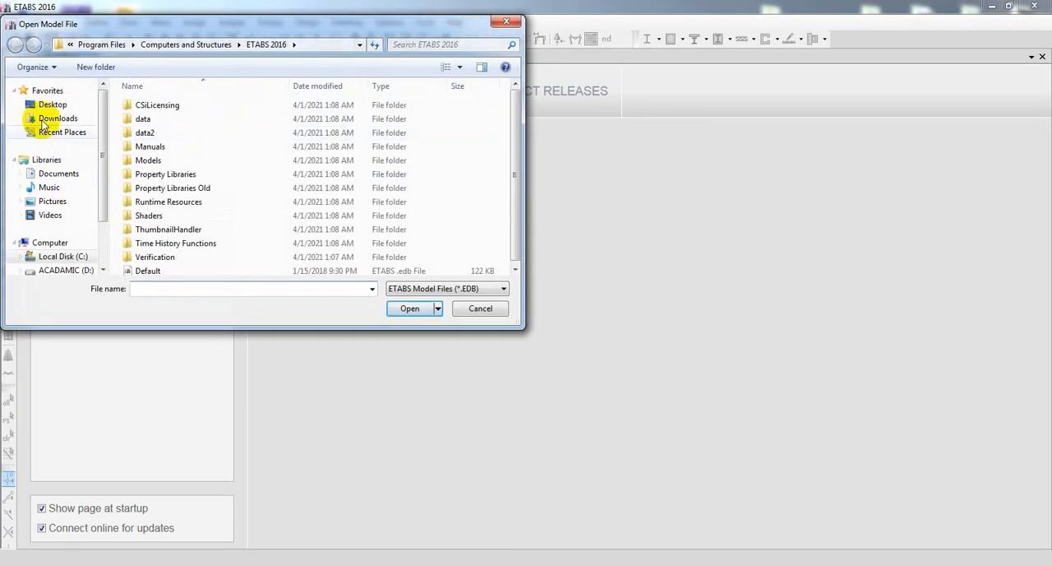
click(51, 105)
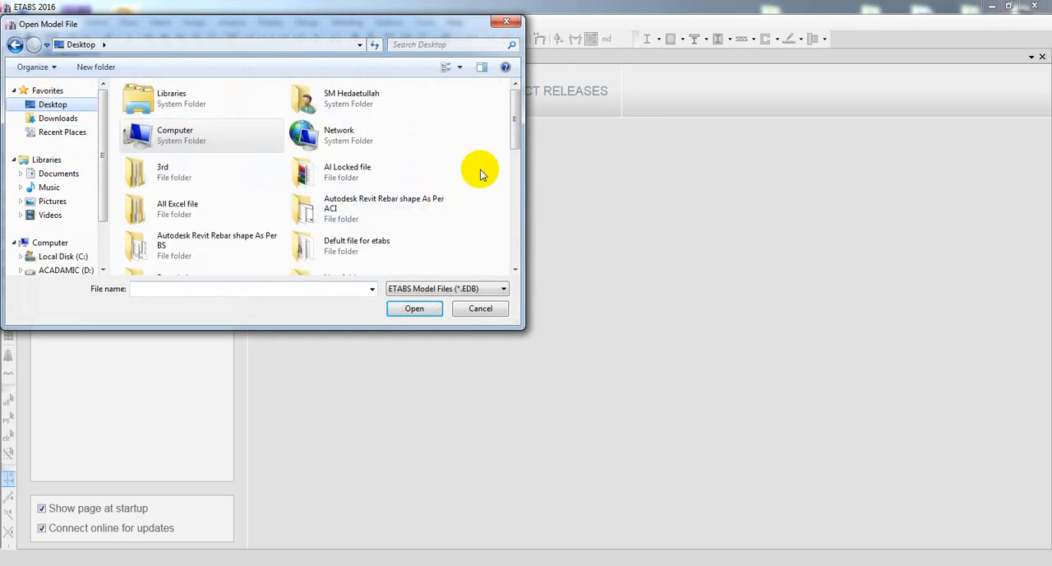
double_click(197, 174)
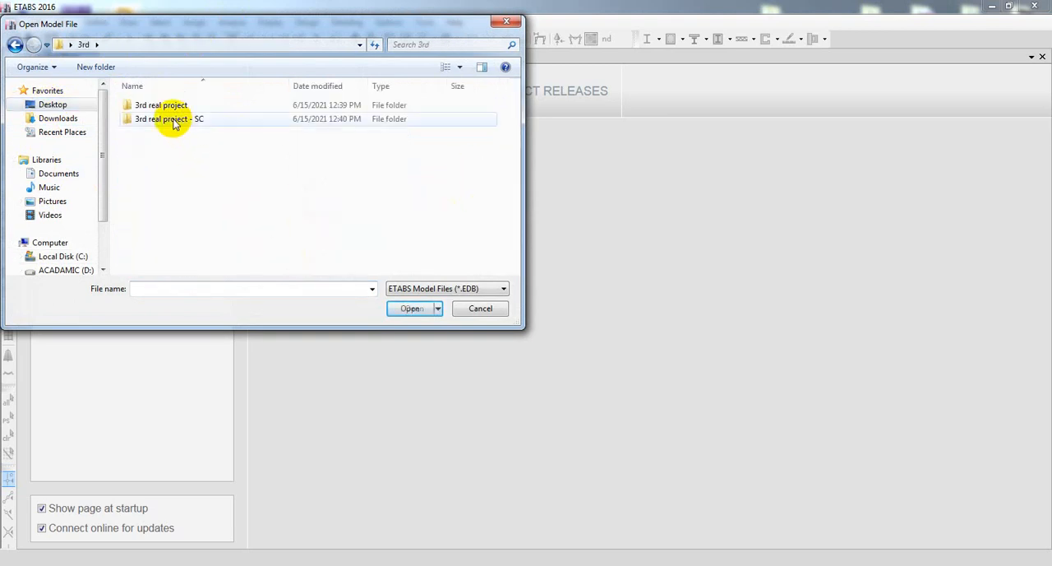
double_click(170, 119)
click(149, 133)
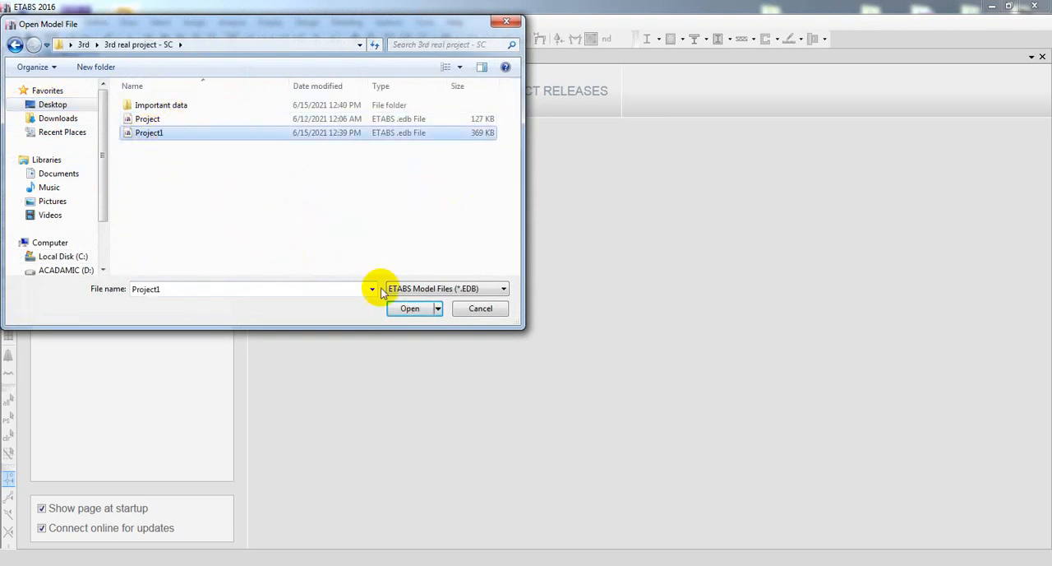
click(403, 307)
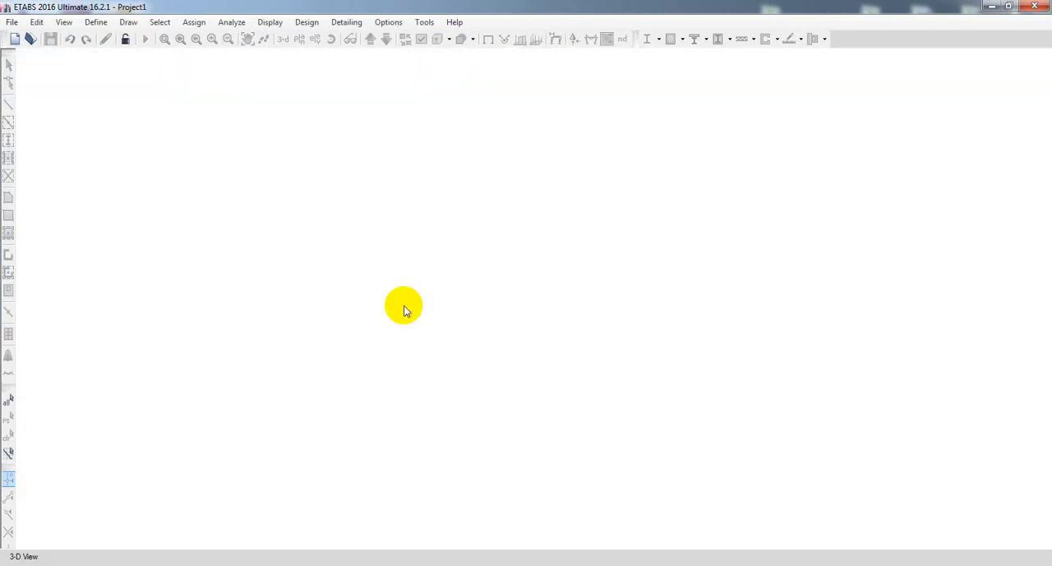
Unlock the model and accept deleting its analysis results.
click(193, 23)
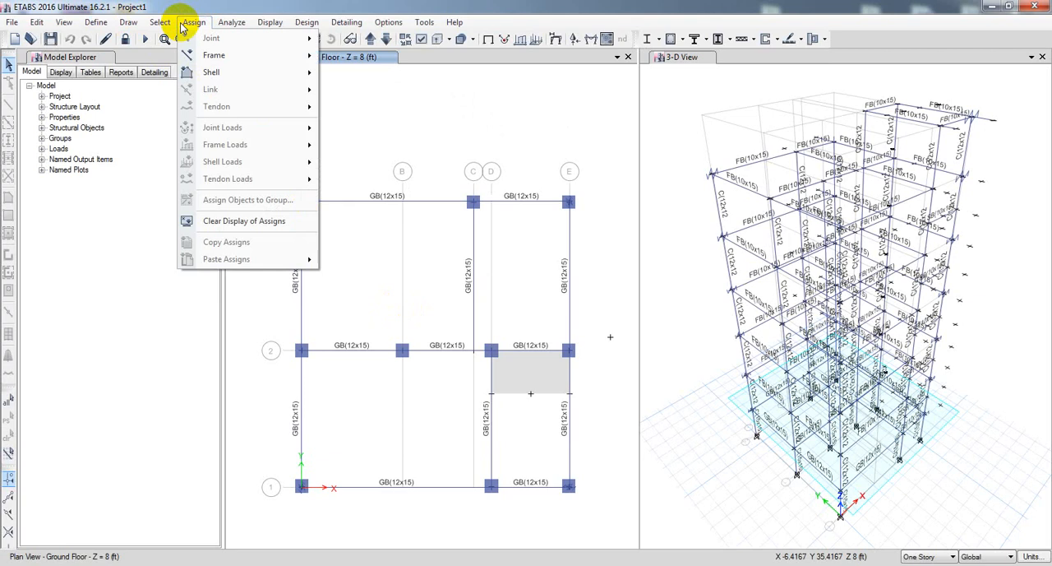
mouse_move(222, 58)
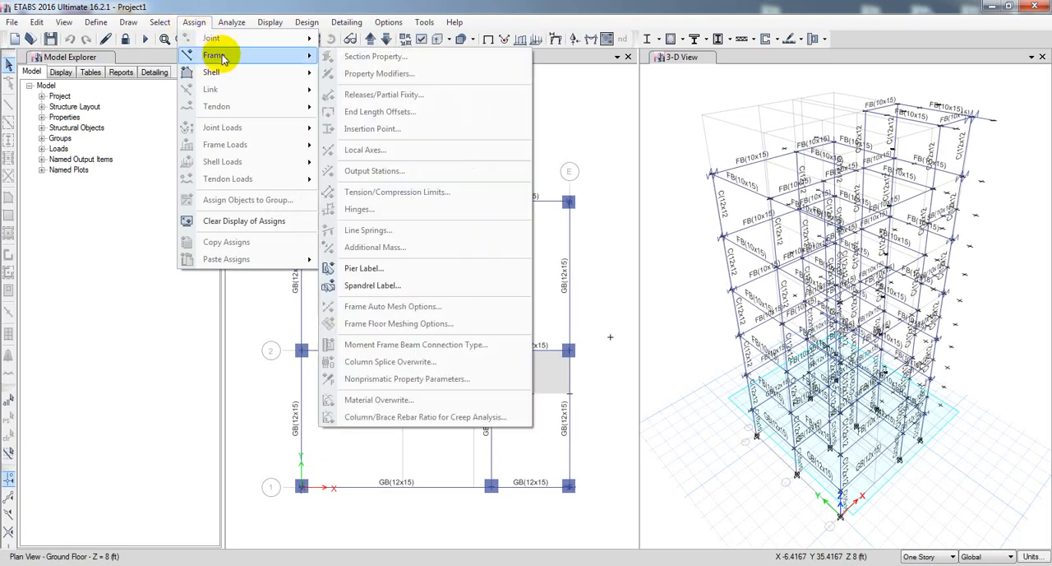
click(123, 39)
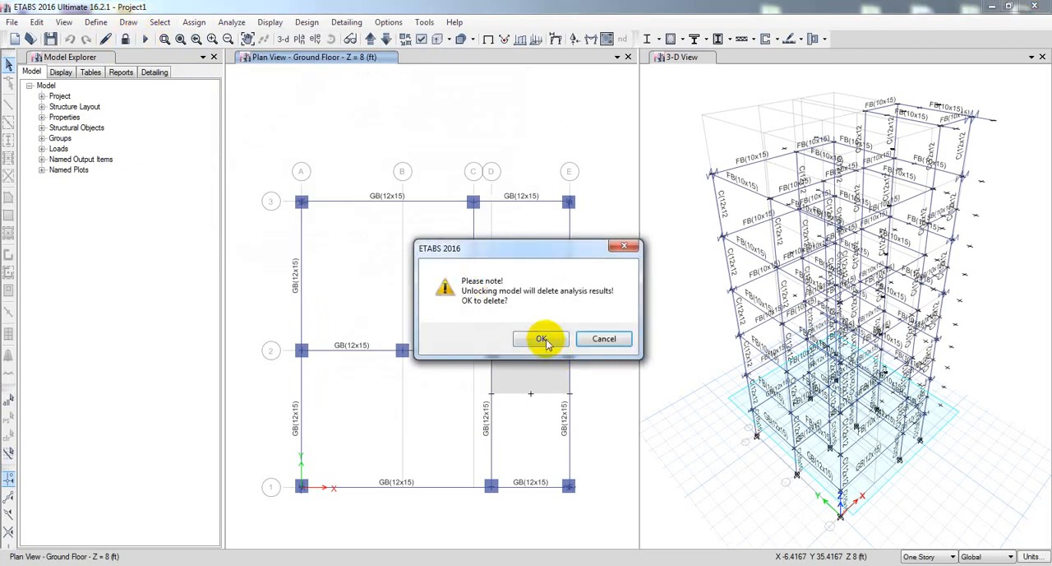
click(543, 338)
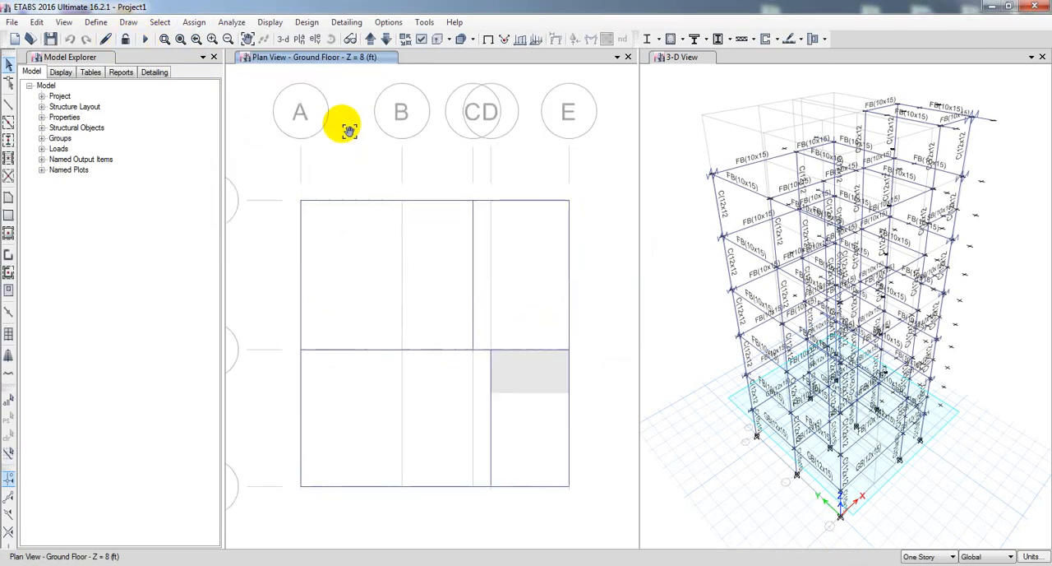
click(129, 23)
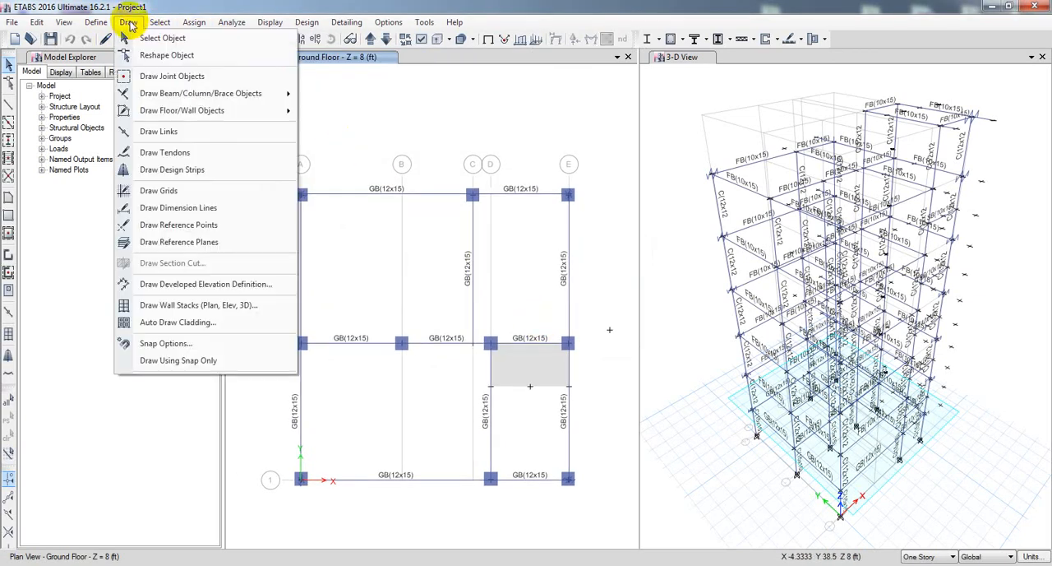
click(129, 23)
middle_drag(503, 154, 500, 152)
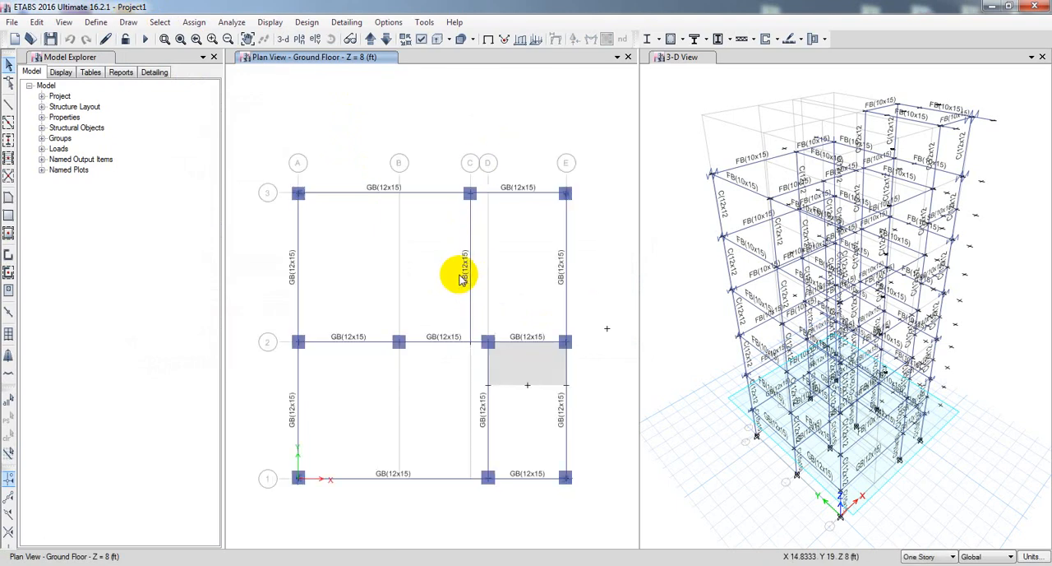
middle_drag(416, 246, 414, 239)
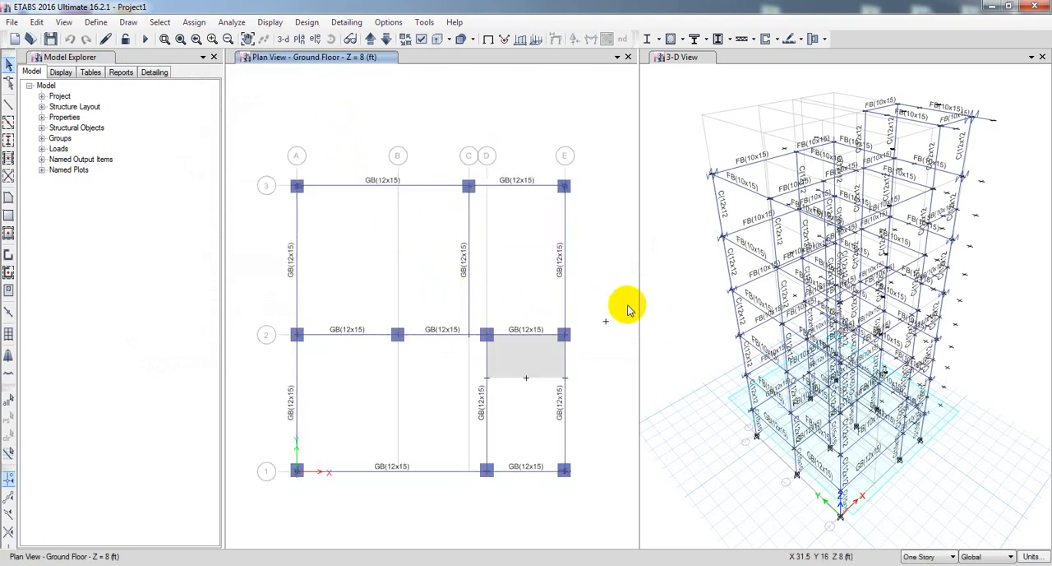
right_click(423, 243)
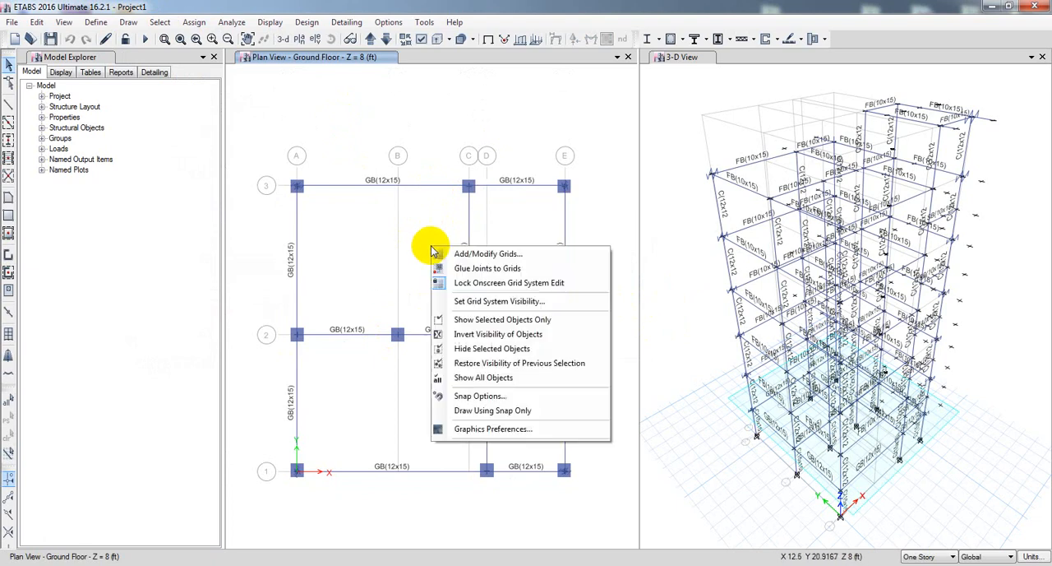
click(375, 249)
Show all objects in both the ground floor plan view and the 3-D view.
right_click(346, 273)
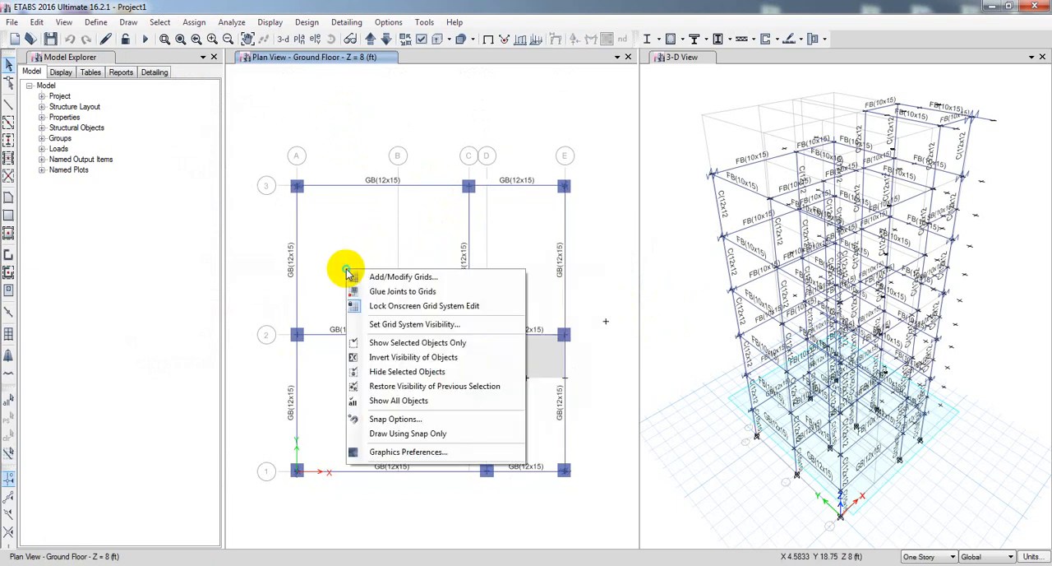
click(405, 402)
right_click(694, 304)
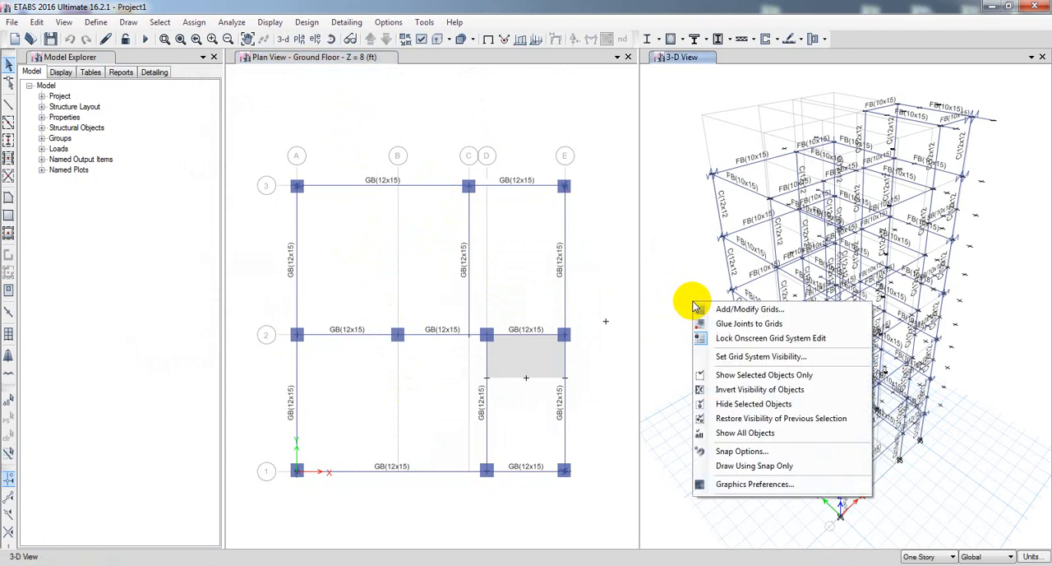
click(748, 434)
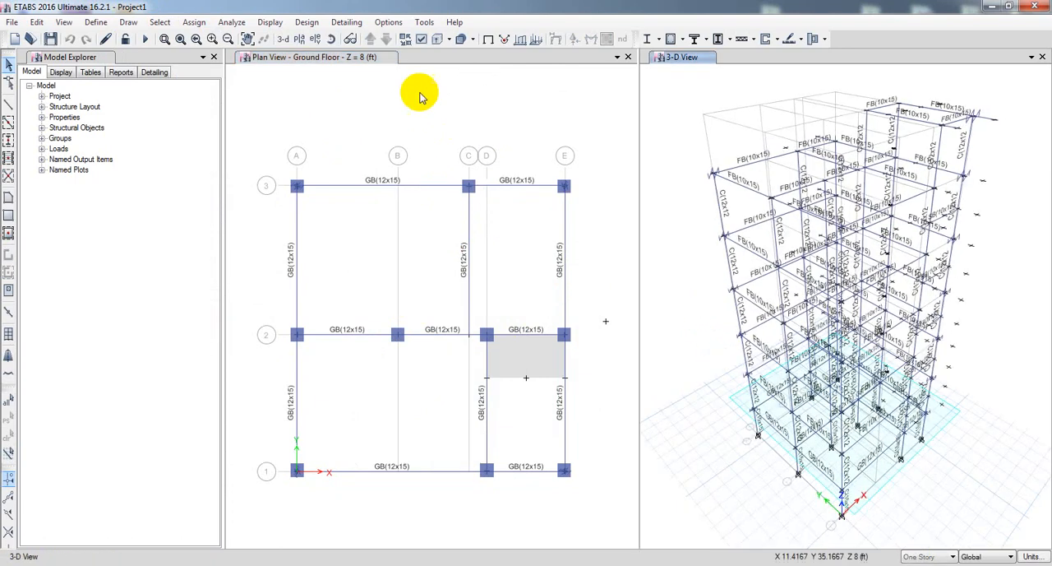
Turn on the display of floors and walls in the 3-D view.
click(420, 39)
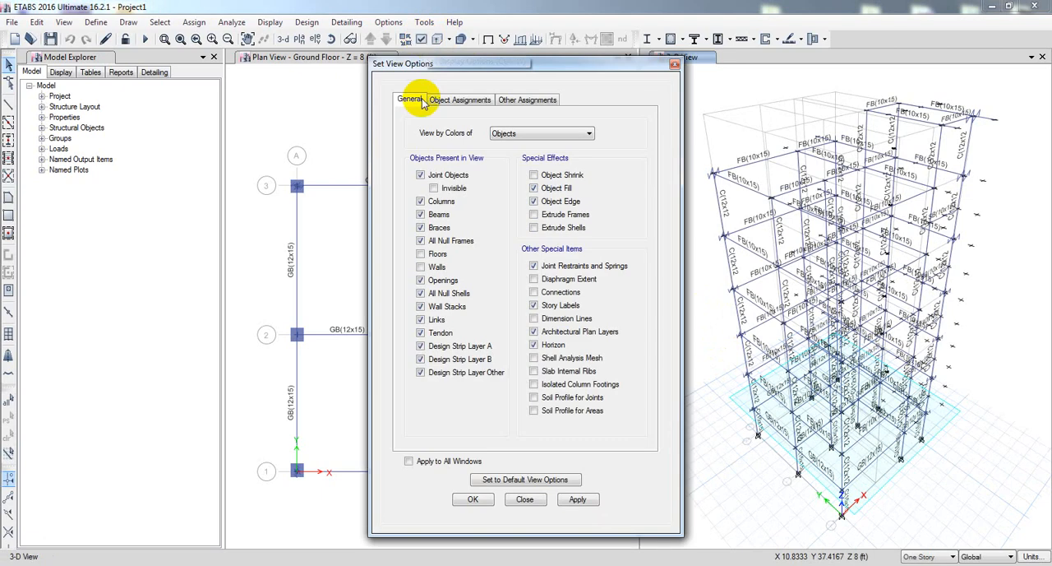
click(422, 240)
click(424, 253)
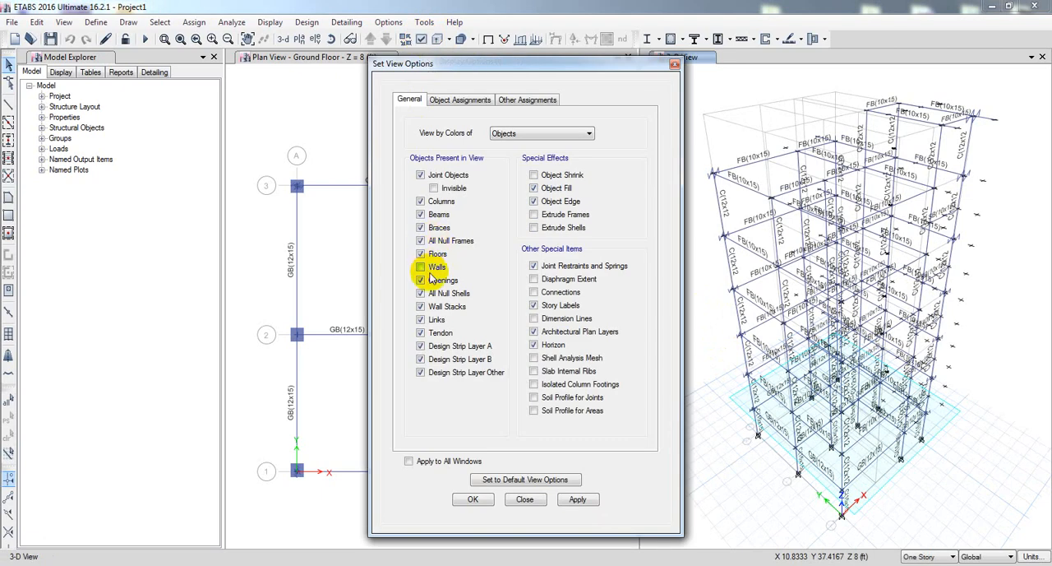
click(577, 499)
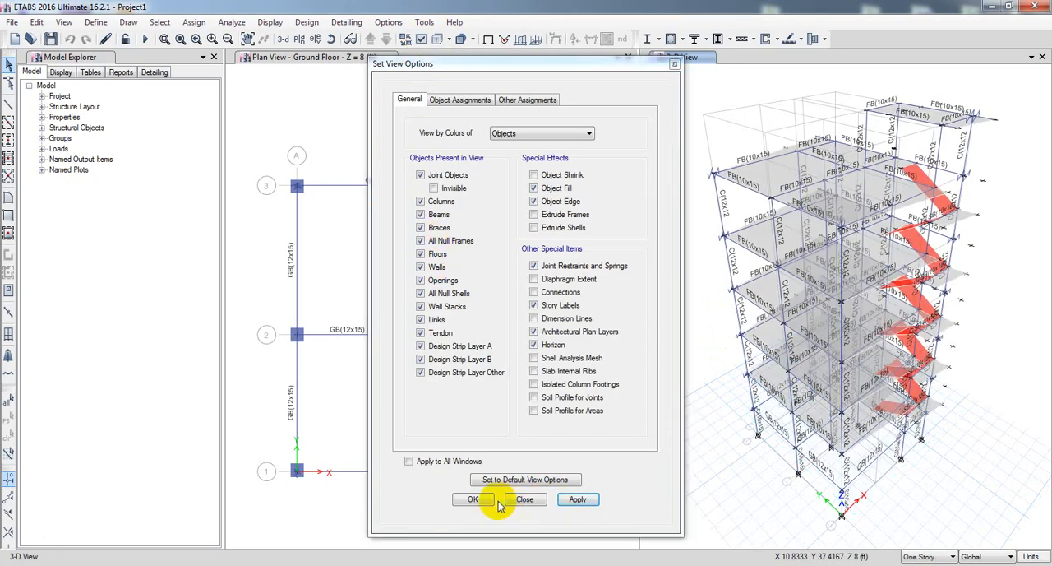
click(476, 499)
Switch the plan view from the ground floor to the Story4 plan at Z = 48 ft.
click(411, 293)
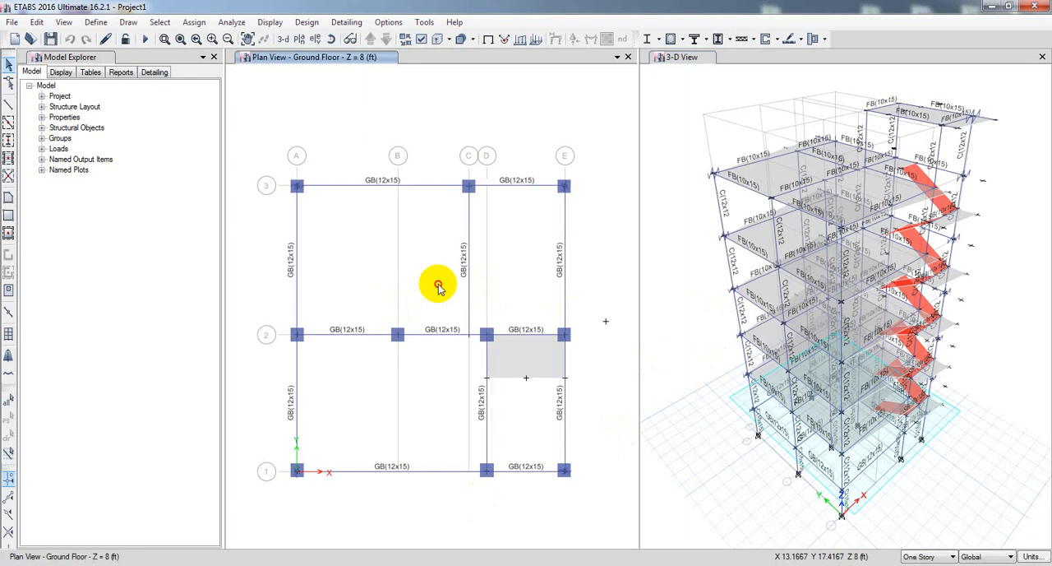
click(384, 40)
click(384, 40)
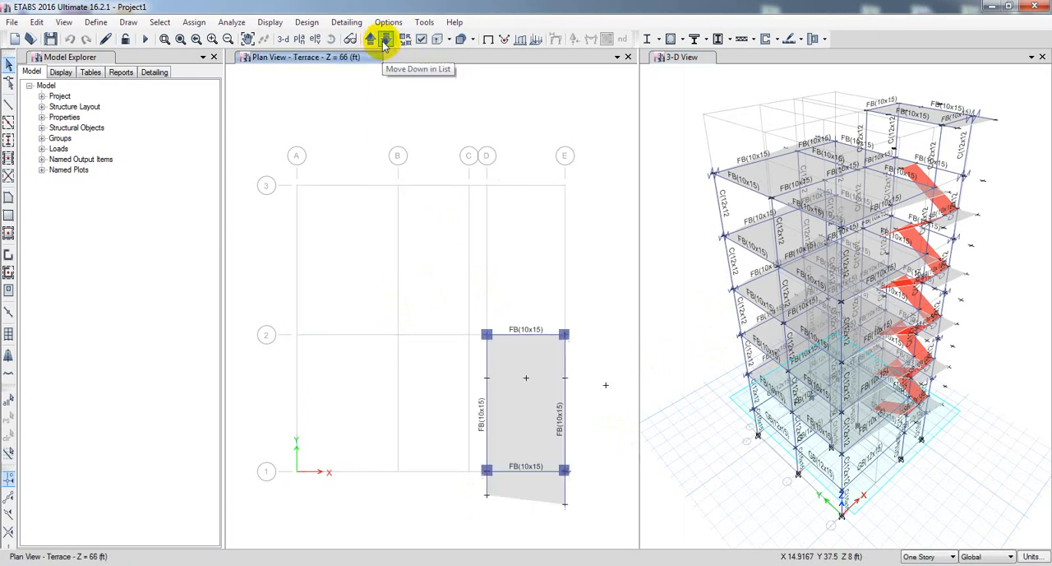
click(384, 39)
click(384, 39)
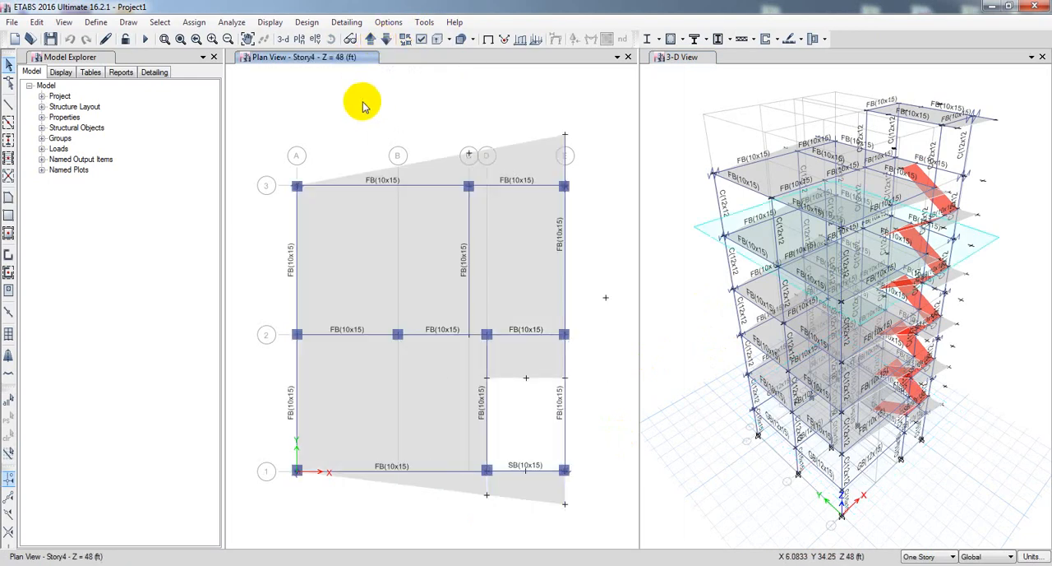
Select all walls and floors in the model by object type.
click(159, 22)
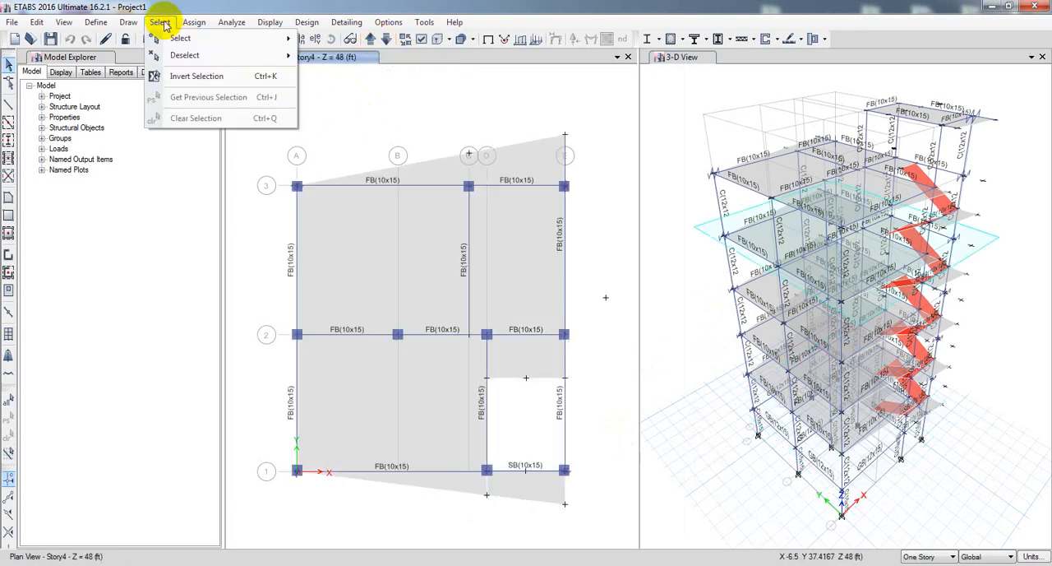
mouse_move(194, 43)
mouse_move(369, 176)
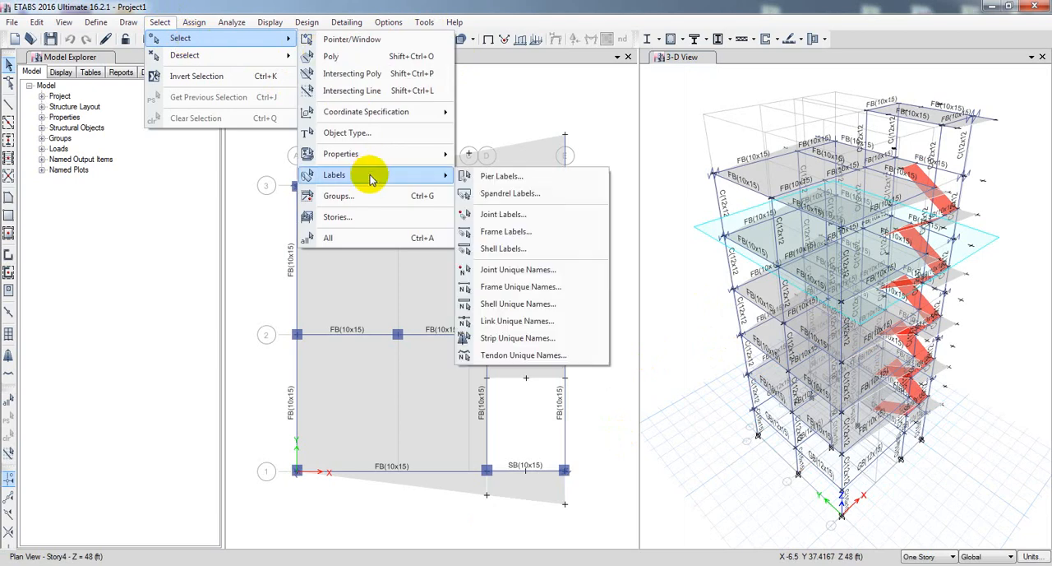
click(370, 133)
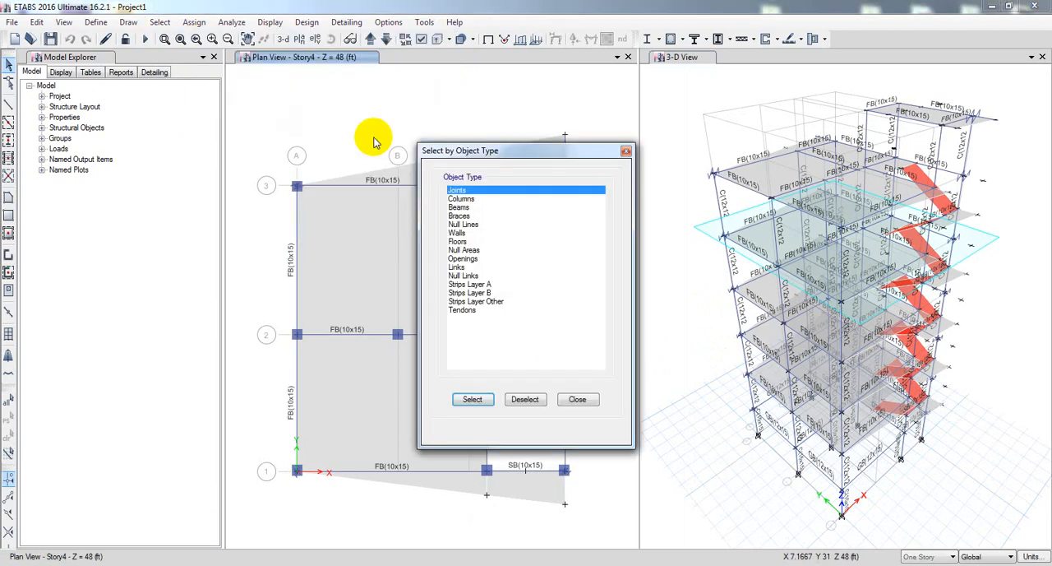
click(457, 241)
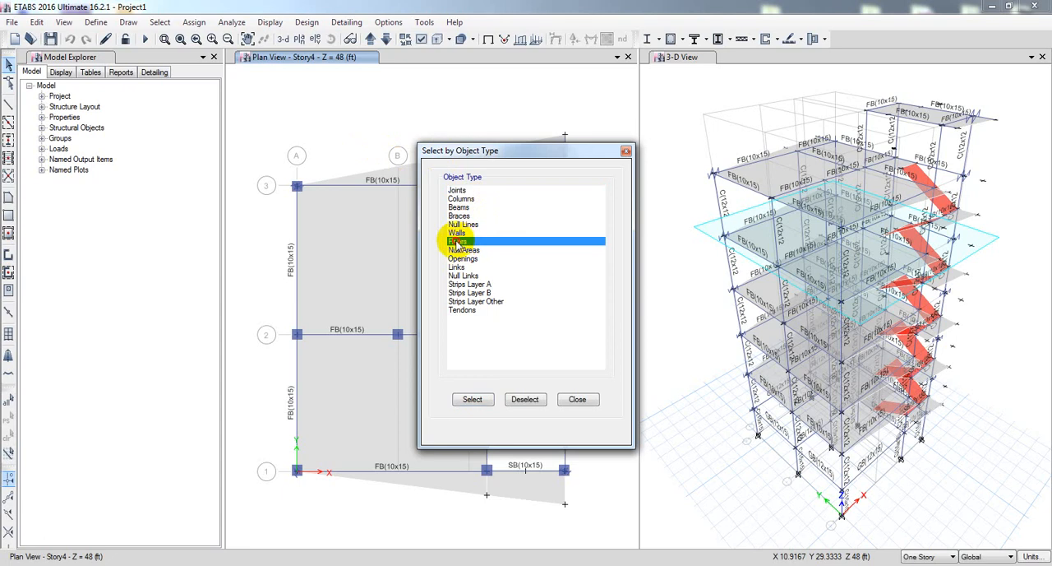
ctrl+click(457, 233)
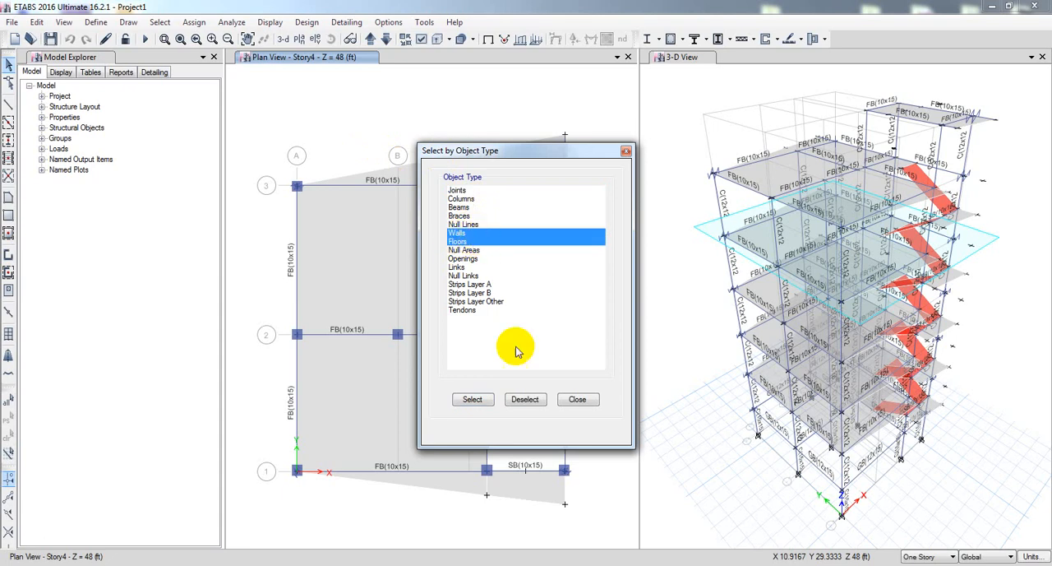
click(472, 401)
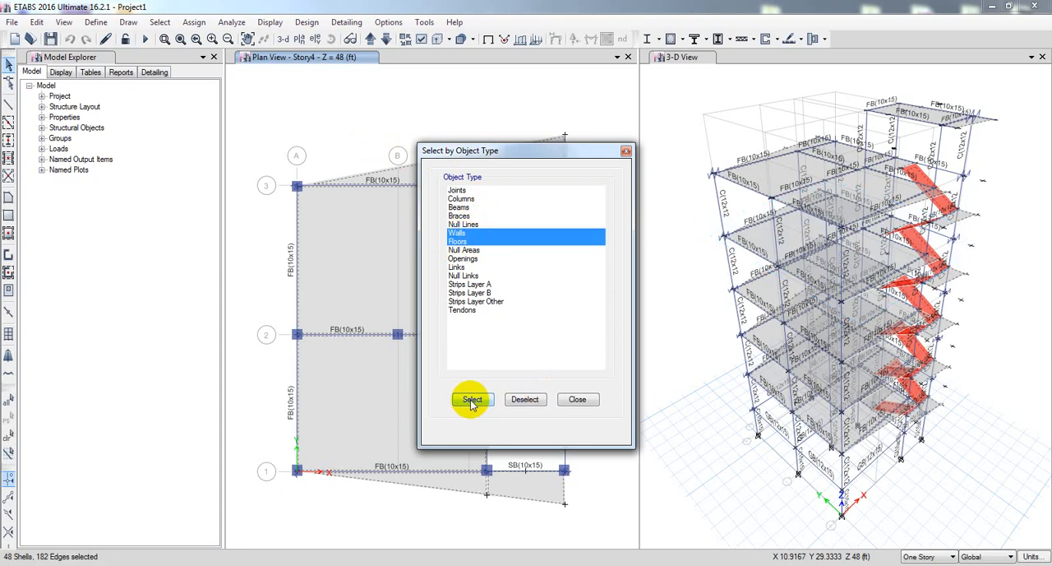
click(580, 400)
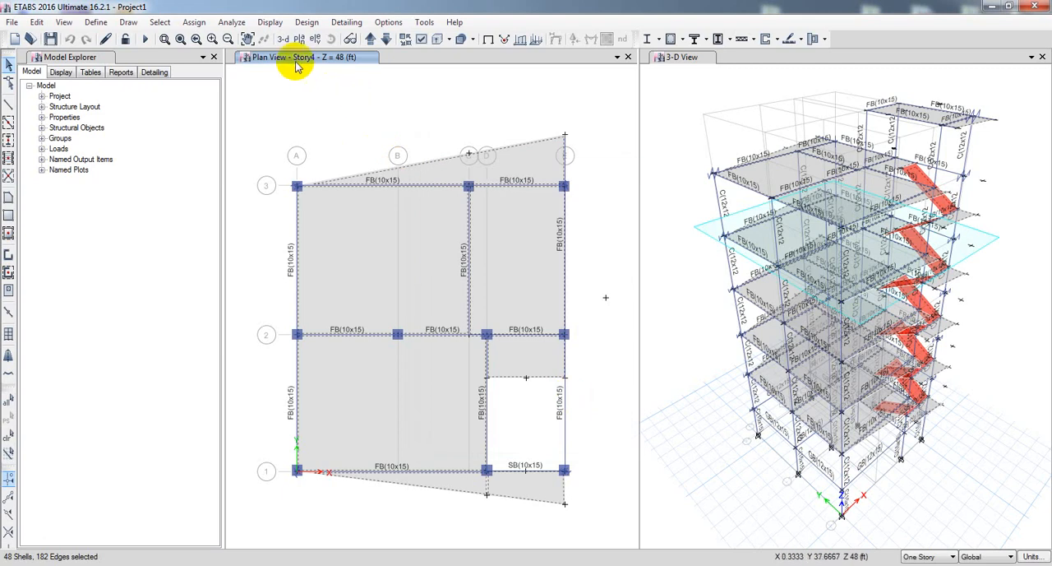
Set the selected shells' floor meshing to Auto Cookie Cut Object into Structural Elements, with further meshing to a maximum element size of 24 in.
click(195, 23)
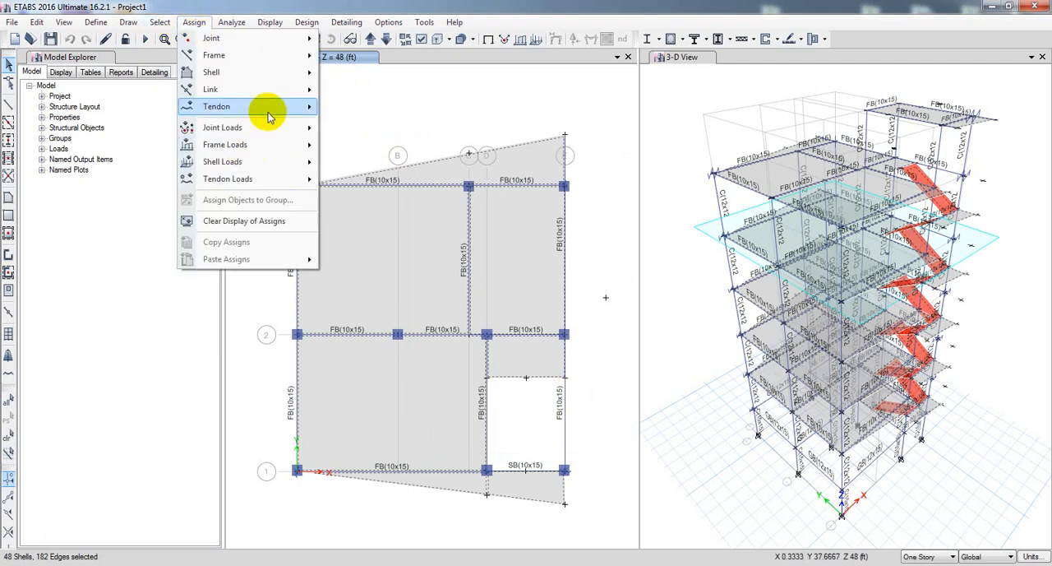
mouse_move(274, 73)
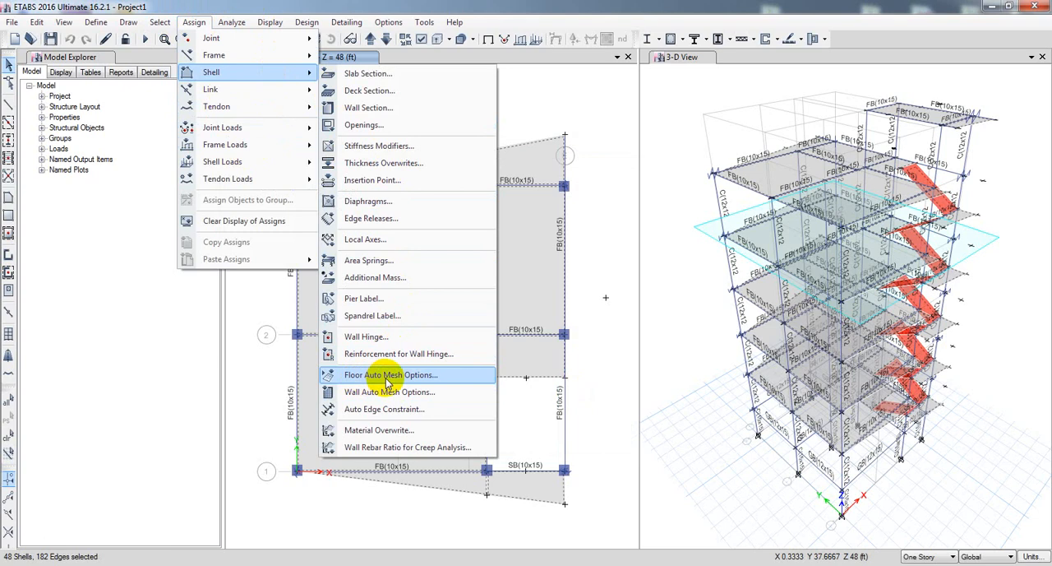
click(417, 376)
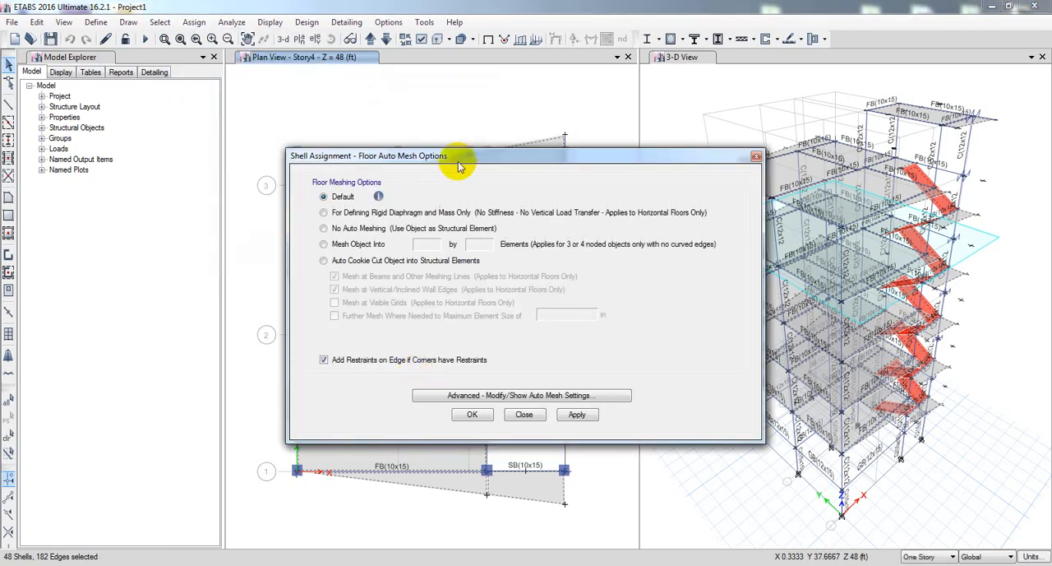
drag(463, 150, 286, 150)
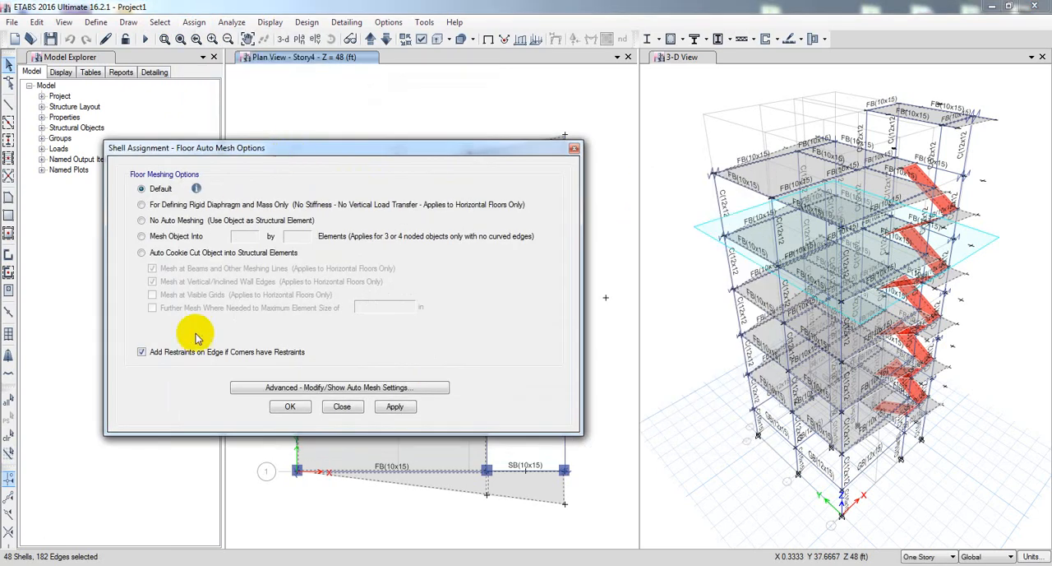
click(141, 253)
click(152, 308)
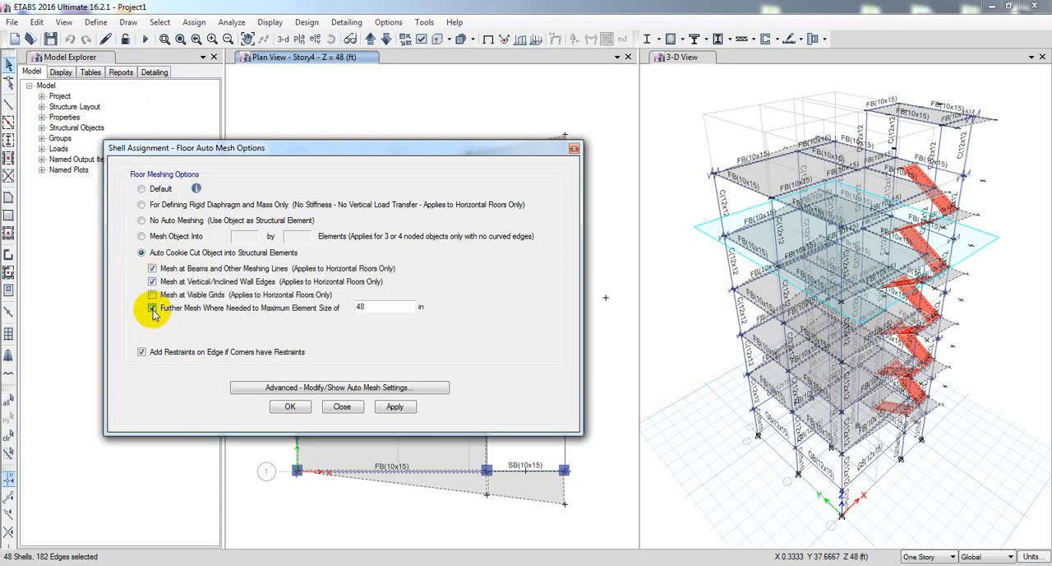
click(152, 295)
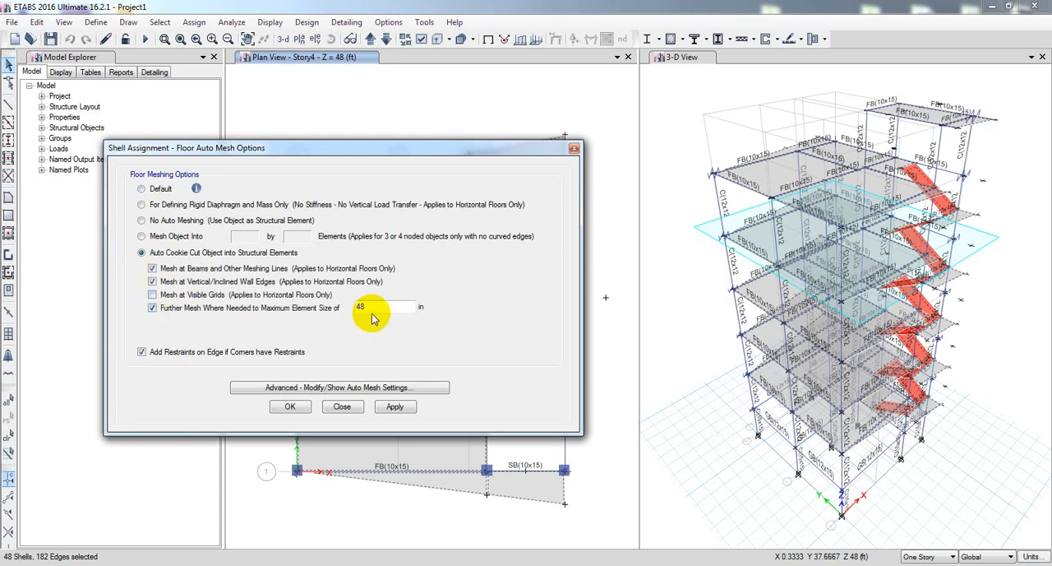
drag(369, 306, 327, 309)
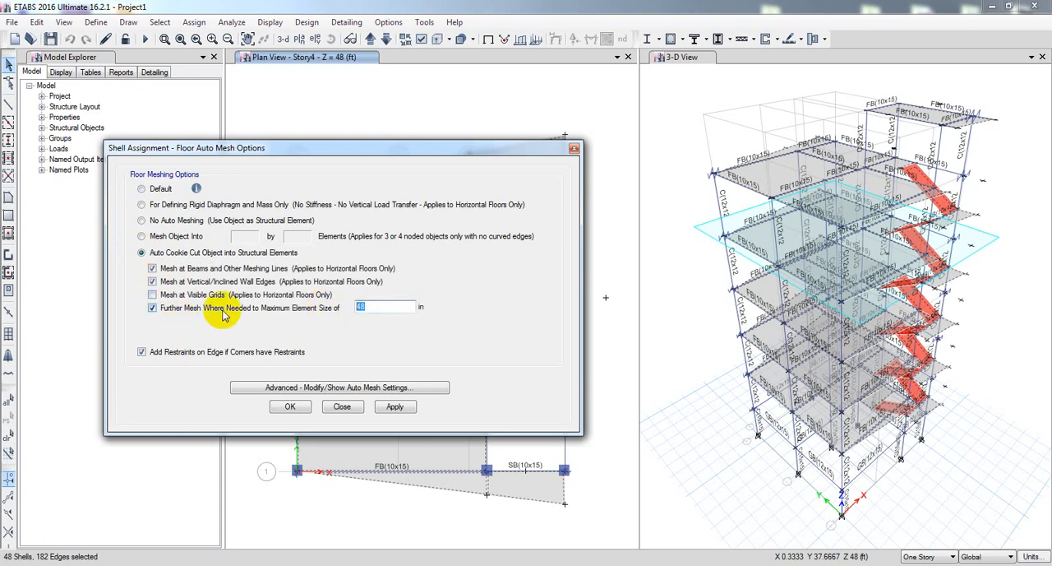
click(359, 306)
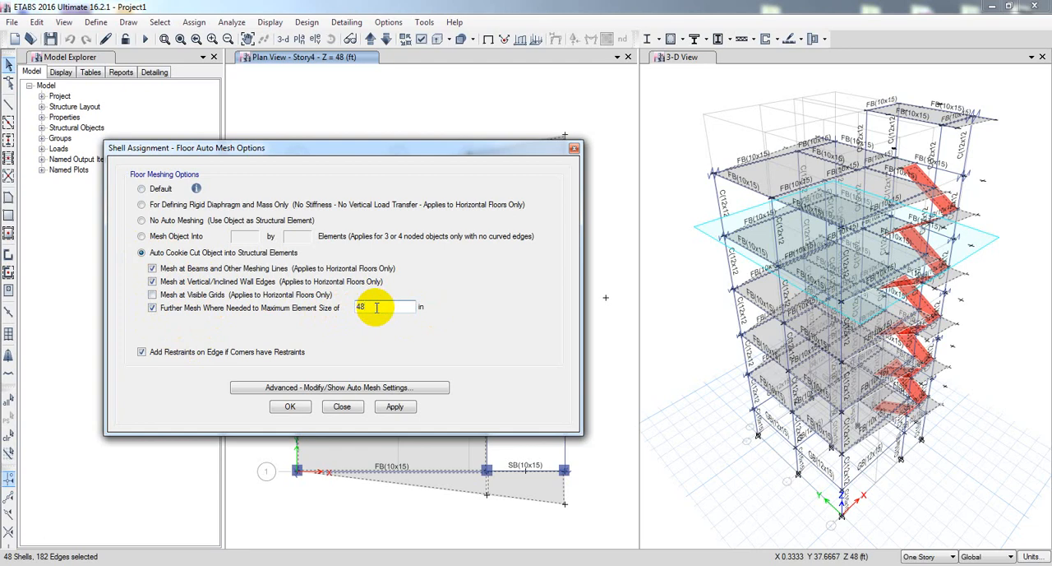
drag(375, 307, 344, 312)
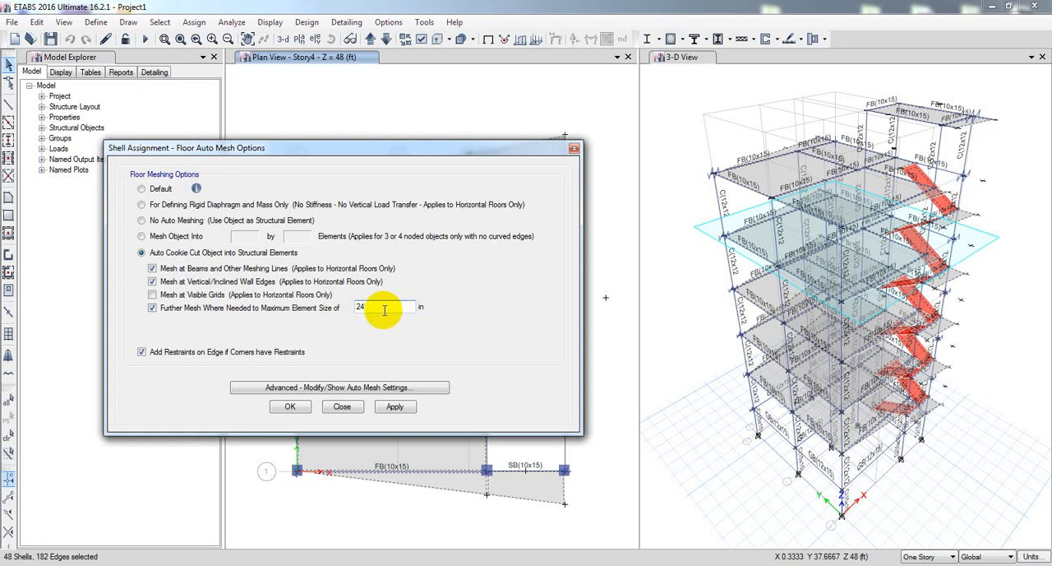
Set the slabs' approximate maximum mesh size to 2 ft in the advanced auto mesh settings.
click(337, 387)
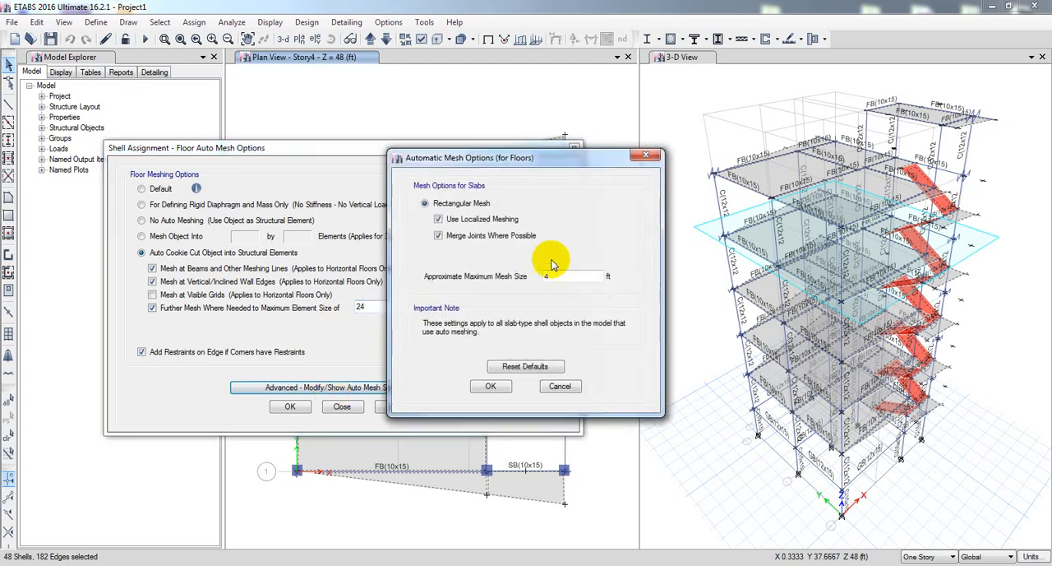
click(571, 276)
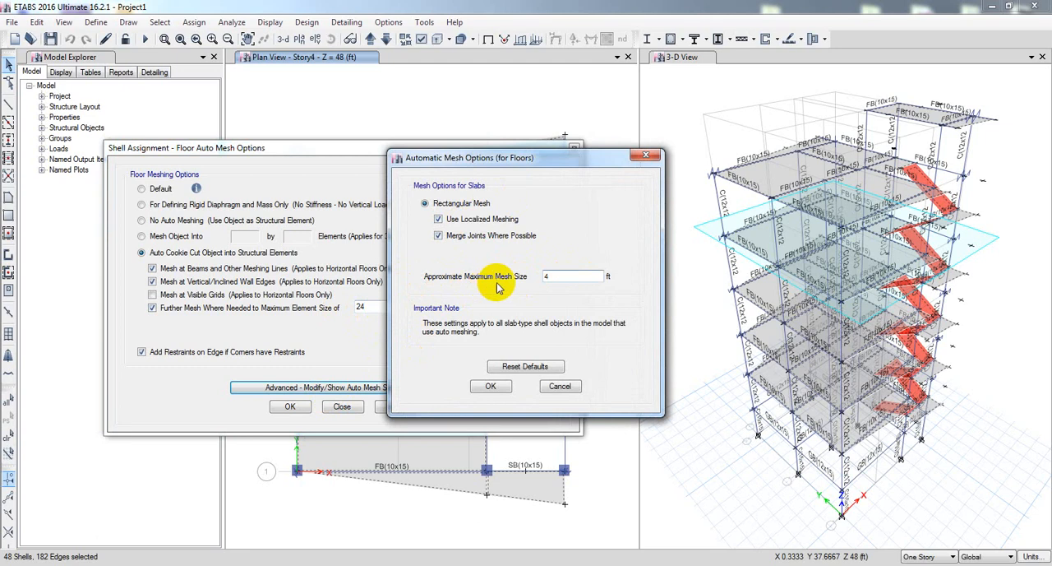
drag(555, 277, 512, 279)
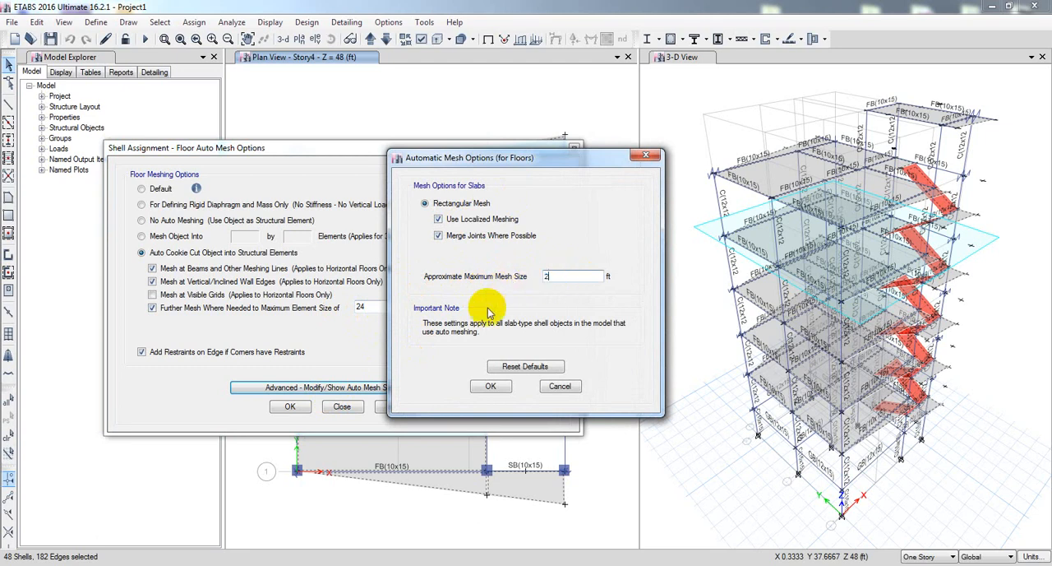
click(492, 385)
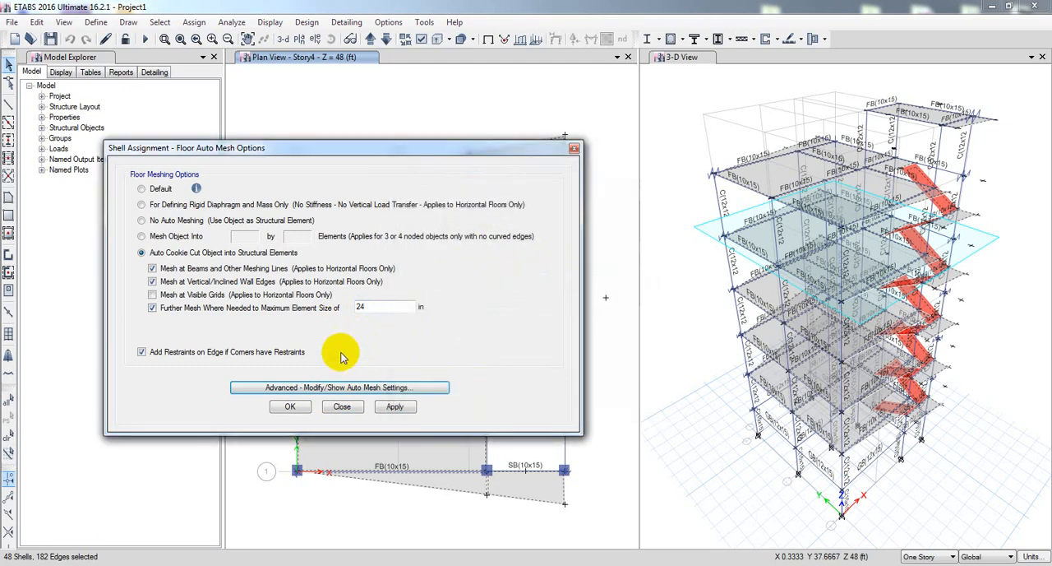
Apply the floor auto mesh options with the 24 in maximum element size to the selected shells and finish the assignment.
click(368, 306)
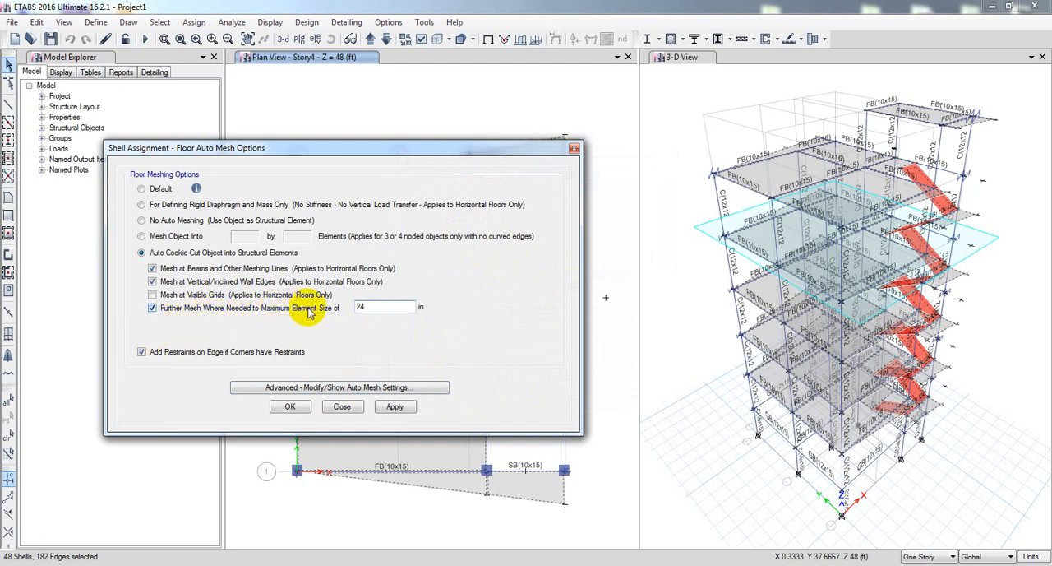
drag(366, 306, 348, 305)
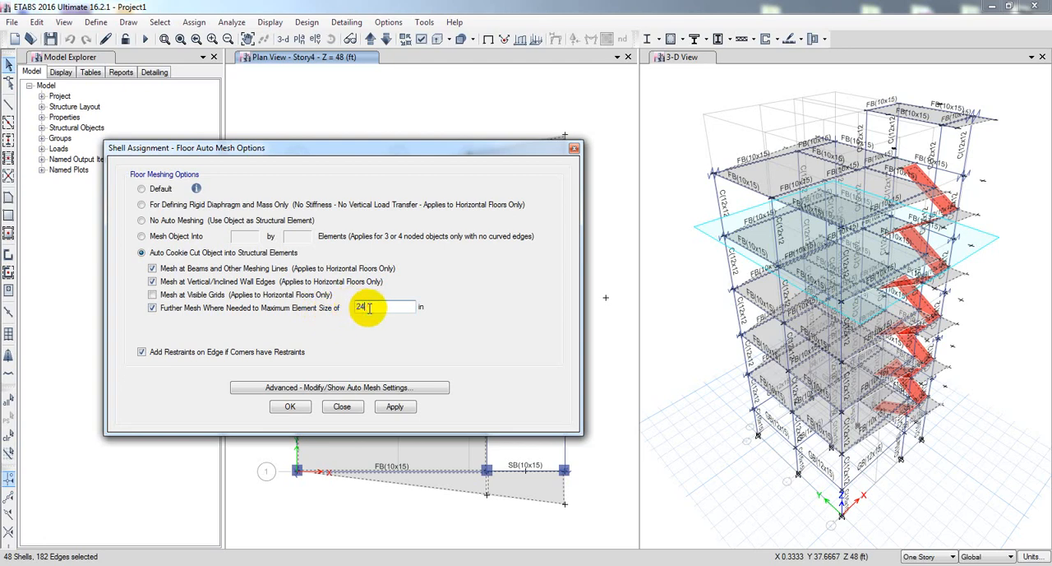
click(294, 411)
click(396, 406)
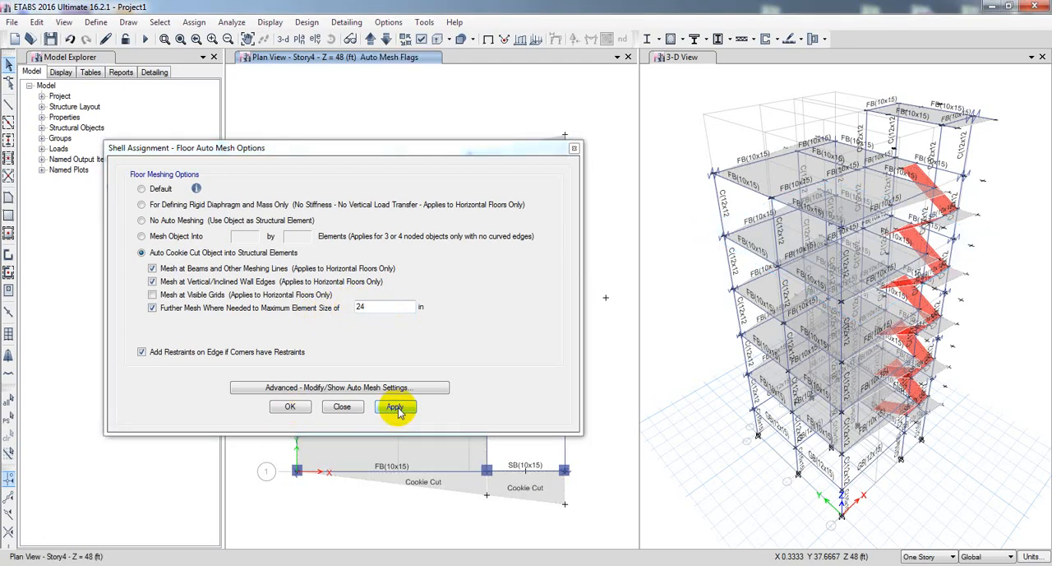
click(294, 406)
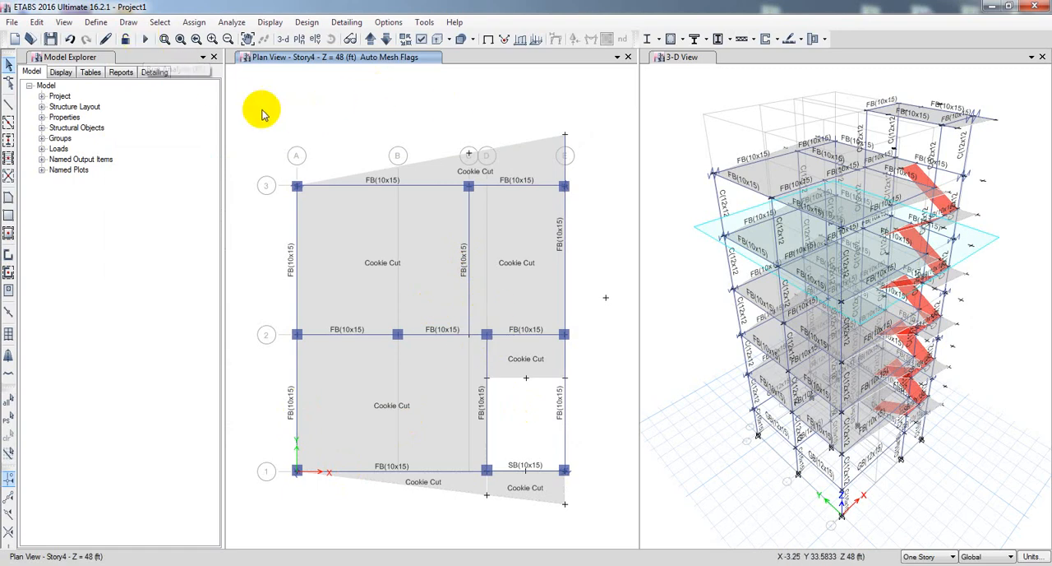
Select all beams in the model by object type.
middle_drag(265, 109, 266, 108)
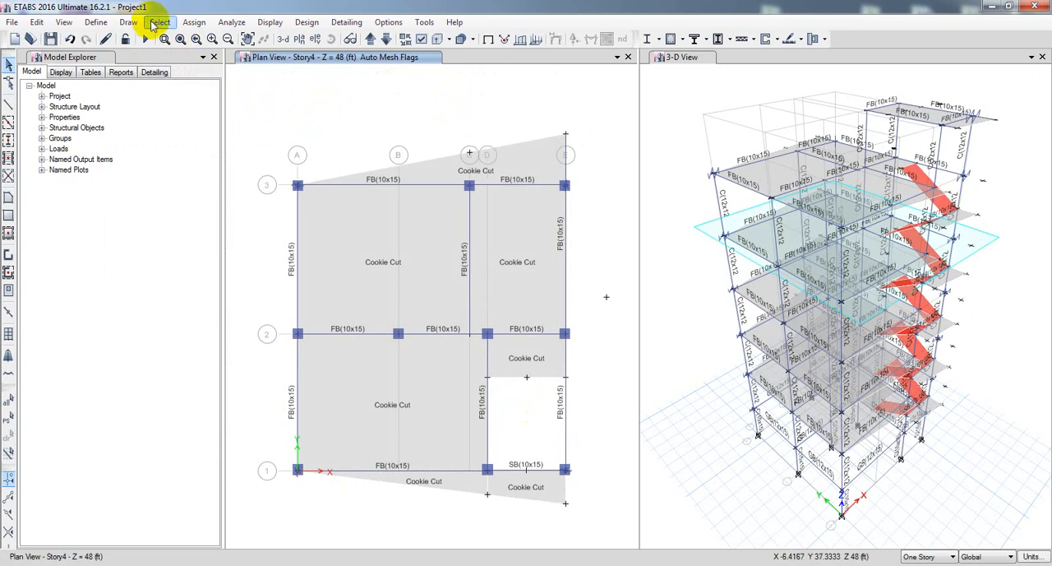
click(155, 23)
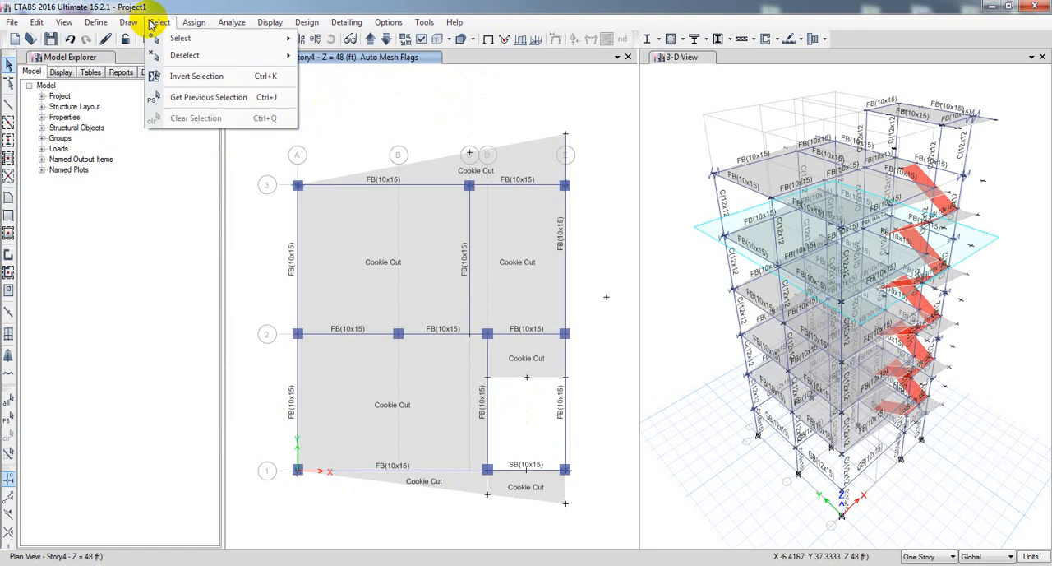
mouse_move(197, 41)
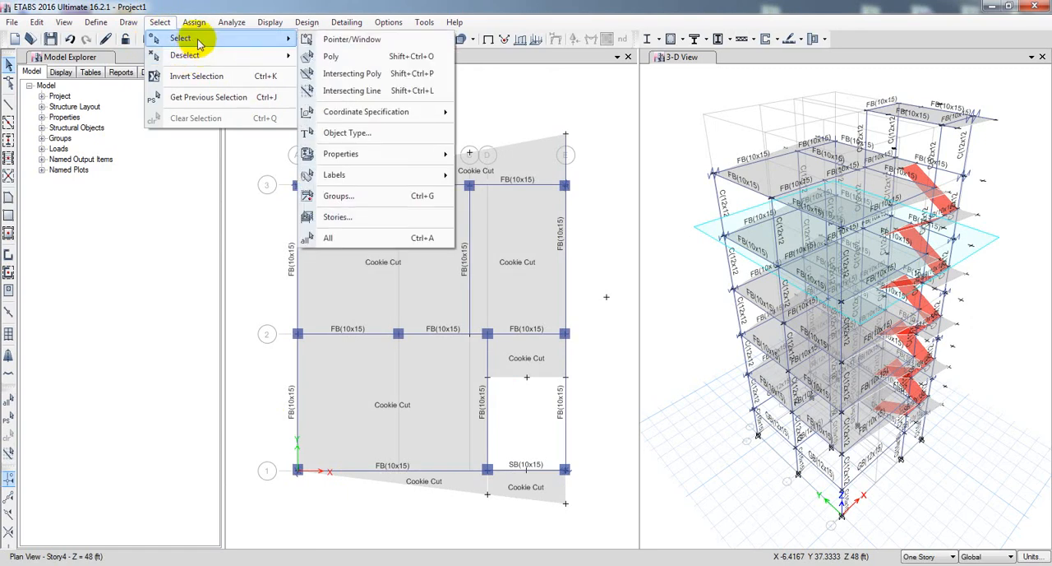
click(346, 134)
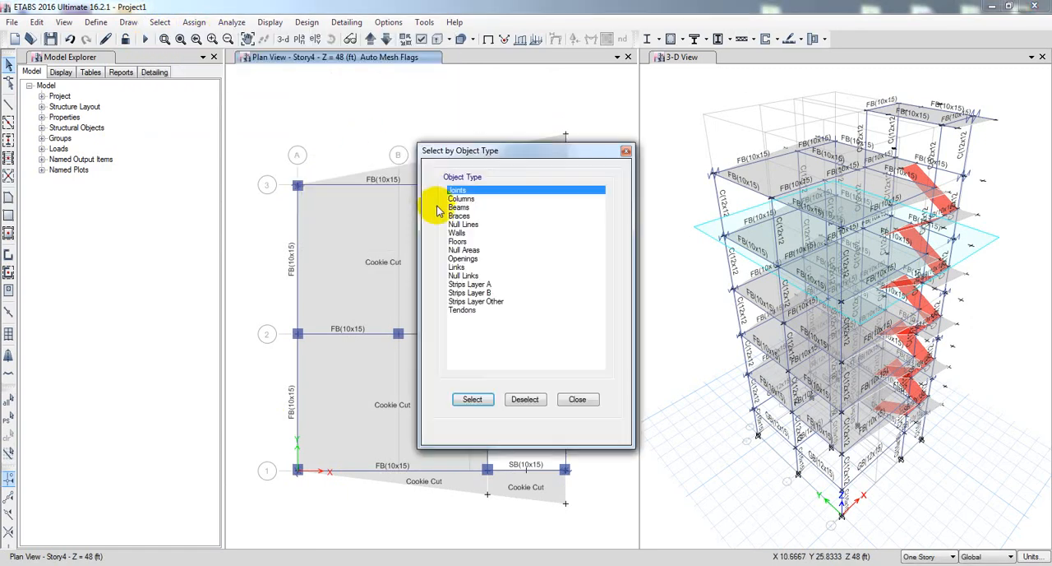
click(459, 207)
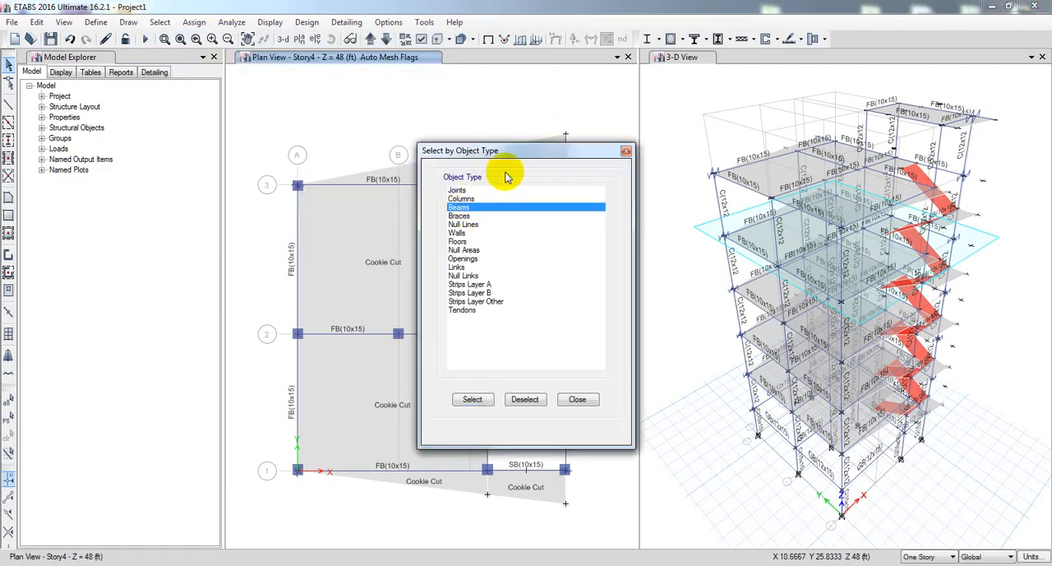
click(472, 399)
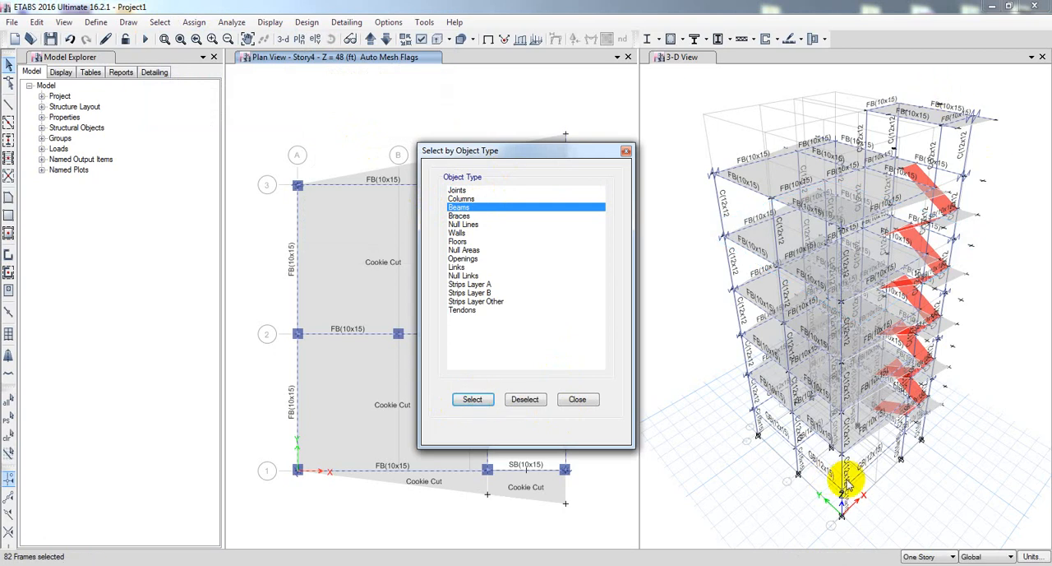
click(578, 399)
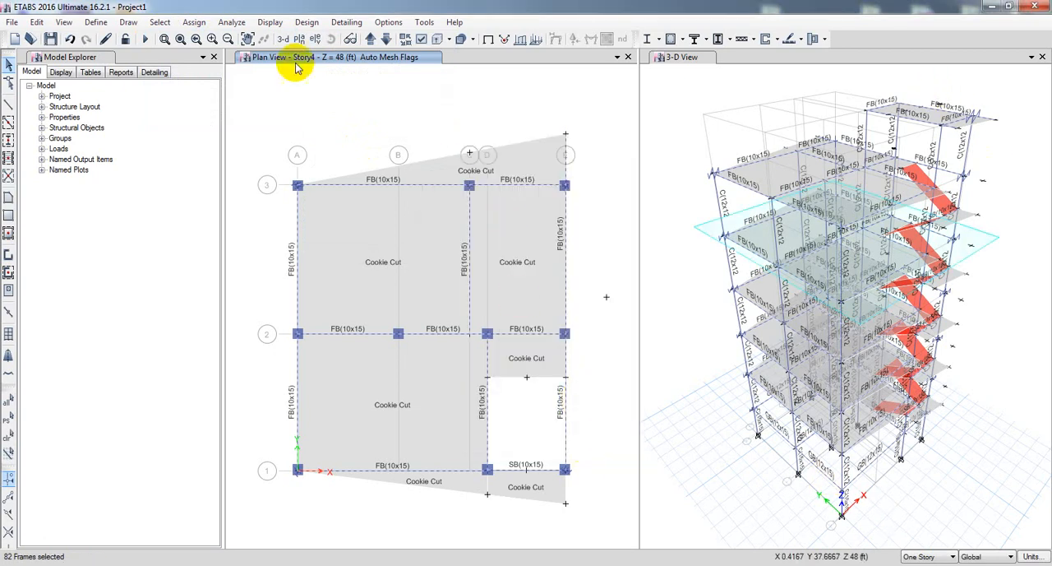
Assign property modifiers of 0.5 to the selected beams for torsional constant and moments of inertia about the 2 and 3 axes.
click(194, 23)
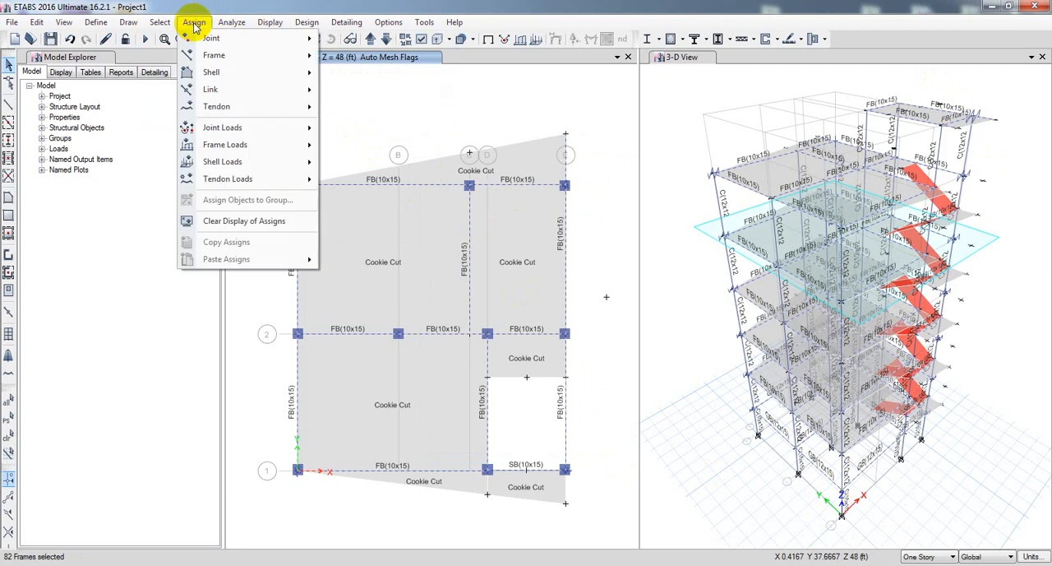
mouse_move(304, 54)
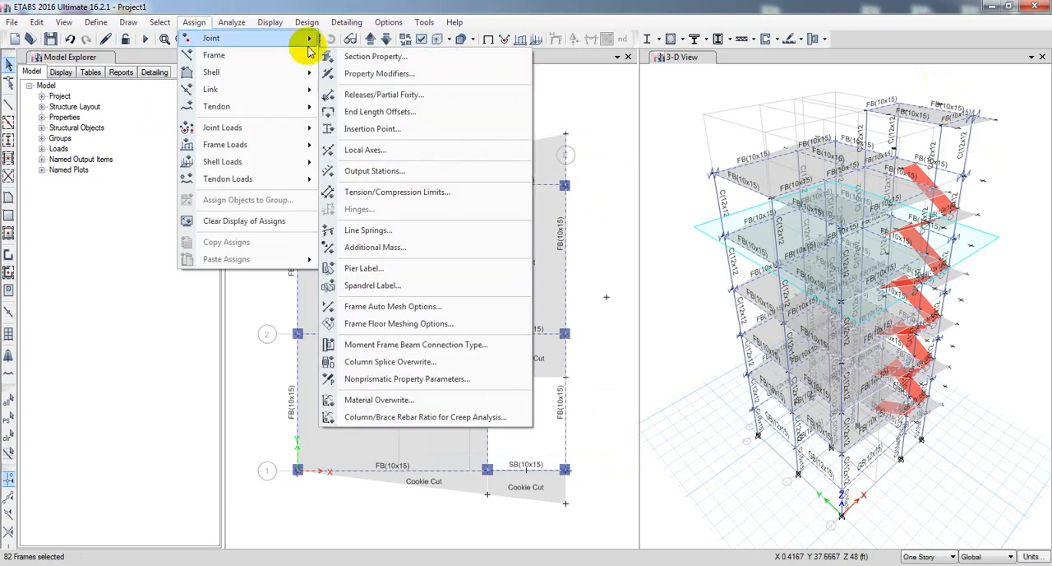
click(377, 72)
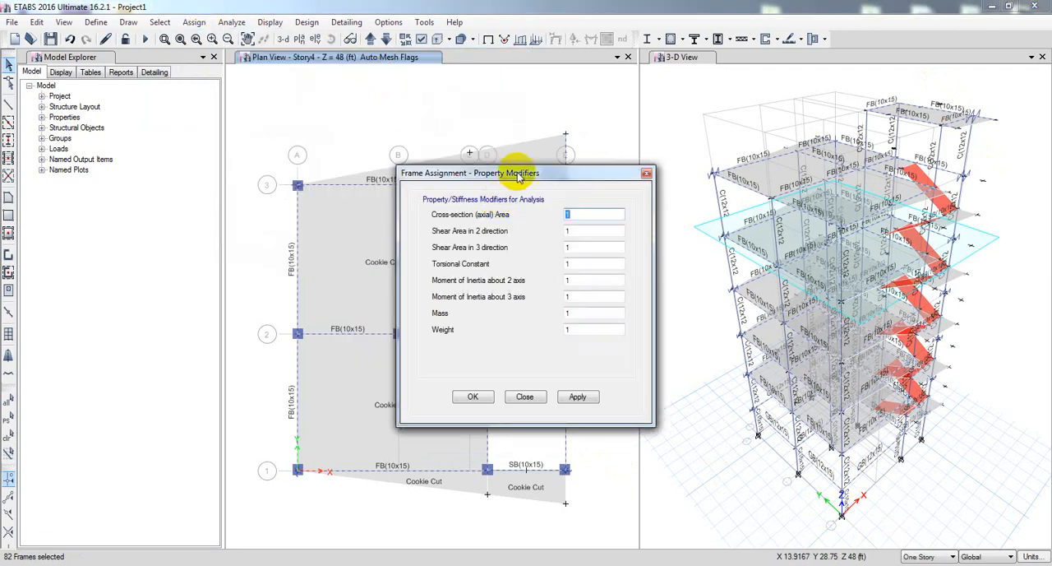
drag(520, 176, 365, 158)
click(422, 245)
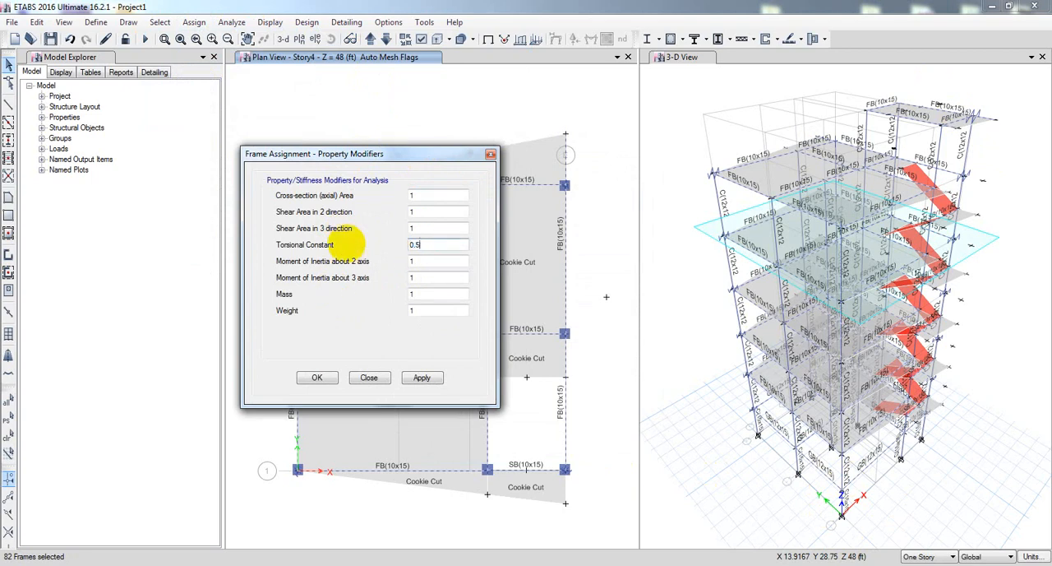
click(411, 263)
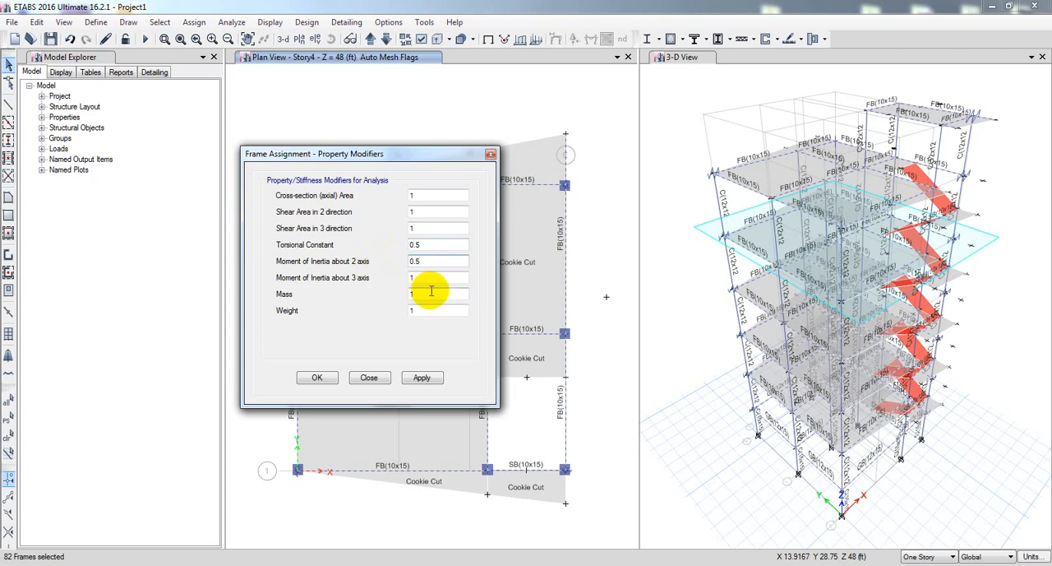
click(418, 278)
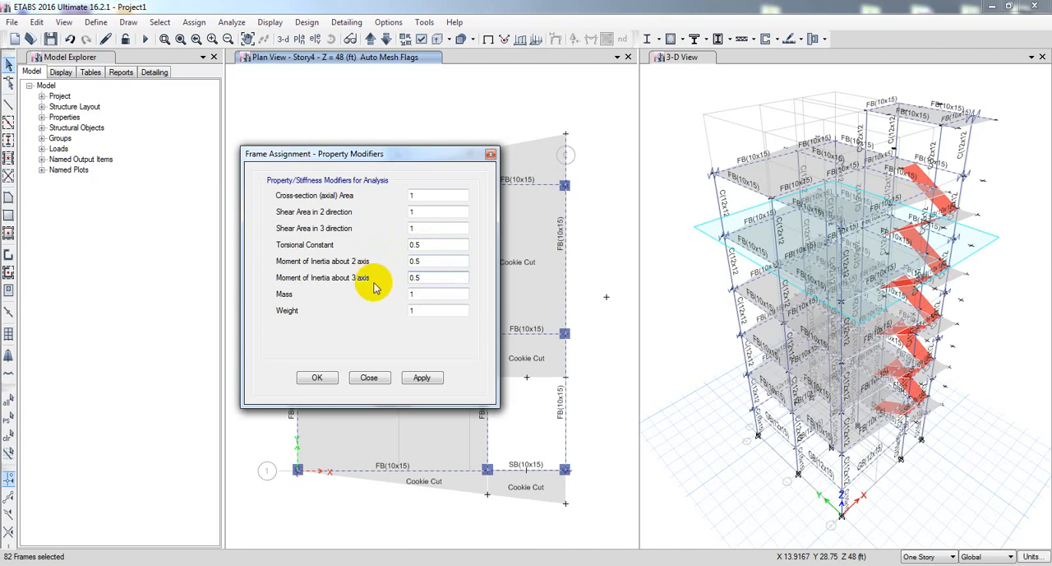
click(422, 380)
click(314, 379)
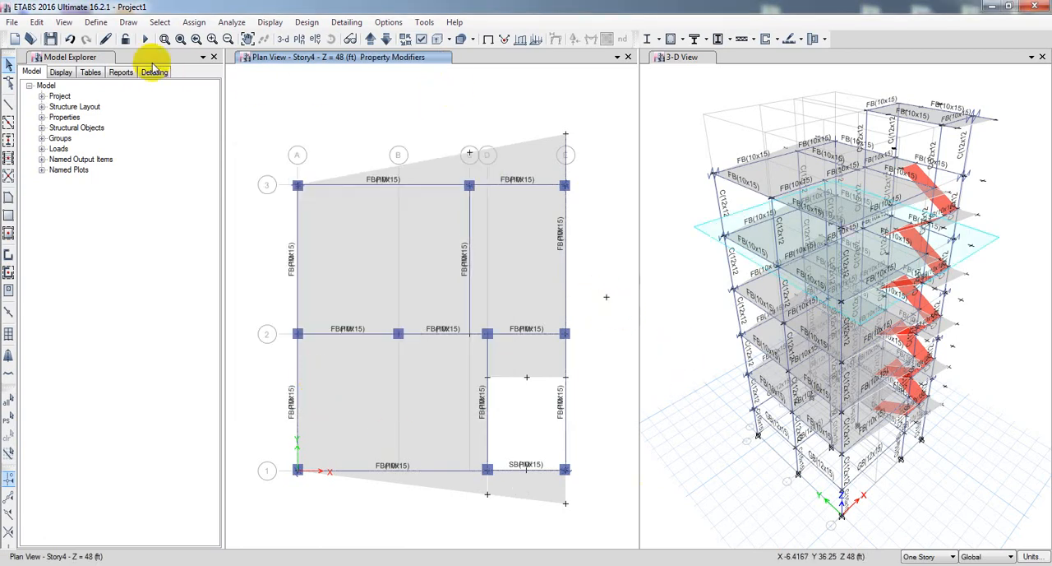
Run the structural analysis of the model.
click(145, 38)
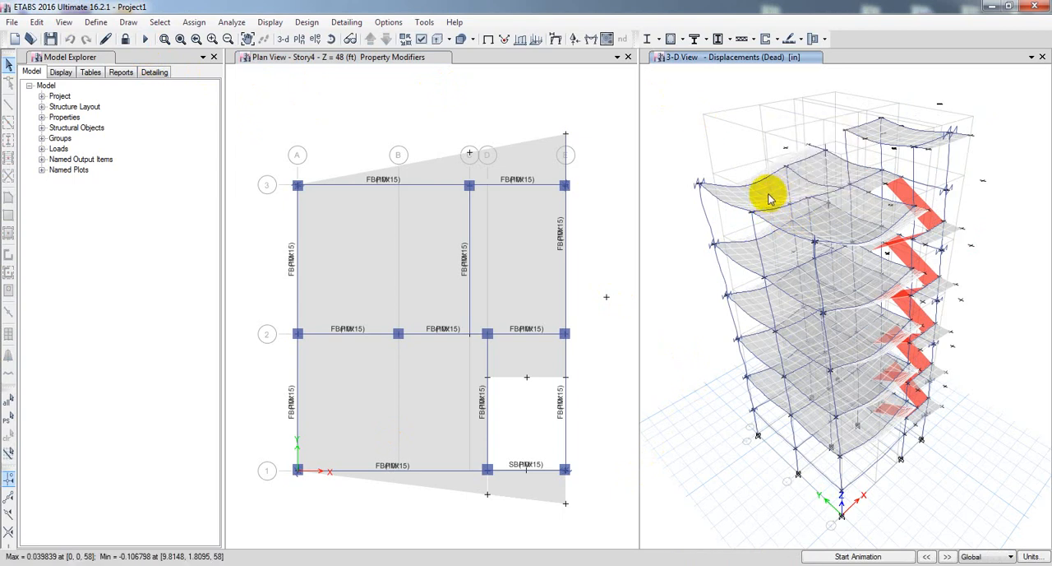
mouse_move(771, 197)
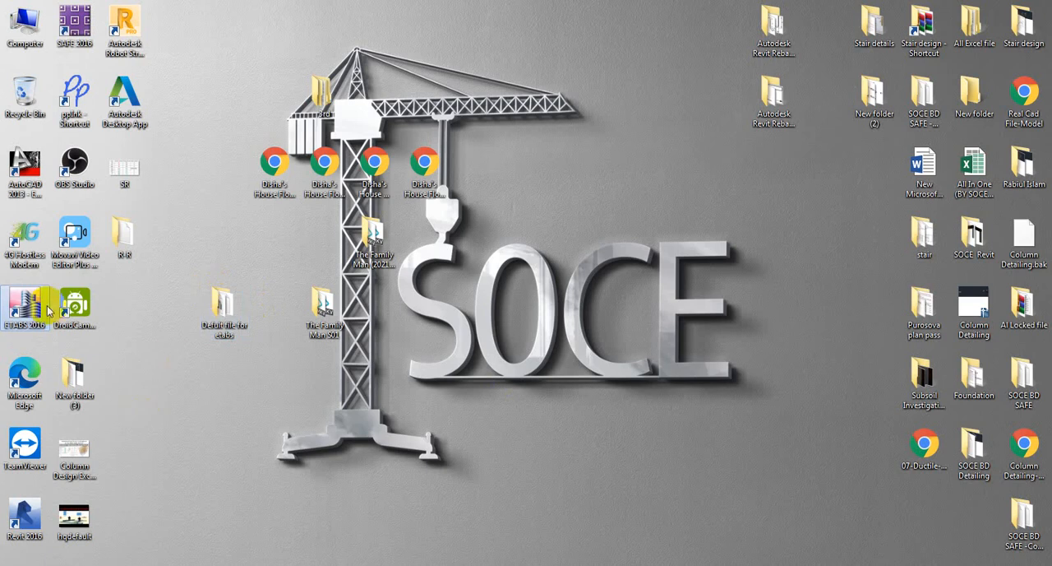
Open the AutoCAD drawing Drawing1 from the desktop folder New folder (3), and return to the ETABS model.
double_click(76, 380)
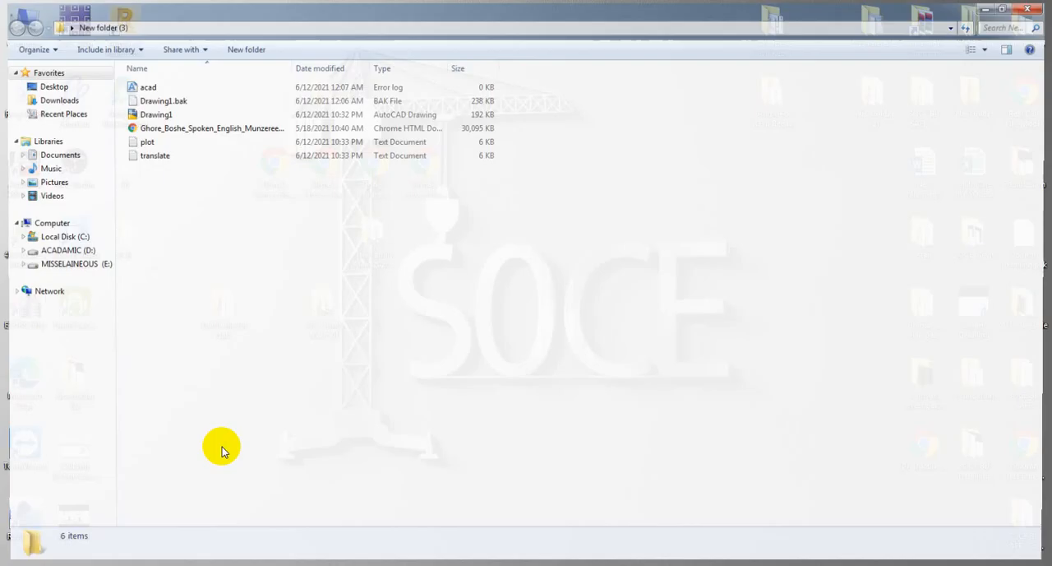
click(159, 115)
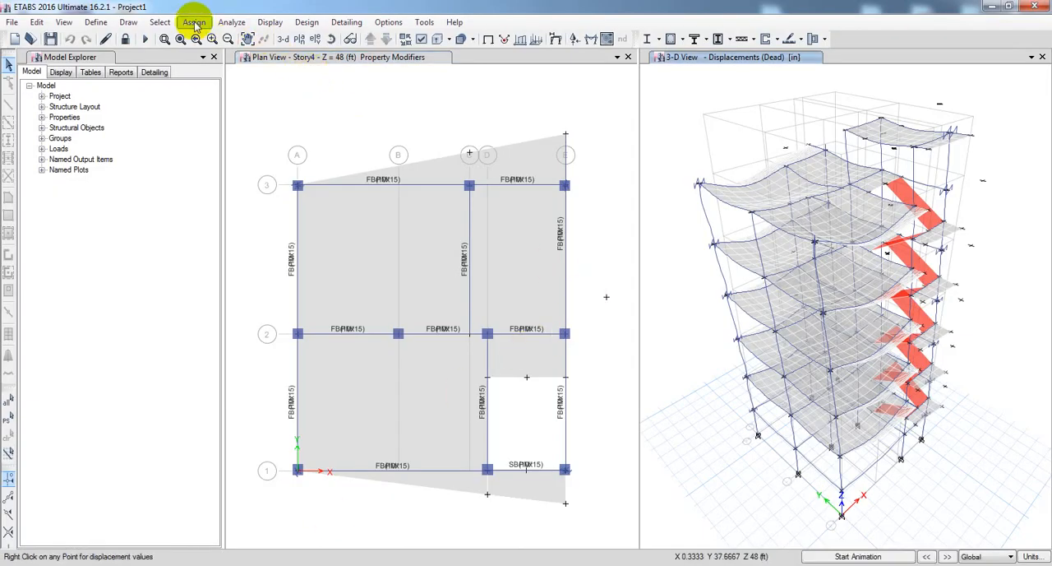
click(195, 23)
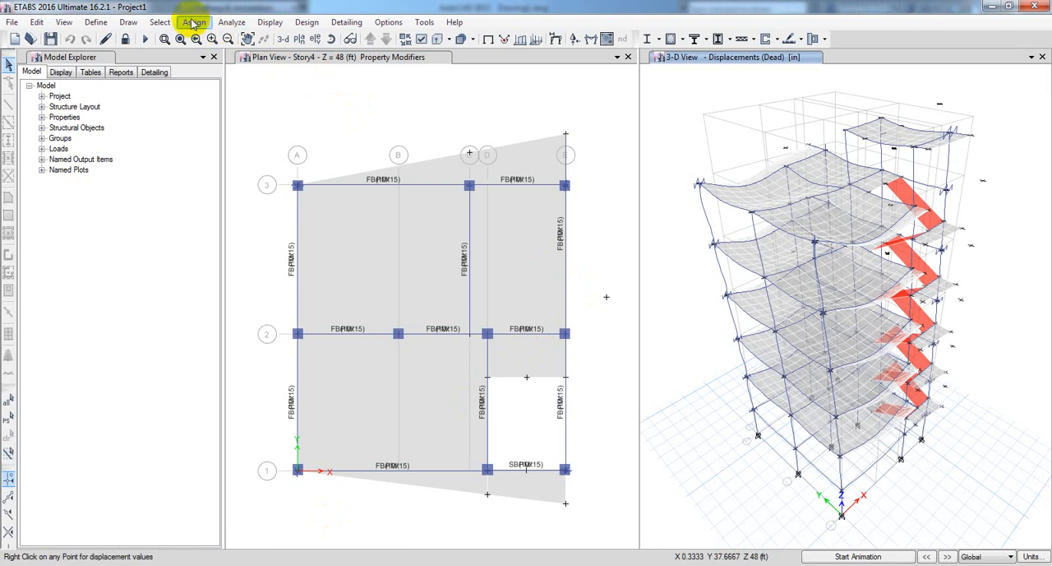
Display the deformed shape in the 3D view for the load combination Vertical deflection due to gravity.
click(269, 23)
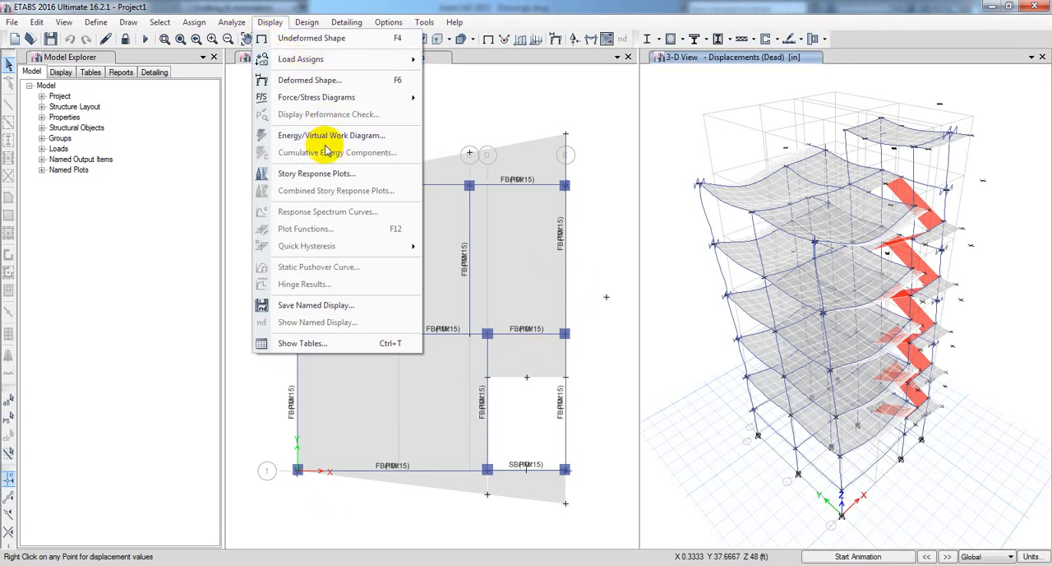
click(309, 80)
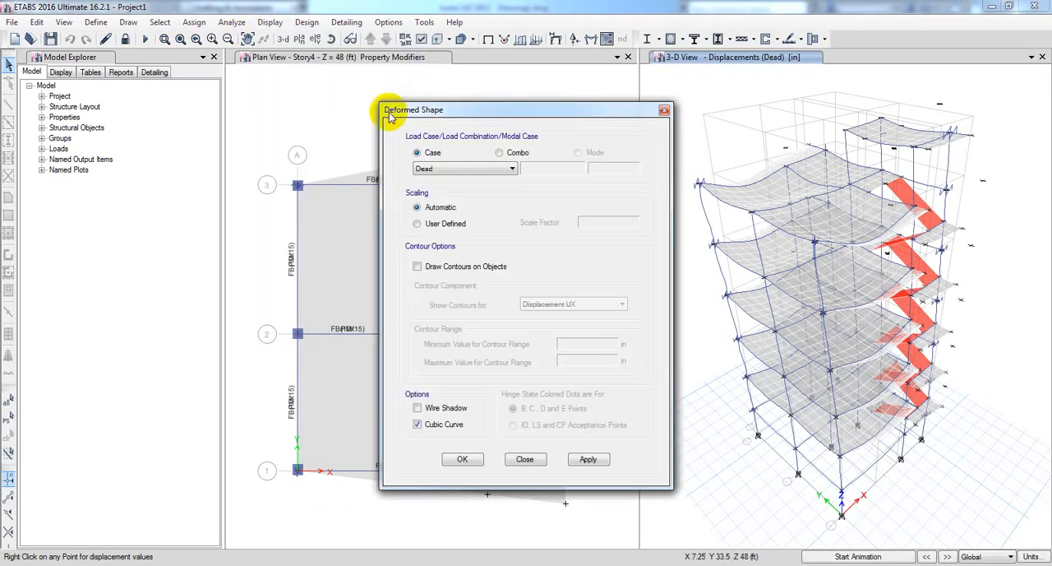
drag(423, 111, 123, 105)
click(188, 147)
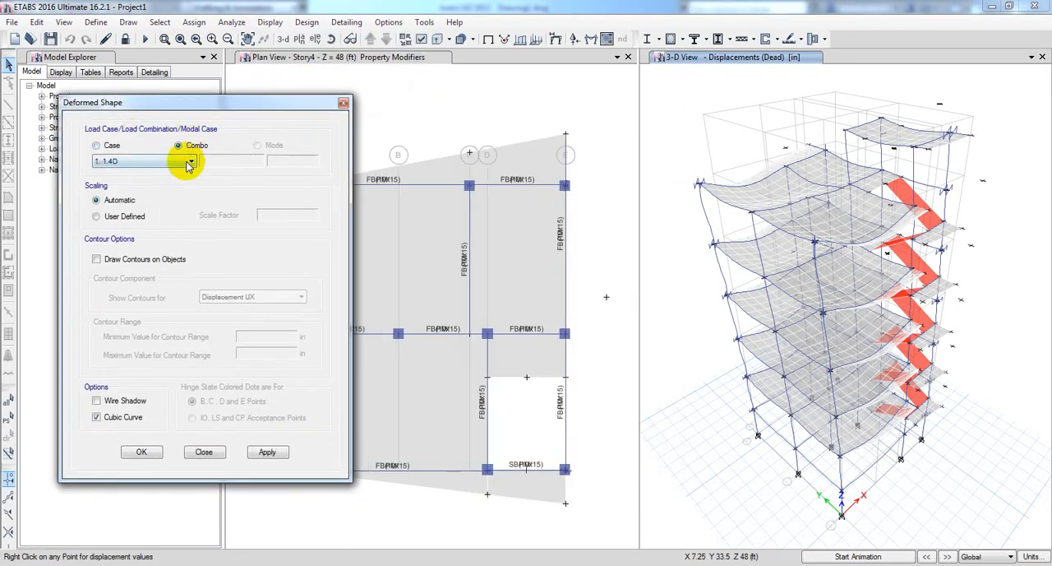
click(189, 160)
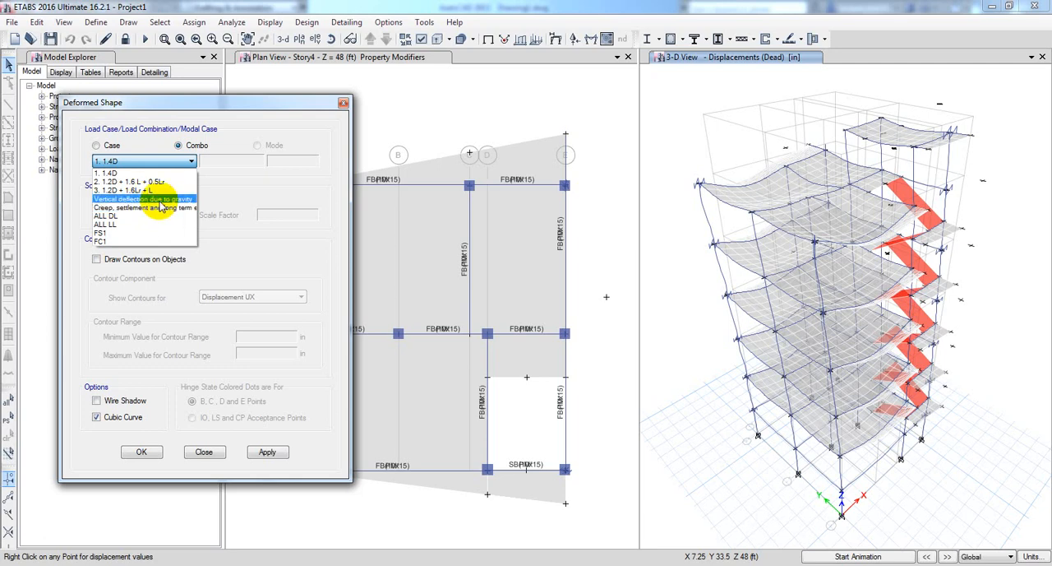
click(161, 199)
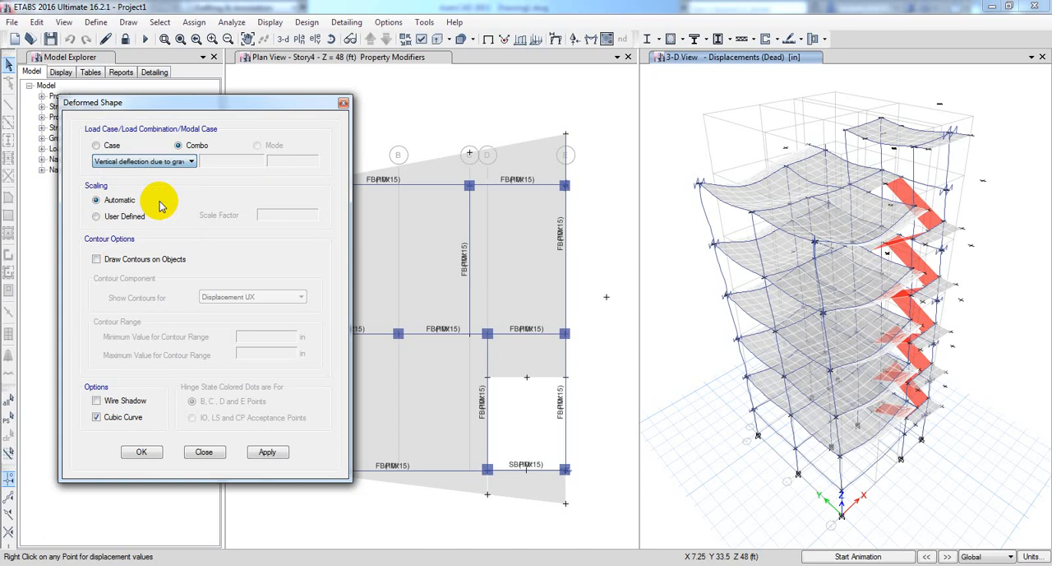
click(265, 453)
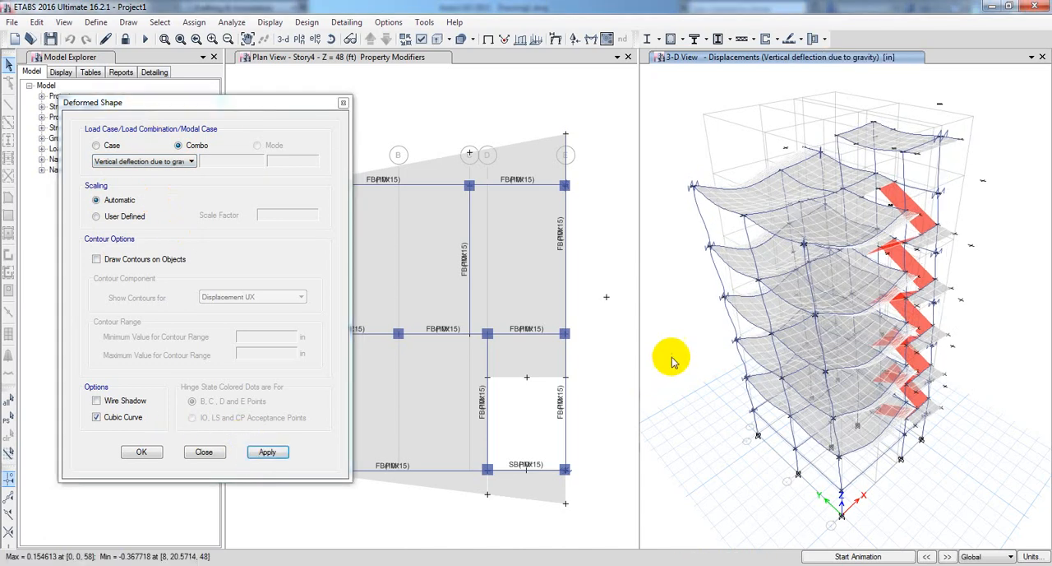
click(138, 455)
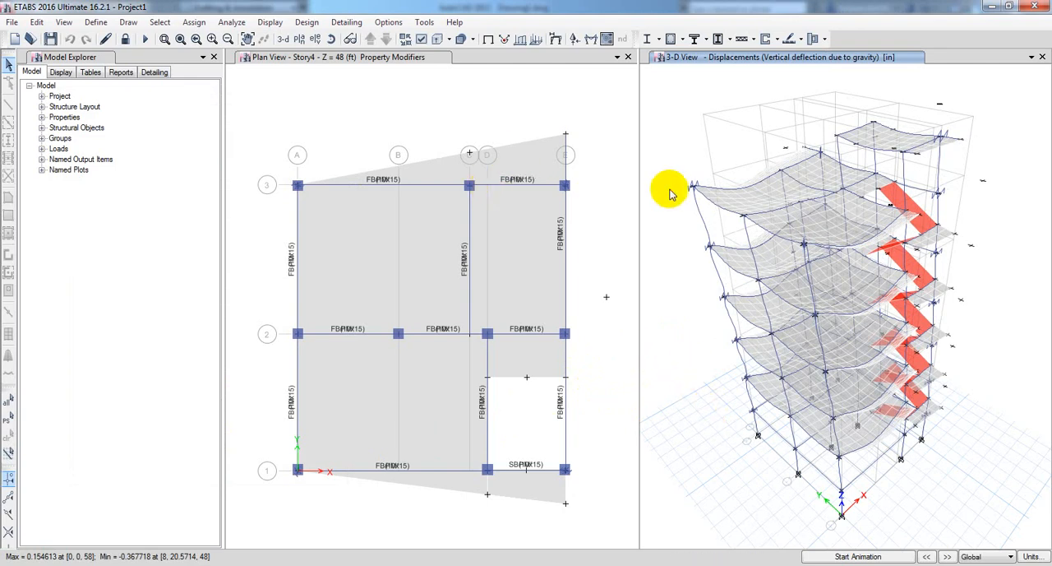
Show the gravity displacements in the Terrace plan view and inspect the joint displacements near the middle of its slab.
click(300, 38)
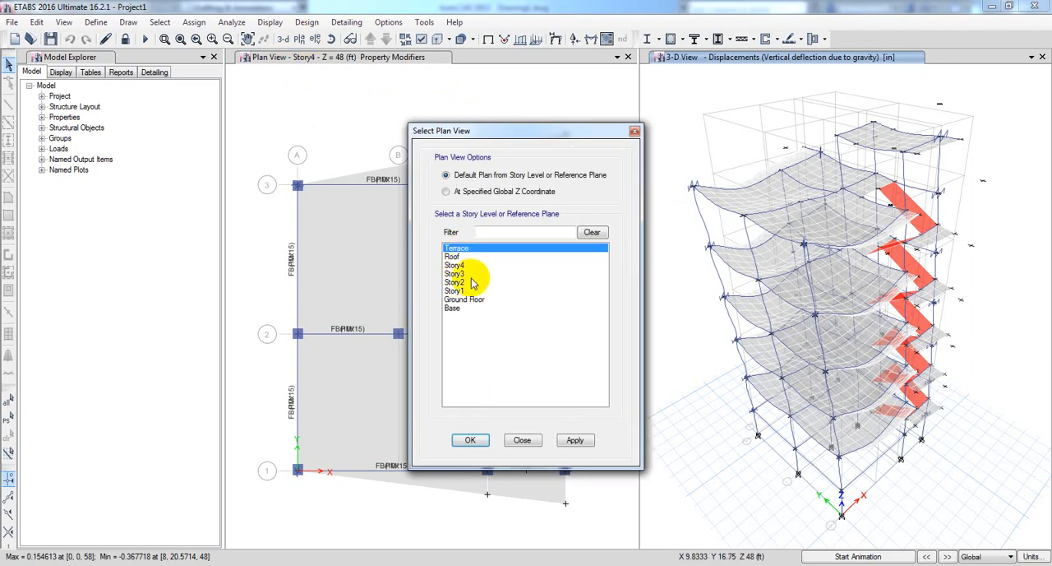
click(578, 440)
scroll(822, 427, up, 3)
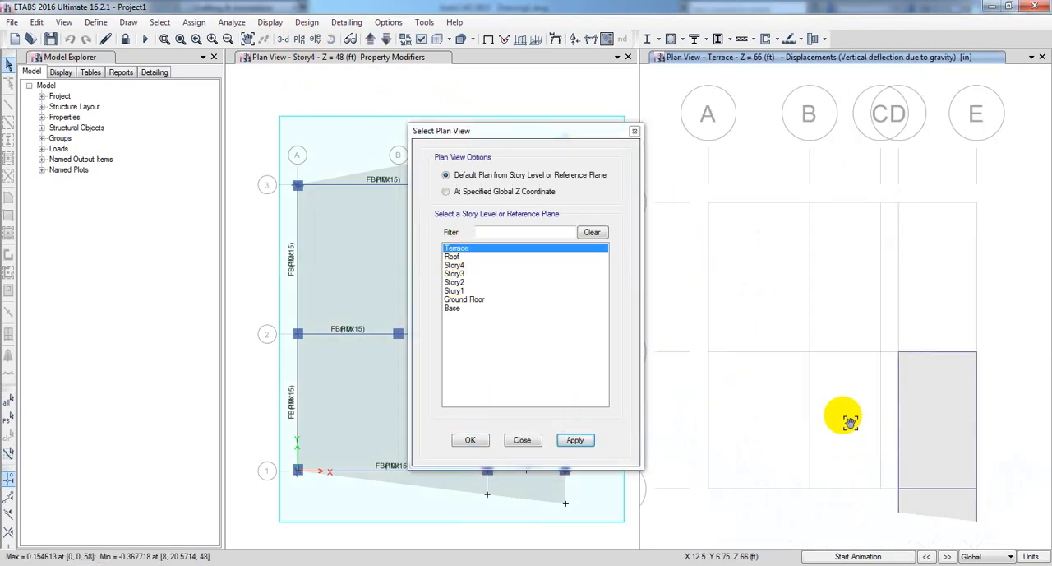
middle_drag(845, 419, 771, 405)
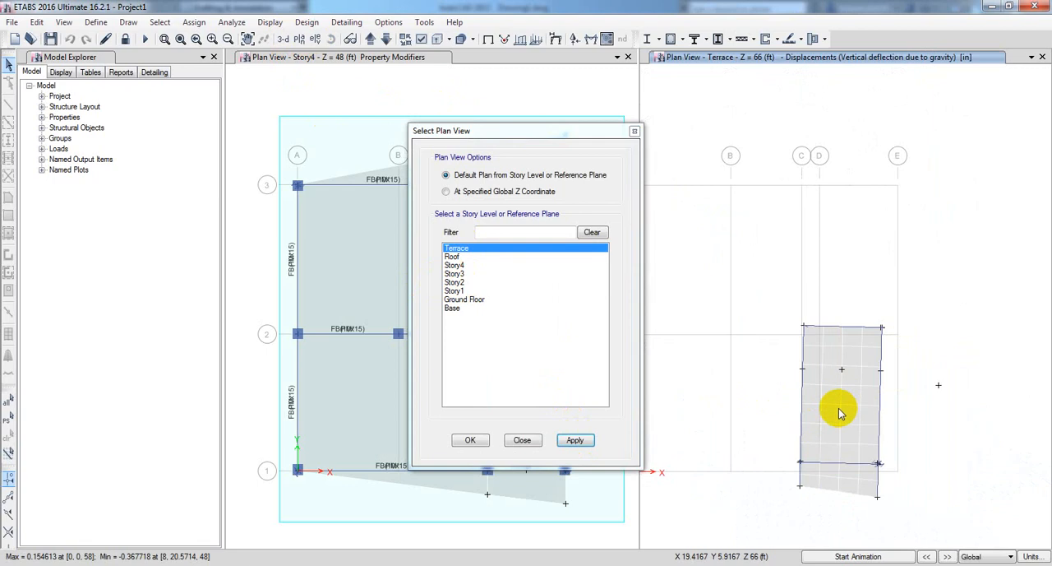
mouse_move(841, 409)
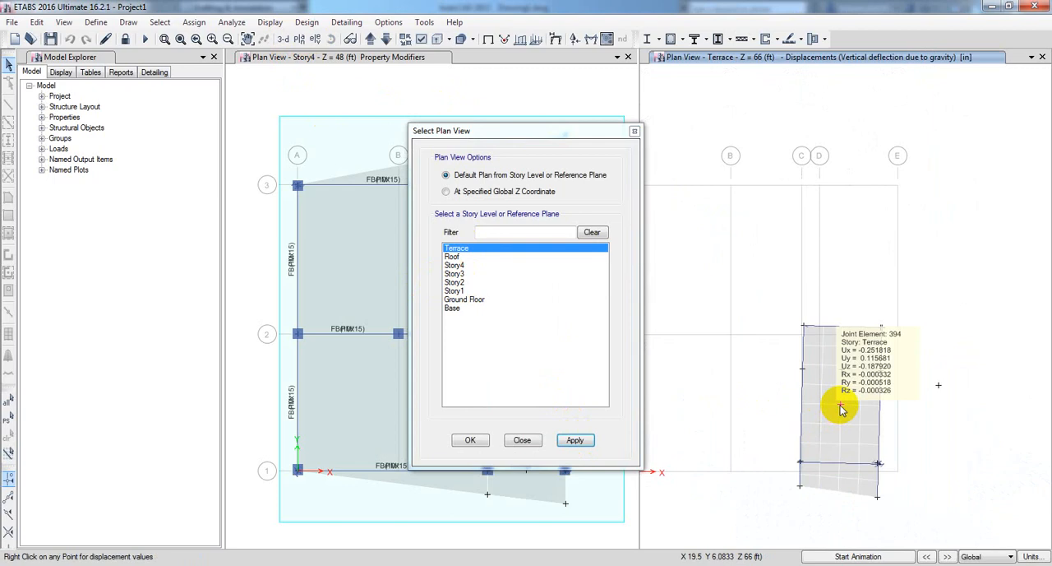
click(522, 440)
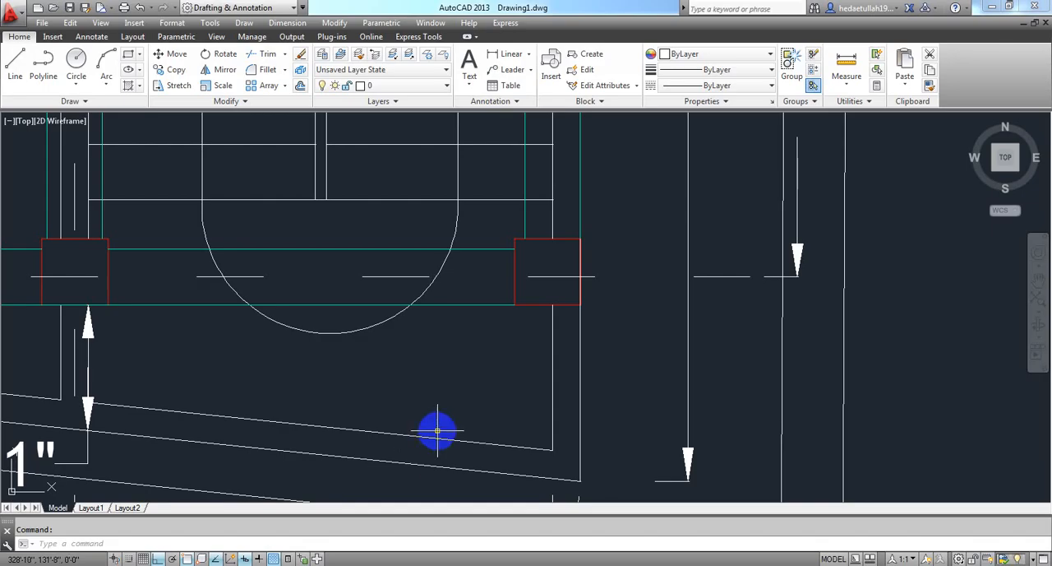
Switch to the AutoCAD drawing and add a linear dimension across the full width of the staircase.
scroll(437, 430, down, 6)
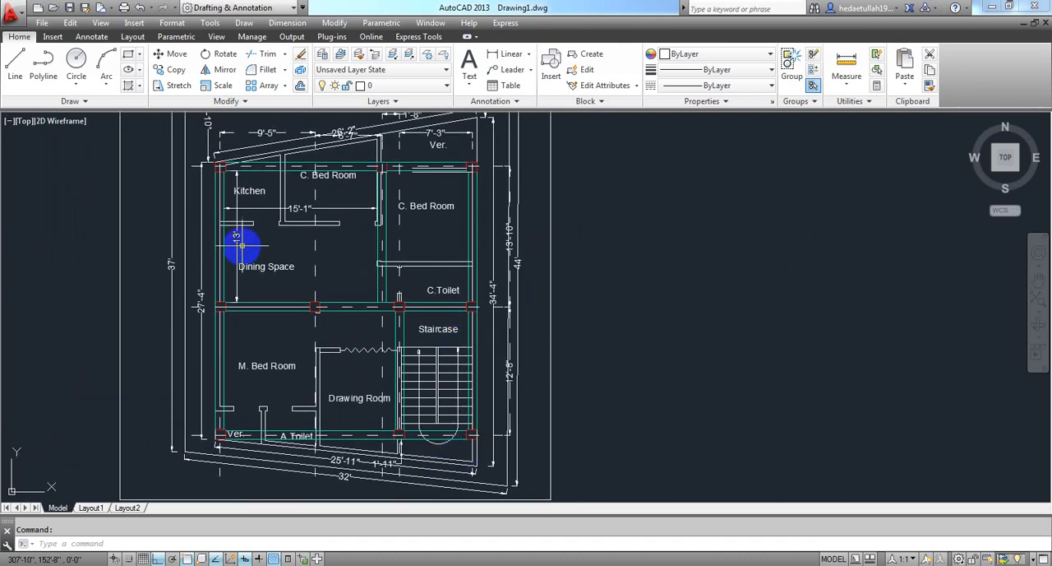
middle_drag(241, 236, 293, 253)
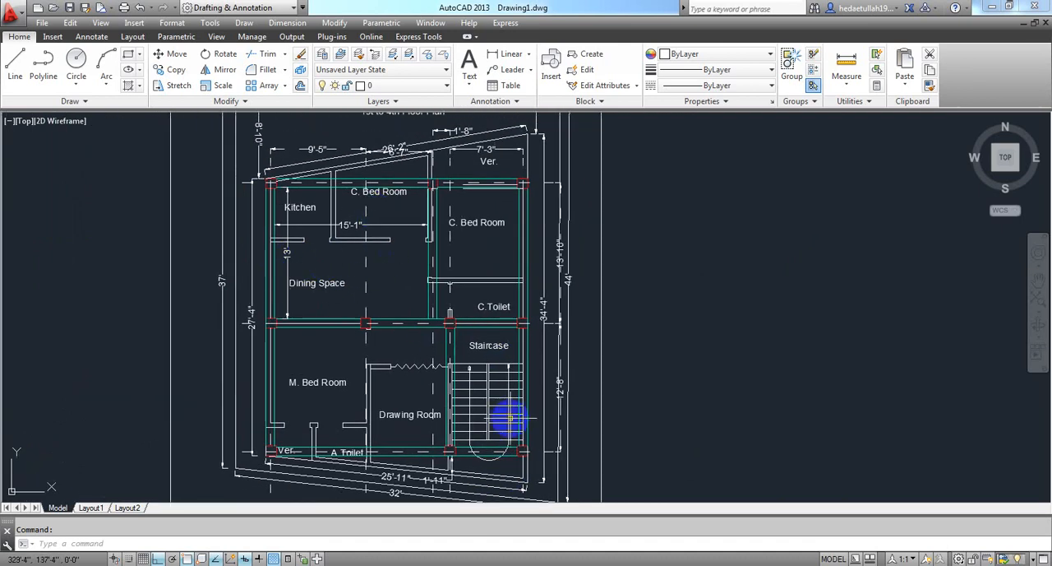
middle_drag(505, 418, 520, 359)
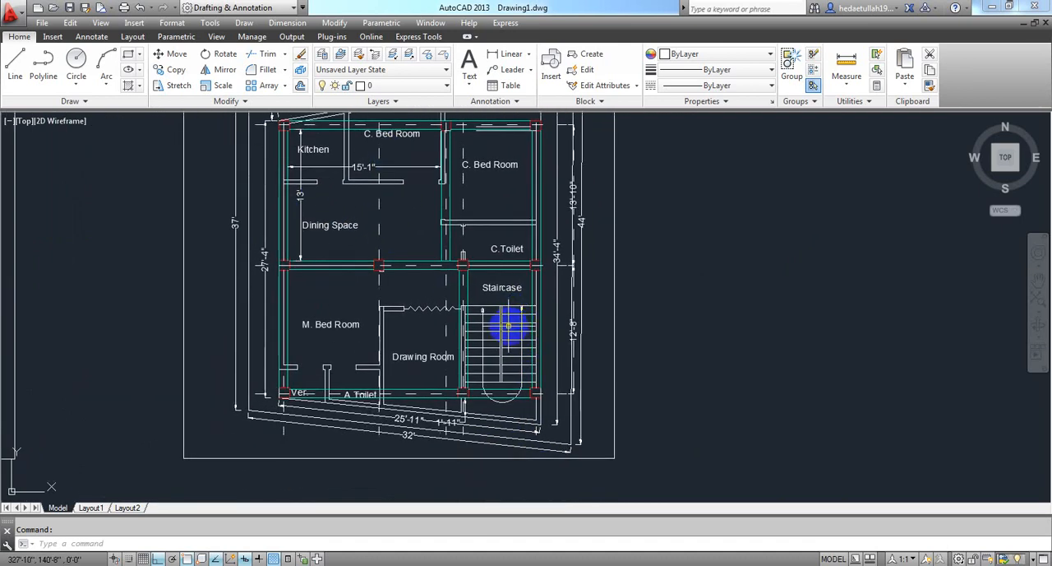
scroll(498, 344, up, 2)
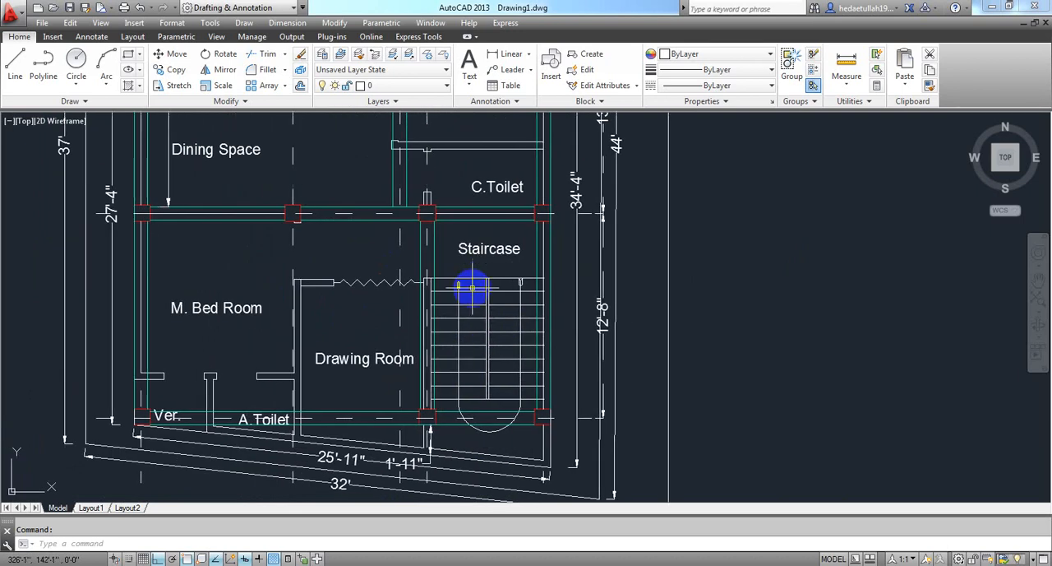
middle_drag(474, 287, 404, 293)
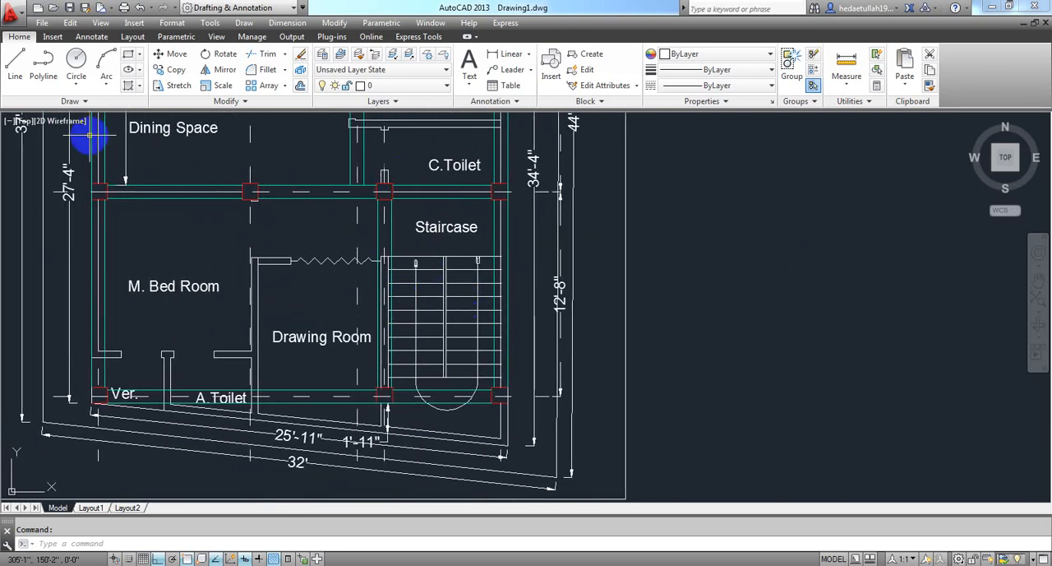
click(508, 54)
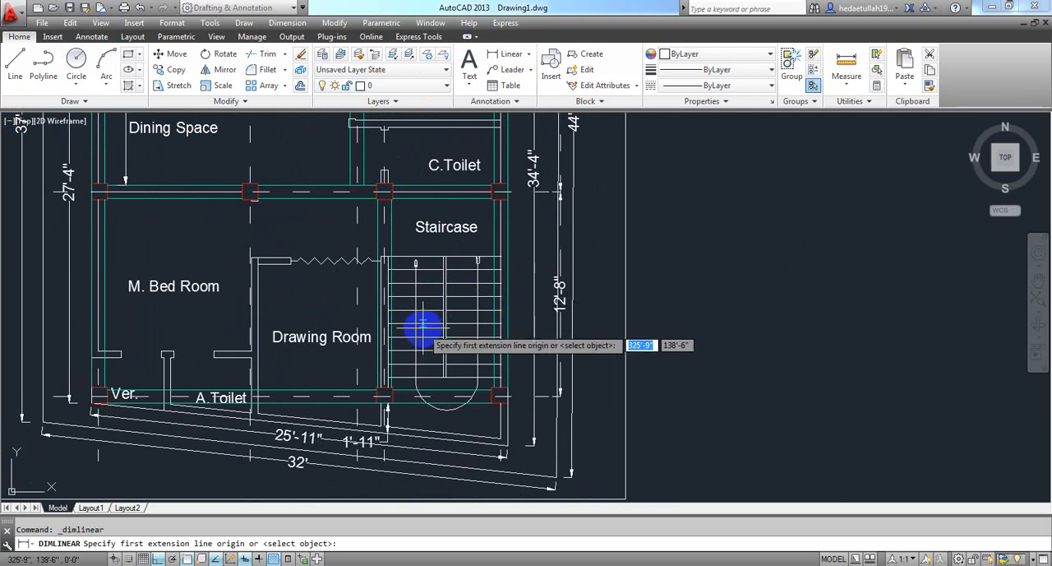
scroll(402, 325, up, 4)
click(371, 295)
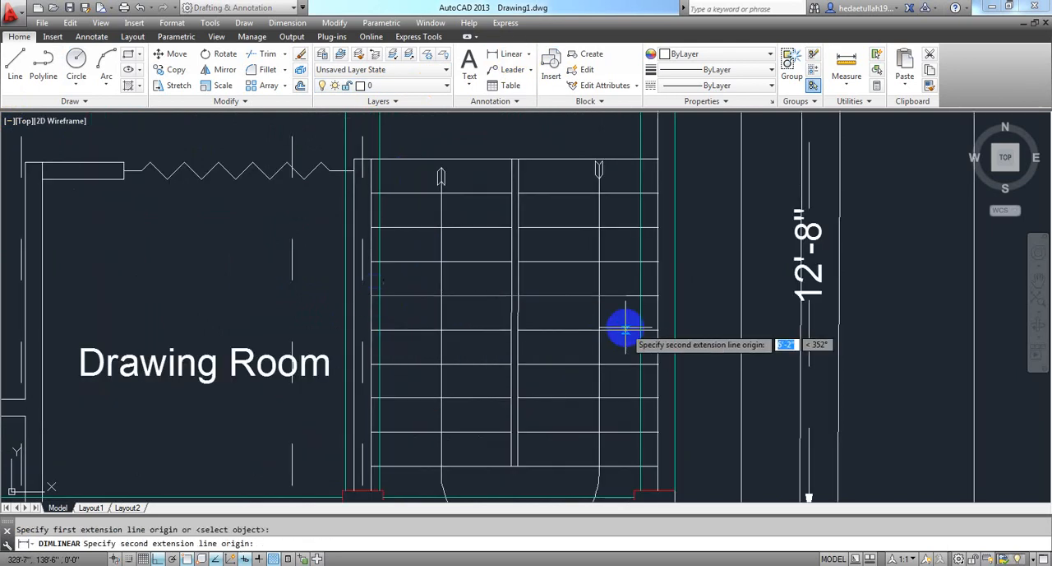
click(658, 295)
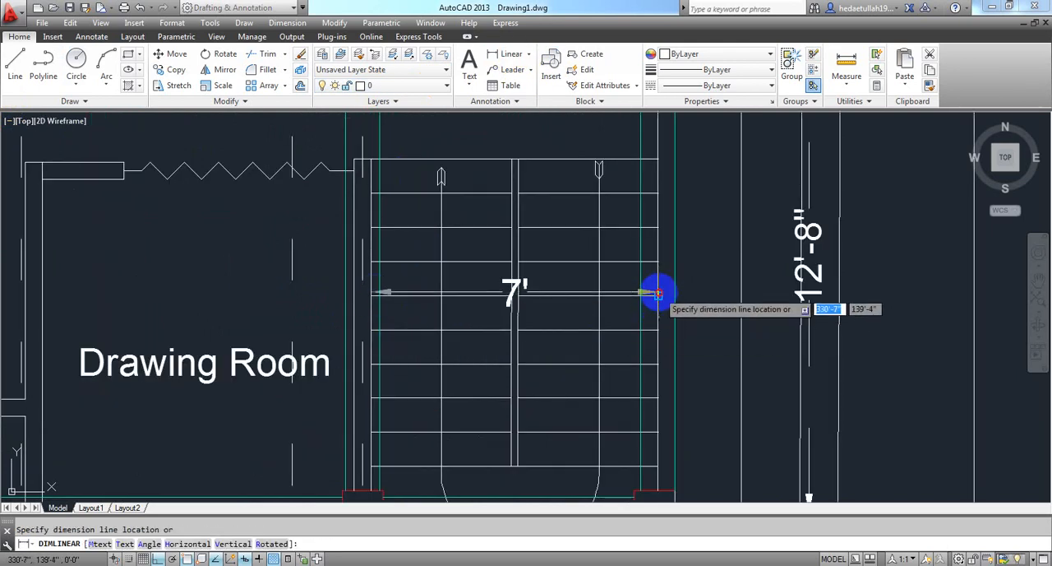
click(658, 295)
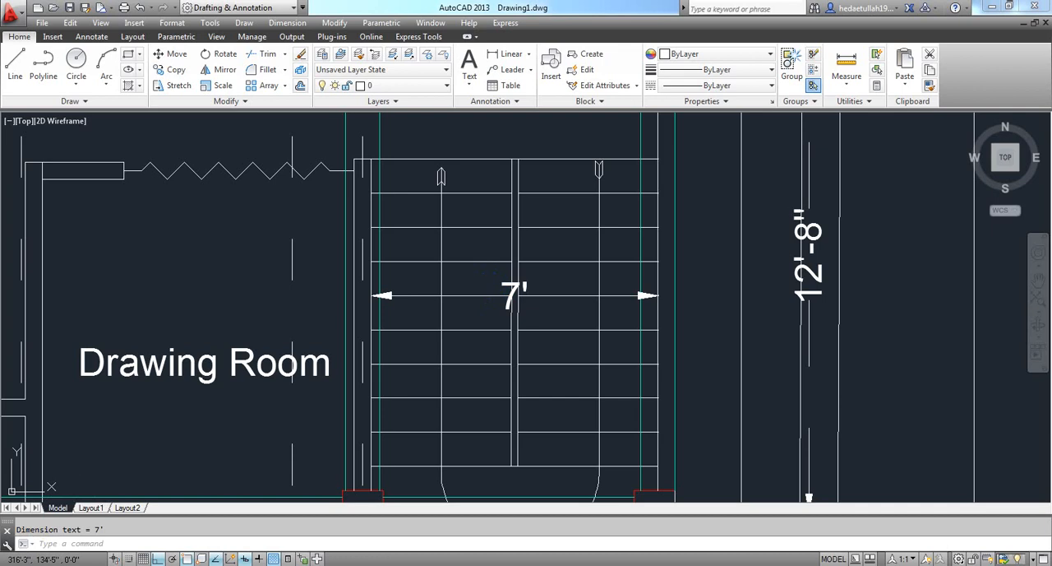
Open Calculator and compute the staircase slab's allowable deflection as 7 × 12 / 240.
key(super)
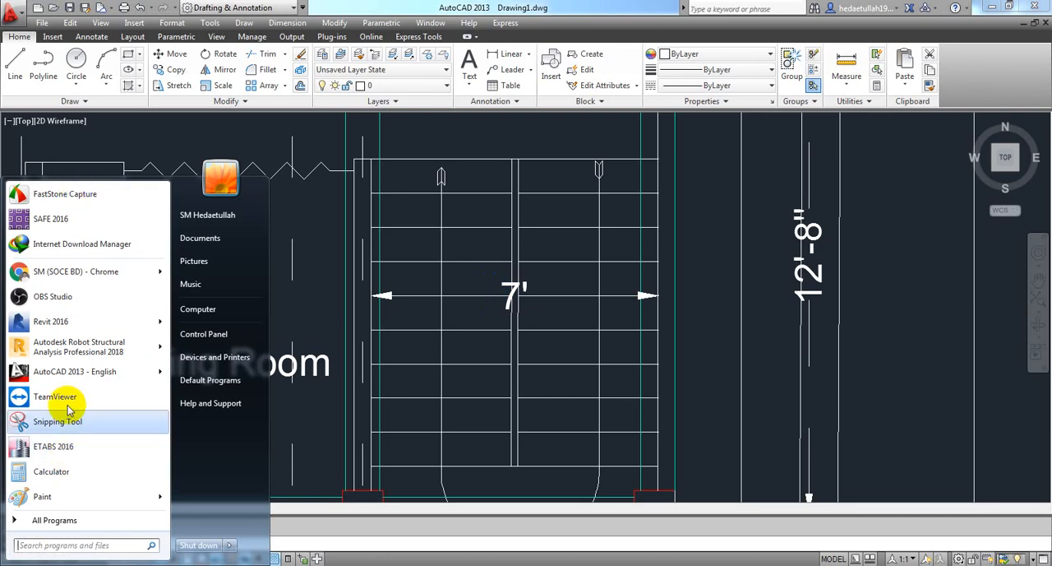
click(65, 470)
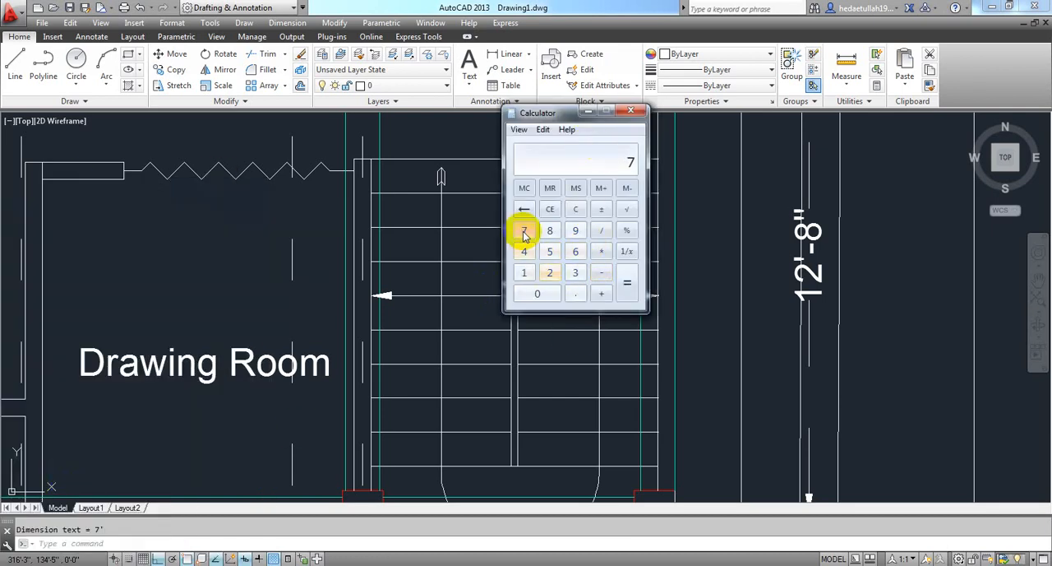
click(602, 250)
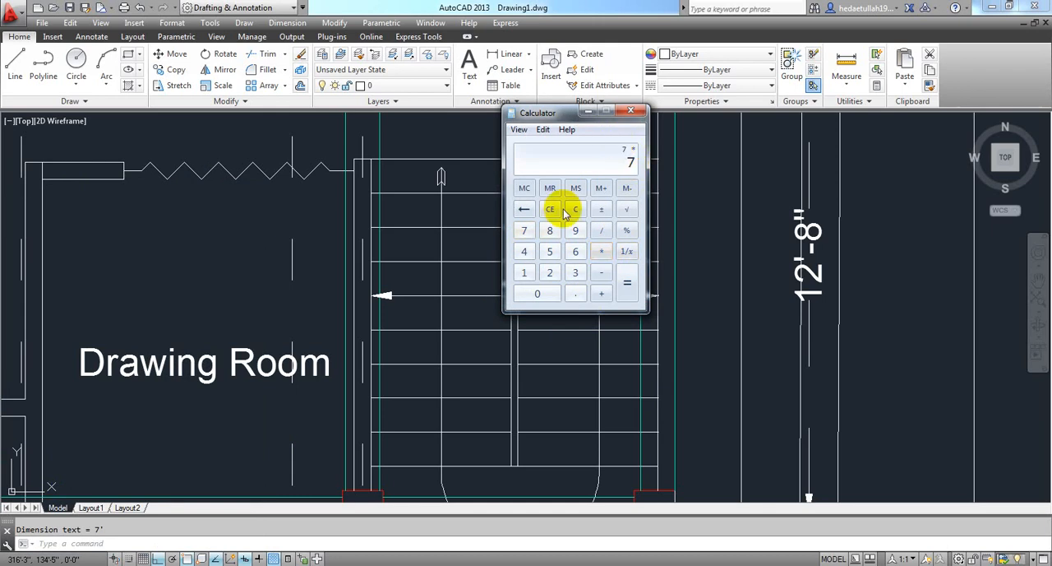
click(526, 272)
click(550, 272)
click(623, 282)
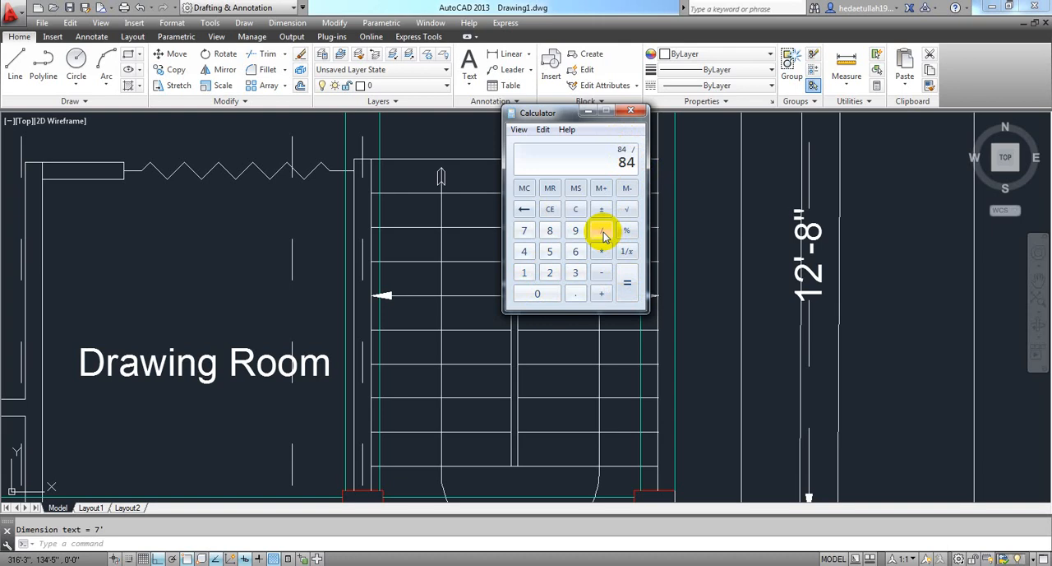
click(550, 272)
click(524, 252)
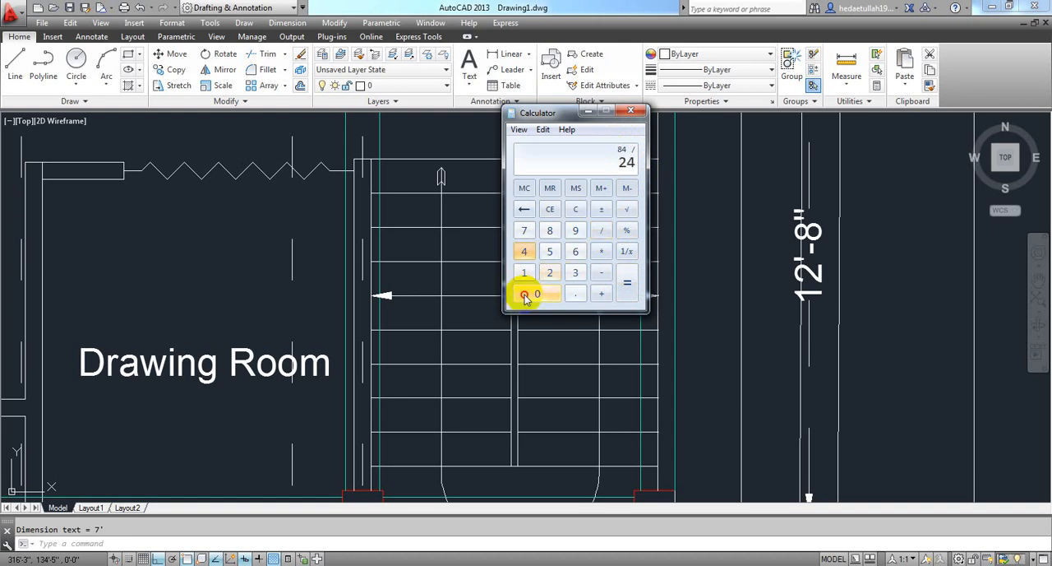
click(526, 298)
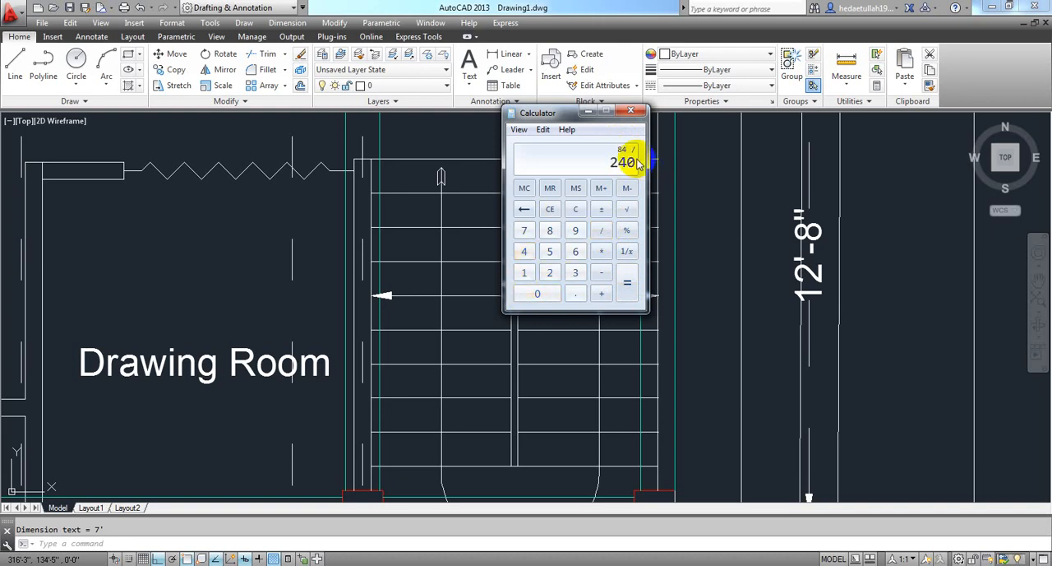
click(628, 282)
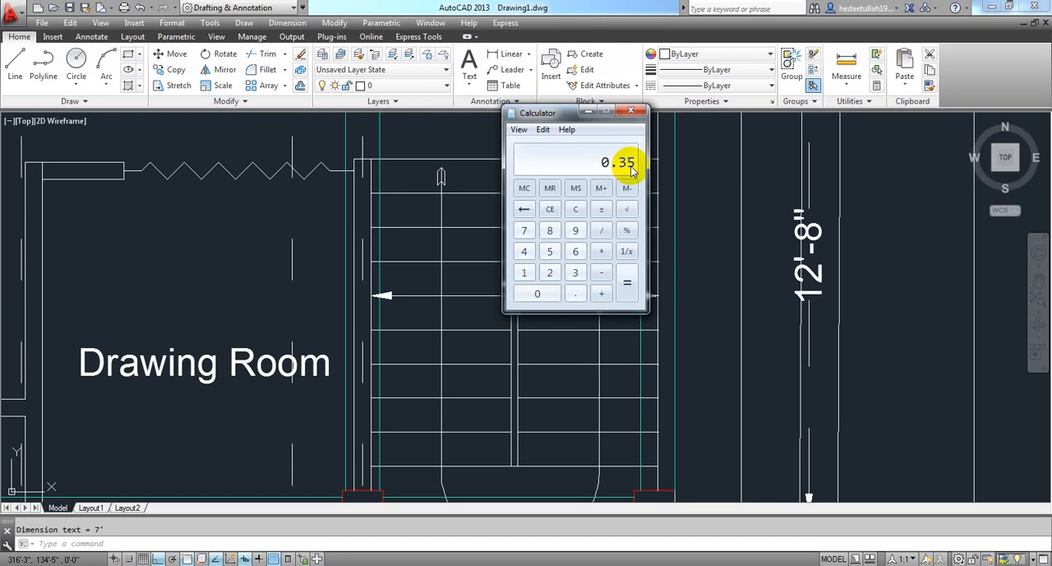
Return to the ETABS model, show the gravity displacements in the Roof plan view and inspect joint displacements on the cantilever slab beyond grid 3.
click(309, 564)
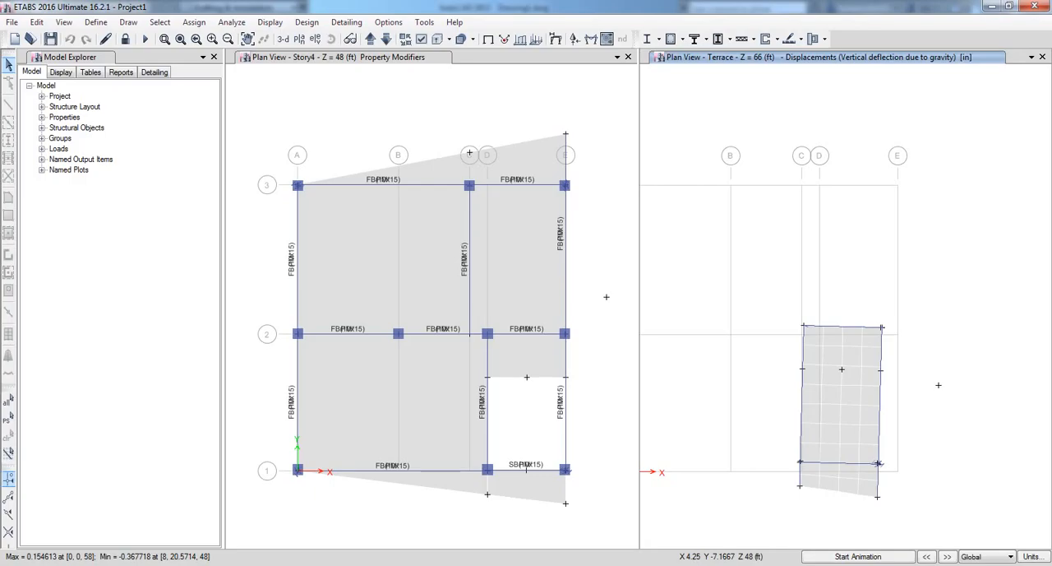
mouse_move(840, 405)
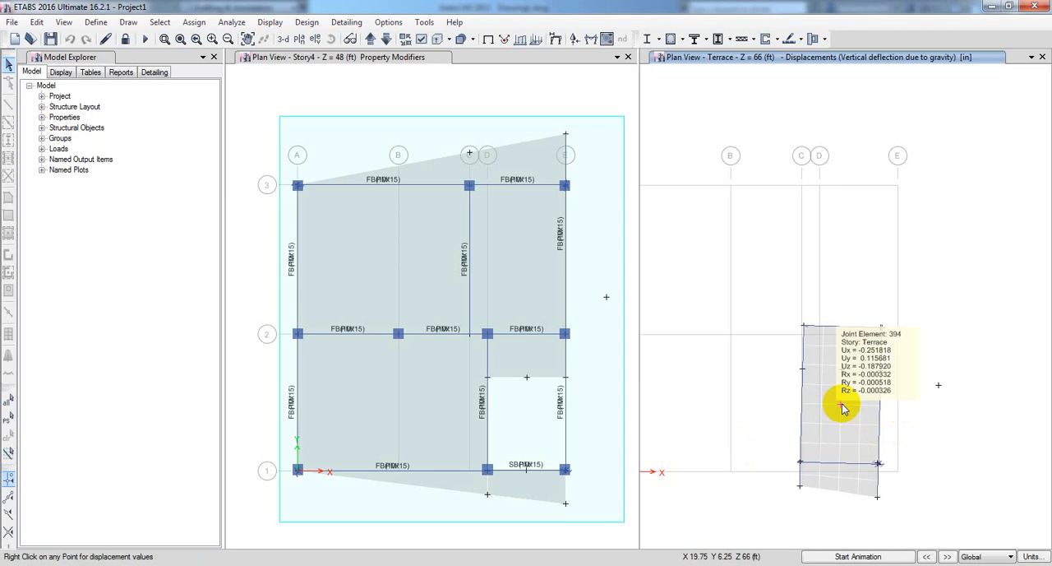
click(386, 39)
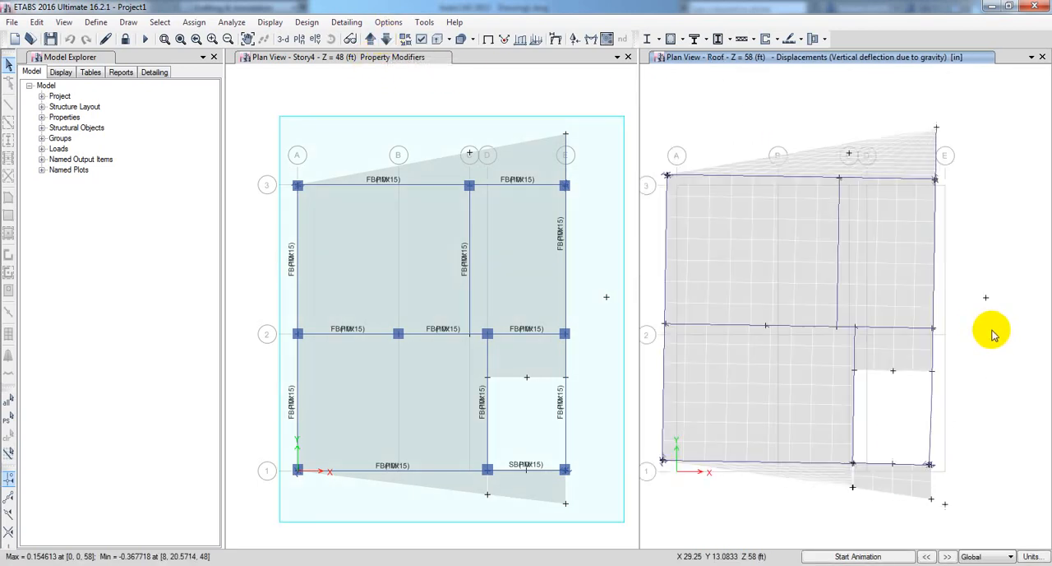
mouse_move(935, 176)
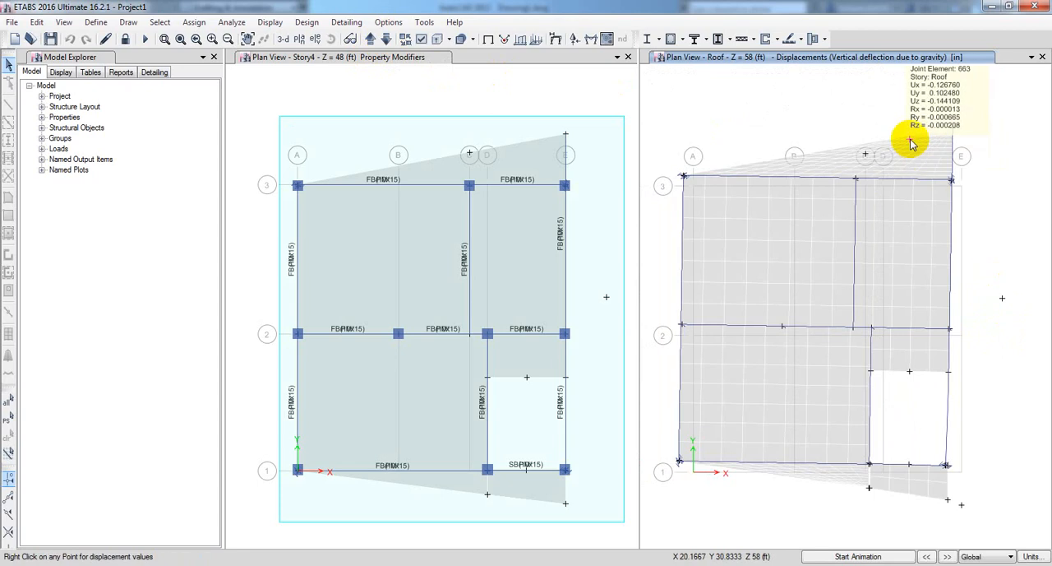
middle_drag(882, 118, 887, 204)
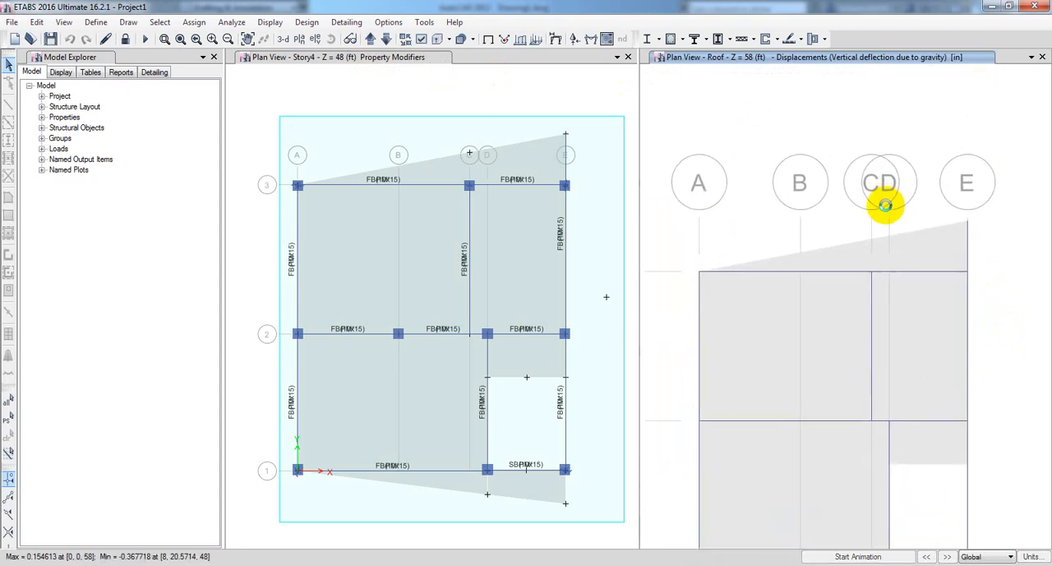
mouse_move(864, 261)
mouse_move(957, 228)
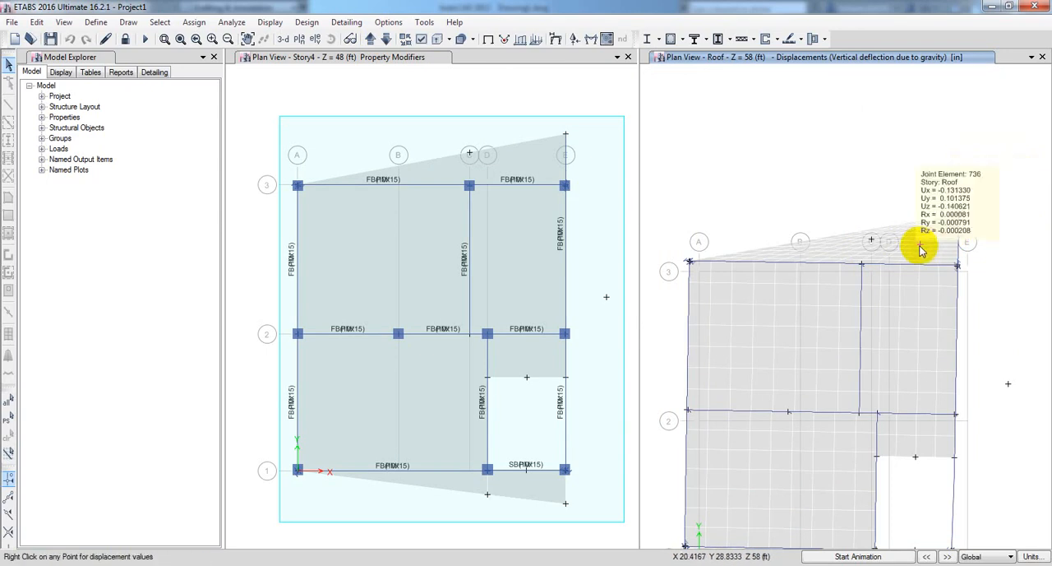
mouse_move(922, 264)
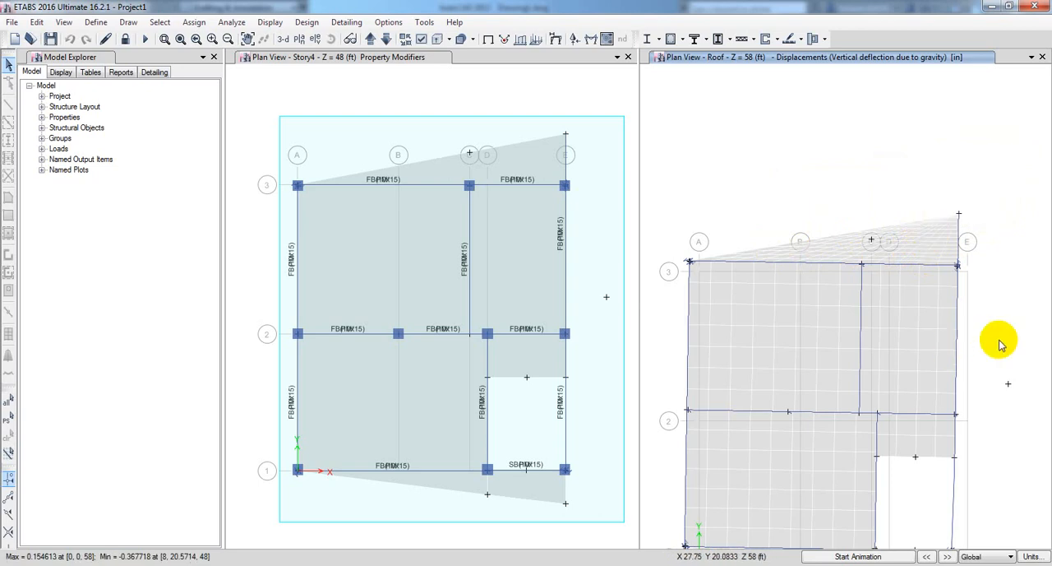
Inspect the Roof joint displacements in the middle of the slab panel between grids A and C and grids 2 and 3.
scroll(1000, 329, up, 3)
scroll(957, 221, down, 3)
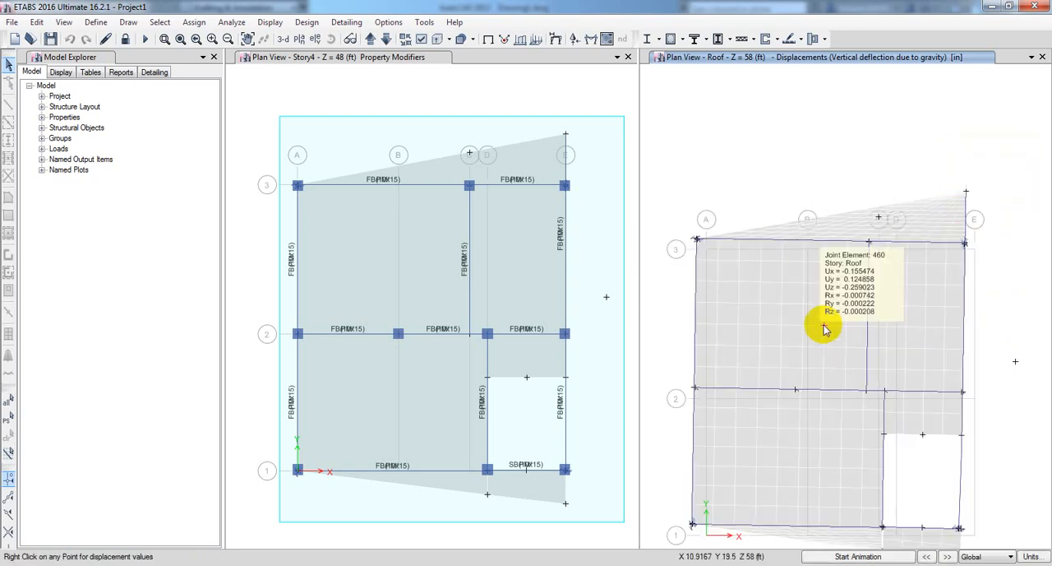
middle_drag(823, 329, 853, 308)
mouse_move(810, 289)
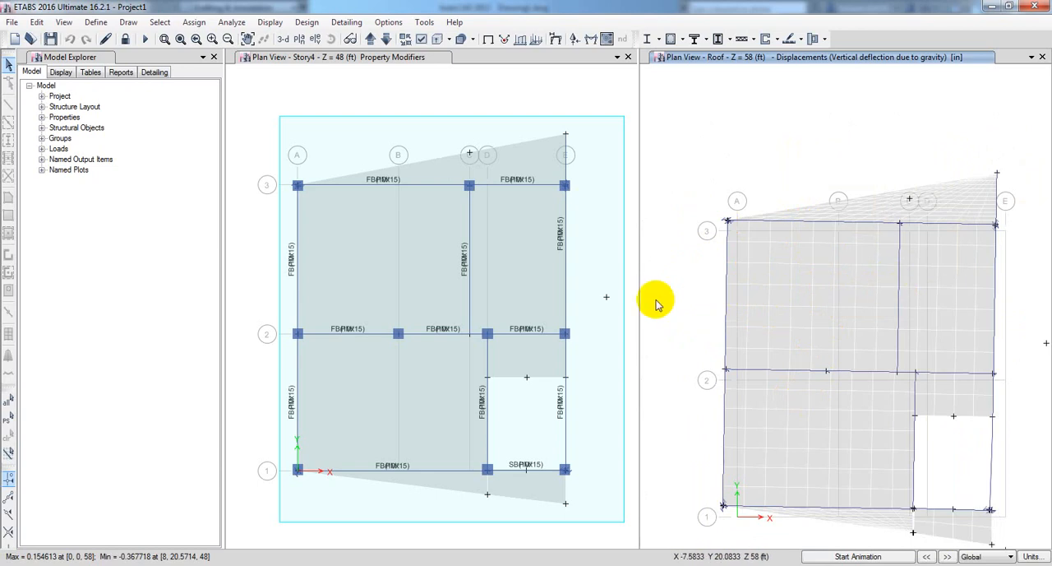
Switch to the AutoCAD drawing and erase the 7' dimension across the staircase.
middle_drag(674, 366, 677, 348)
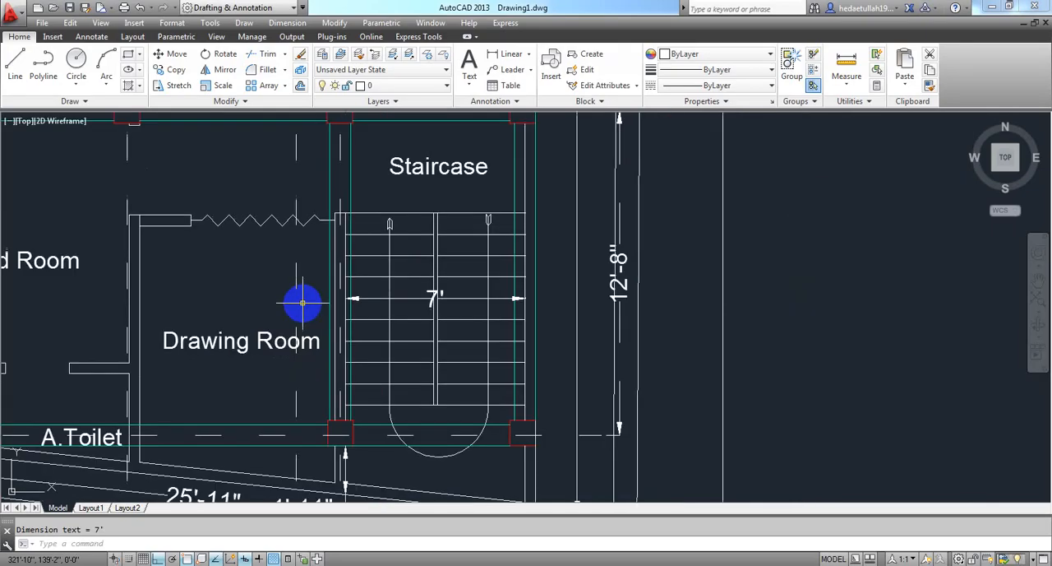
scroll(303, 303, down, 3)
click(452, 321)
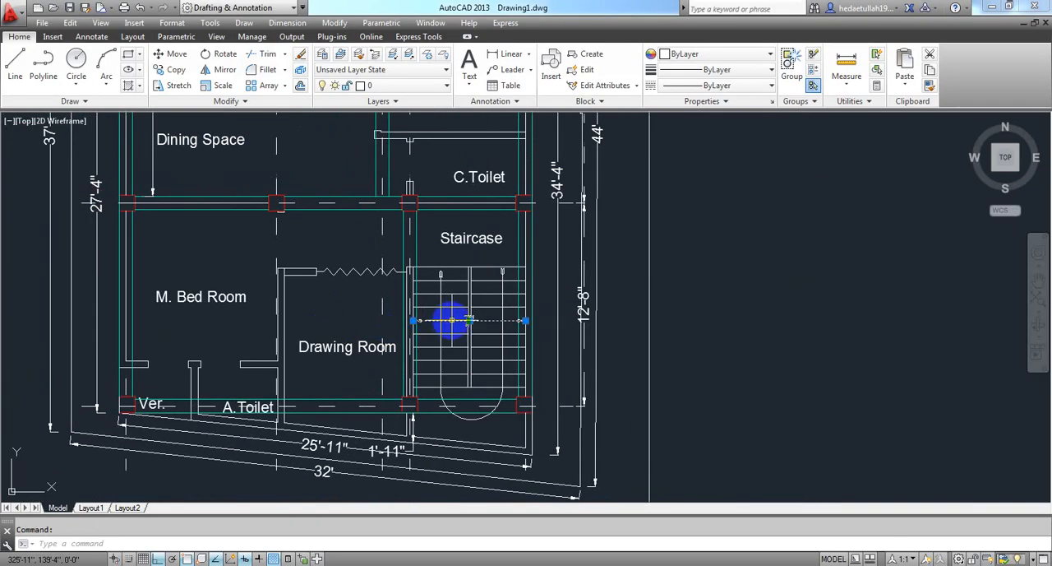
Bring the dining space slab's 13' dimension into view and compute 13 × 12 in Calculator to convert the span to inches.
middle_drag(296, 272, 390, 400)
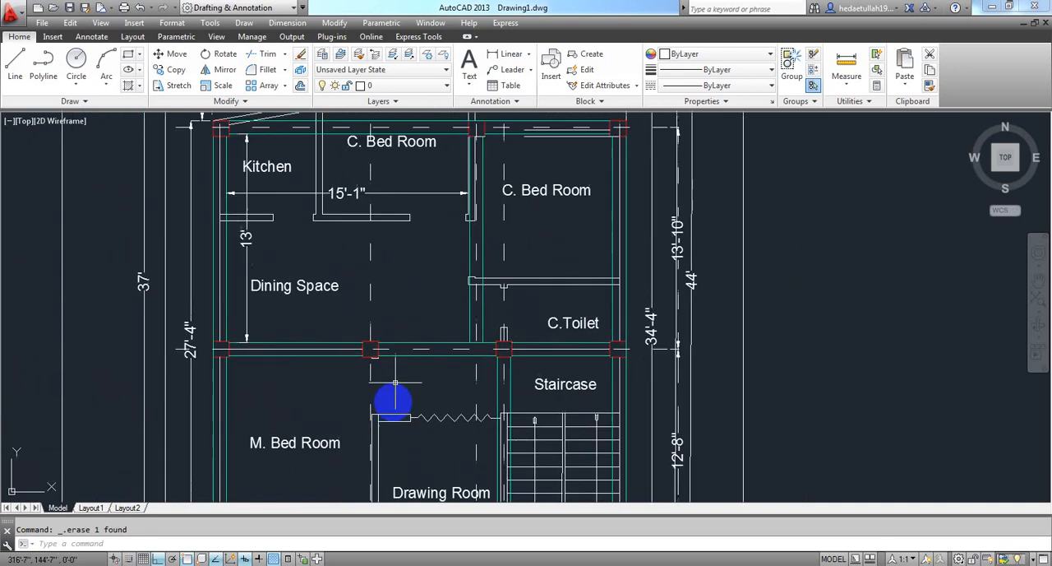
mouse_move(406, 206)
middle_down()
mouse_move(403, 256)
mouse_move(393, 255)
middle_up()
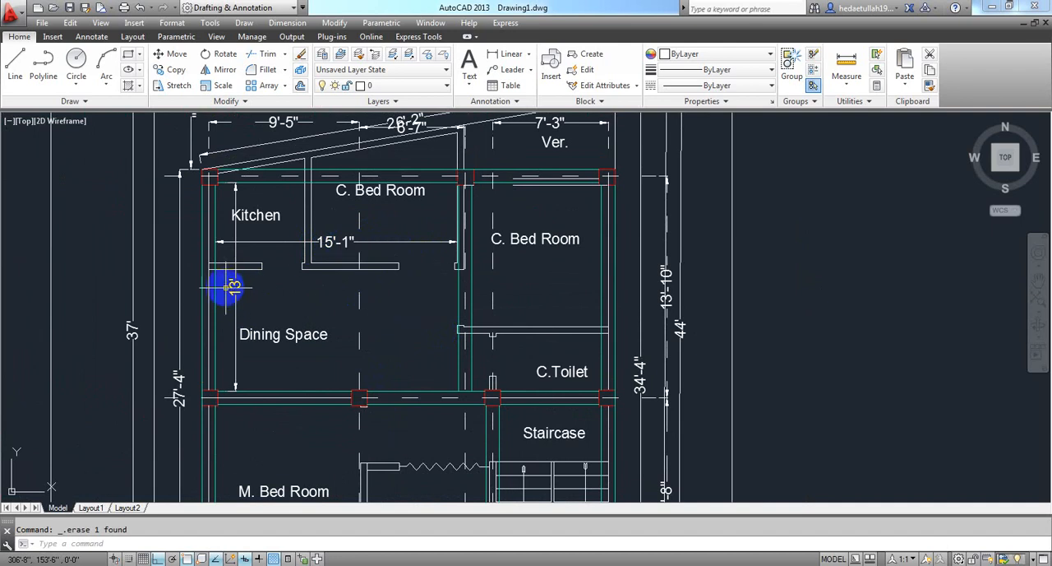
mouse_move(236, 288)
middle_down()
mouse_move(296, 159)
mouse_move(245, 289)
middle_up()
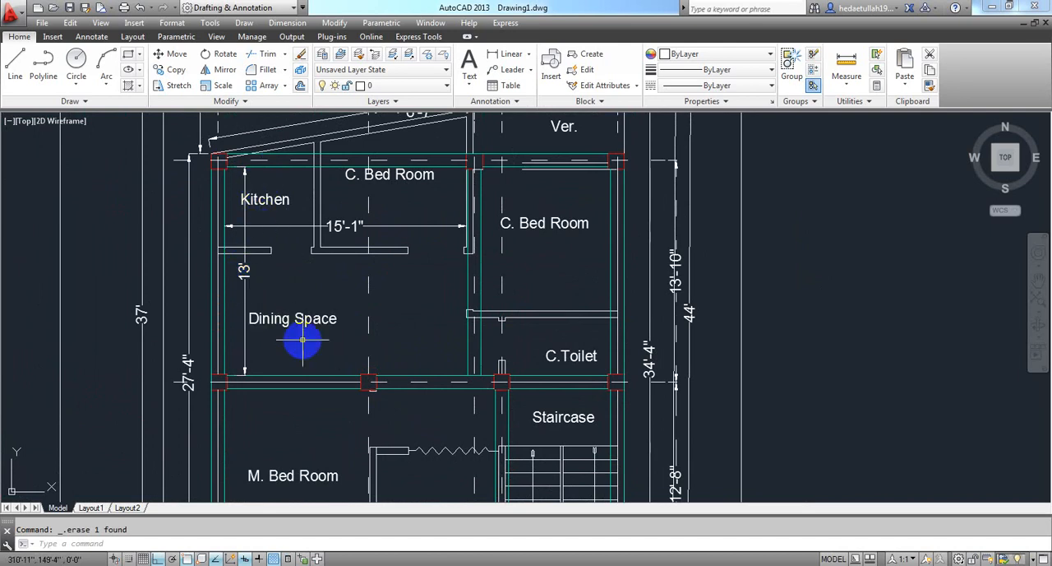
click(329, 559)
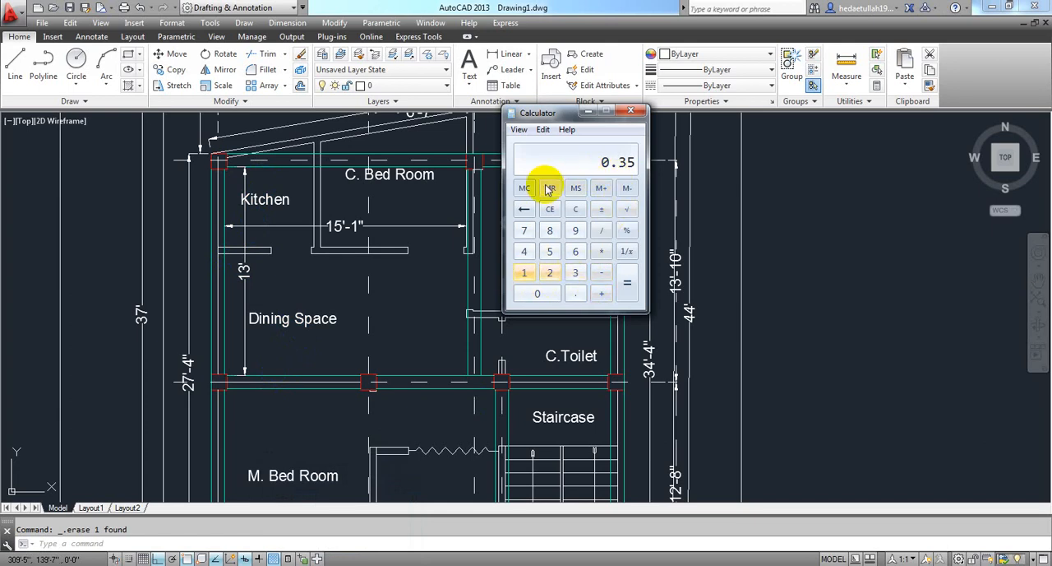
click(524, 272)
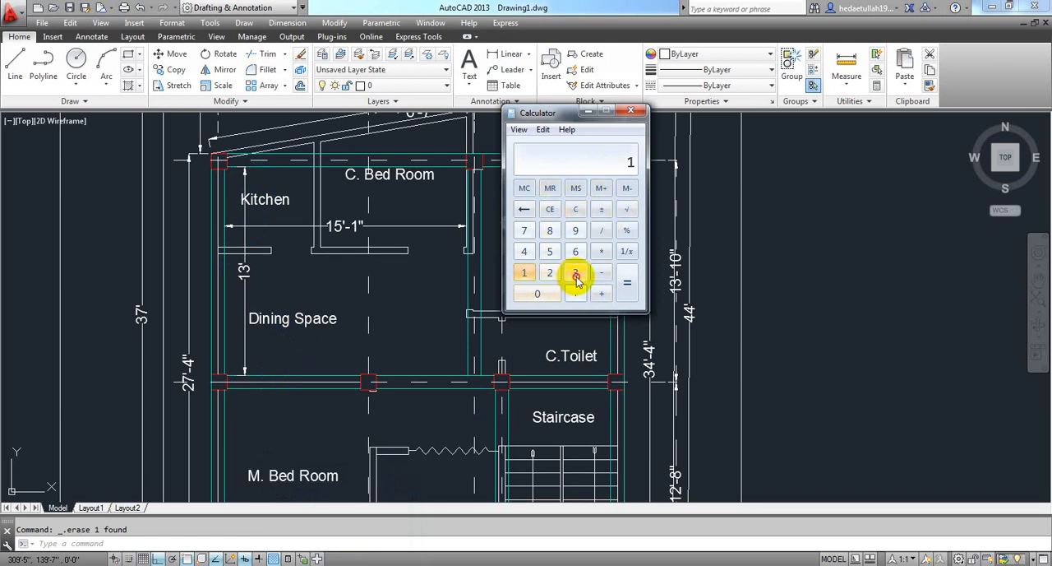
click(575, 272)
click(601, 251)
click(525, 272)
click(550, 273)
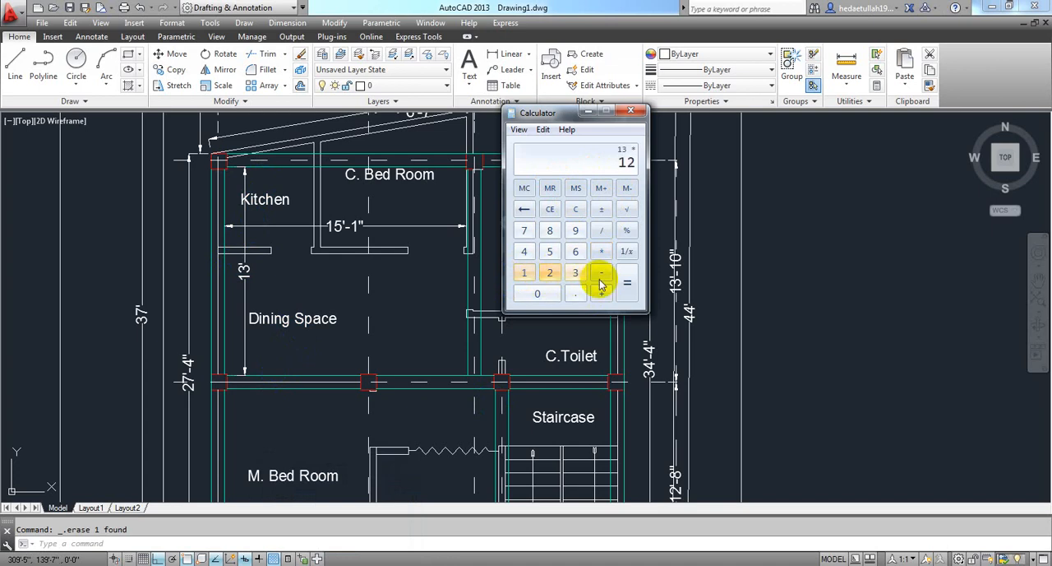
click(627, 282)
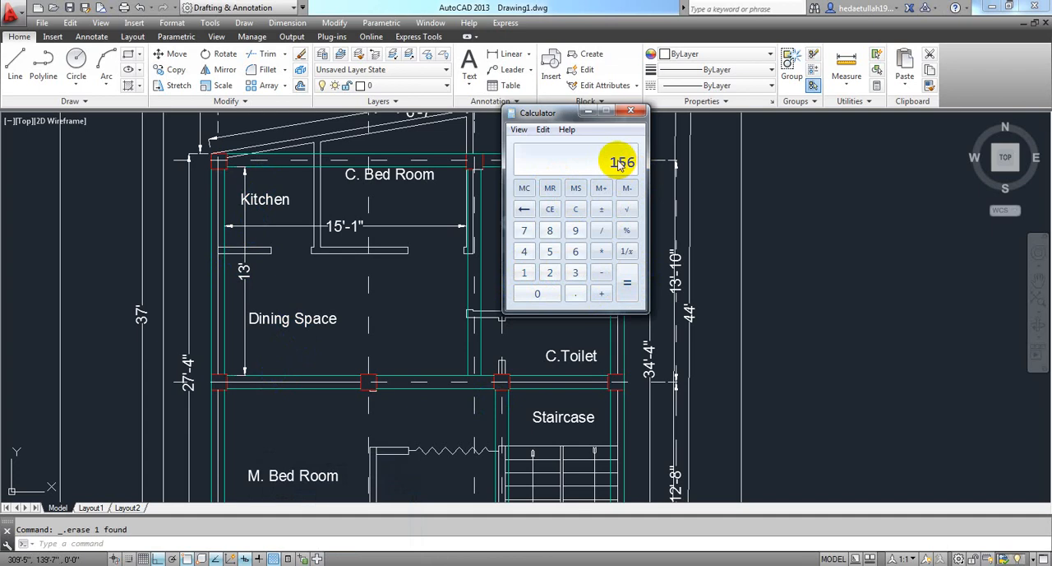
Divide the dining space slab's span in inches by 240 to get its allowable deflection.
click(601, 230)
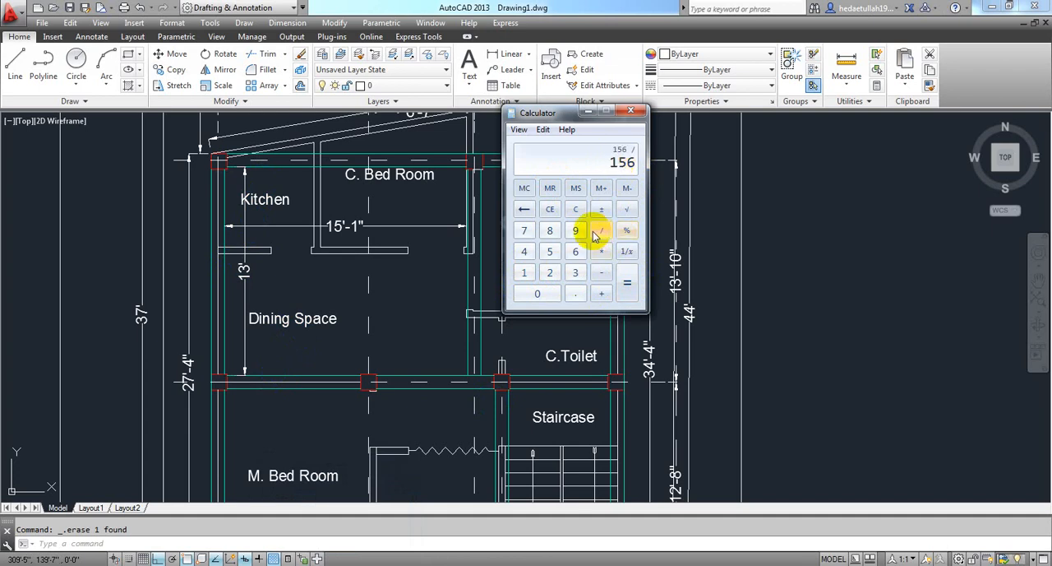
click(550, 272)
click(523, 251)
click(537, 293)
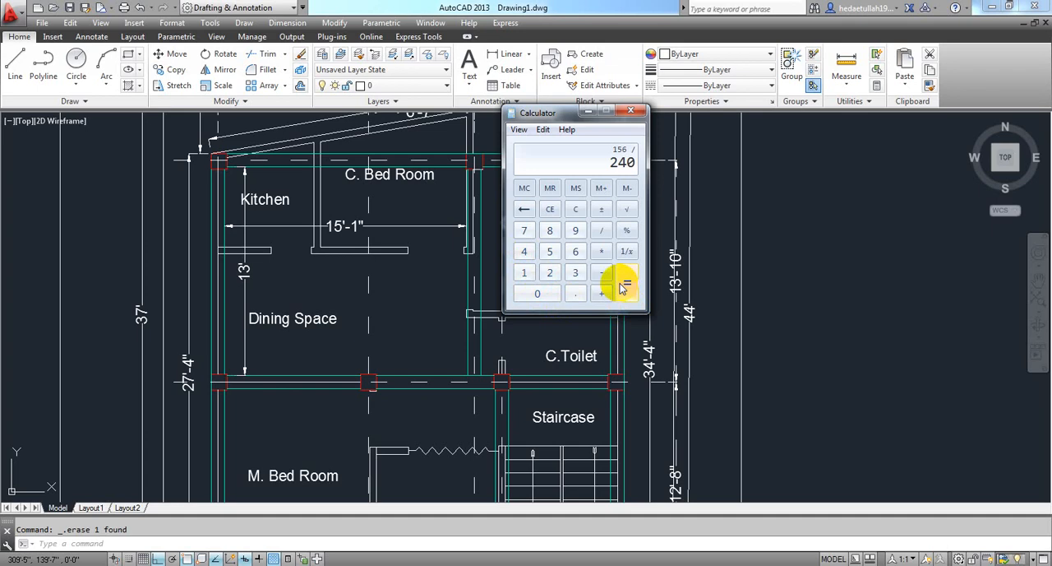
click(624, 283)
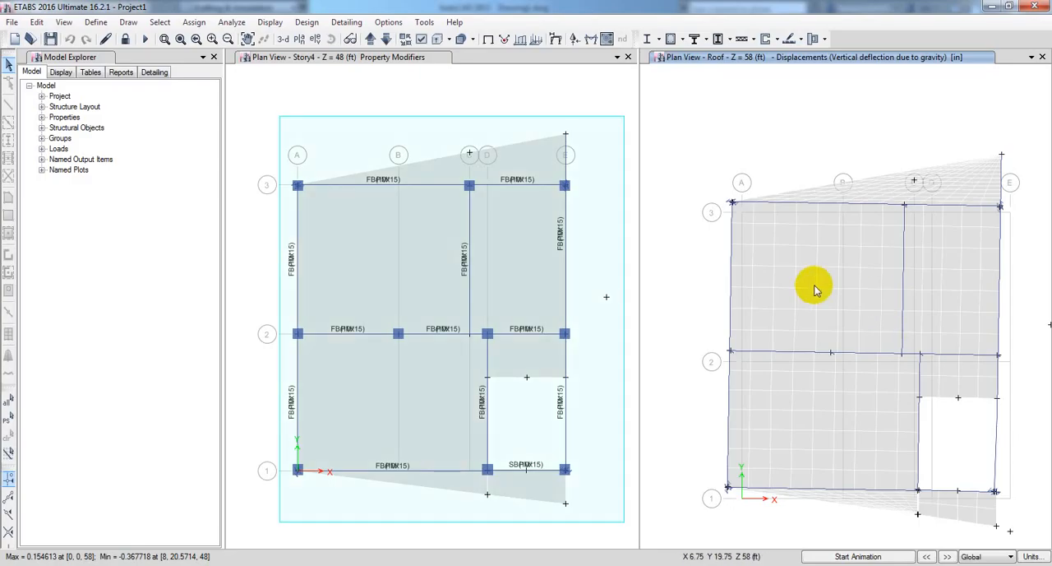
Return to the ETABS model and inspect Roof joint displacements in the middle of the large slab panels and along their grid A and C edges.
mouse_move(819, 293)
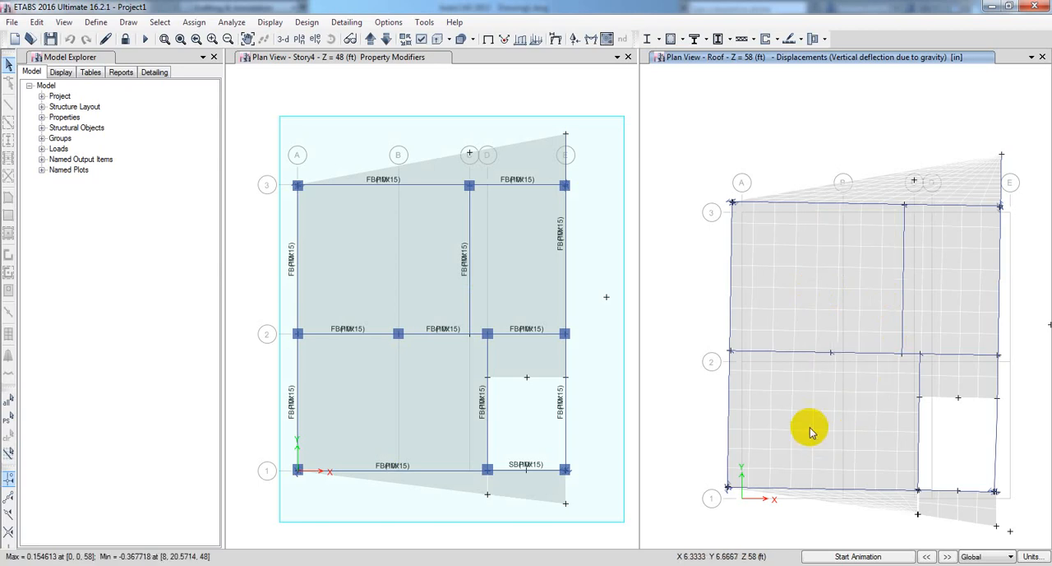
mouse_move(816, 435)
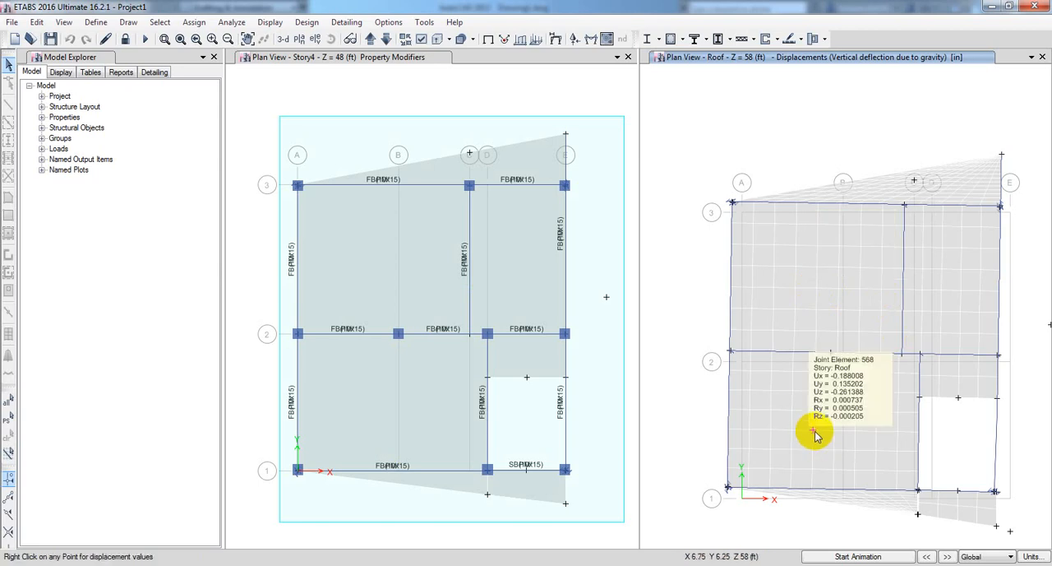
mouse_move(733, 271)
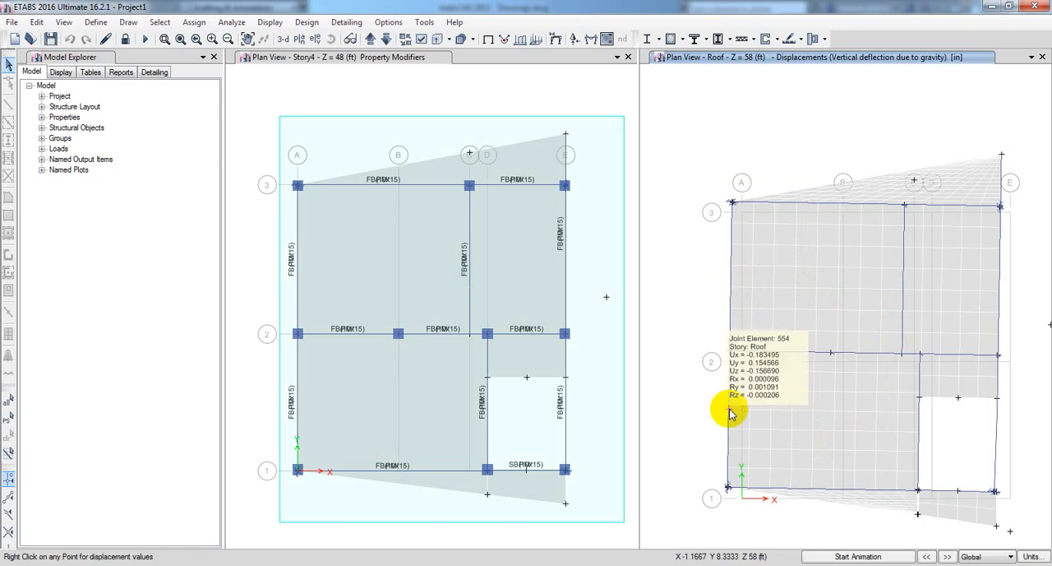
mouse_move(905, 275)
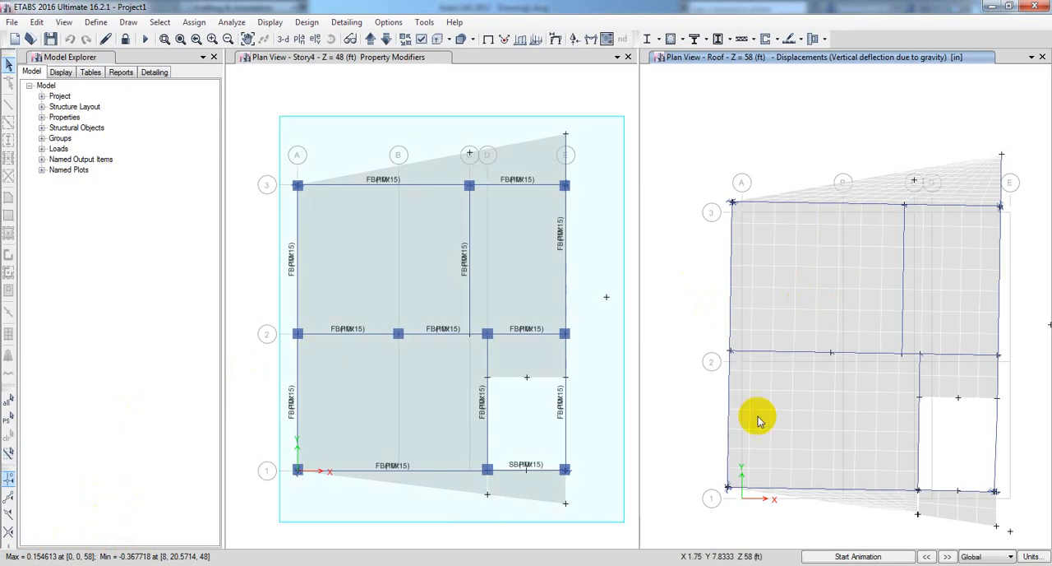
mouse_move(811, 416)
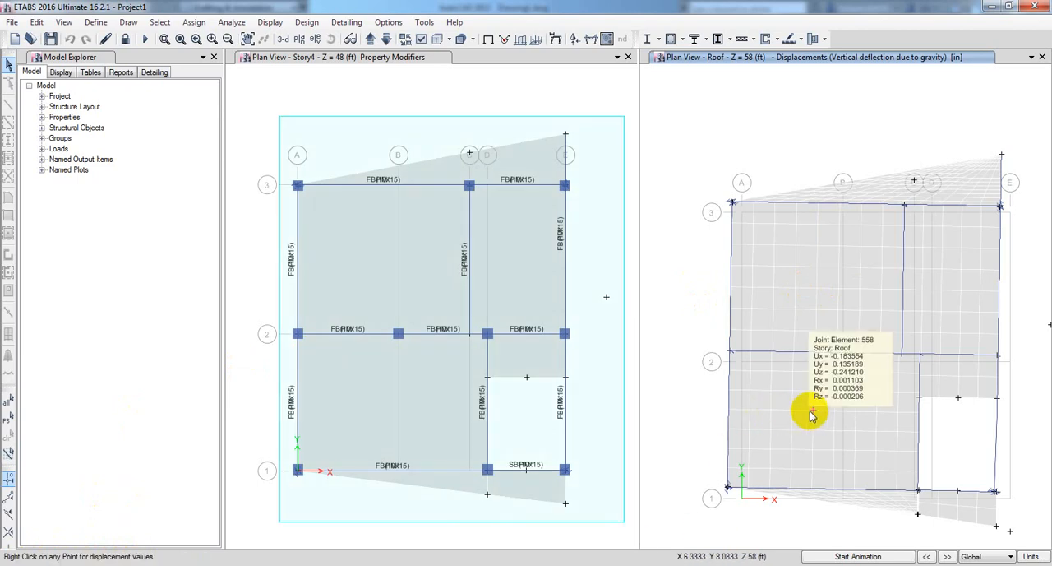
Inspect the Roof joint displacements in the panel between grids C and E, at the grid E corner columns and on the cantilever beyond grid 1.
mouse_move(962, 293)
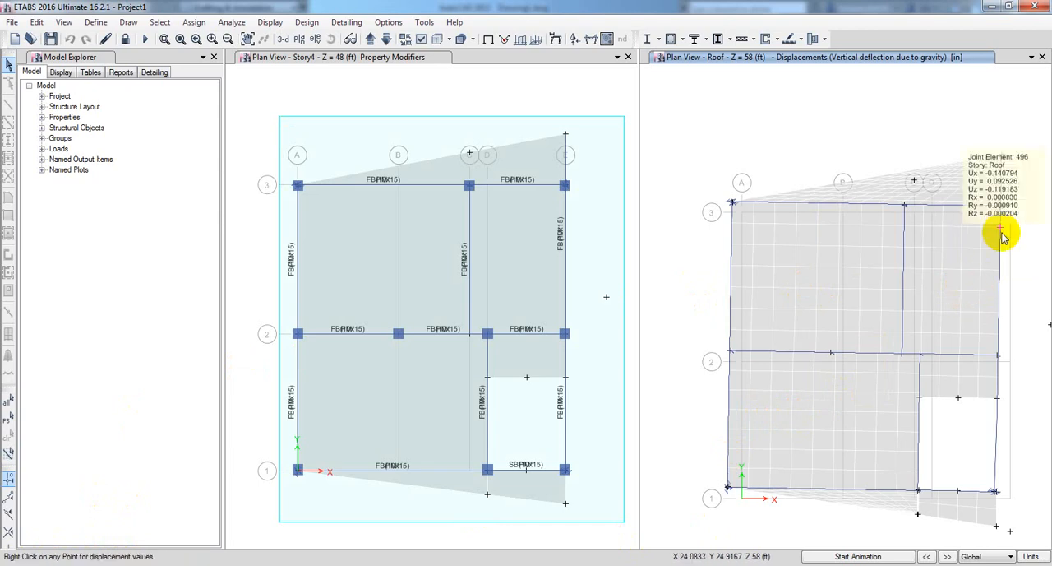
mouse_move(1001, 208)
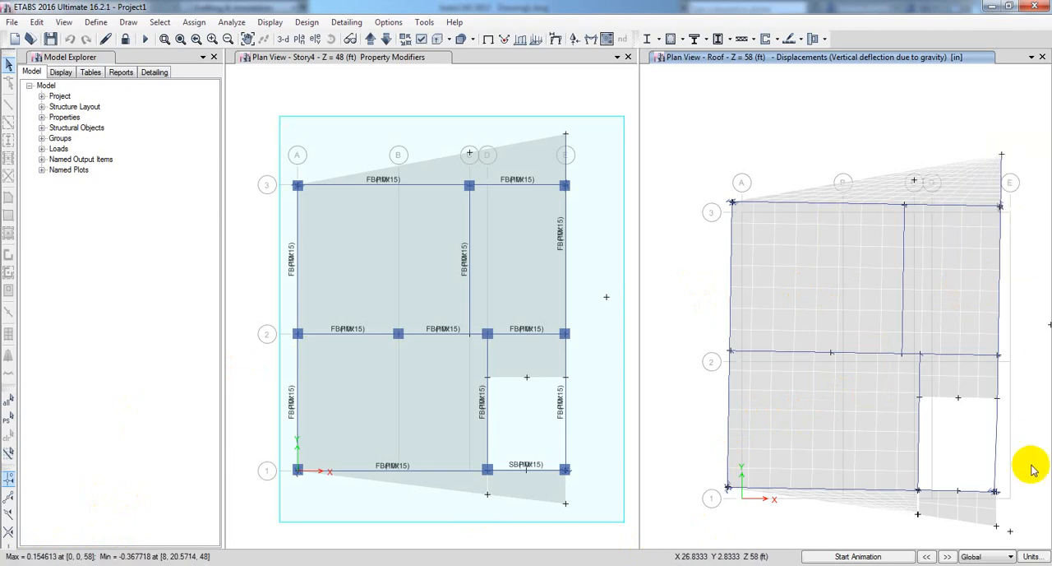
mouse_move(995, 494)
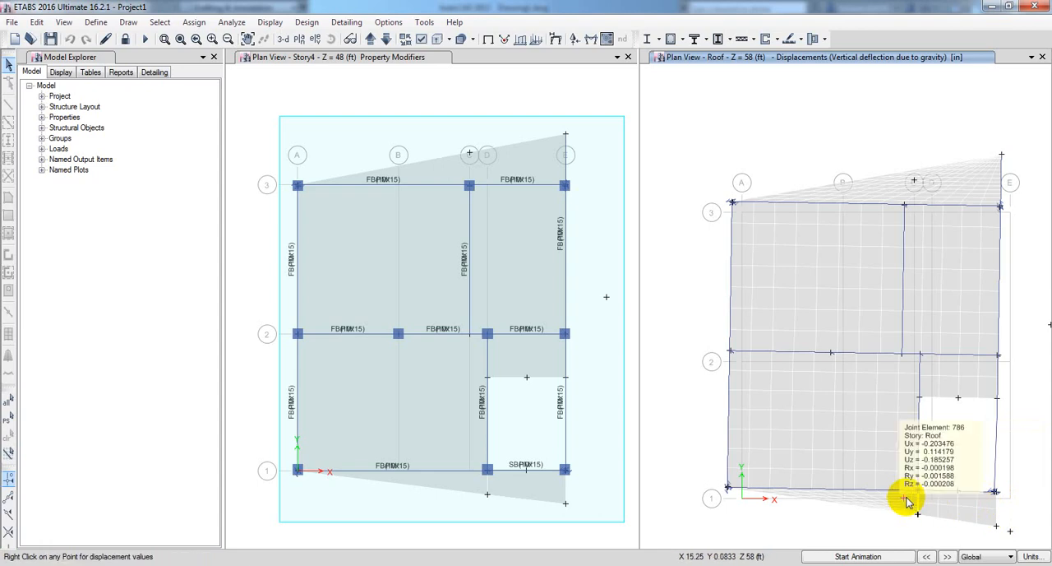
mouse_move(917, 517)
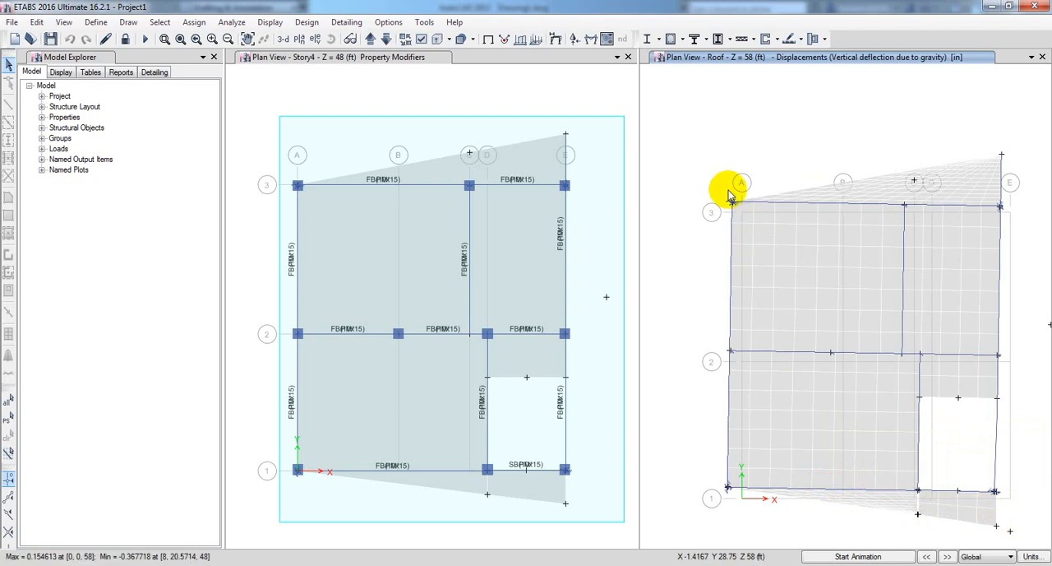
Inspect the Roof joint displacements at the grid 3 columns, near D/2, on the slab beside the stair opening and on the cantilever beyond grid 3.
mouse_move(735, 207)
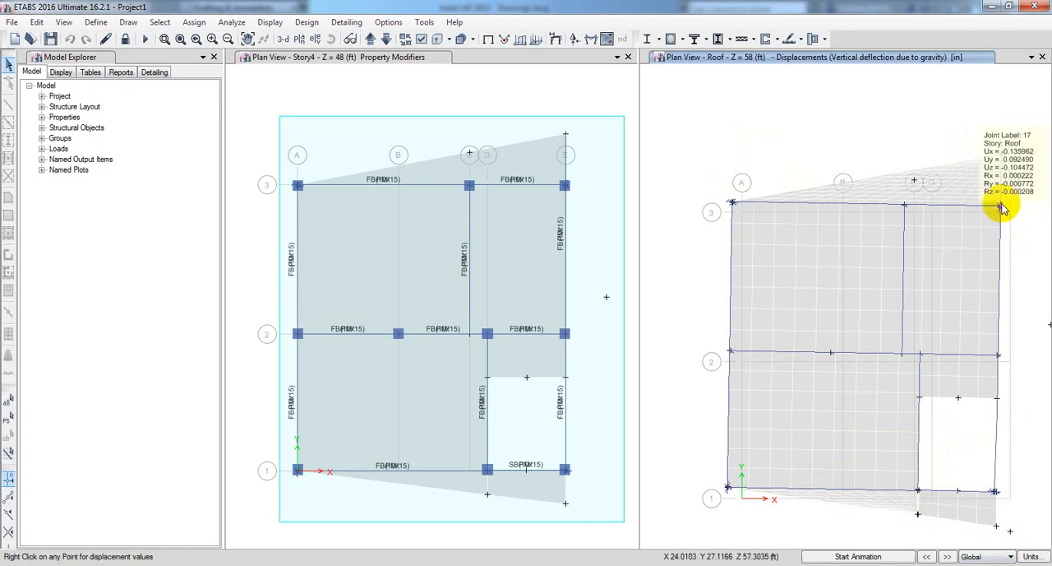
mouse_move(904, 206)
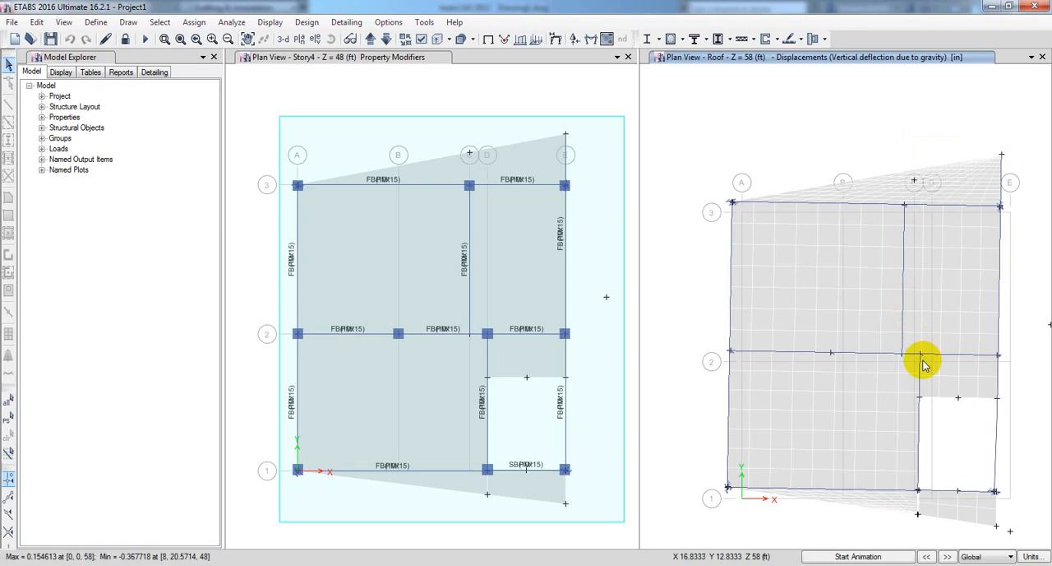
mouse_move(920, 359)
mouse_move(959, 380)
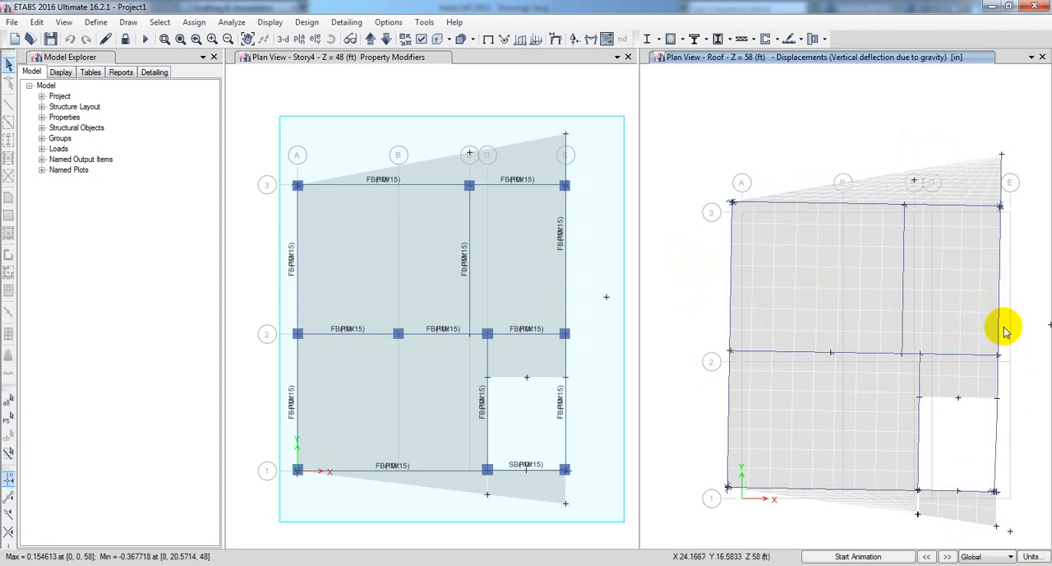
mouse_move(754, 290)
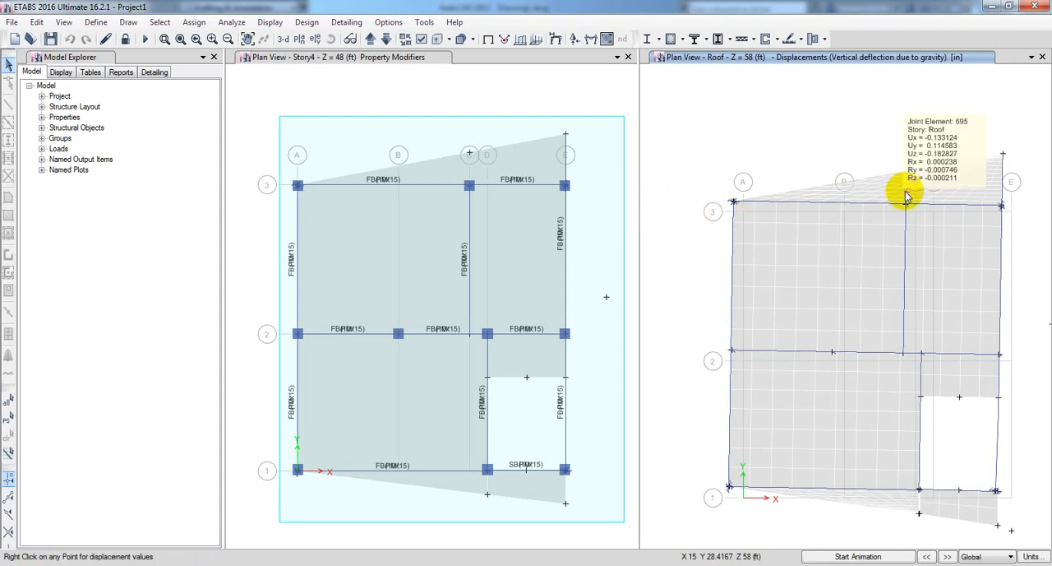
mouse_move(970, 202)
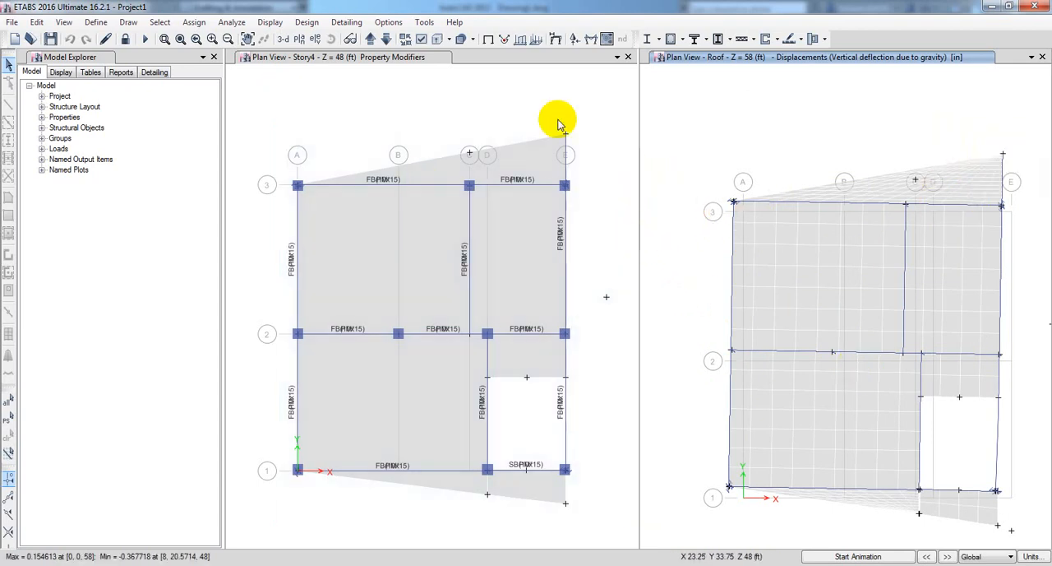
Lower the displacement plan view to Story3 and inspect joint displacements in the middle of its large slab panels.
click(386, 39)
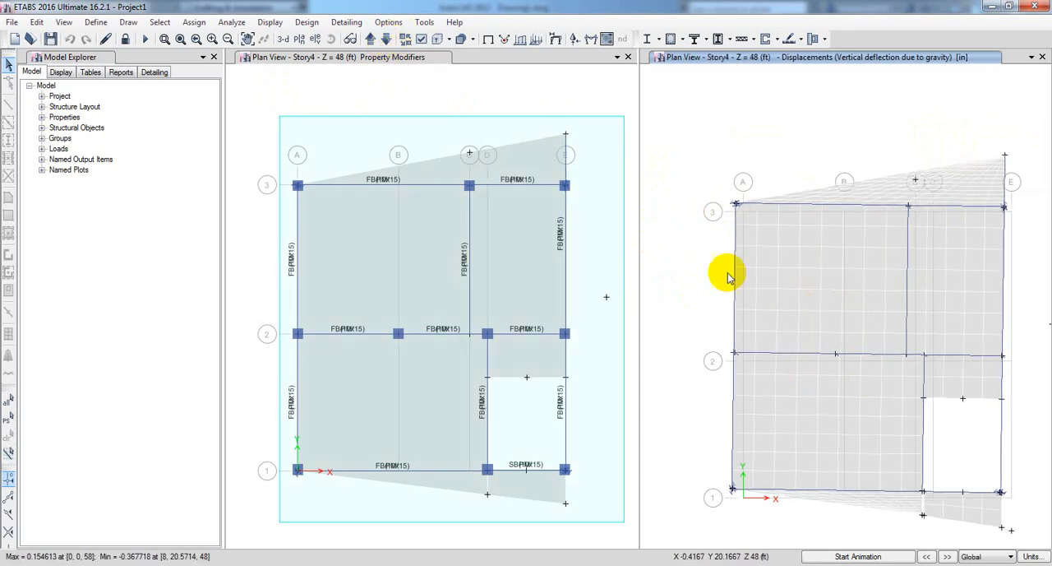
click(386, 40)
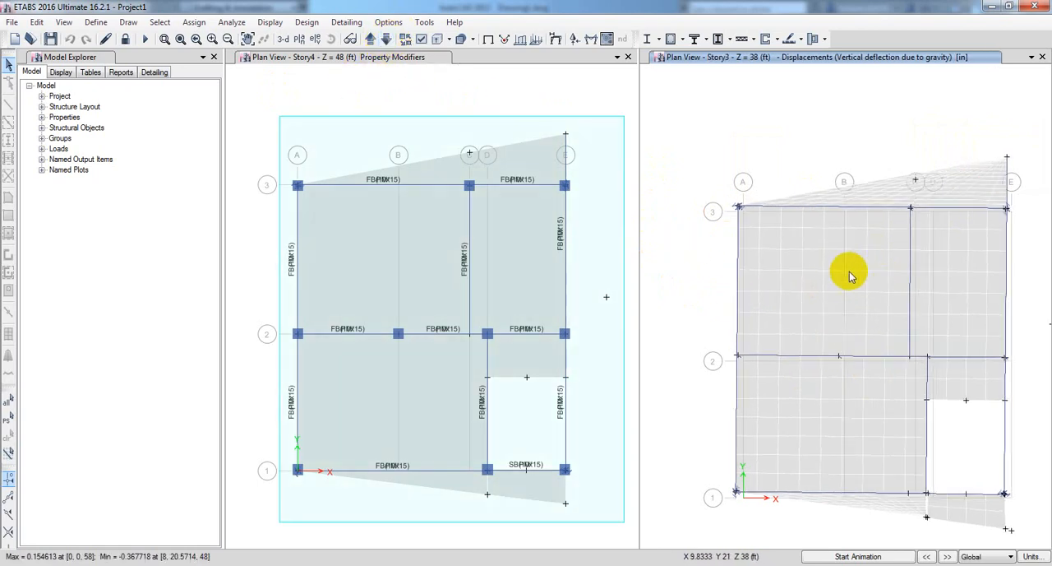
mouse_move(845, 271)
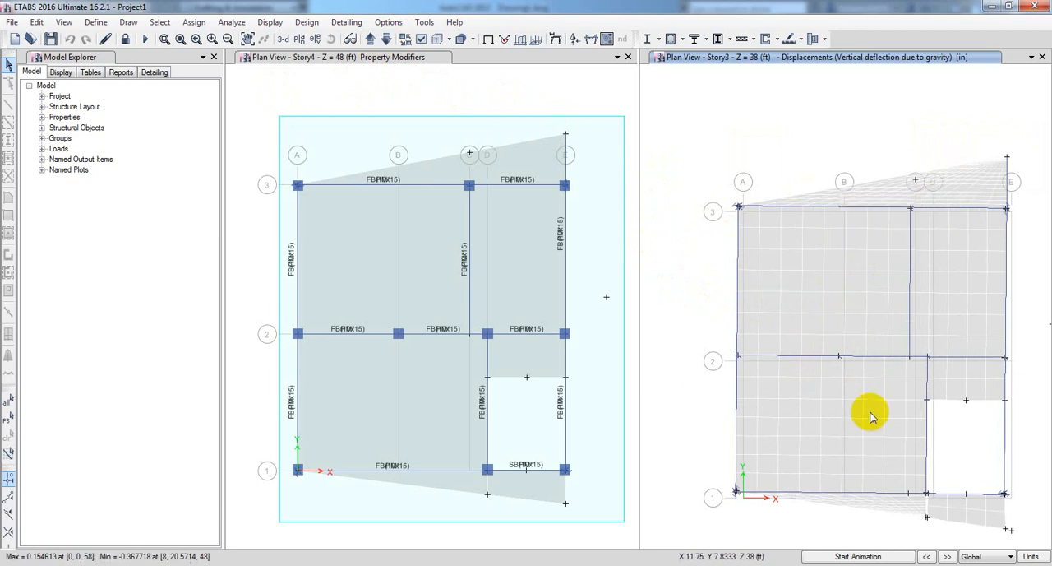
mouse_move(842, 420)
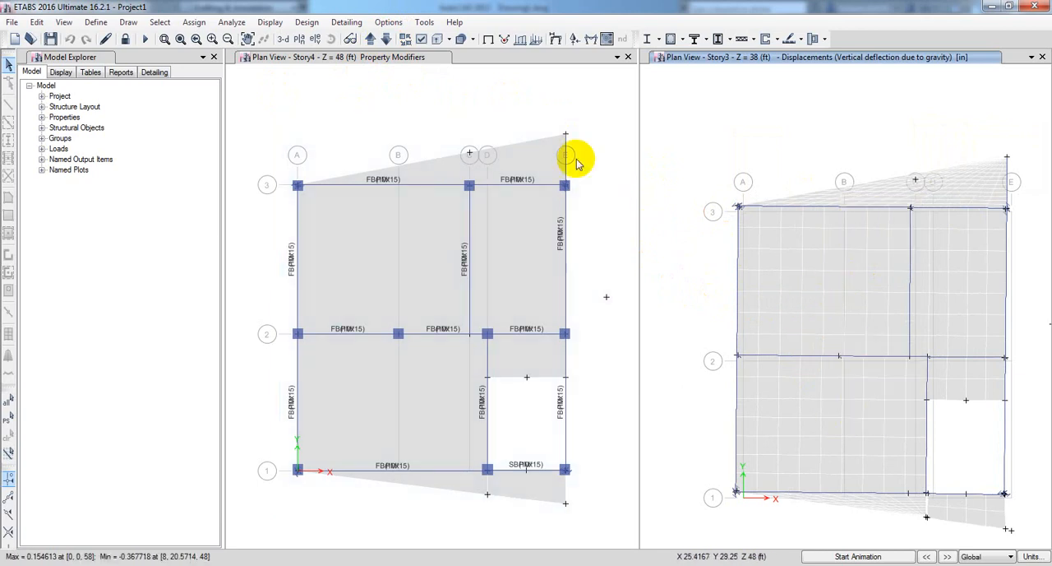
Show the Story2 displacement plan and inspect joint displacements on the cantilever slab beyond grid 3.
click(385, 39)
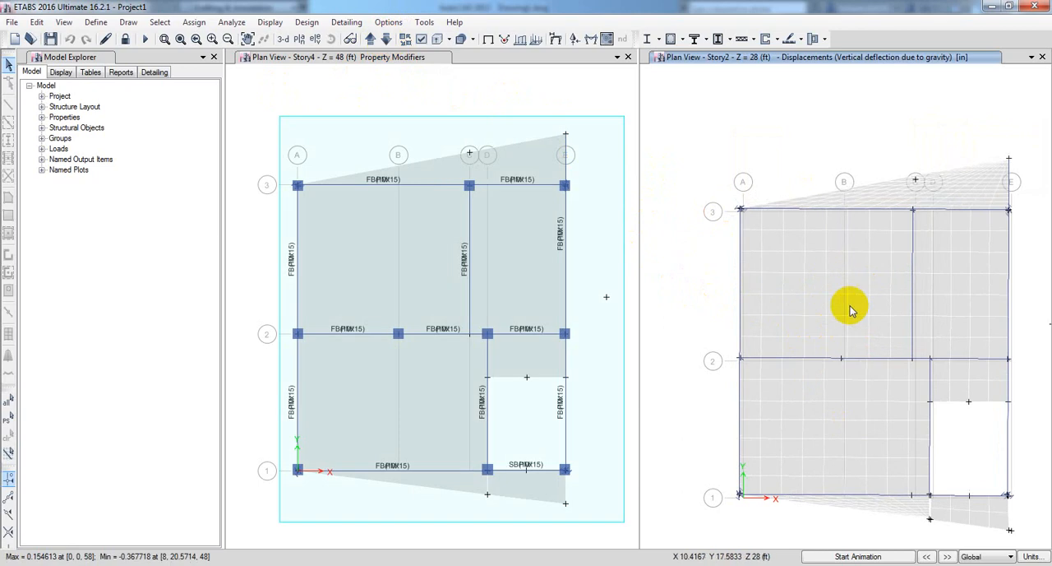
mouse_move(990, 175)
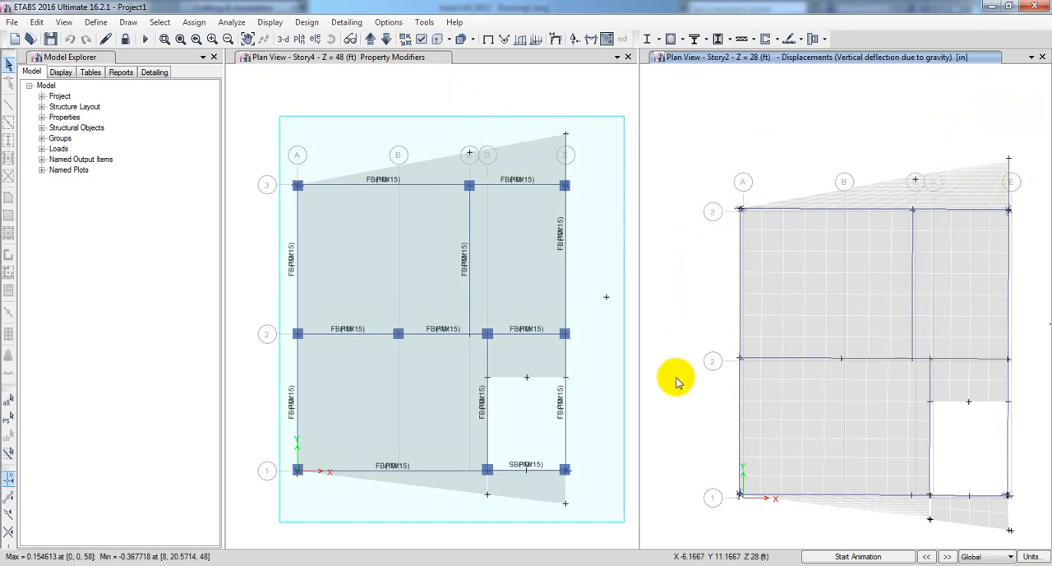
middle_drag(678, 381, 683, 362)
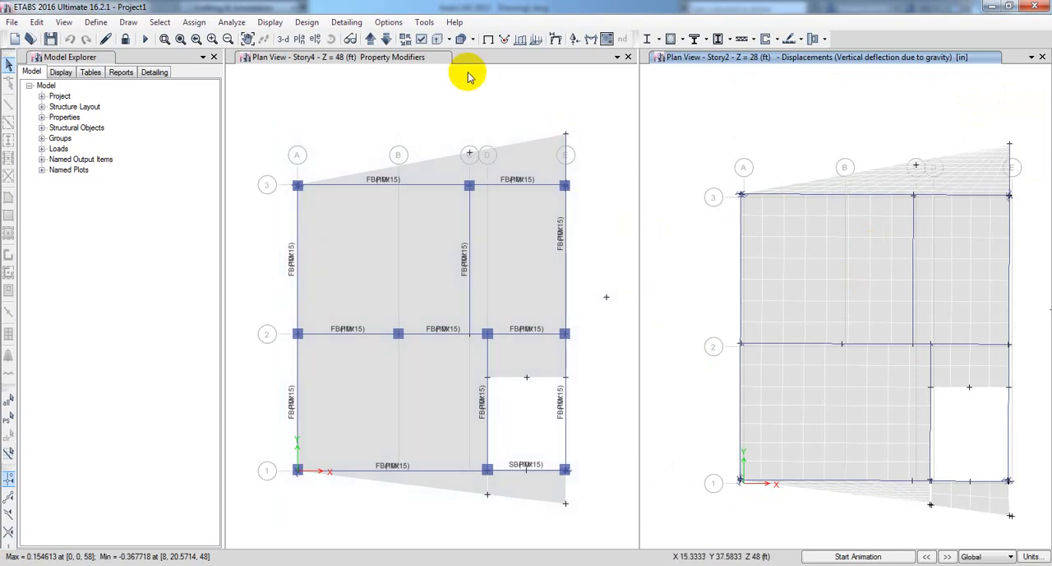
Show the Story1 displacement plan and inspect joint displacements in the middle of the slab panels and on the cantilever beyond grid 1.
click(383, 43)
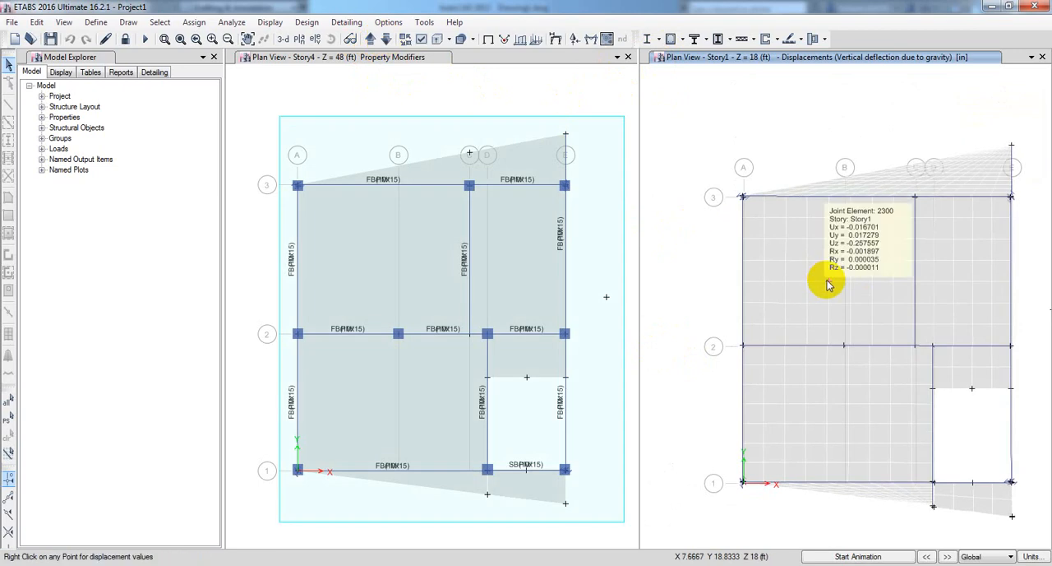
mouse_move(828, 426)
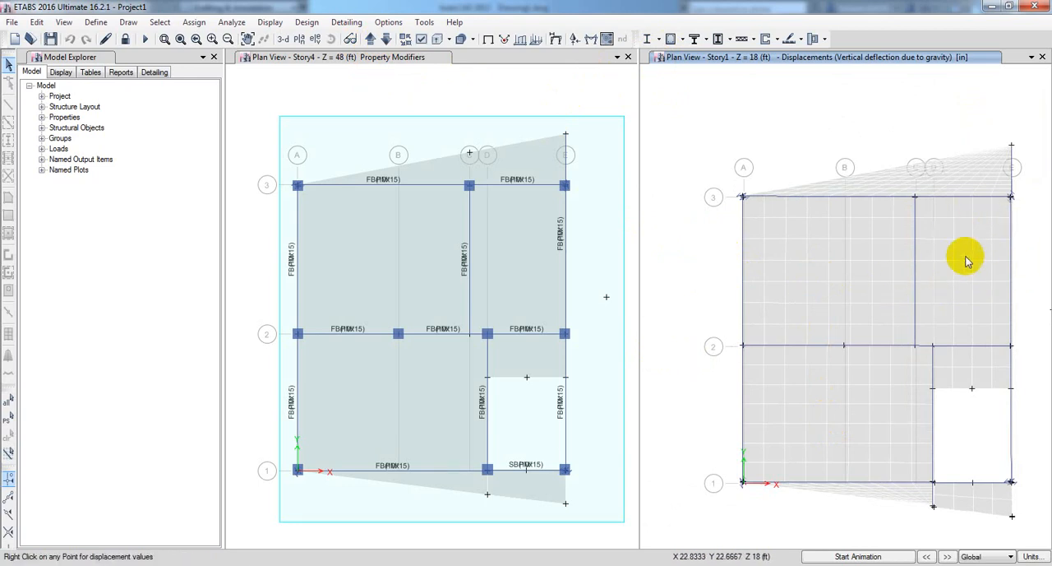
mouse_move(810, 262)
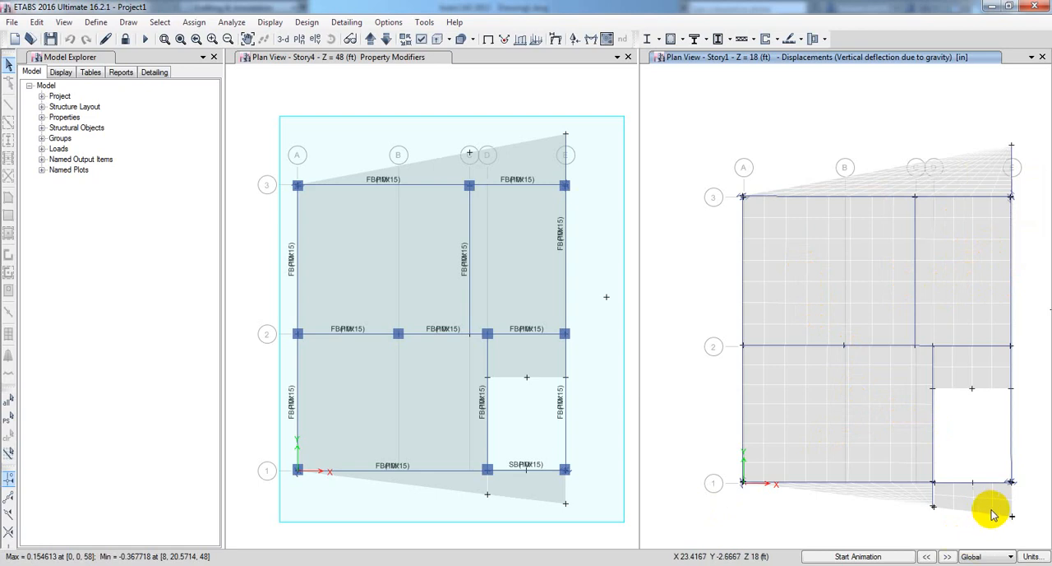
mouse_move(1013, 518)
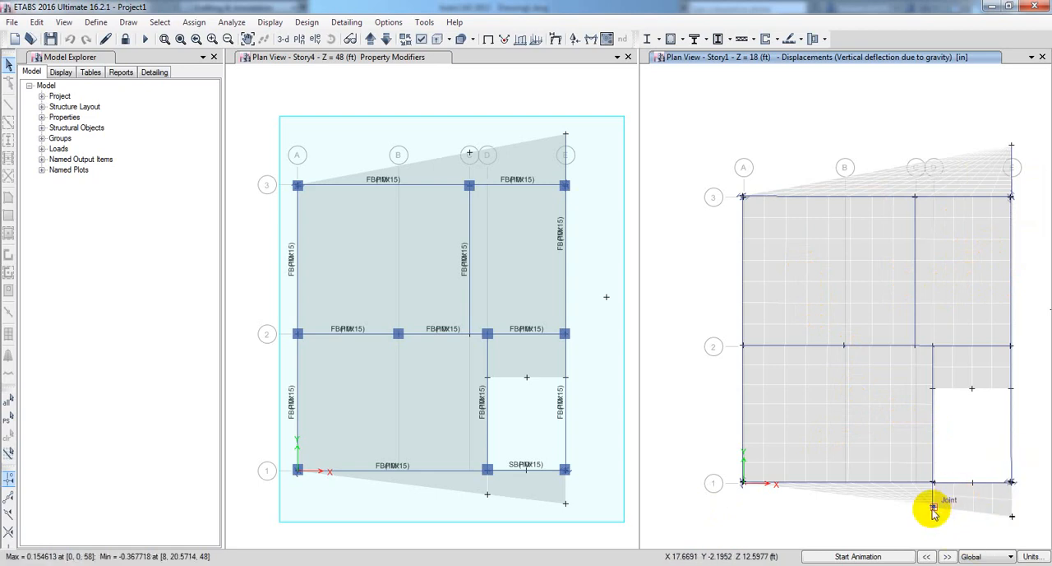
Inspect the Story1 joint displacement at the cantilever edge beyond grid 1 and show the gravity deflections in a 3-D view.
mouse_move(935, 510)
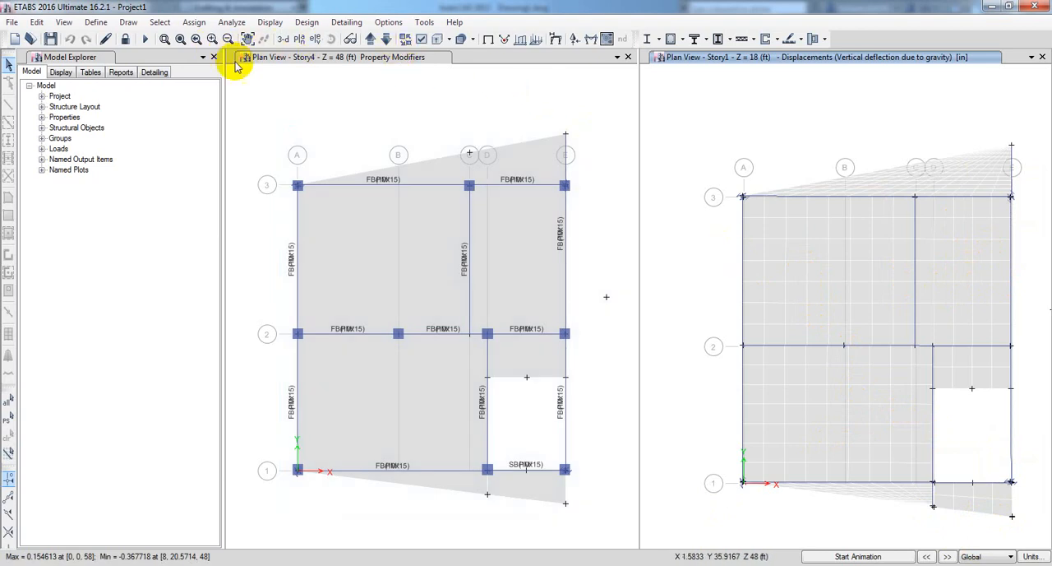
middle_drag(717, 163, 727, 158)
click(439, 93)
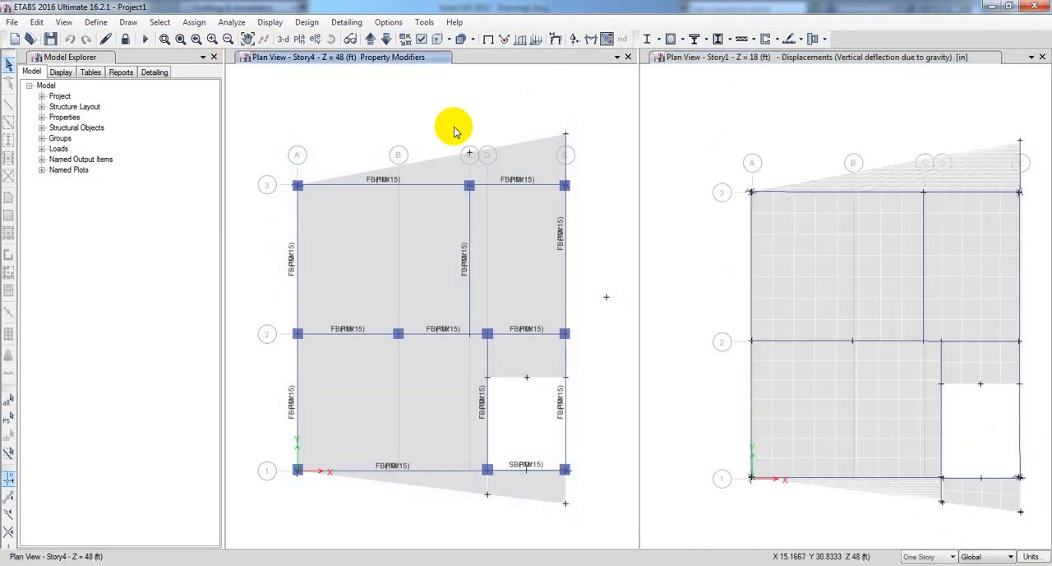
middle_drag(683, 230, 682, 230)
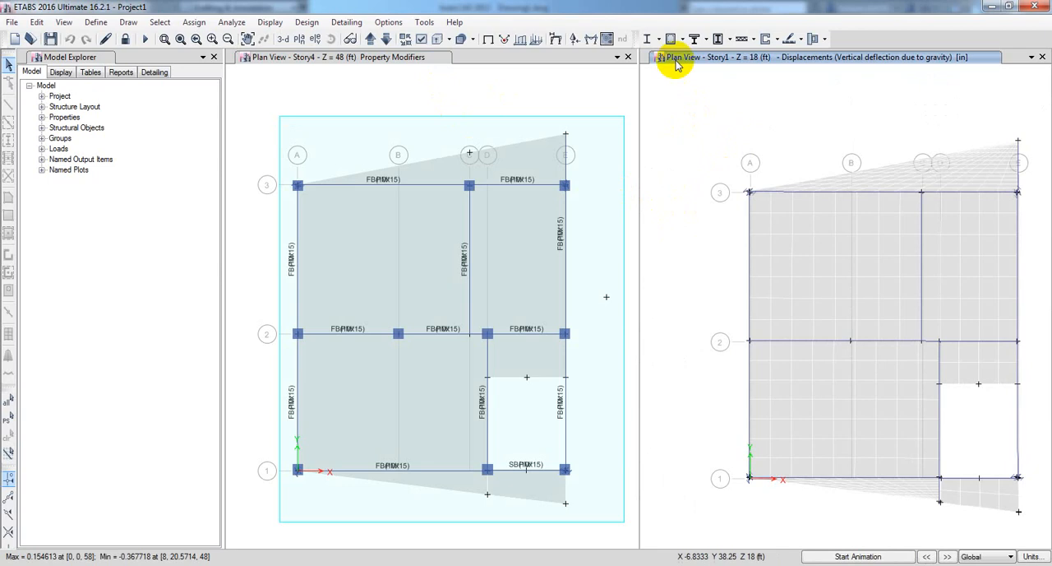
click(283, 38)
middle_drag(671, 337, 695, 329)
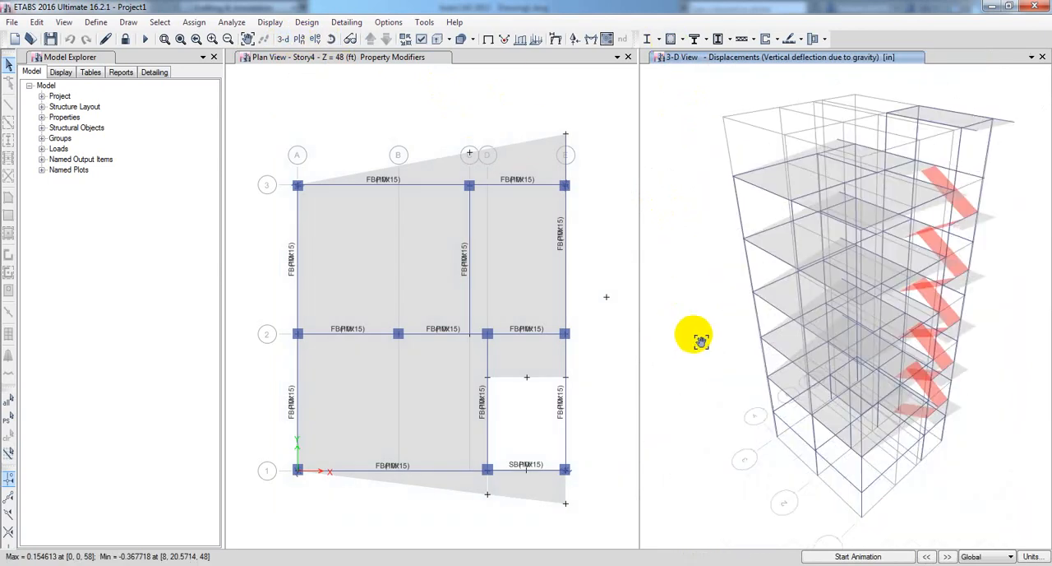
Run the concrete frame design and verify whether all members passed, without selecting the failed frames.
click(670, 39)
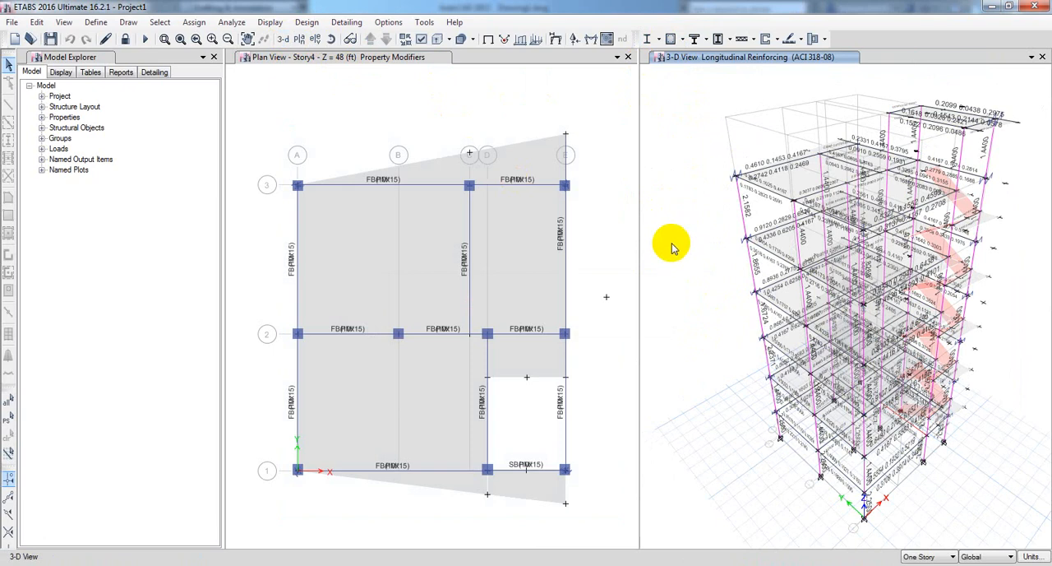
click(683, 41)
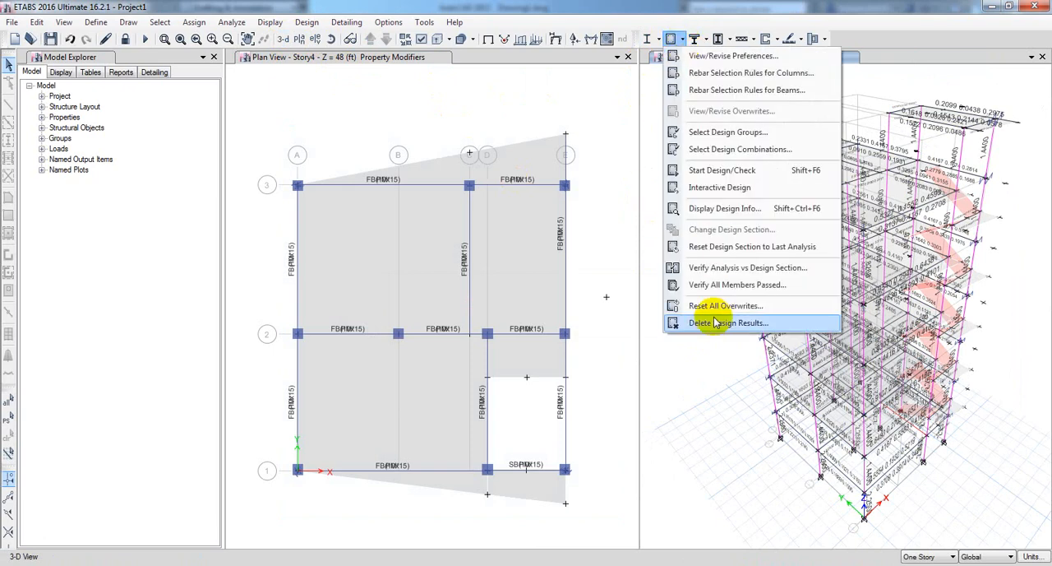
click(718, 285)
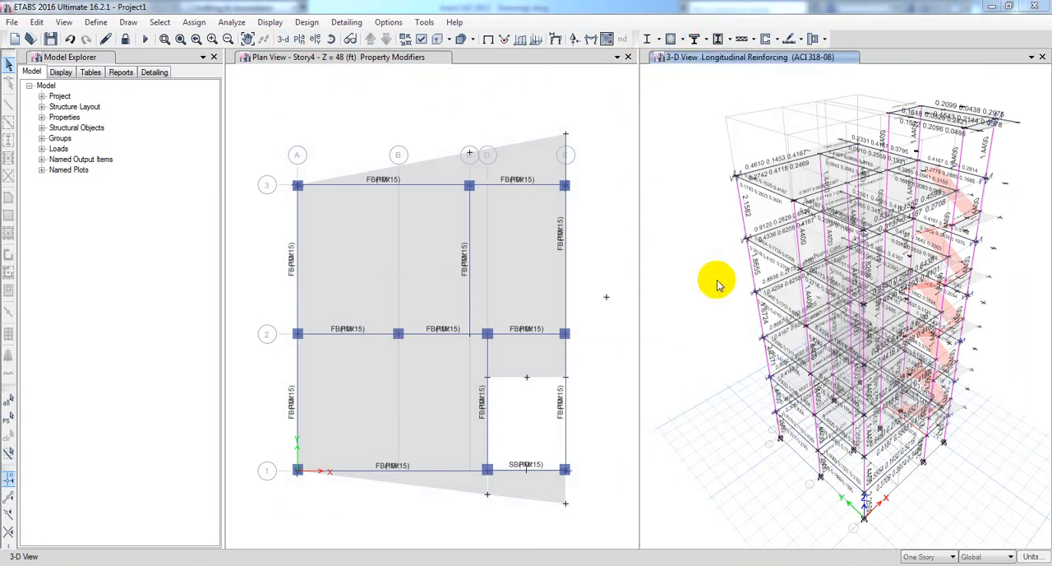
drag(528, 250, 525, 250)
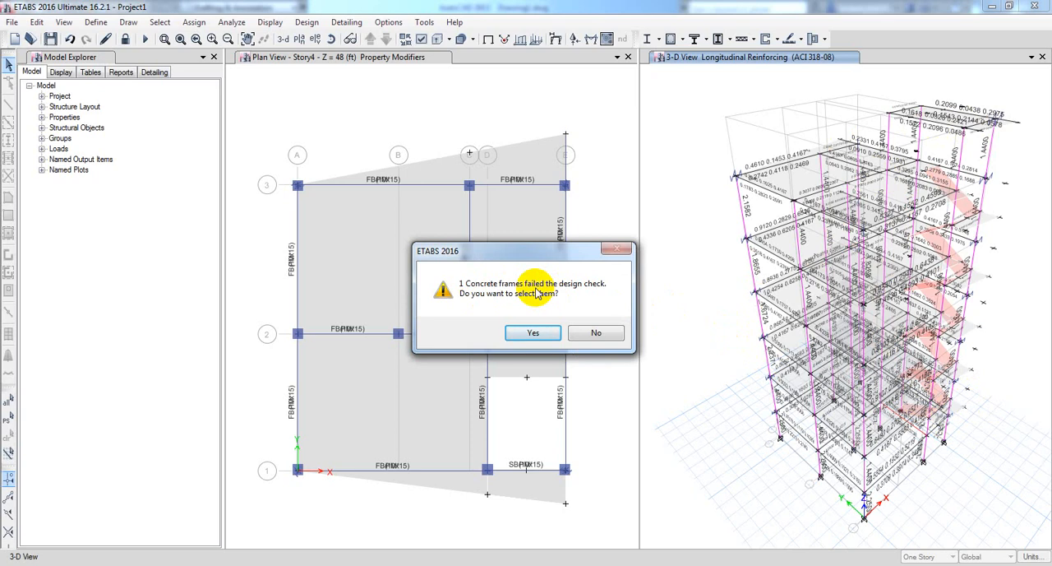
click(601, 333)
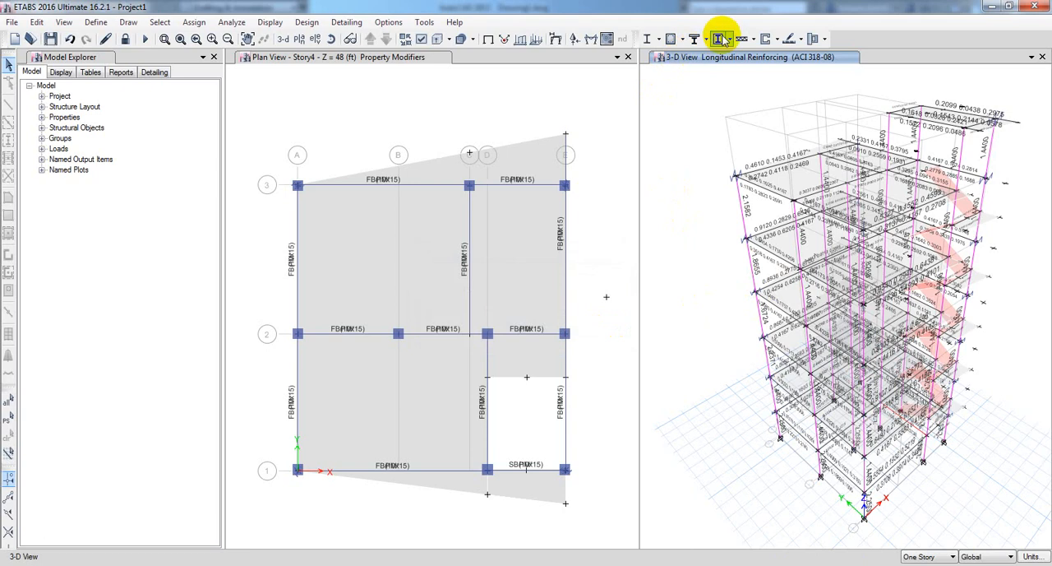
Examine the concrete design information of the ground floor beam B12 near the stair and close it unchanged.
click(681, 40)
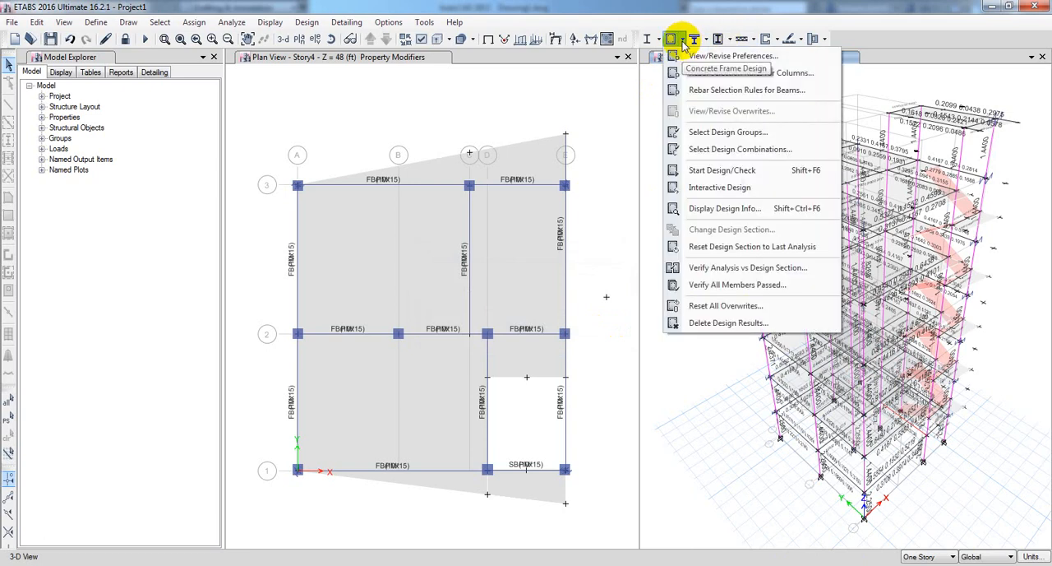
click(970, 403)
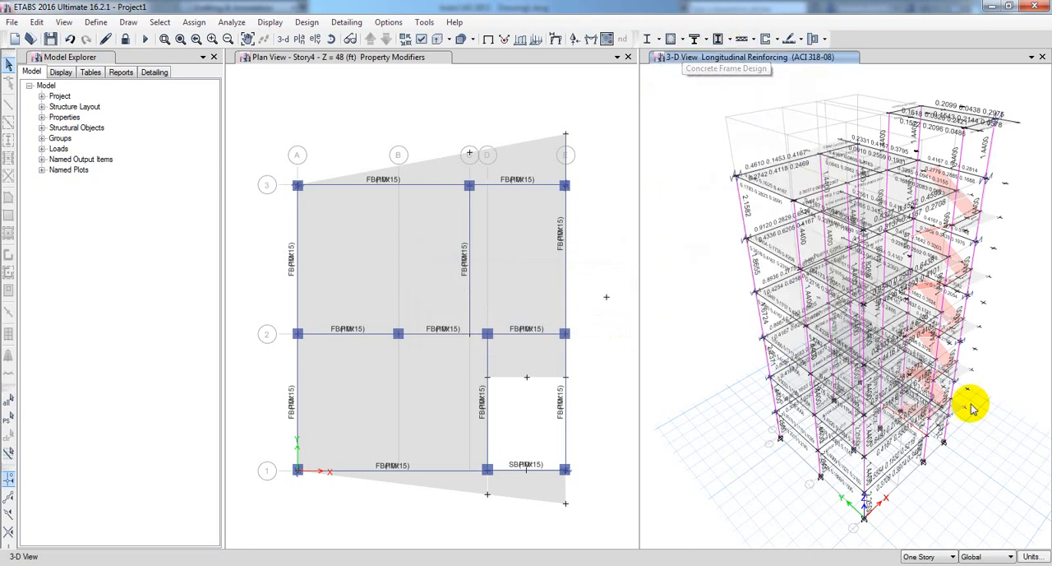
right_click(917, 432)
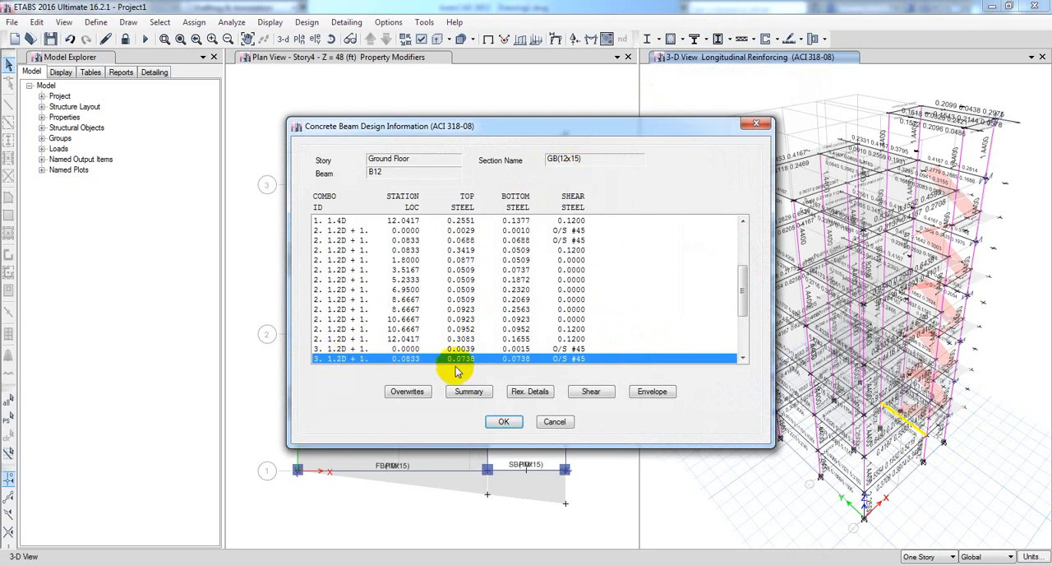
click(554, 421)
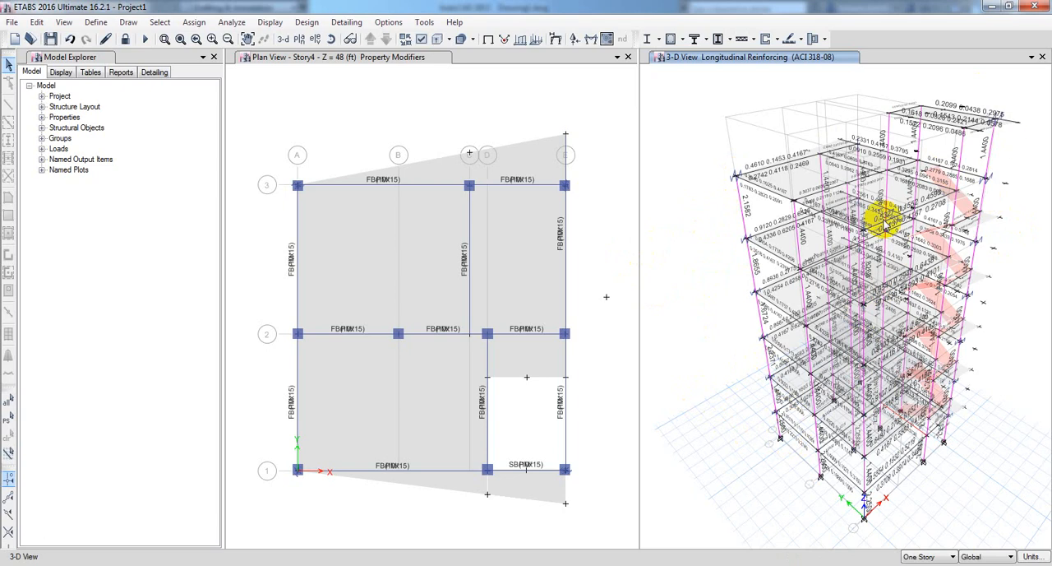
Unlock the model, accepting deletion of the analysis results, and save it.
click(125, 43)
click(540, 337)
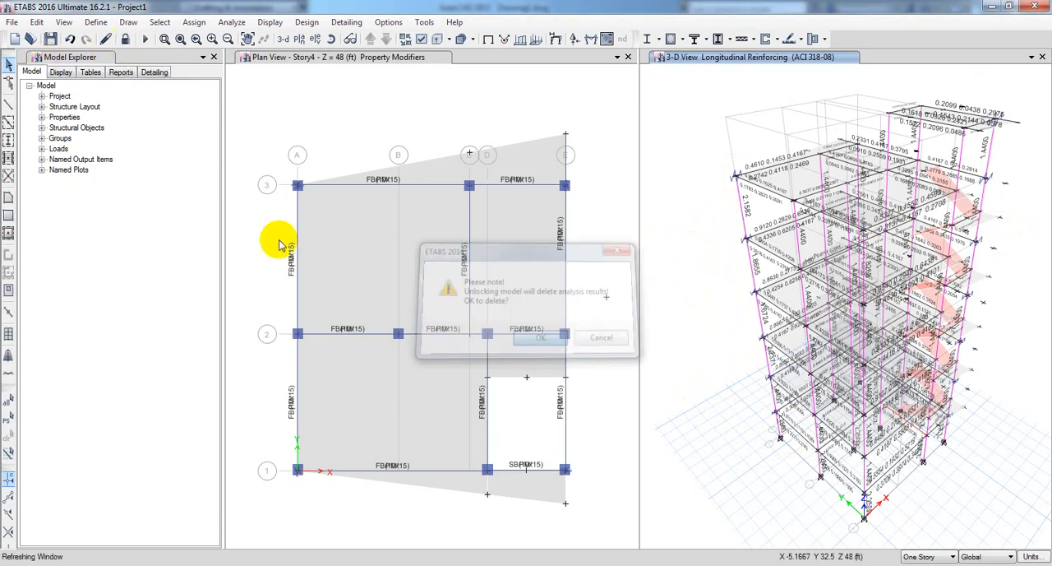
click(50, 39)
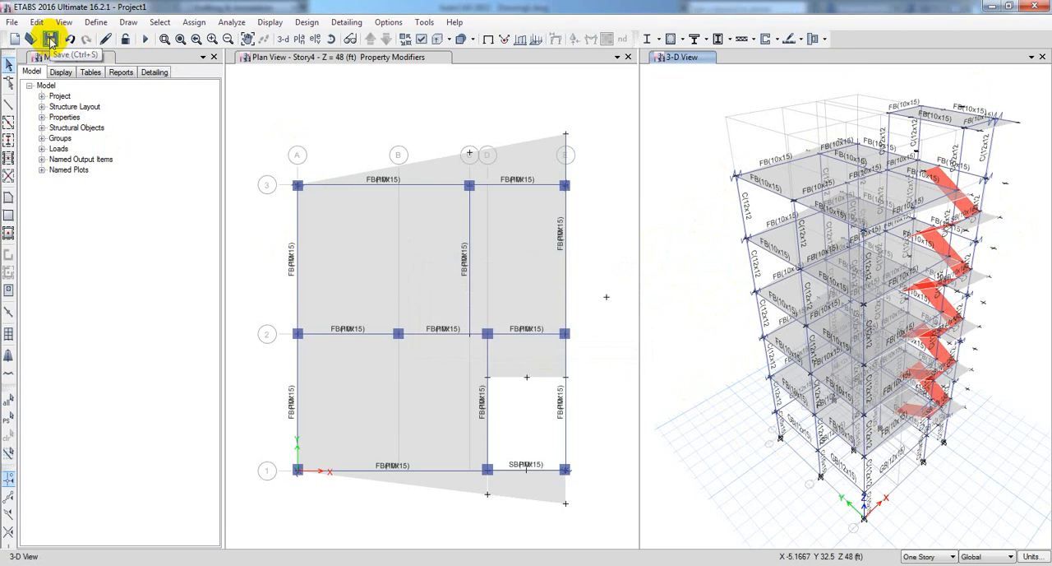
Clear the open windows to reach the 3rd folder and duplicate the folder 3rd real project - SC inside it.
click(991, 8)
click(992, 8)
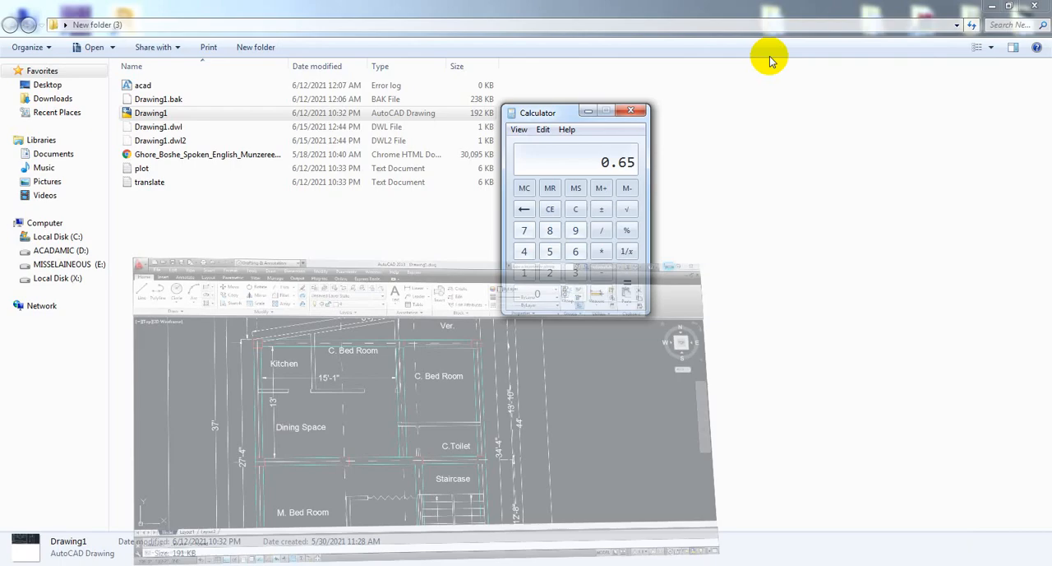
click(131, 202)
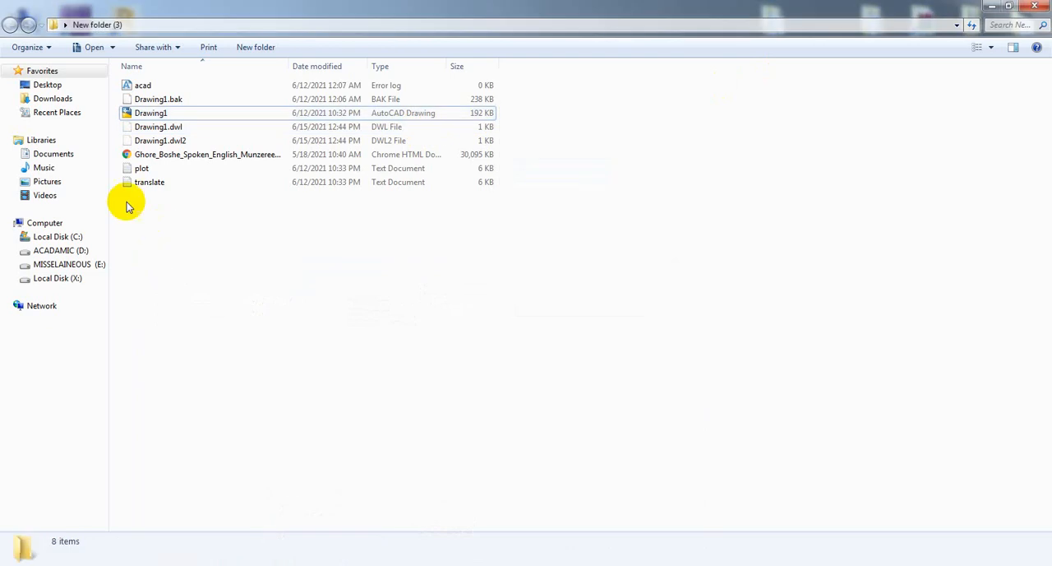
click(1042, 6)
double_click(332, 97)
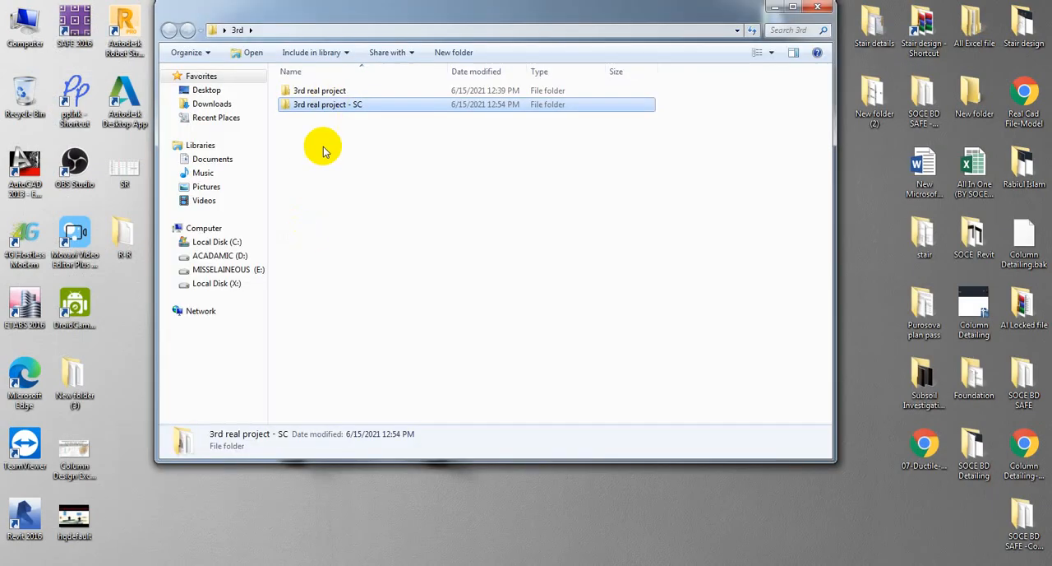
ctrl+drag(343, 109, 347, 159)
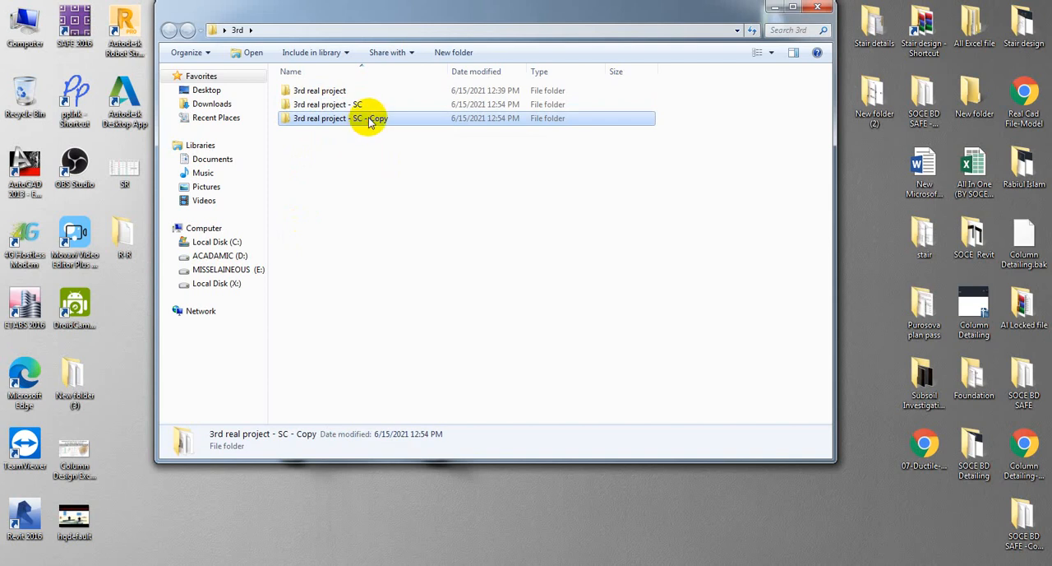
Rename the copied folder as 3rd real project - UC and close the folder window.
click(358, 120)
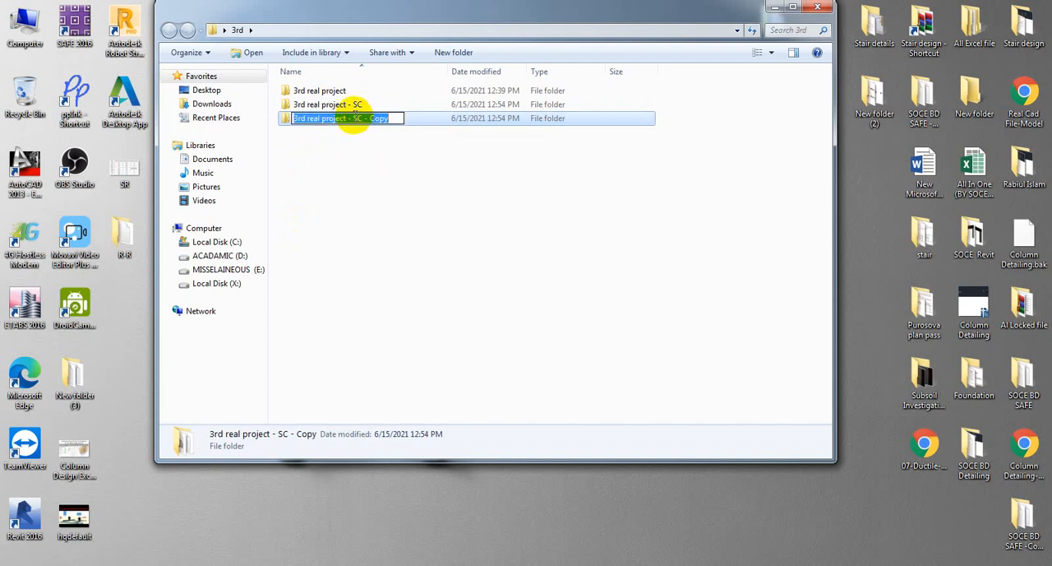
drag(355, 117, 415, 120)
text(U)
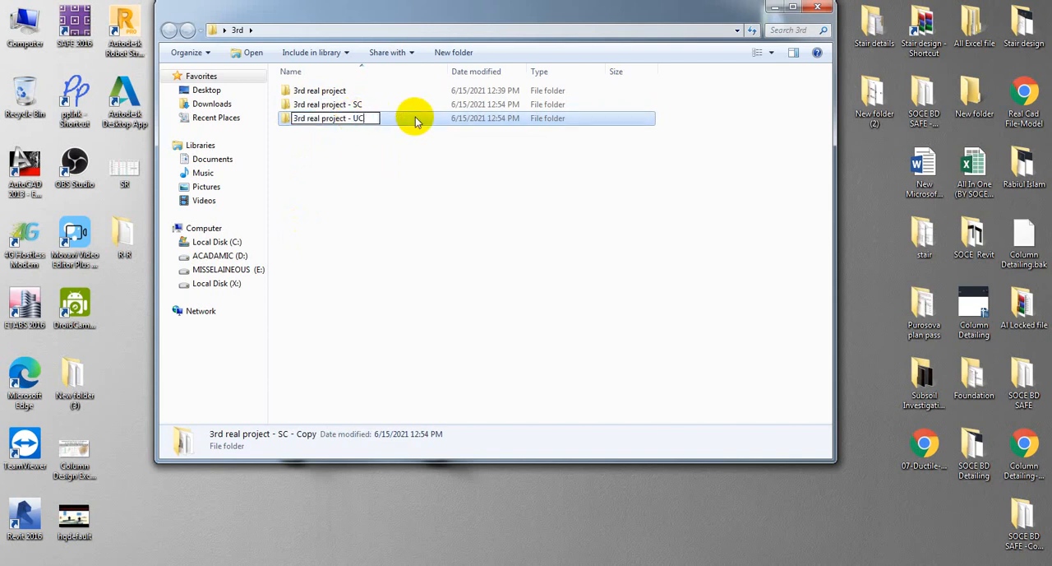
click(422, 189)
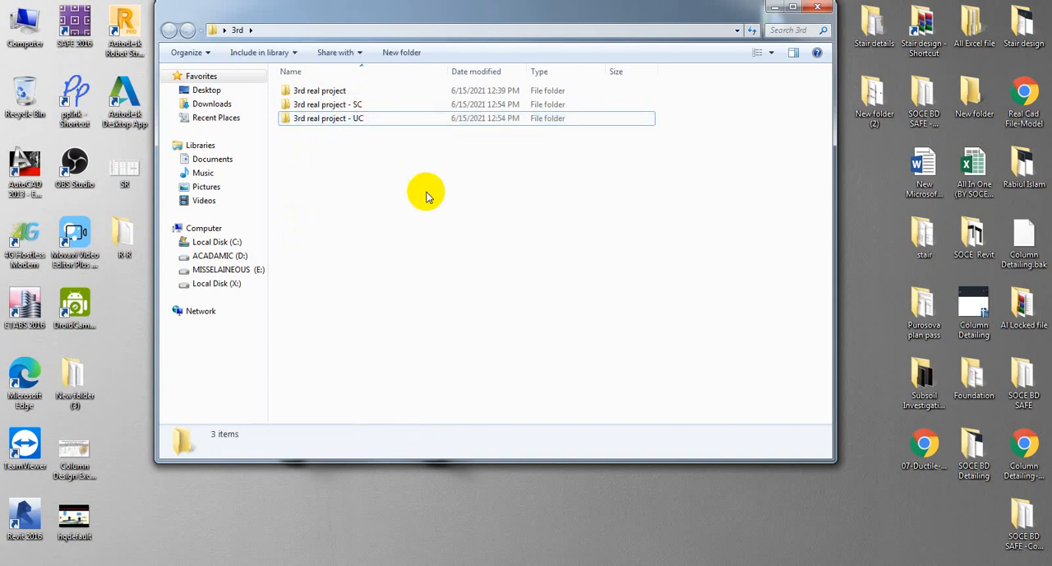
click(371, 126)
click(816, 10)
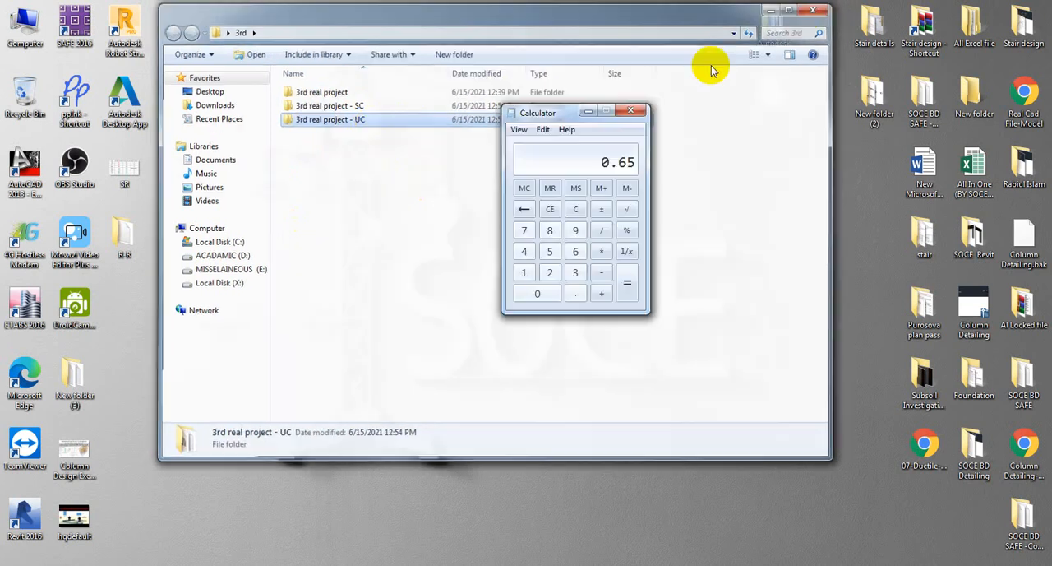
Switch back to ETABS and open the model Project1 from the folder 3rd real project - UC.
click(267, 565)
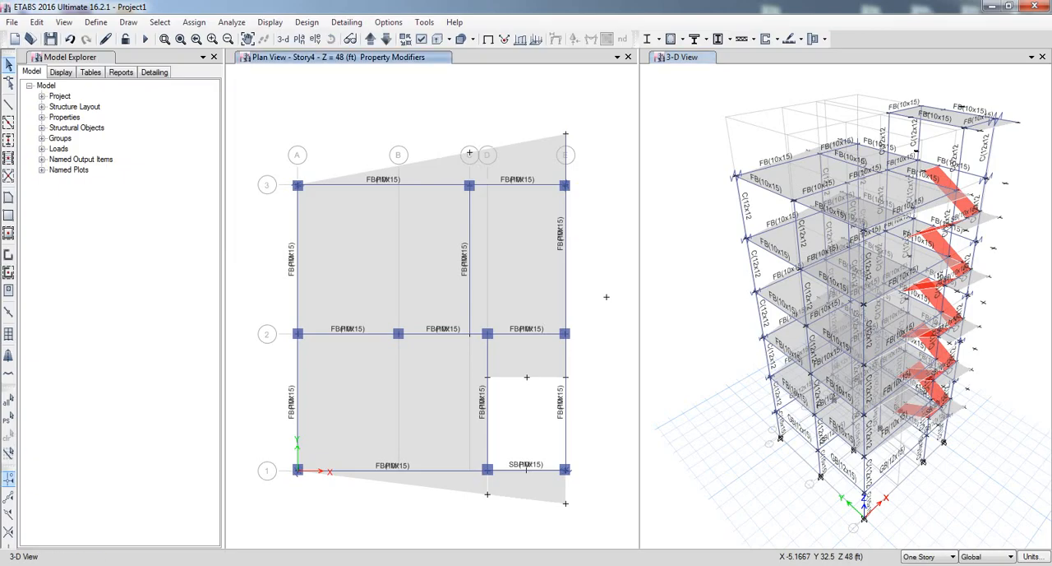
click(253, 257)
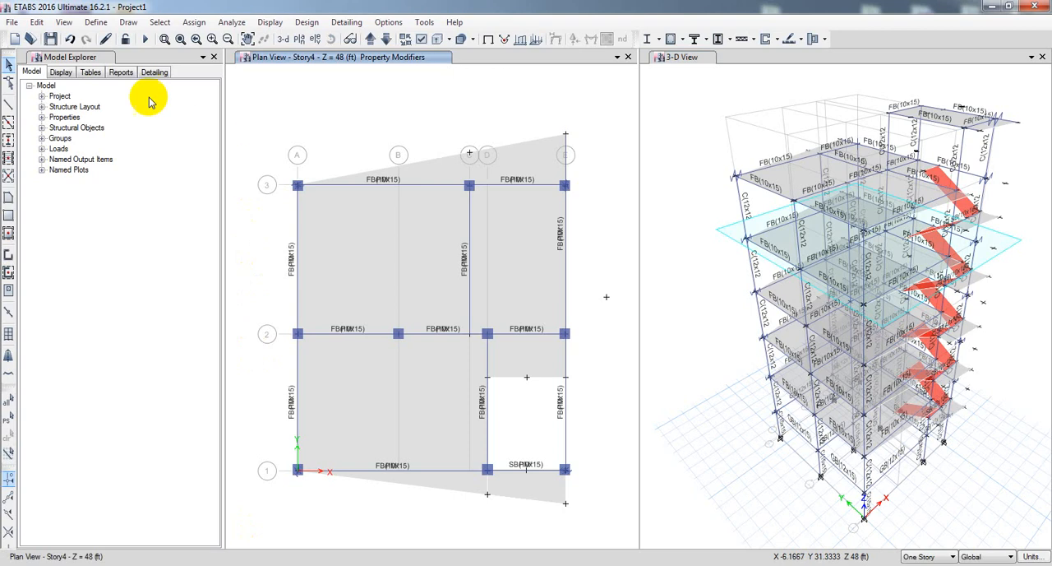
click(31, 39)
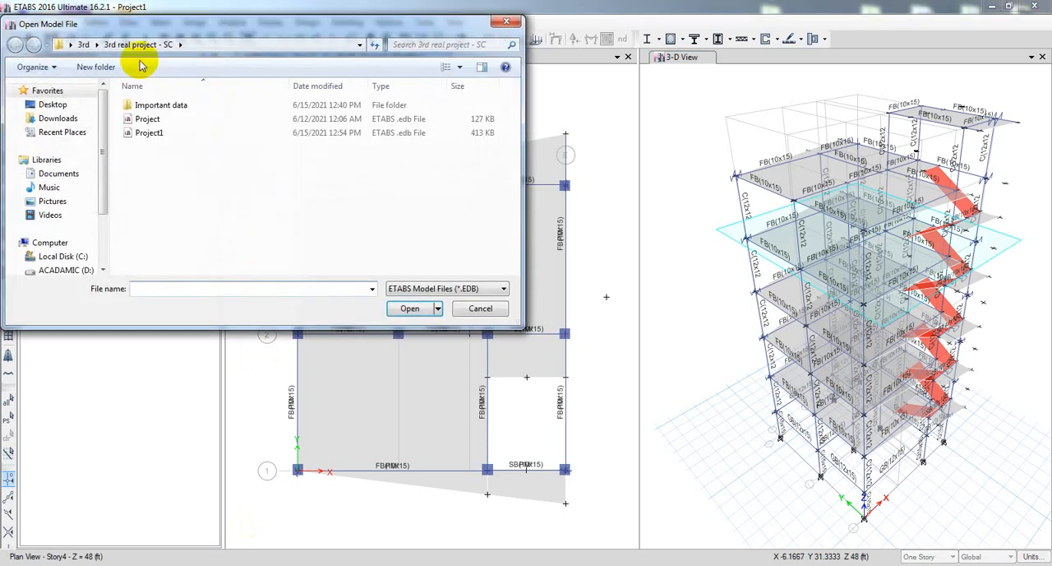
click(84, 45)
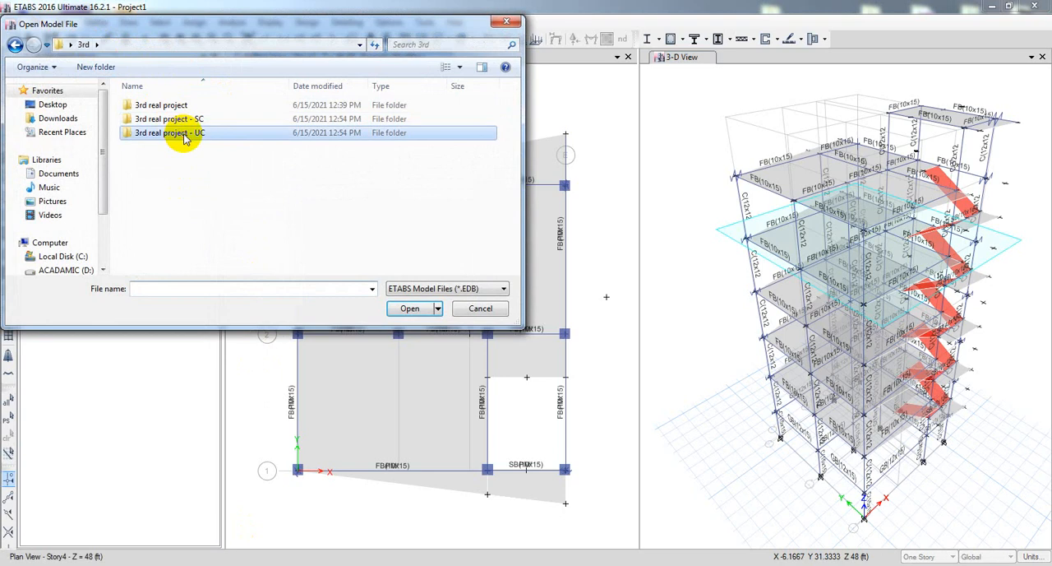
double_click(165, 134)
click(165, 134)
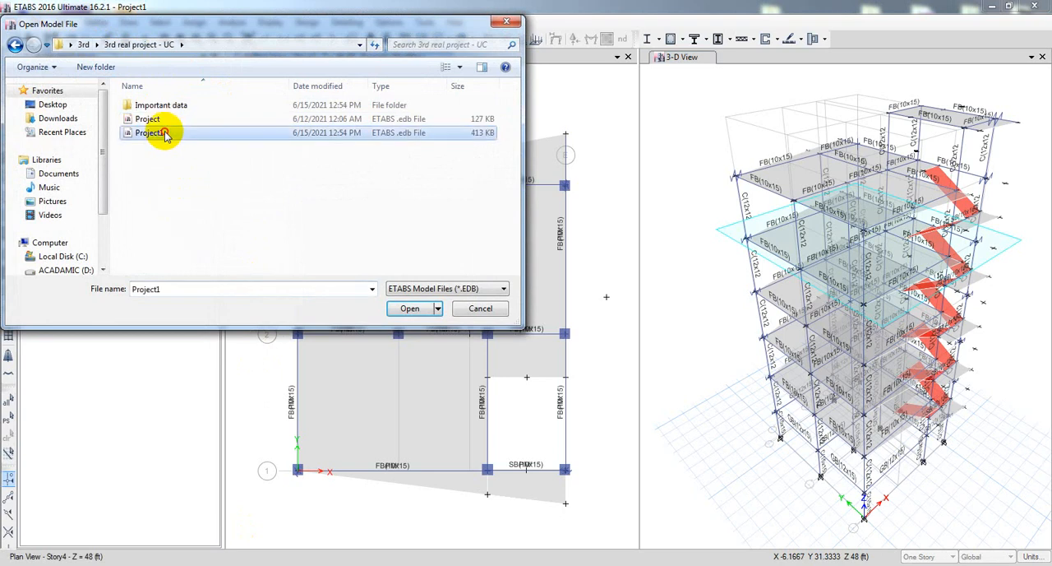
click(409, 309)
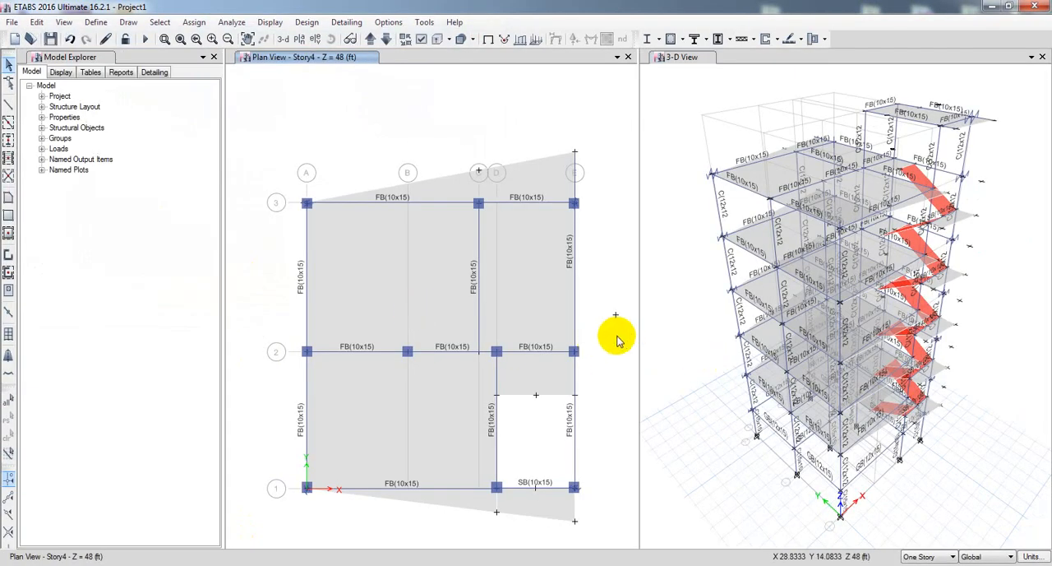
Select all beams of the model by object type.
middle_drag(617, 337, 606, 324)
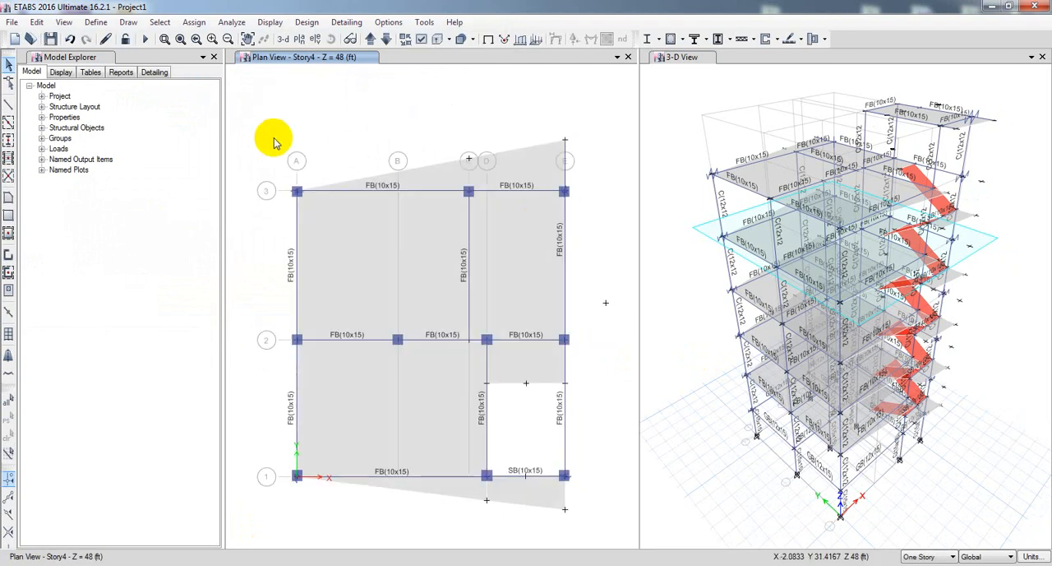
click(154, 23)
mouse_move(233, 41)
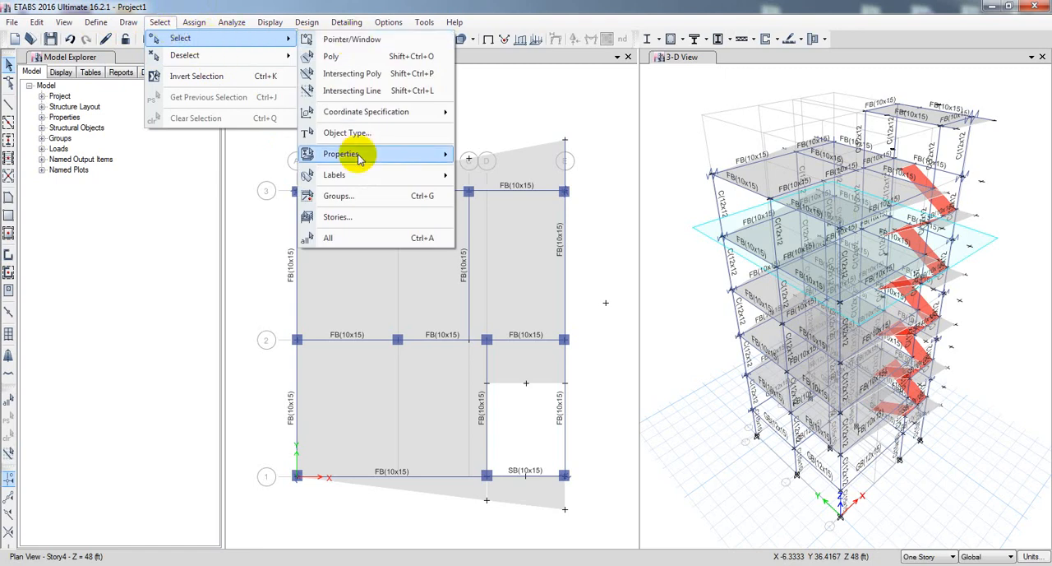
mouse_move(356, 181)
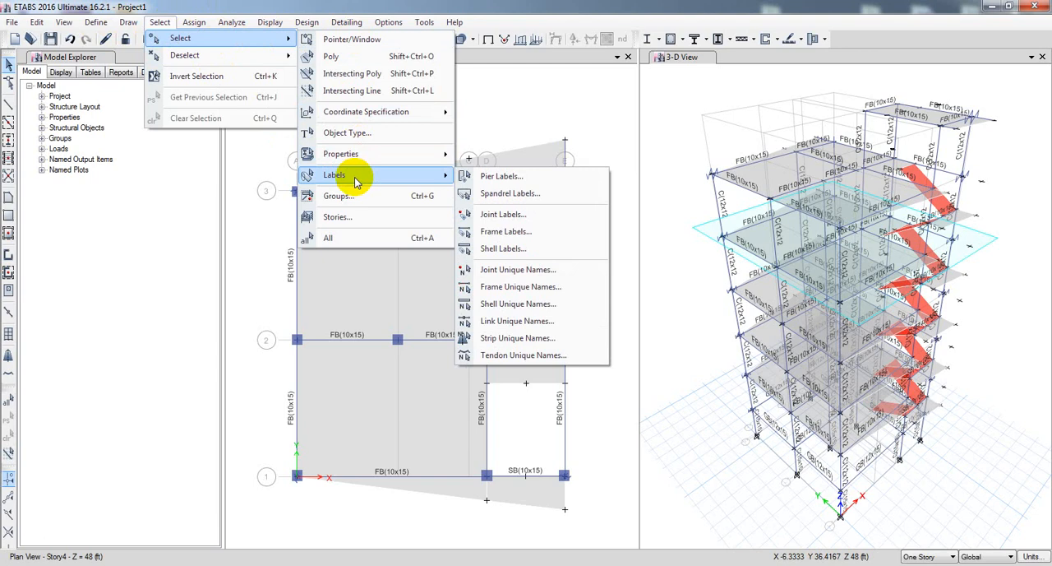
mouse_move(413, 156)
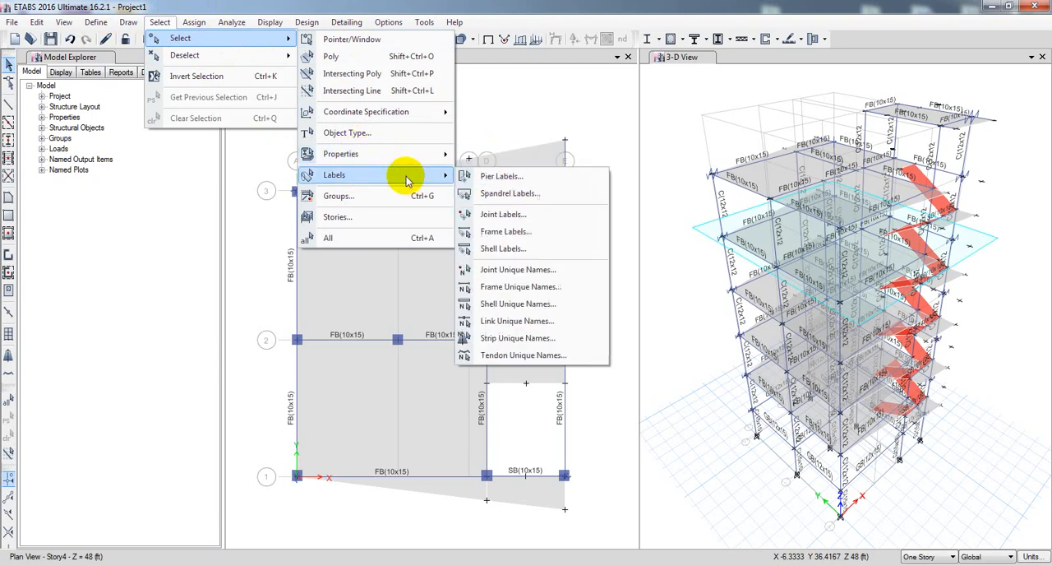
click(403, 133)
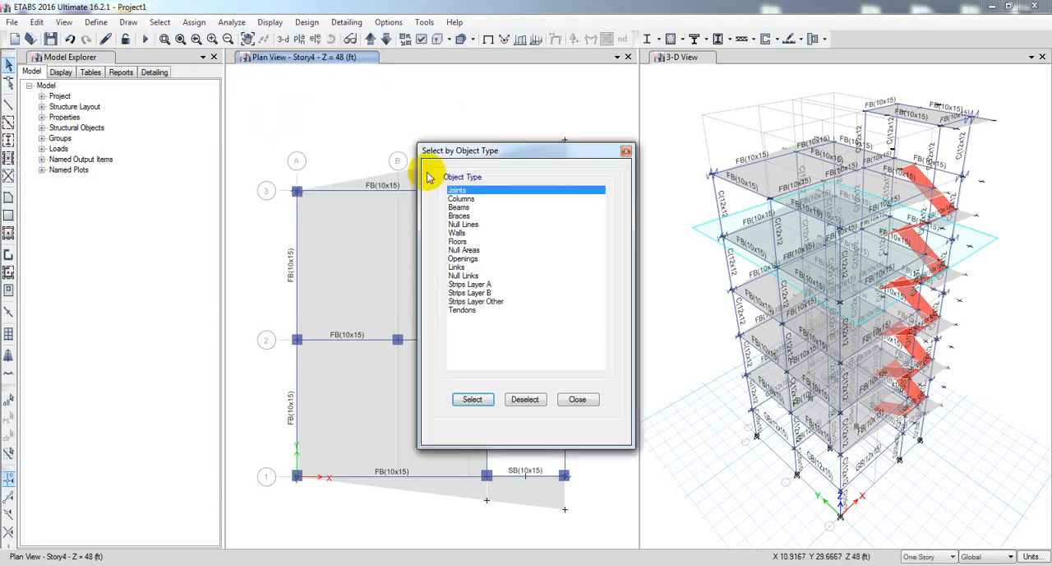
click(459, 207)
click(472, 400)
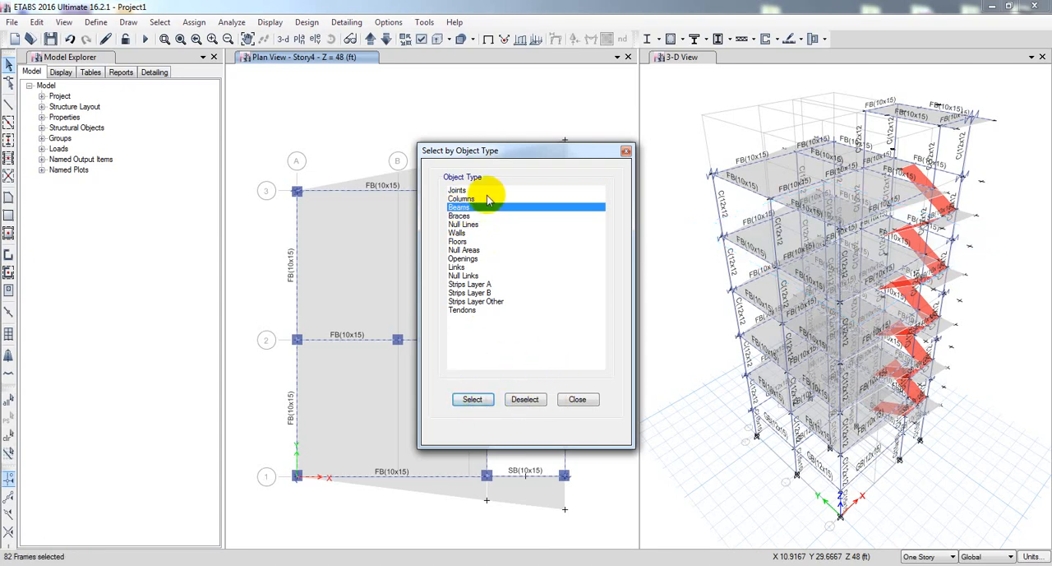
Apply frame property modifiers of 1 to the selected beams and restore the previous selection.
drag(488, 155, 602, 173)
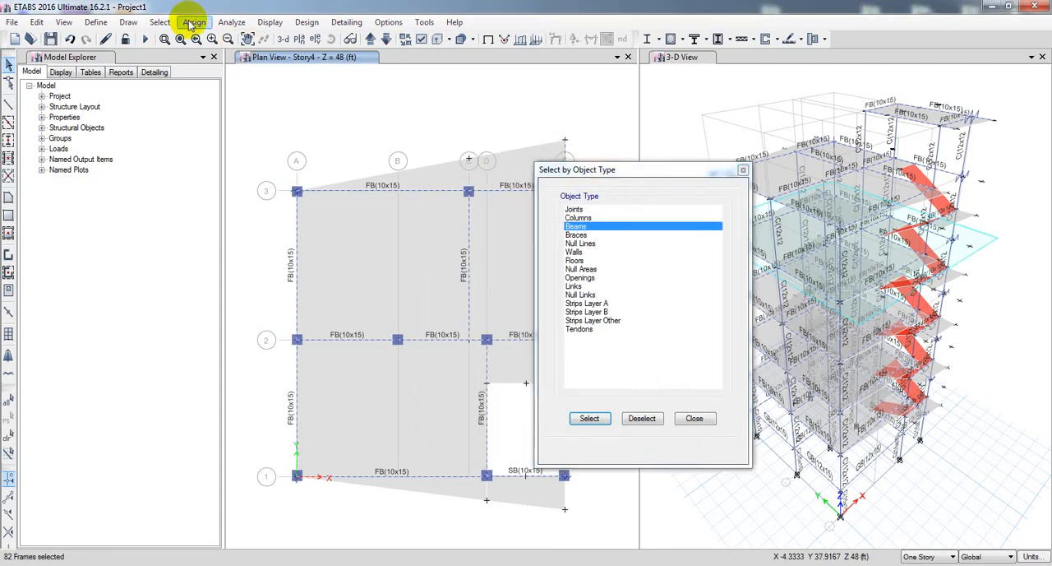
click(192, 23)
mouse_move(244, 57)
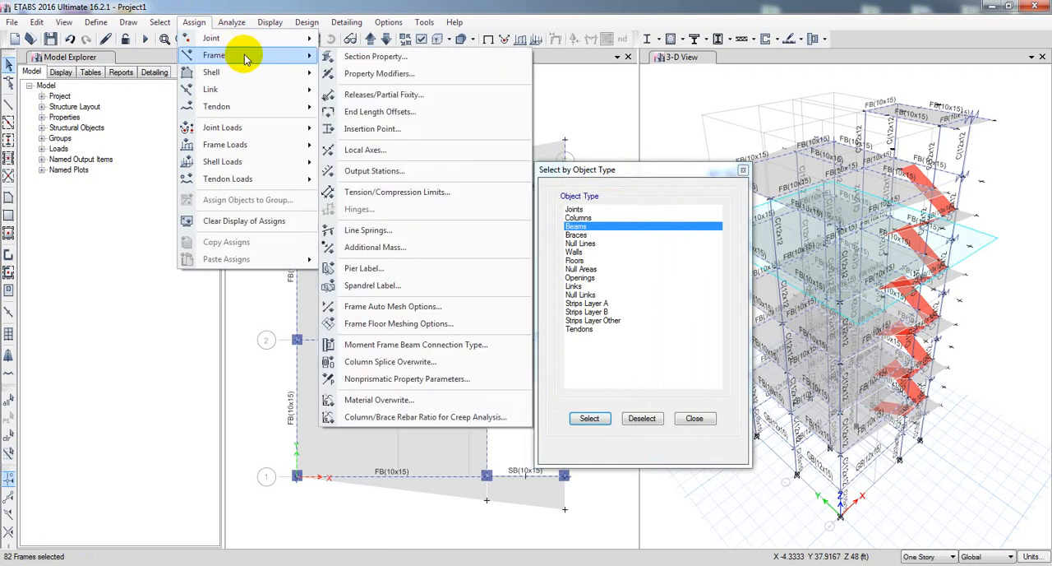
click(379, 73)
drag(419, 162, 245, 164)
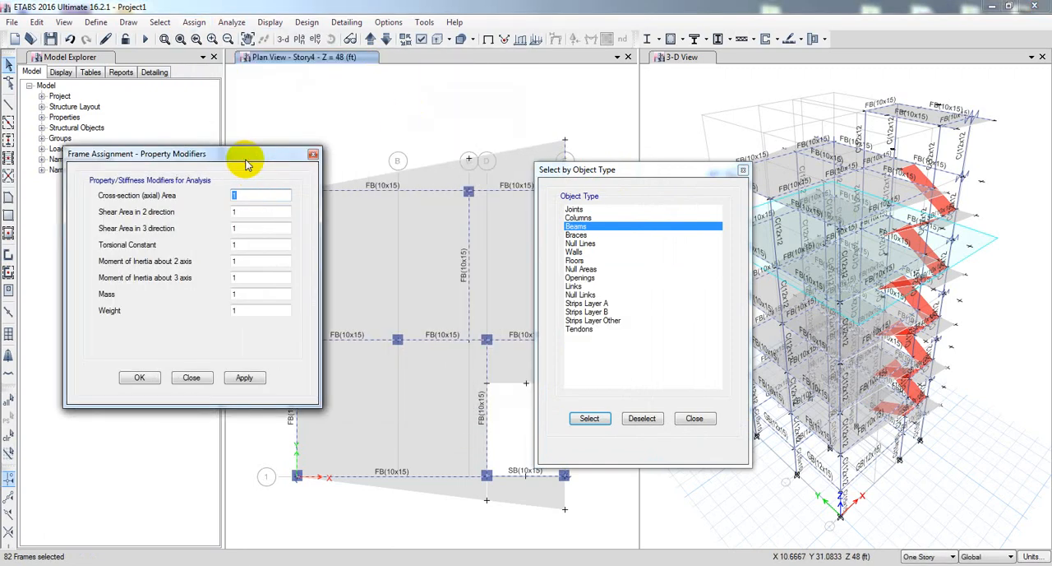
click(940, 251)
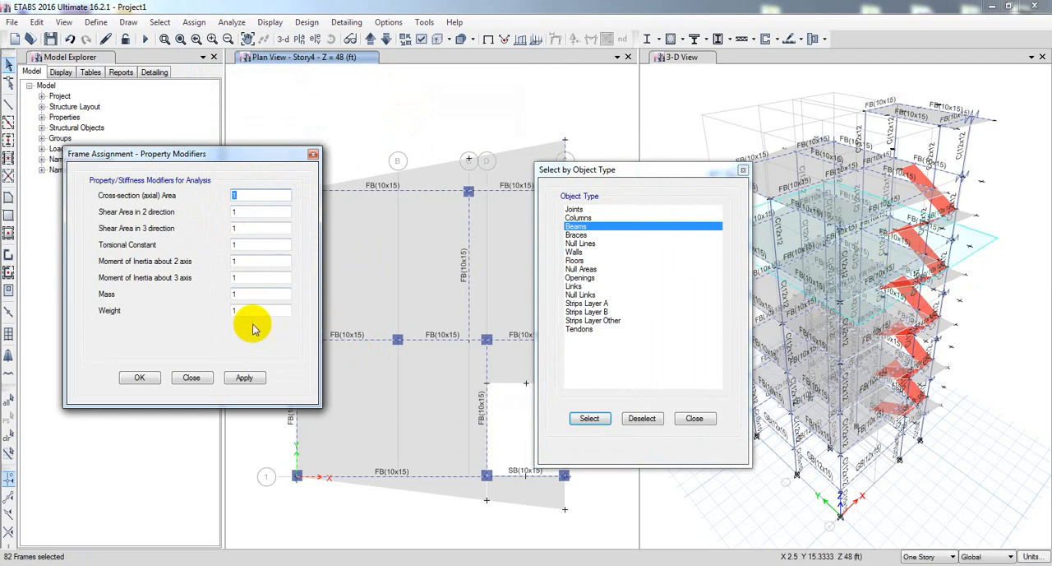
click(251, 378)
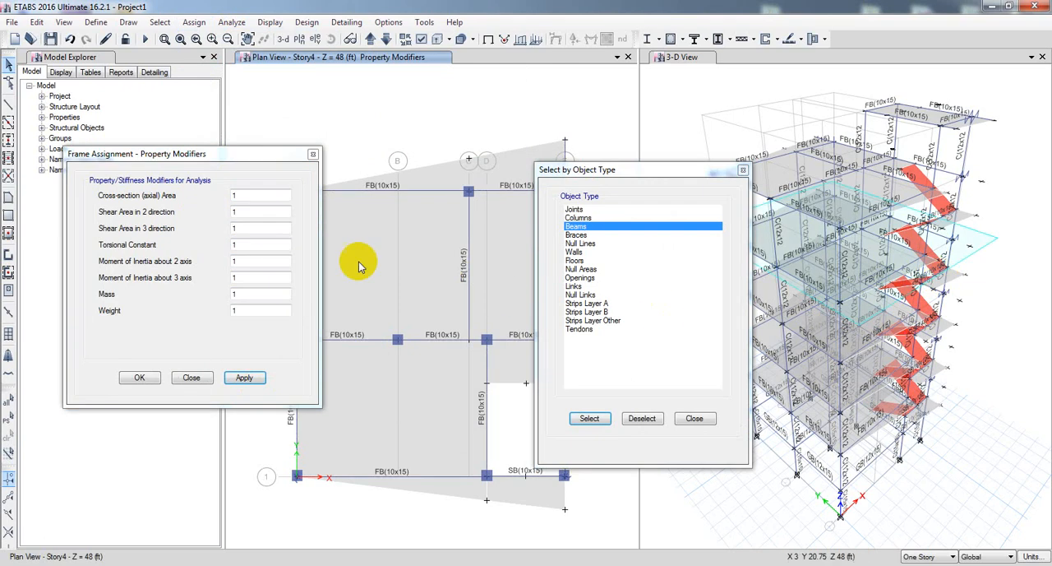
click(9, 418)
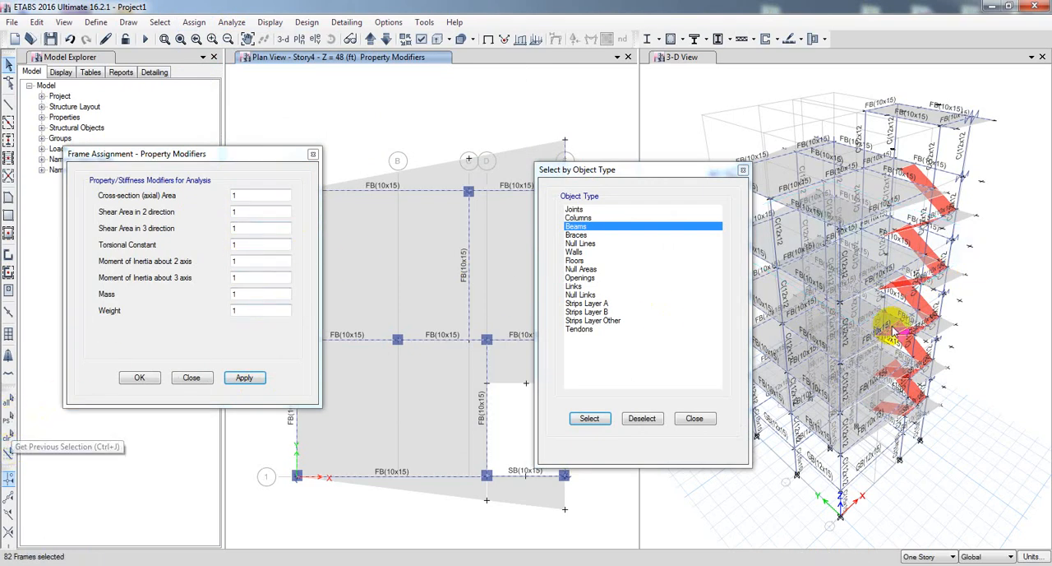
Assign modifiers of 0.35 for the torsional constant and the moments of inertia about the 2 and 3 axes to the beams.
double_click(251, 243)
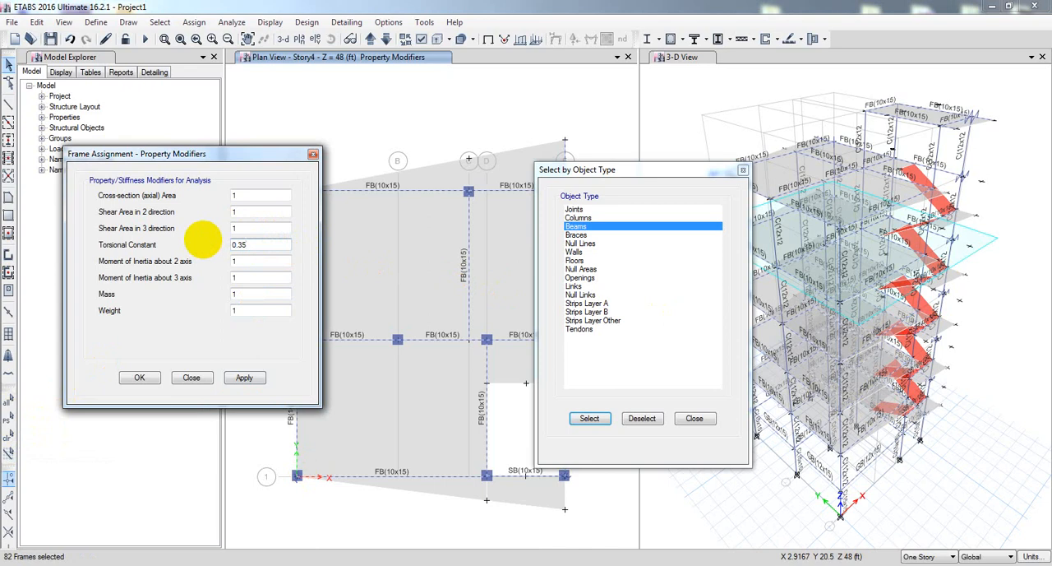
double_click(238, 260)
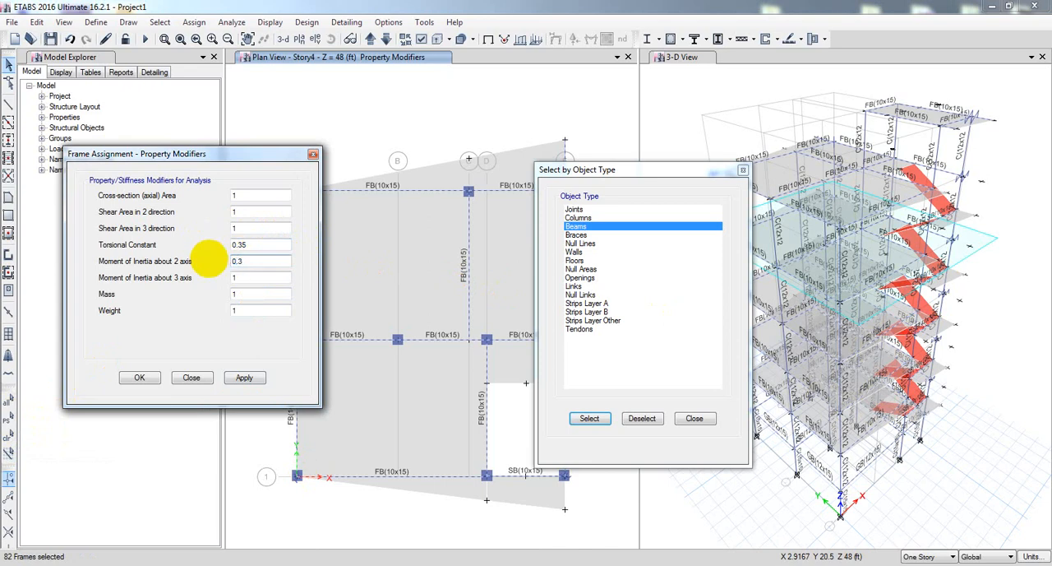
double_click(238, 278)
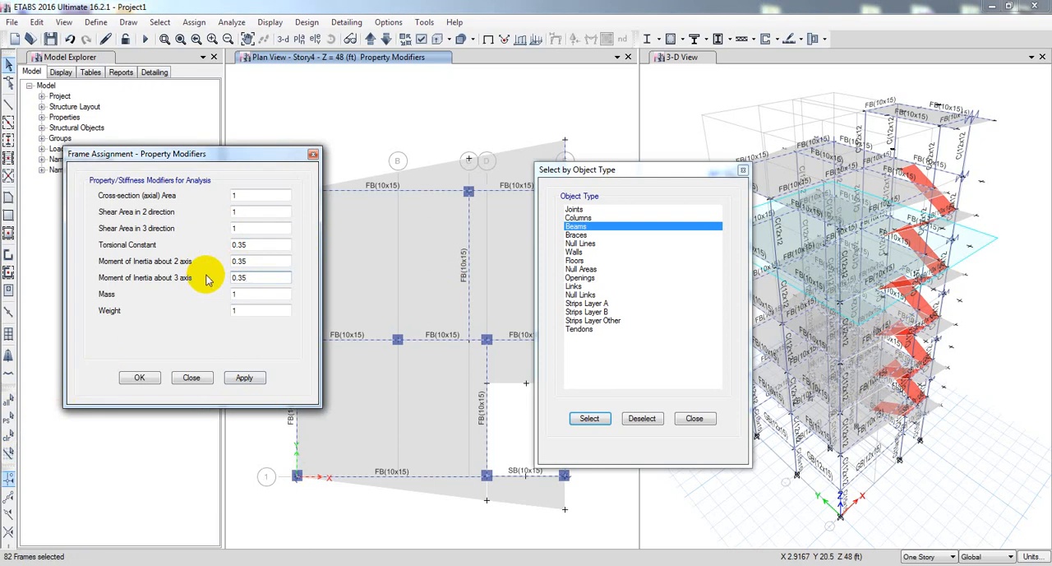
click(257, 260)
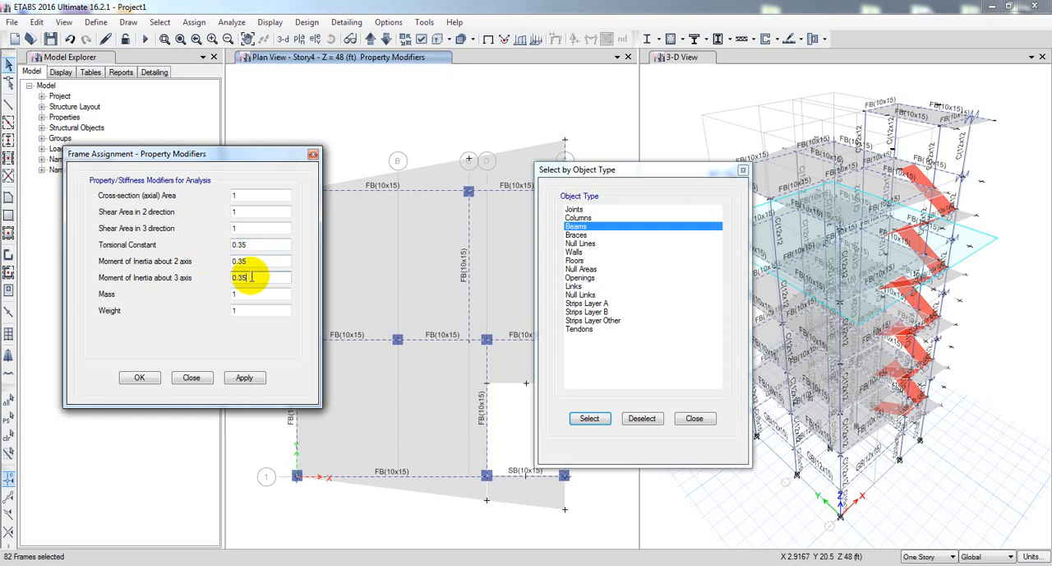
click(251, 277)
click(251, 379)
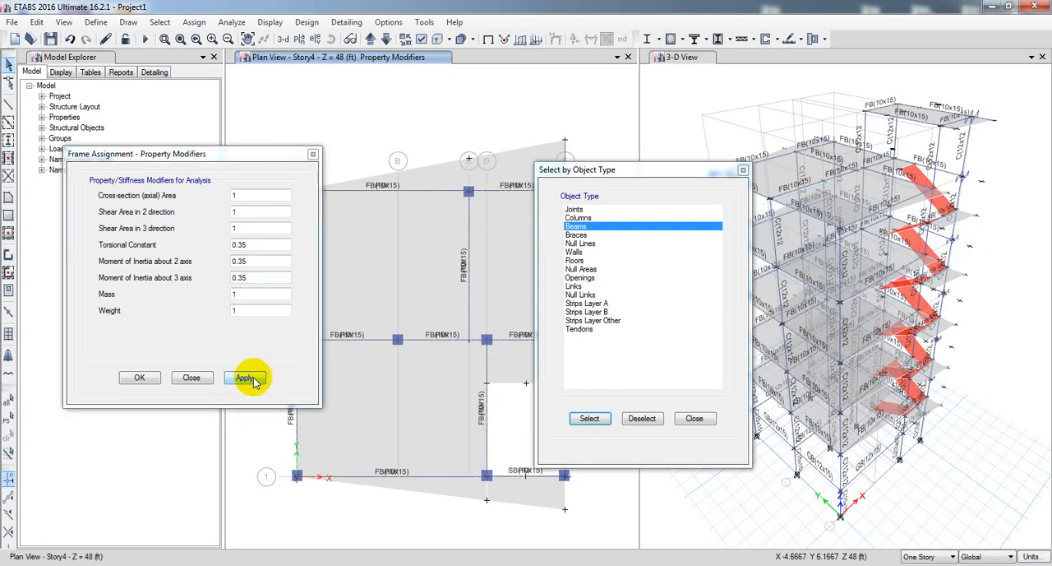
click(192, 377)
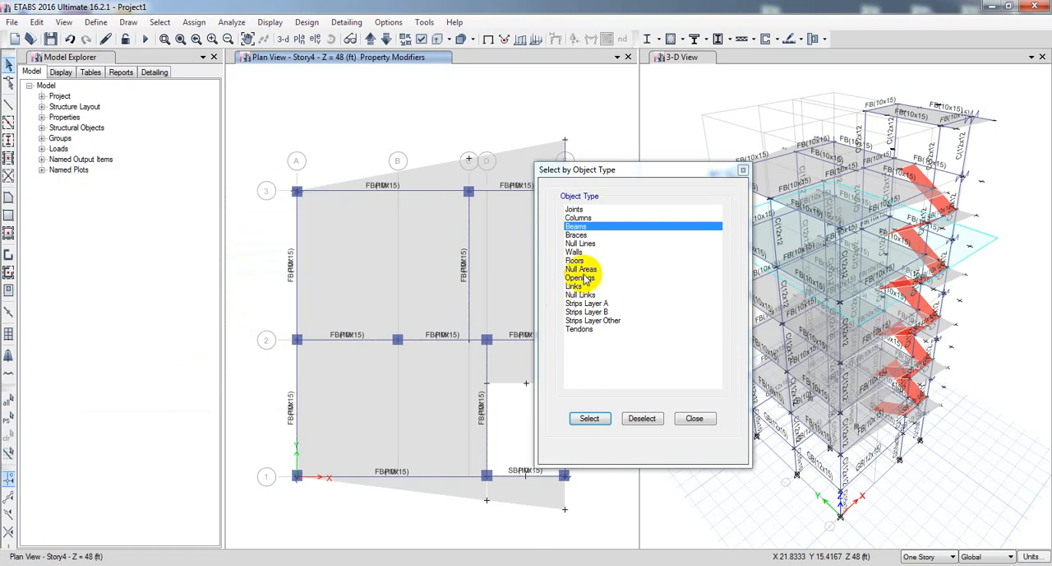
Select all columns of the model by object type and close the selection dialog.
click(579, 218)
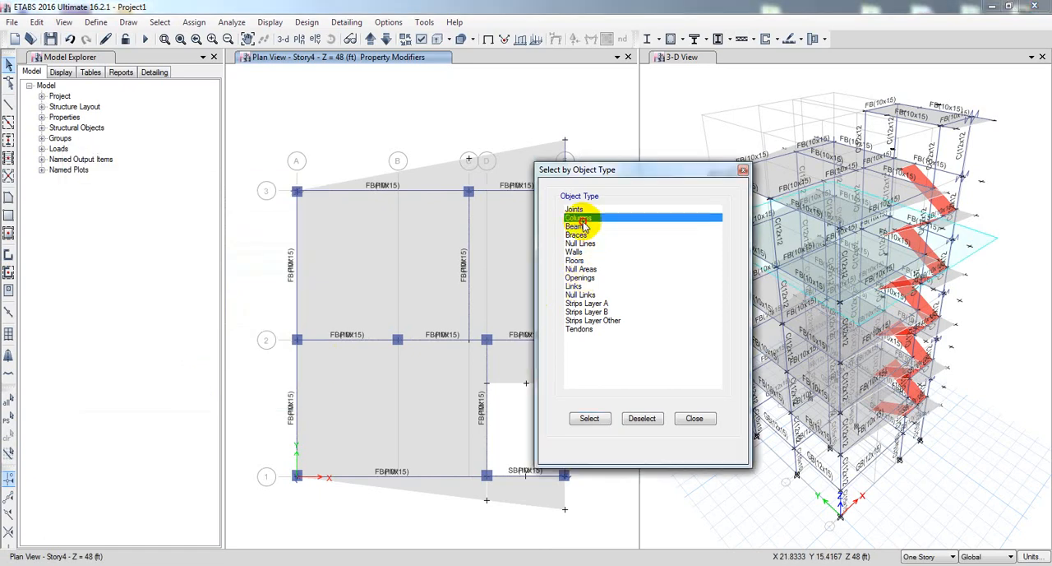
click(590, 419)
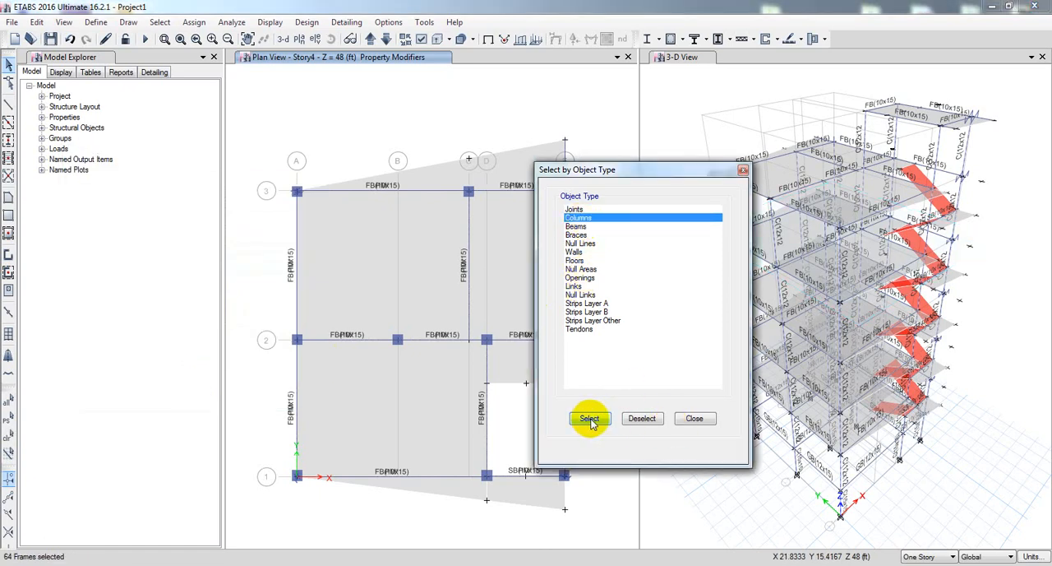
click(694, 419)
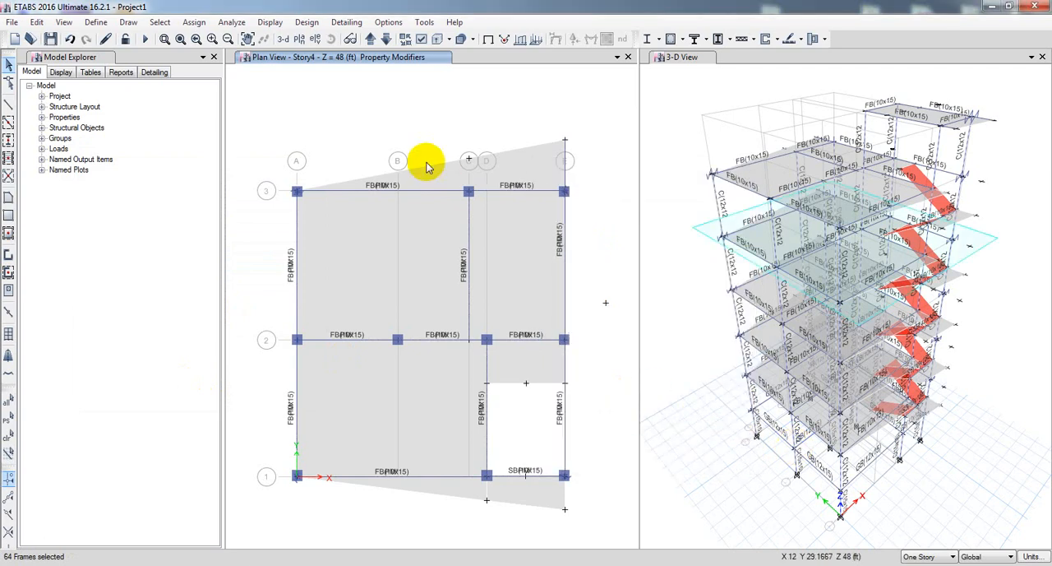
Assign modifiers of 0.7 for the torsional constant and the moments of inertia about the 2 and 3 axes to the selected columns.
click(195, 23)
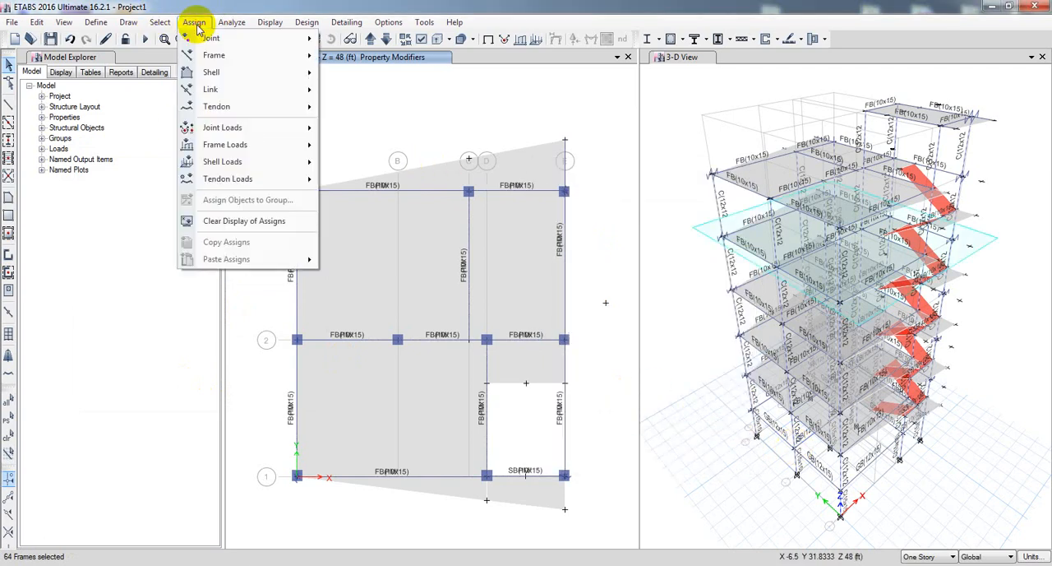
mouse_move(247, 55)
click(387, 71)
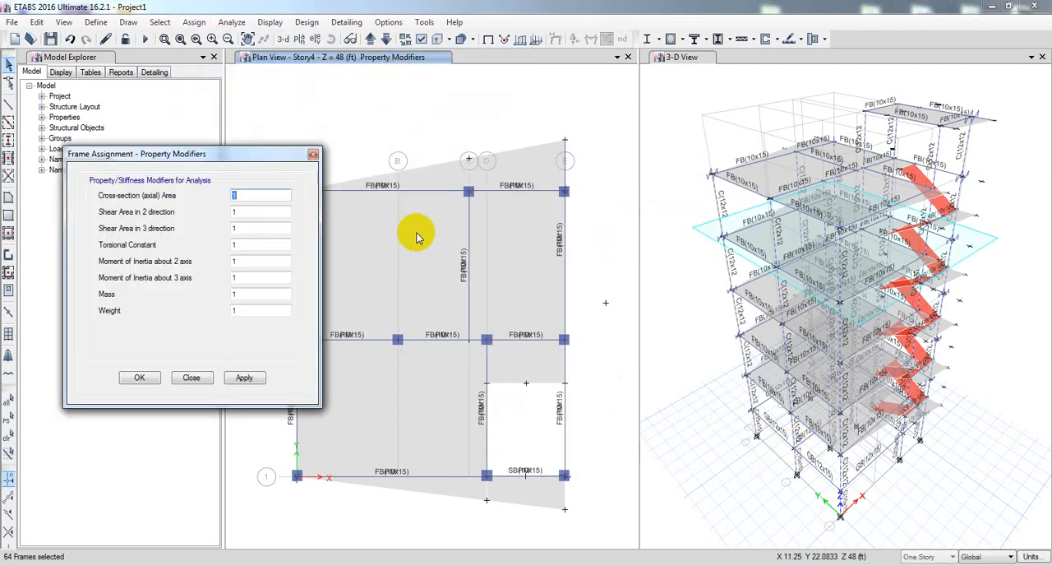
double_click(265, 244)
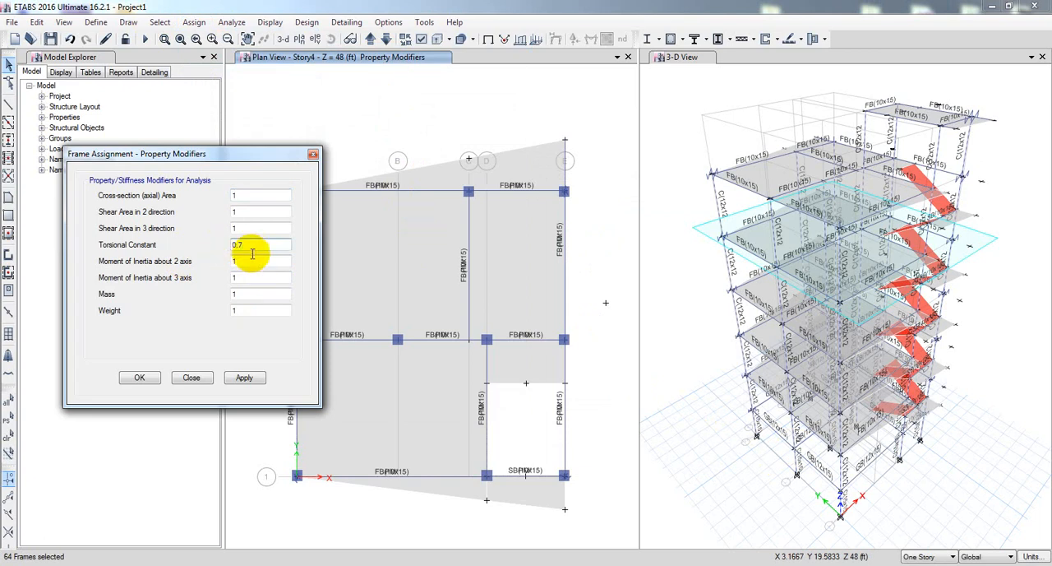
drag(255, 262, 190, 267)
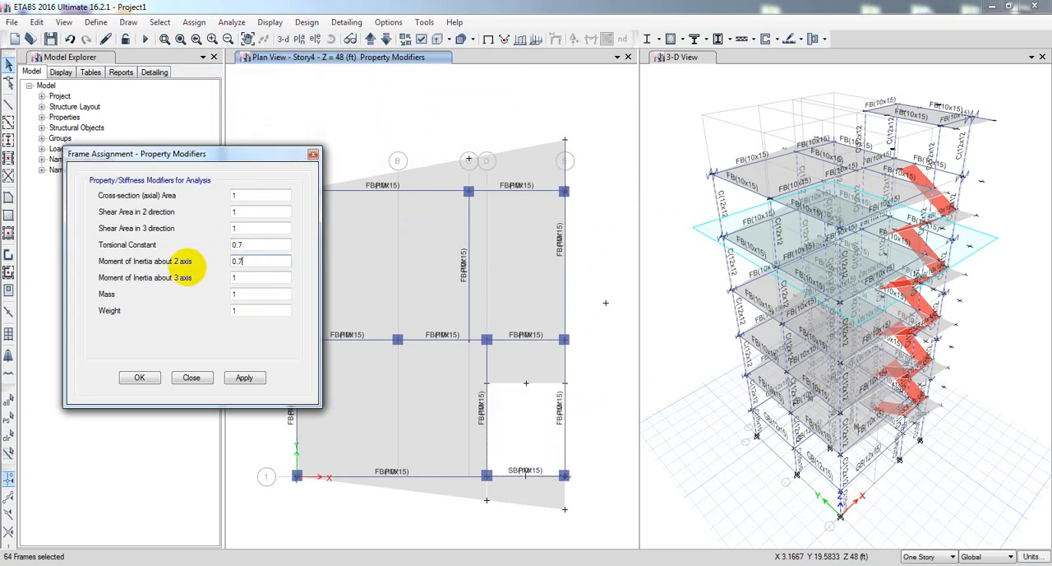
drag(282, 278, 226, 278)
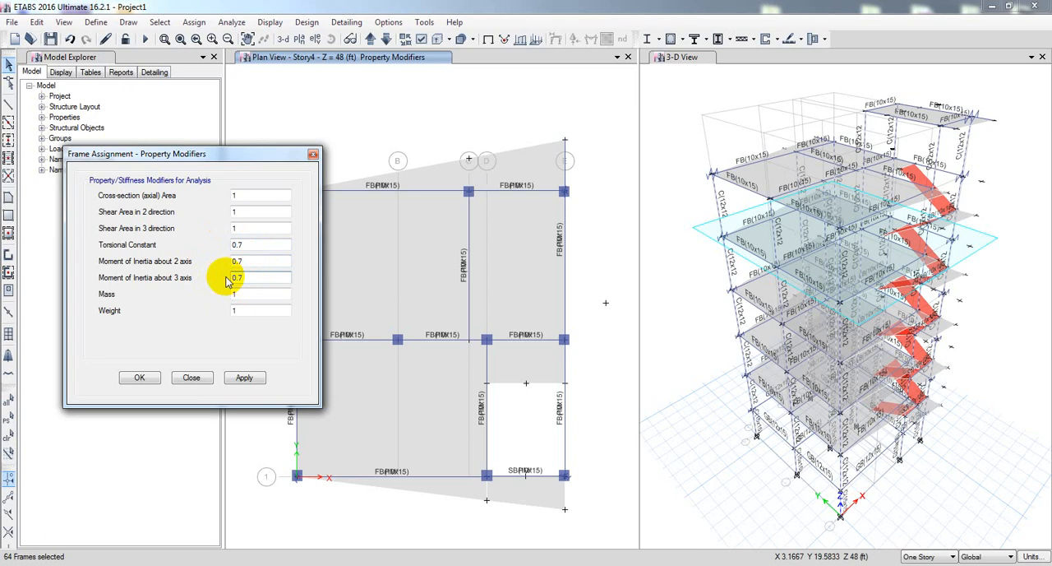
click(219, 352)
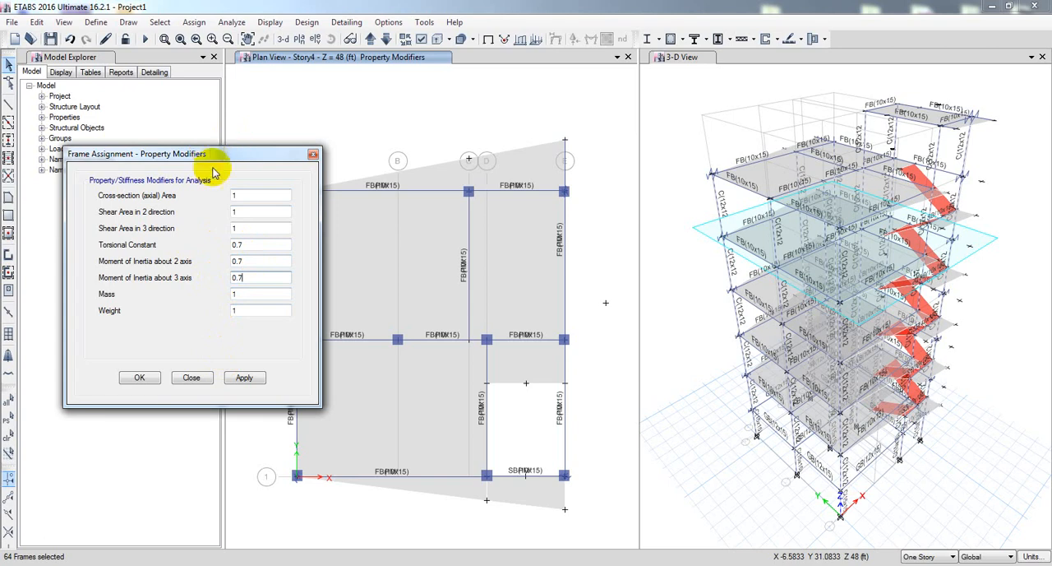
click(245, 378)
click(138, 377)
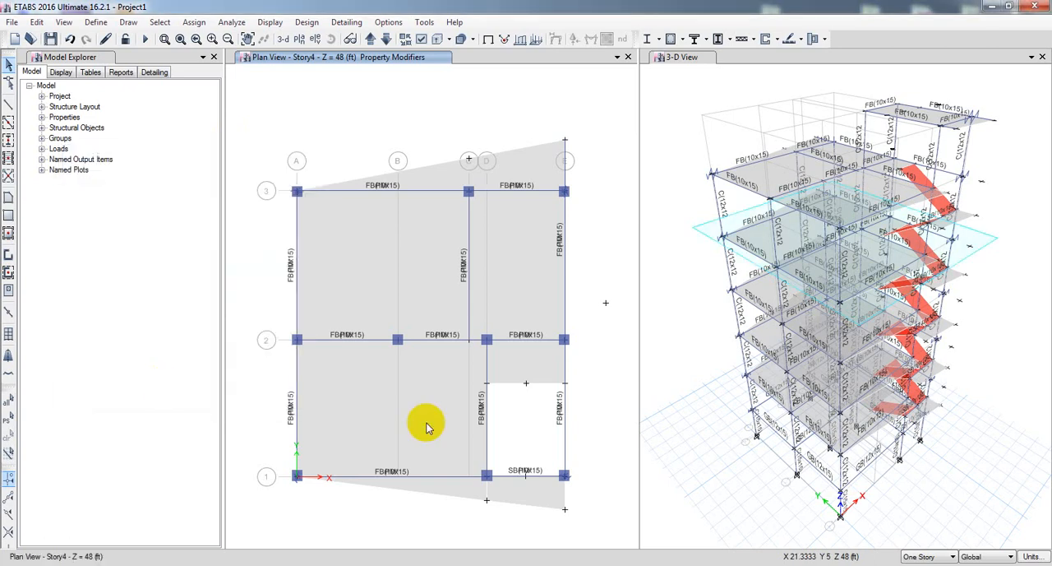
click(603, 352)
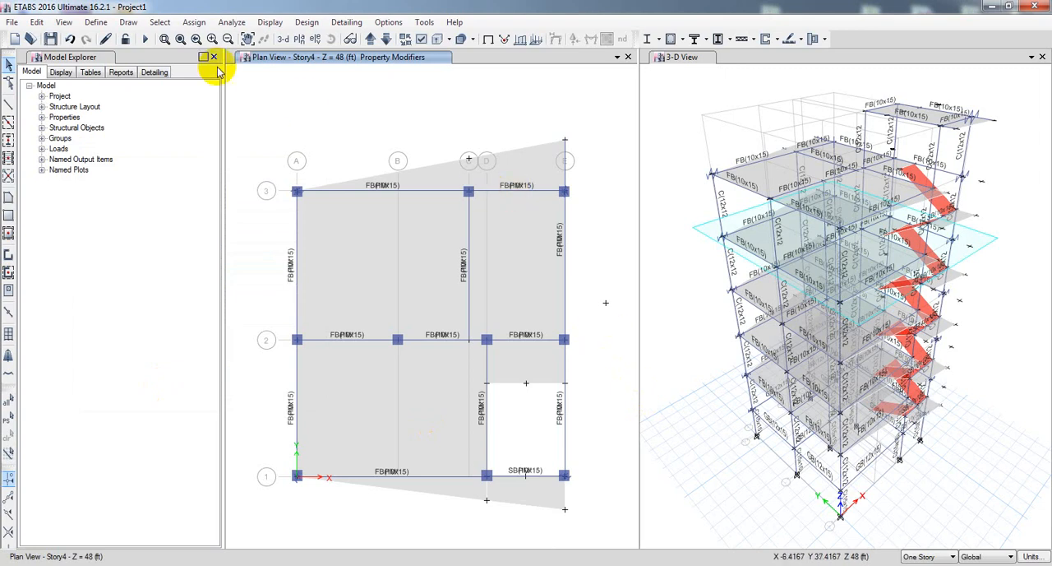
Run the analysis of the model and start the concrete frame design check.
click(145, 40)
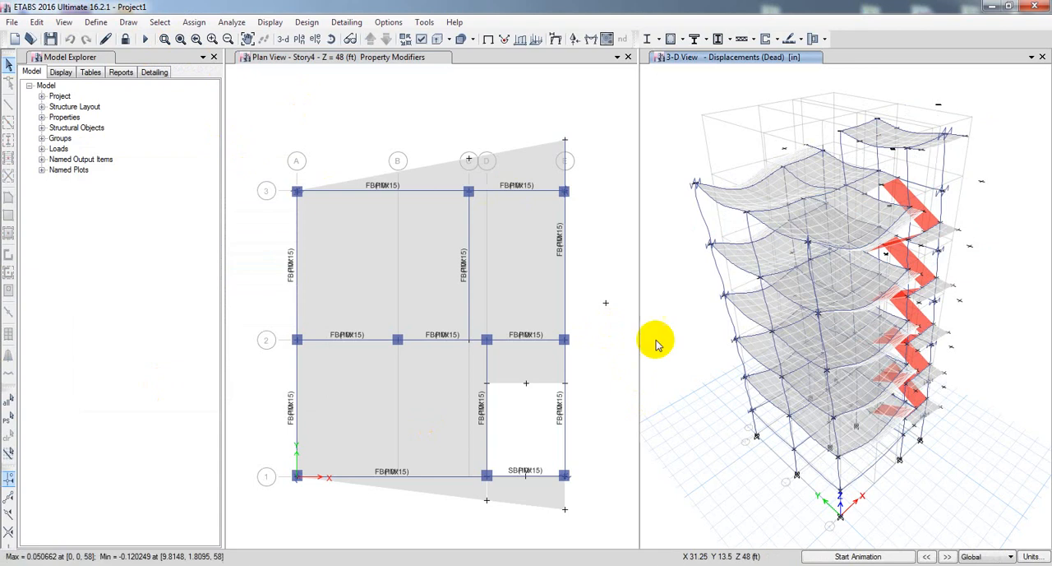
middle_drag(684, 414, 712, 421)
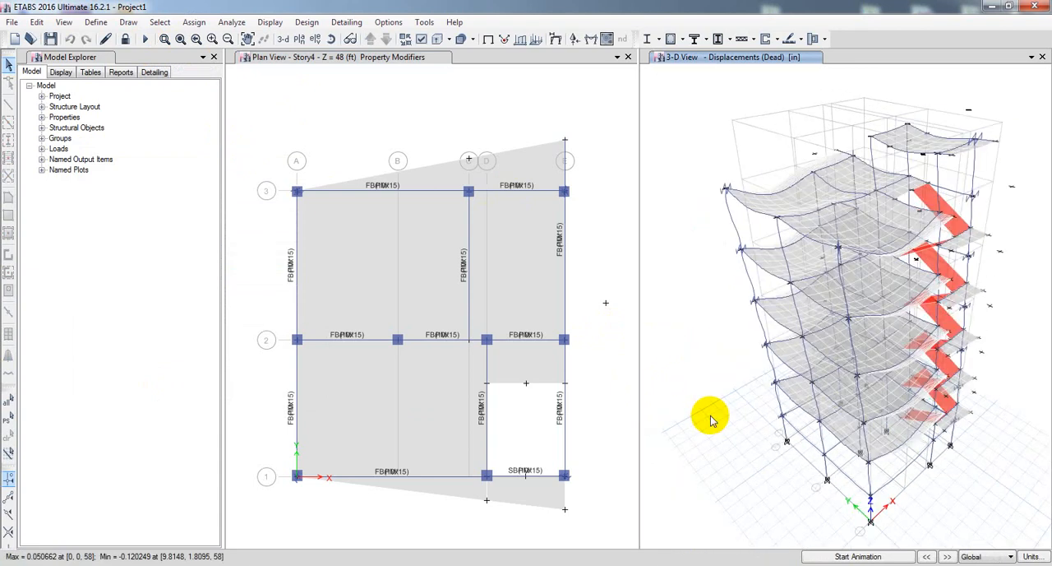
click(683, 41)
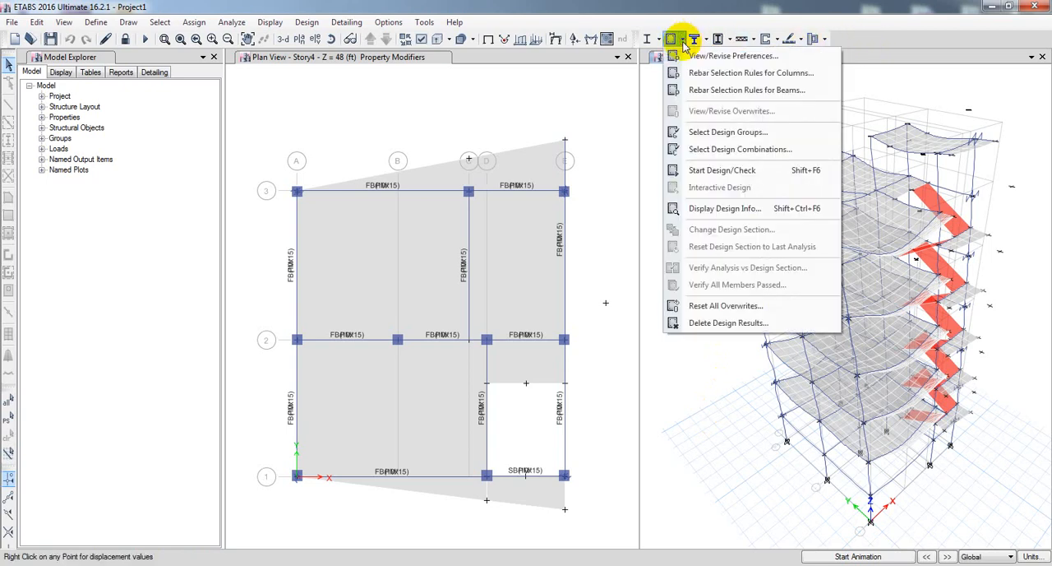
click(715, 170)
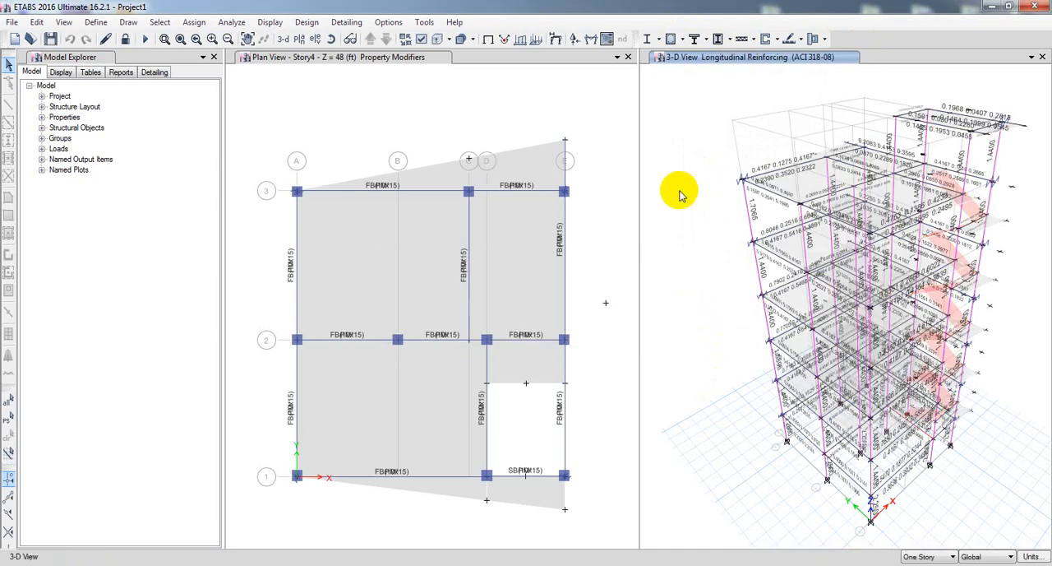
Verify that all concrete members passed the design check and decline selecting the failed frames.
click(682, 39)
click(695, 285)
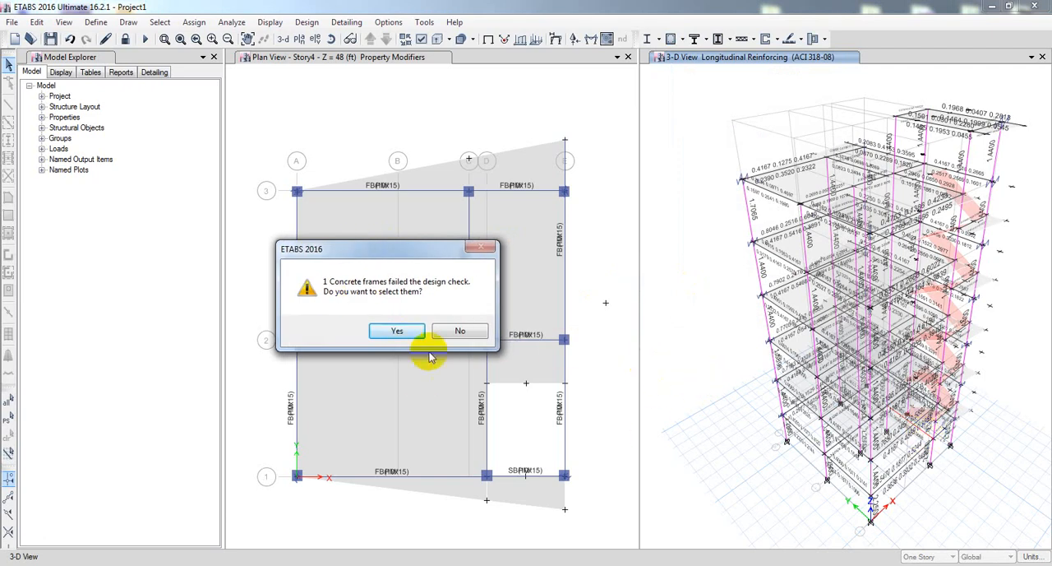
click(456, 329)
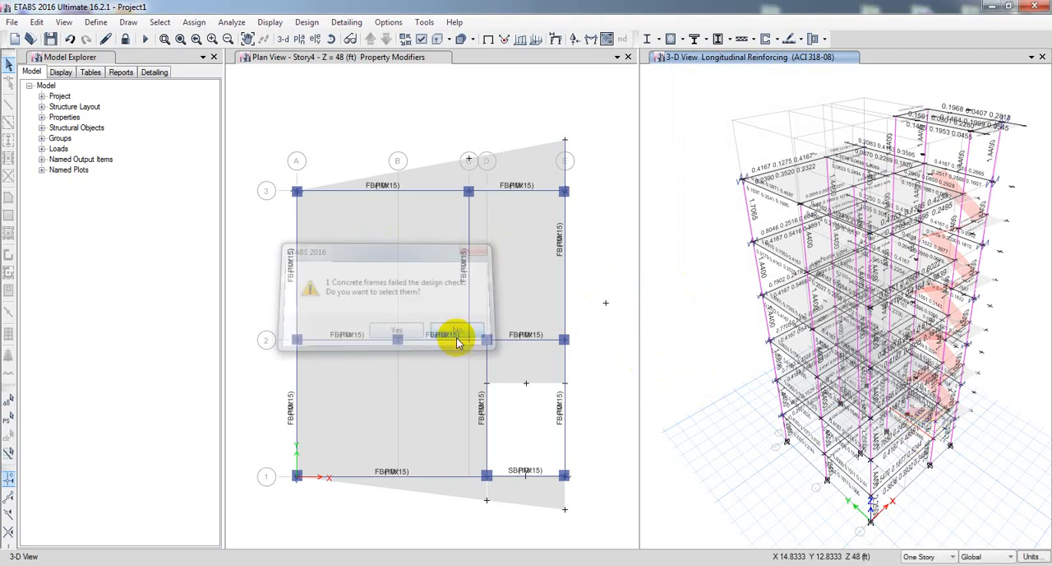
Overwrite the framing type of Ground Floor beam B12 with Sway Intermediate in its concrete design information.
right_click(920, 429)
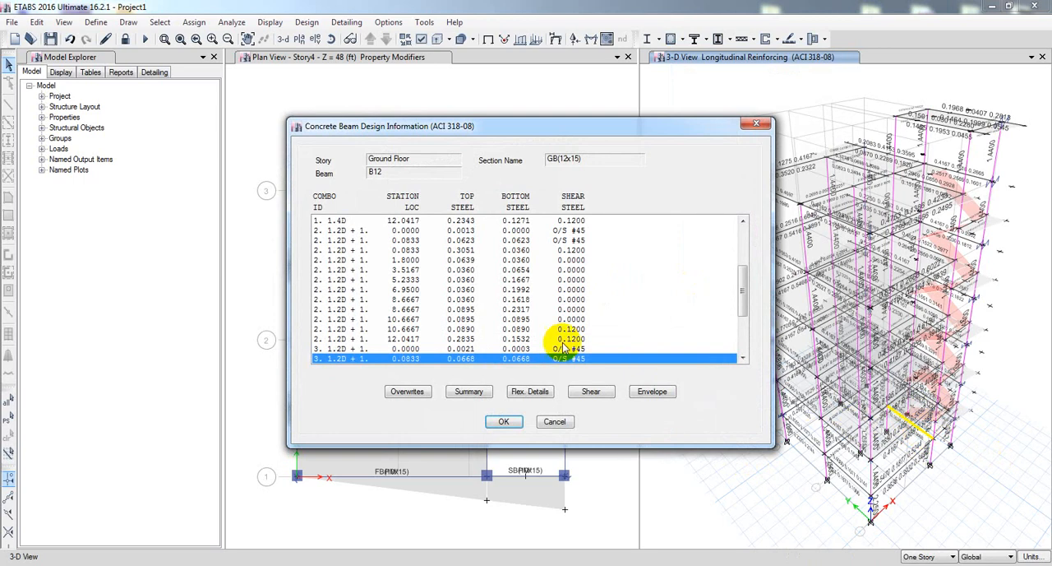
click(409, 391)
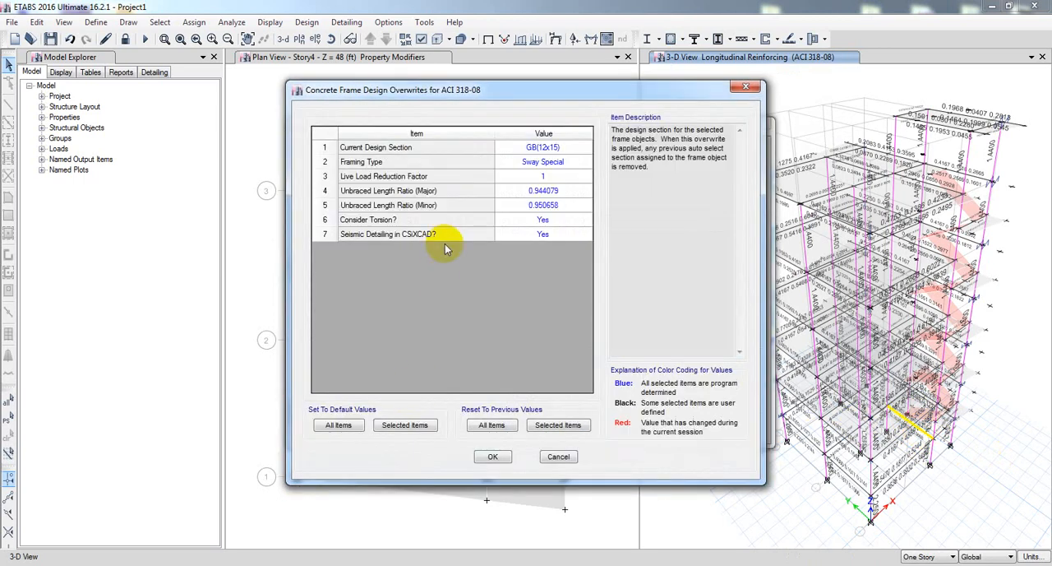
drag(546, 92, 394, 92)
click(403, 163)
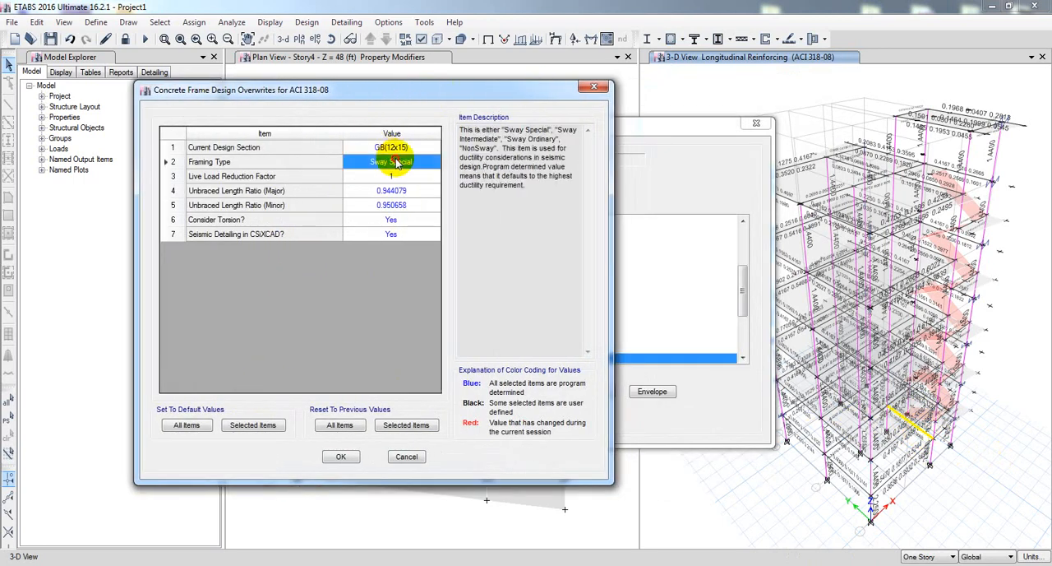
click(413, 163)
click(402, 184)
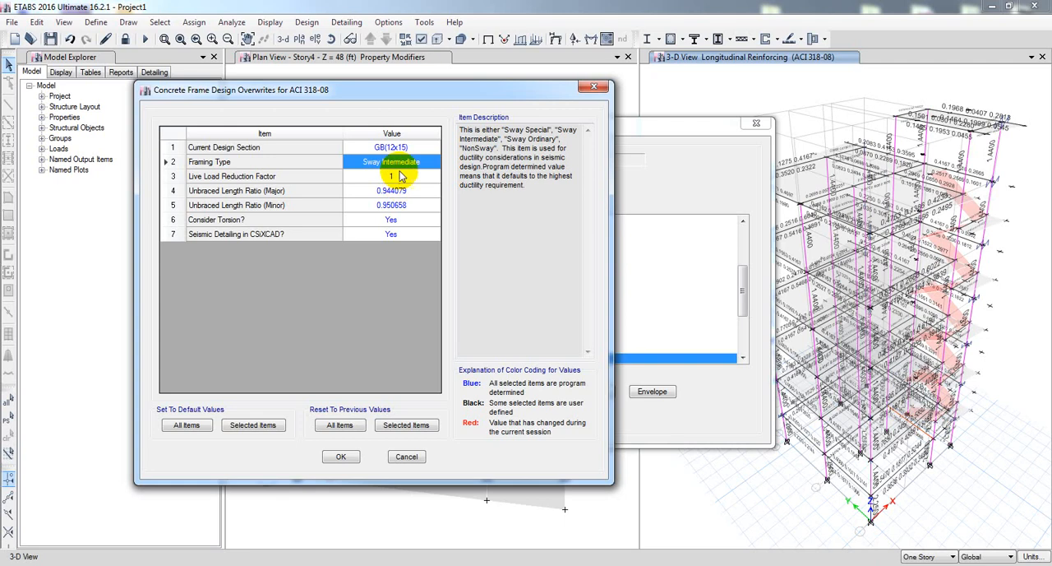
click(340, 456)
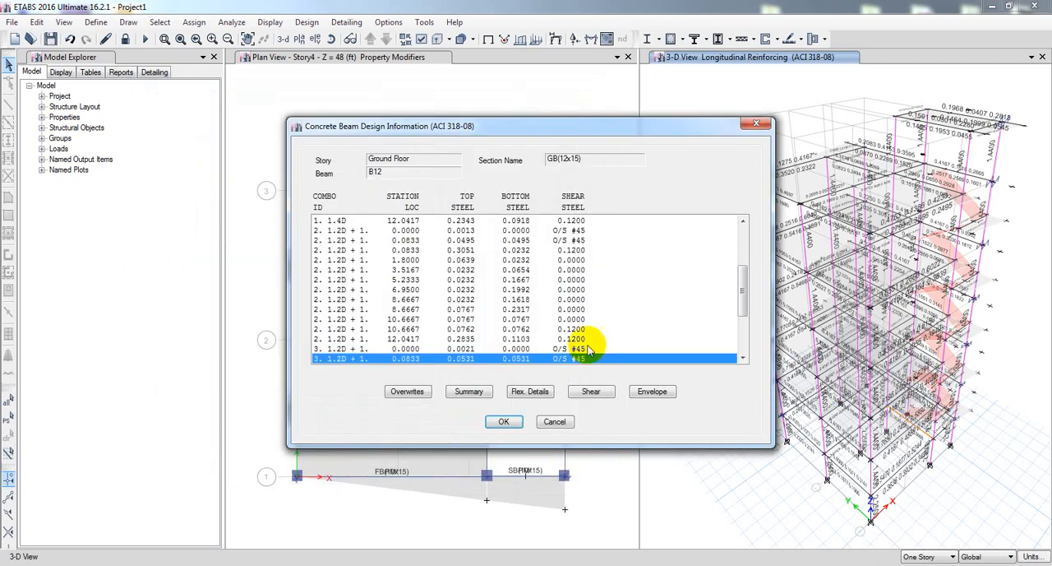
Overwrite the framing type of Ground Floor beam B12 with Sway Special and set its seismic detailing in CSiXCAD to No.
click(407, 391)
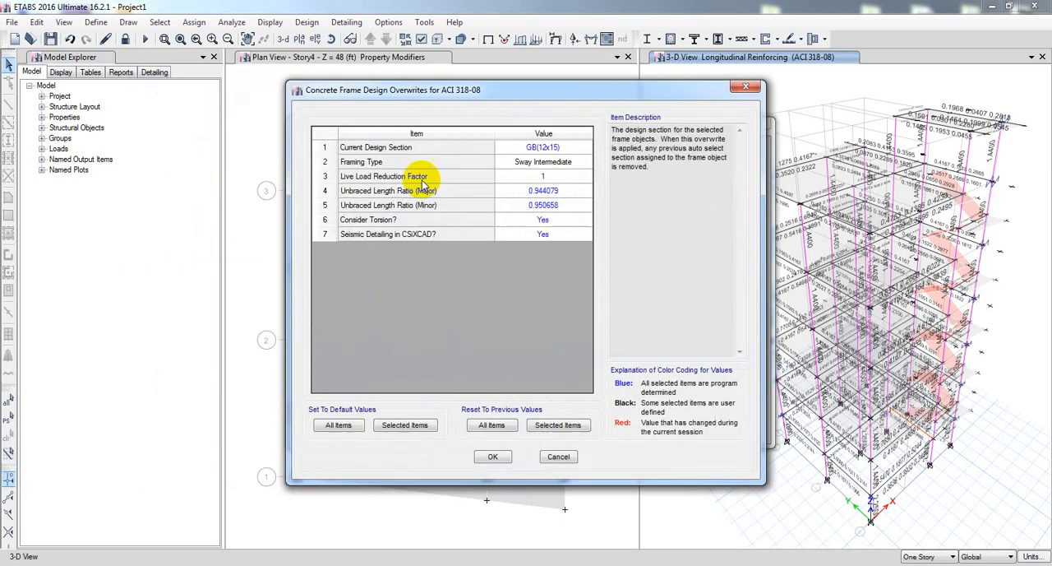
click(545, 162)
click(551, 163)
click(546, 175)
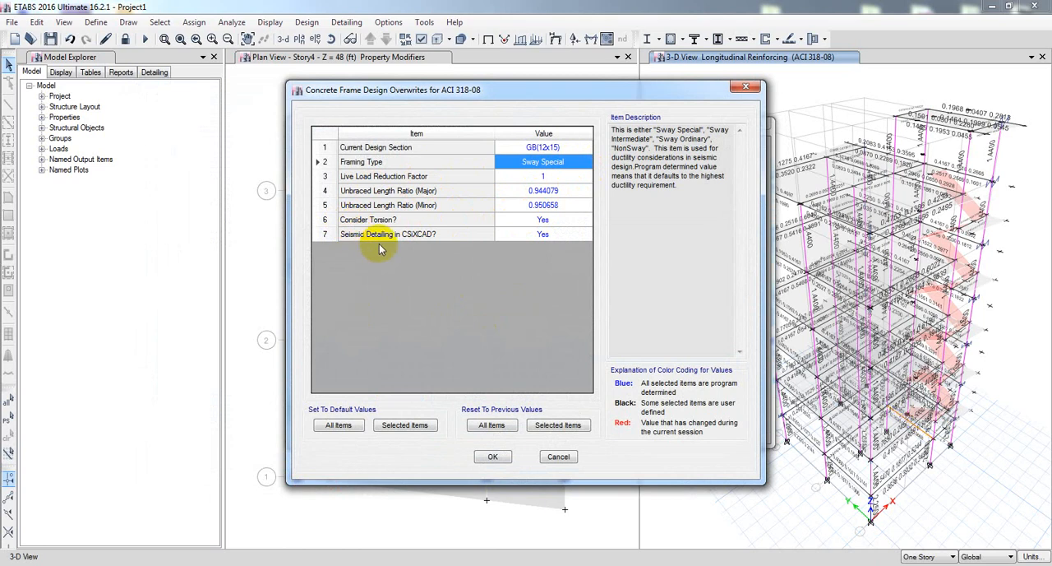
click(545, 234)
click(583, 235)
click(528, 255)
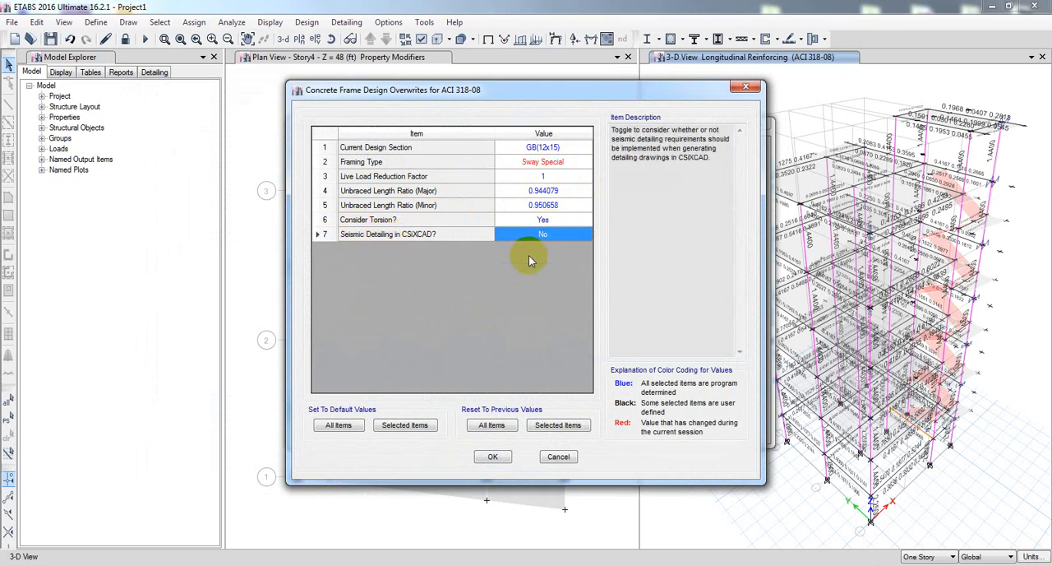
click(493, 456)
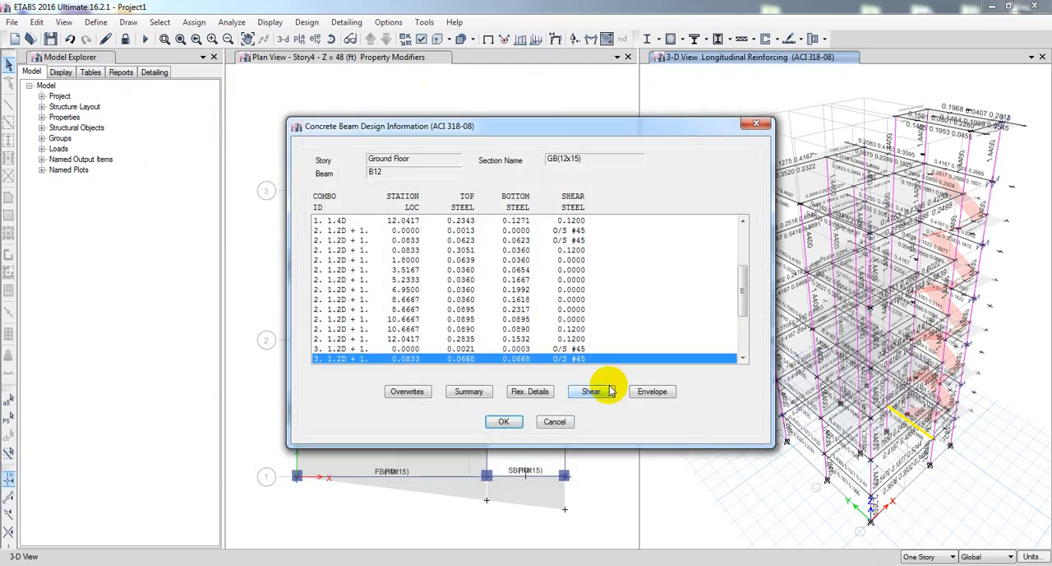
Set seismic detailing in CSiXCAD to Yes and Consider Torsion to No in beam B12's design overwrites.
click(408, 392)
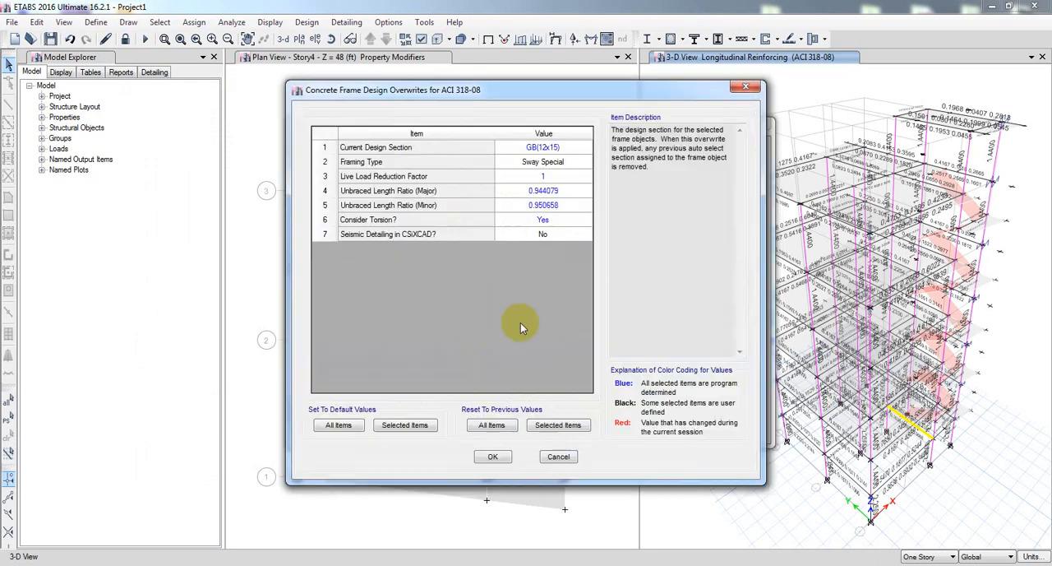
click(555, 235)
click(550, 238)
click(533, 247)
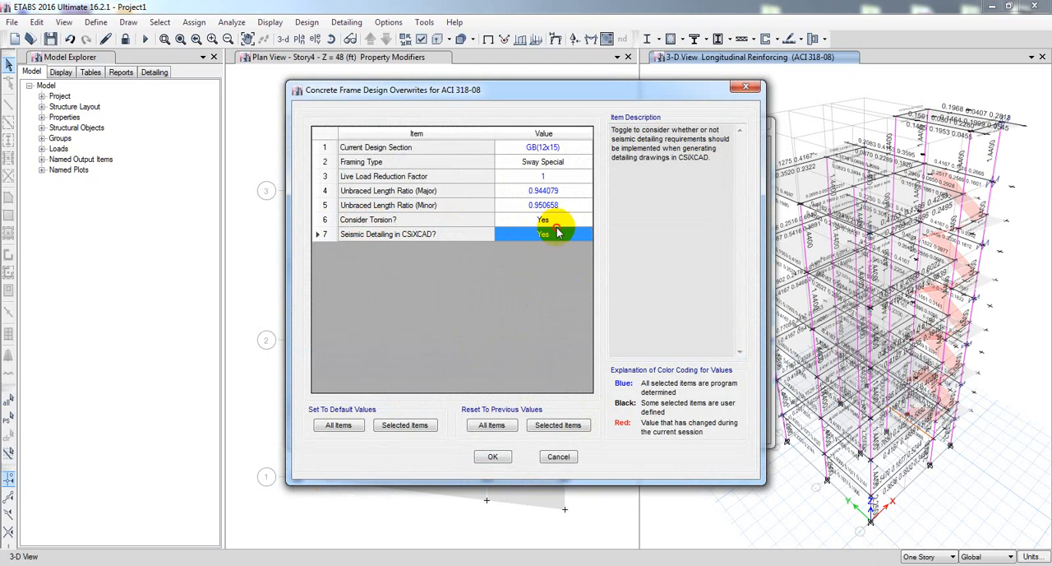
click(573, 220)
click(573, 220)
click(525, 240)
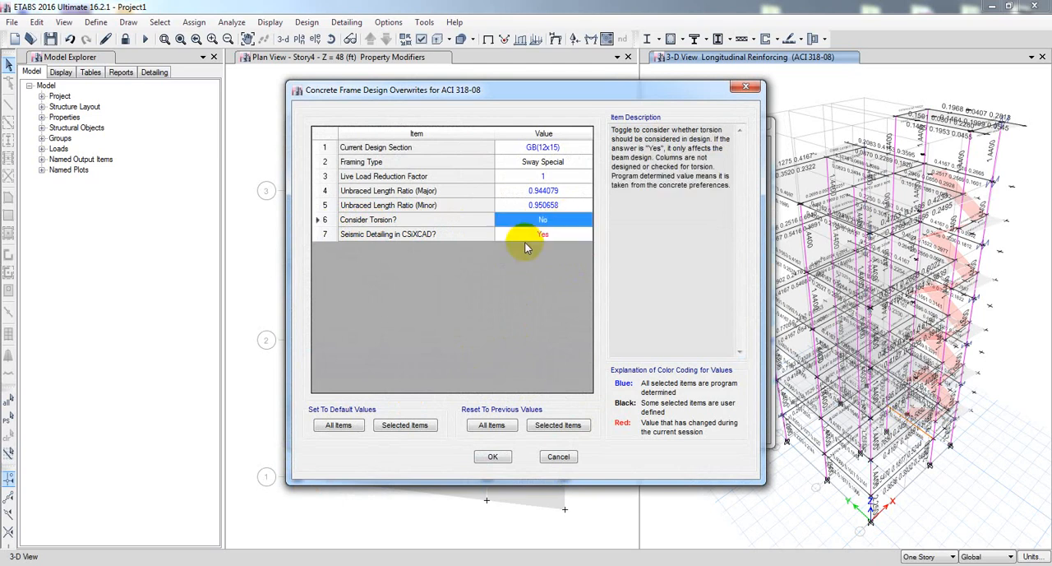
click(492, 458)
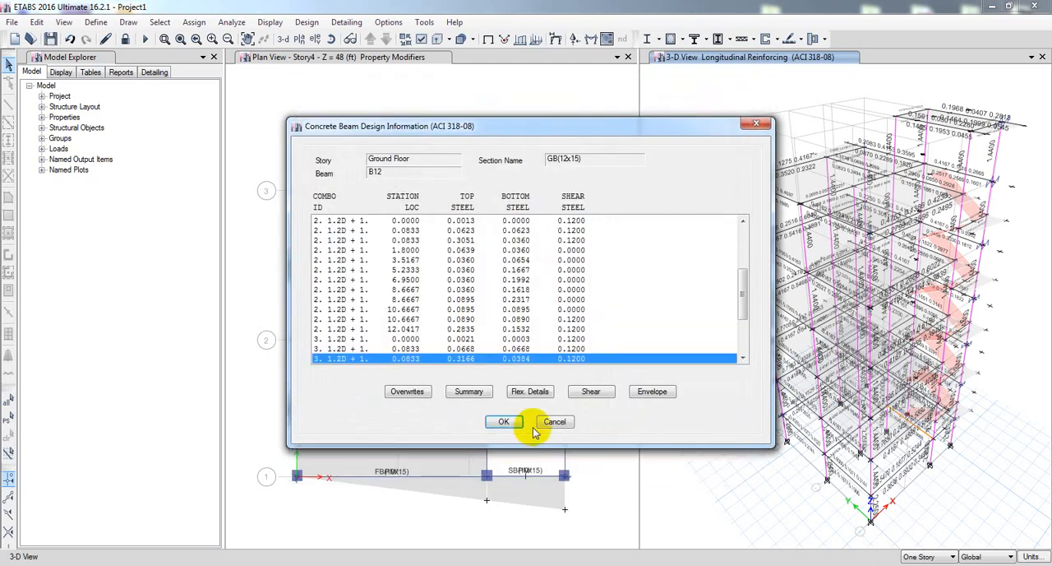
Examine the flexural and shear reinforcement in beam B12's envelope design report, and leave its design information without accepting the overwrites.
drag(747, 286, 749, 368)
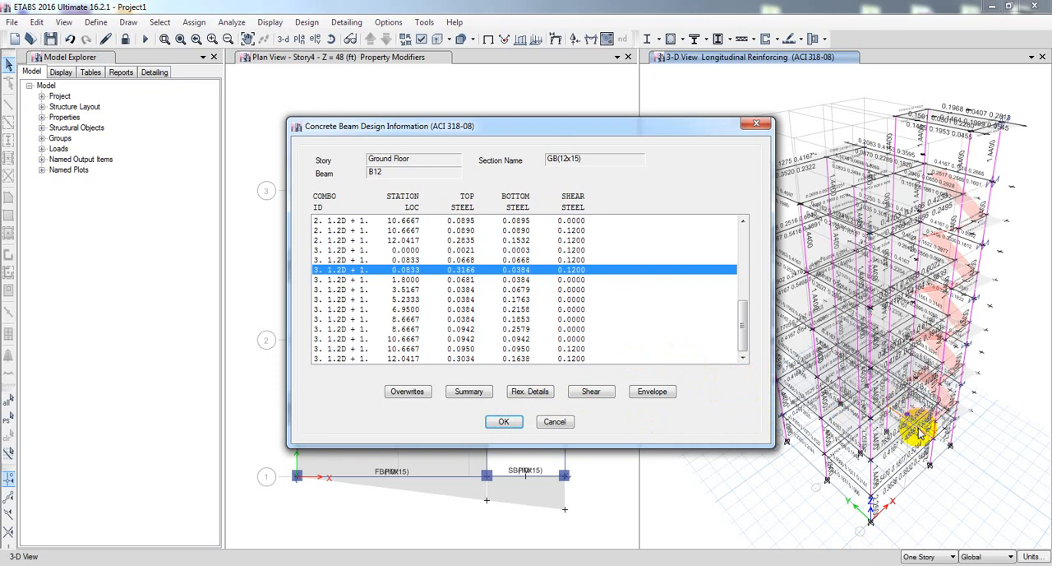
click(651, 391)
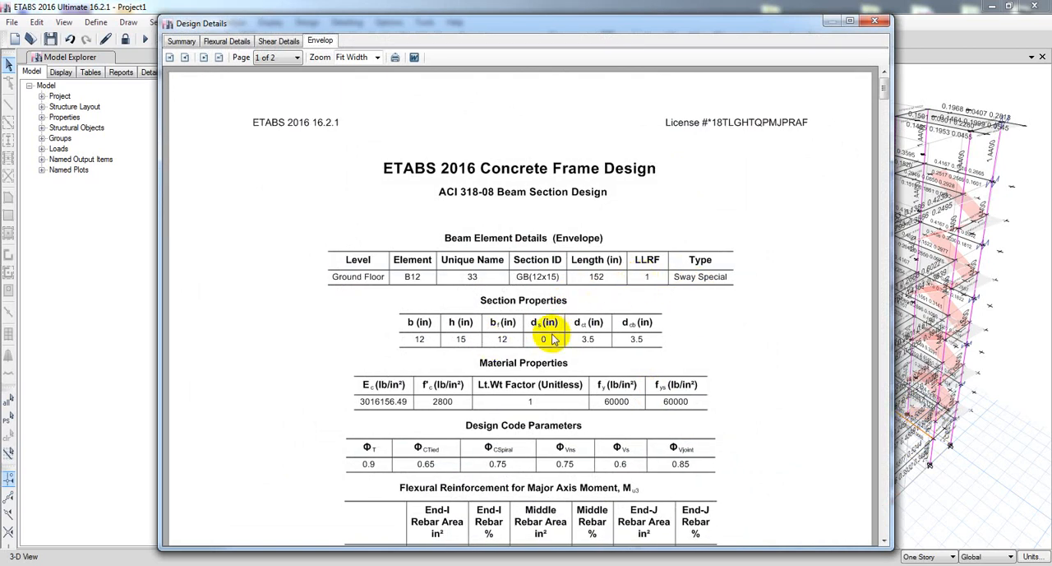
scroll(552, 338, down, 3)
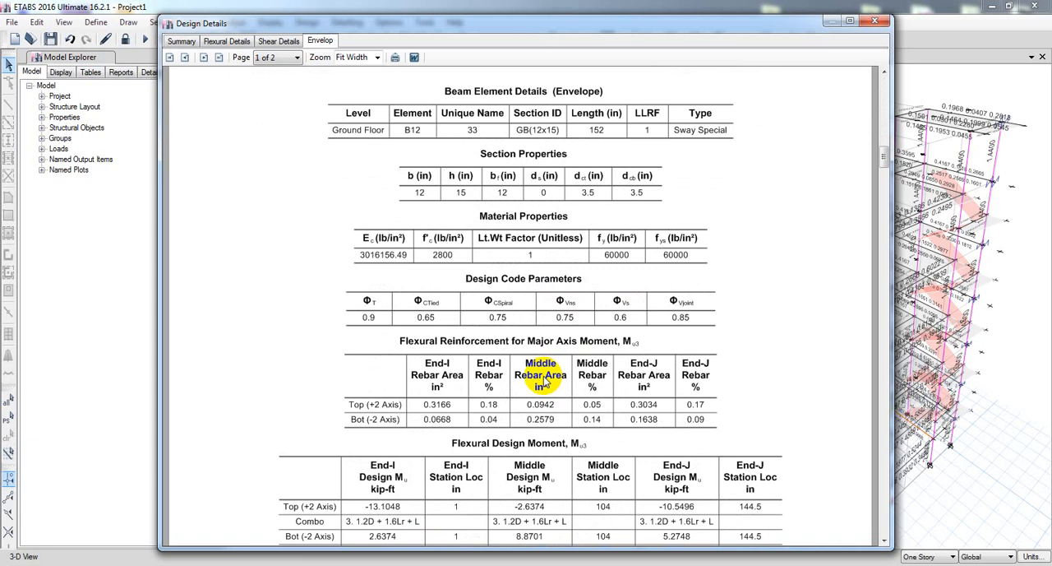
scroll(634, 402, down, 2)
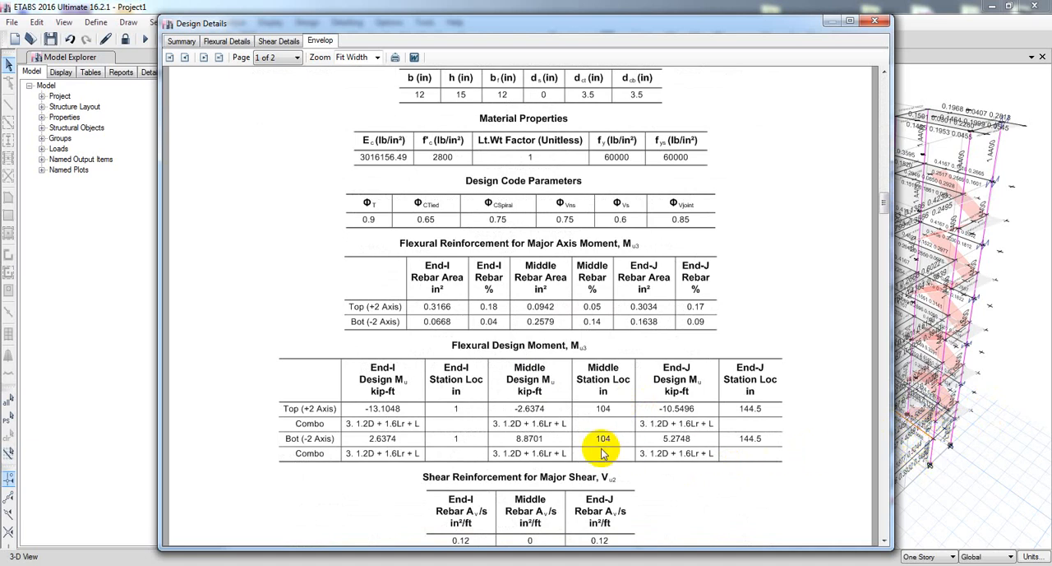
scroll(600, 449, down, 3)
scroll(600, 449, up, 2)
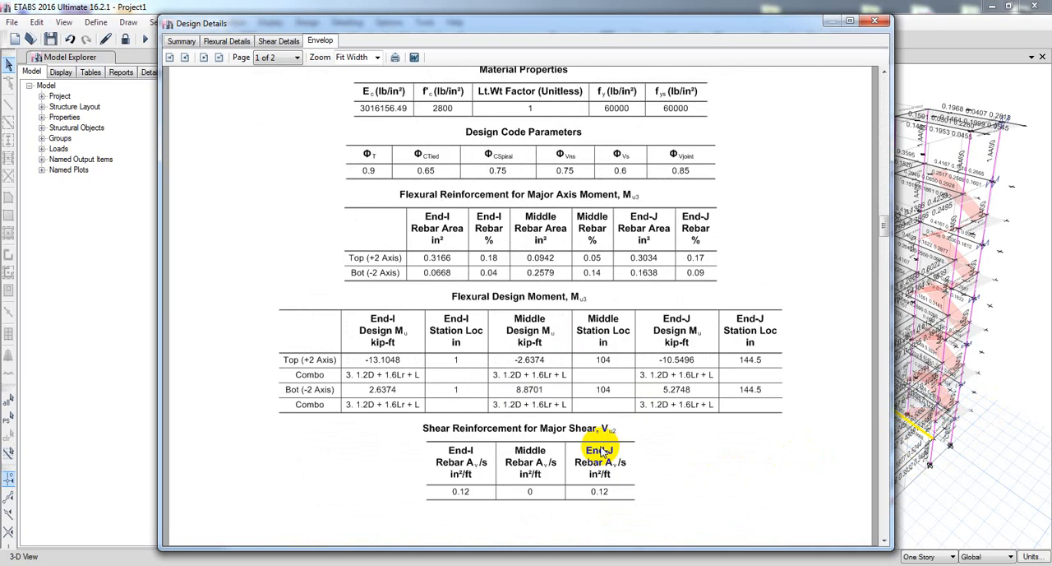
scroll(669, 435, up, 1)
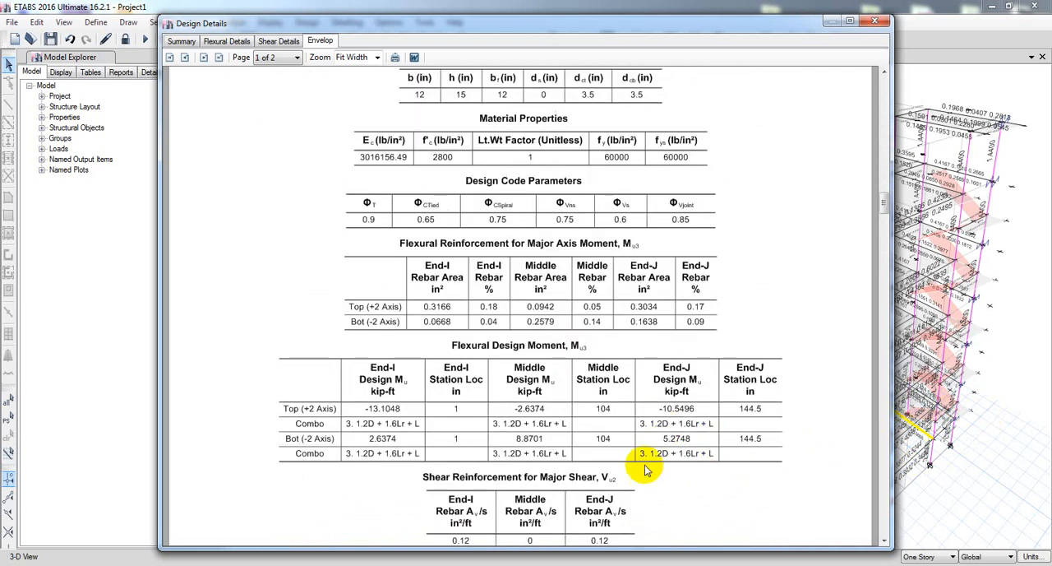
scroll(640, 454, down, 4)
scroll(602, 454, up, 3)
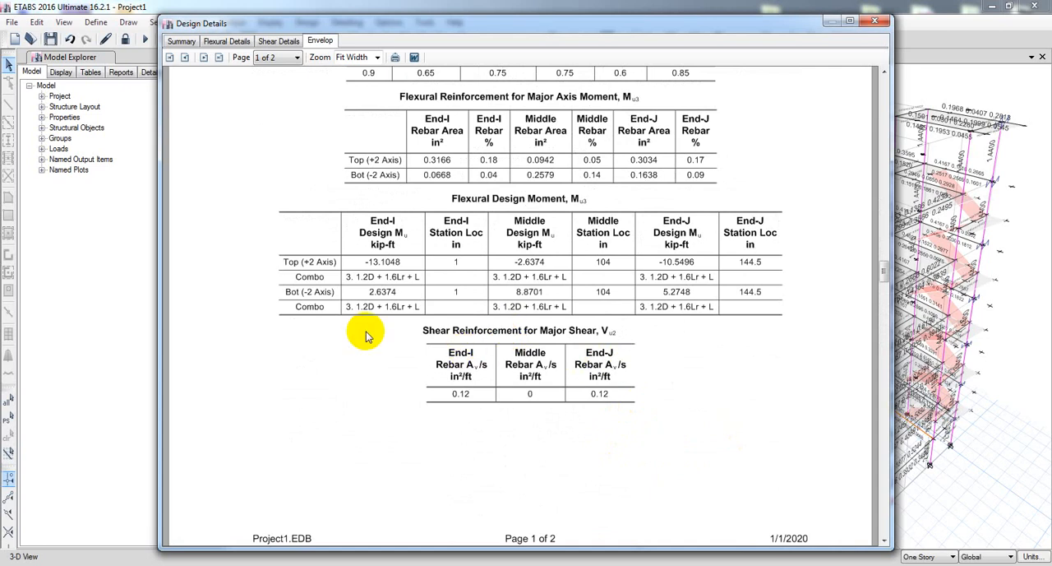
scroll(427, 321, down, 3)
scroll(559, 323, up, 3)
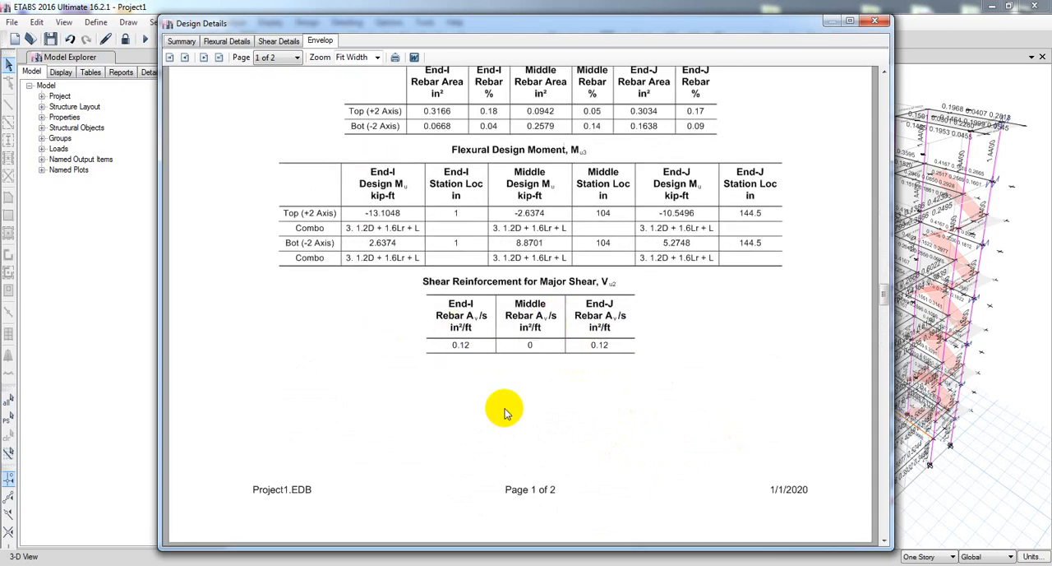
scroll(500, 411, down, 3)
scroll(545, 371, up, 4)
scroll(558, 369, up, 4)
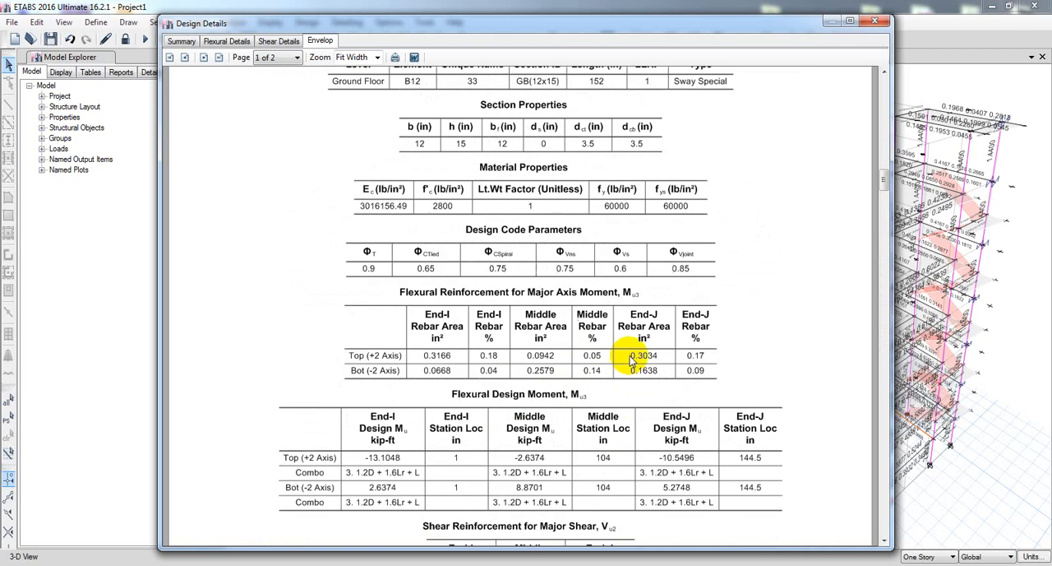
click(875, 21)
click(554, 421)
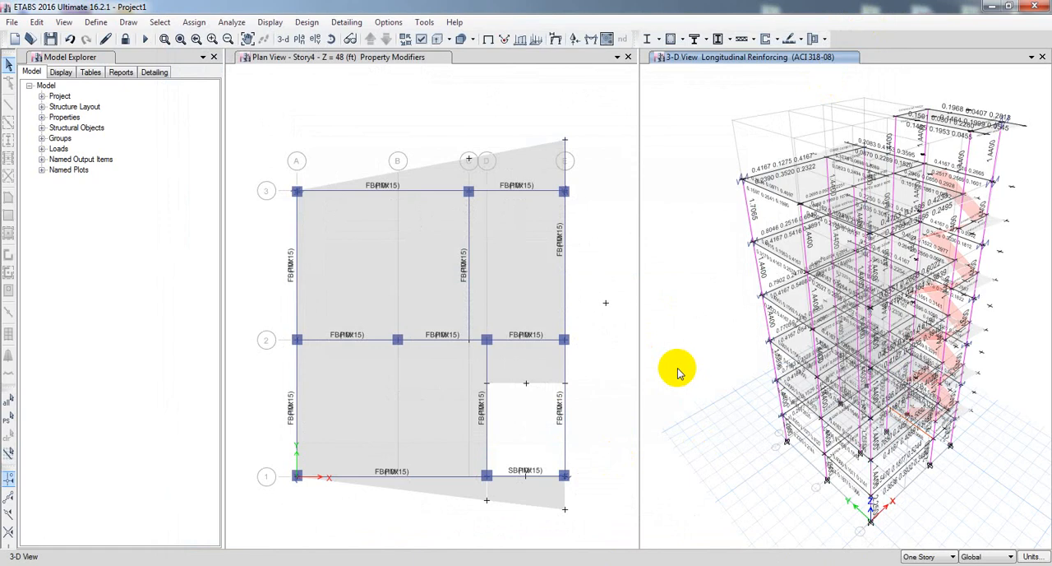
Switch the longitudinal reinforcing view from 3-D to the plan of the Terrace level.
middle_drag(708, 379, 719, 412)
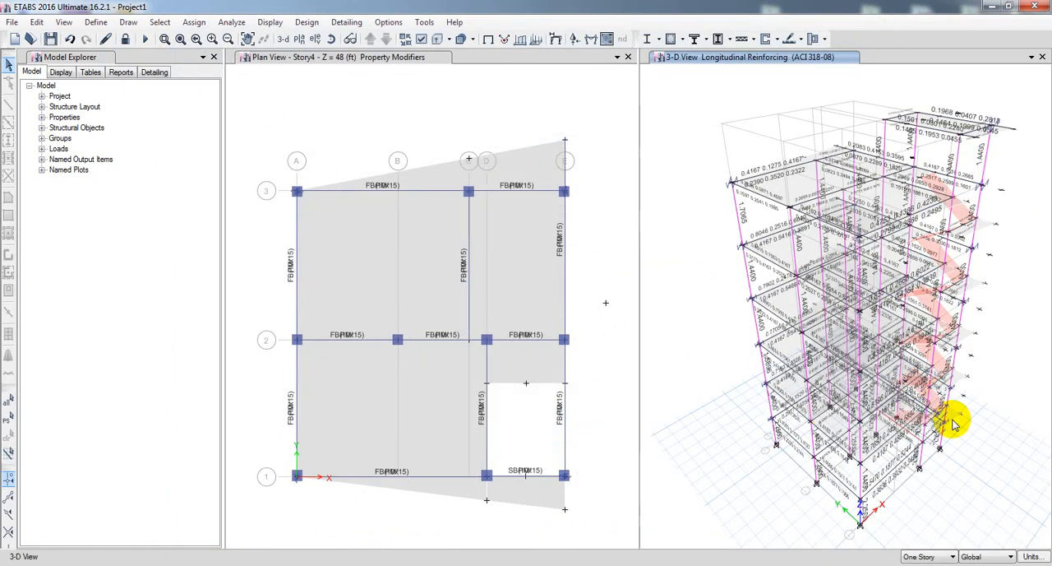
middle_drag(740, 483, 733, 483)
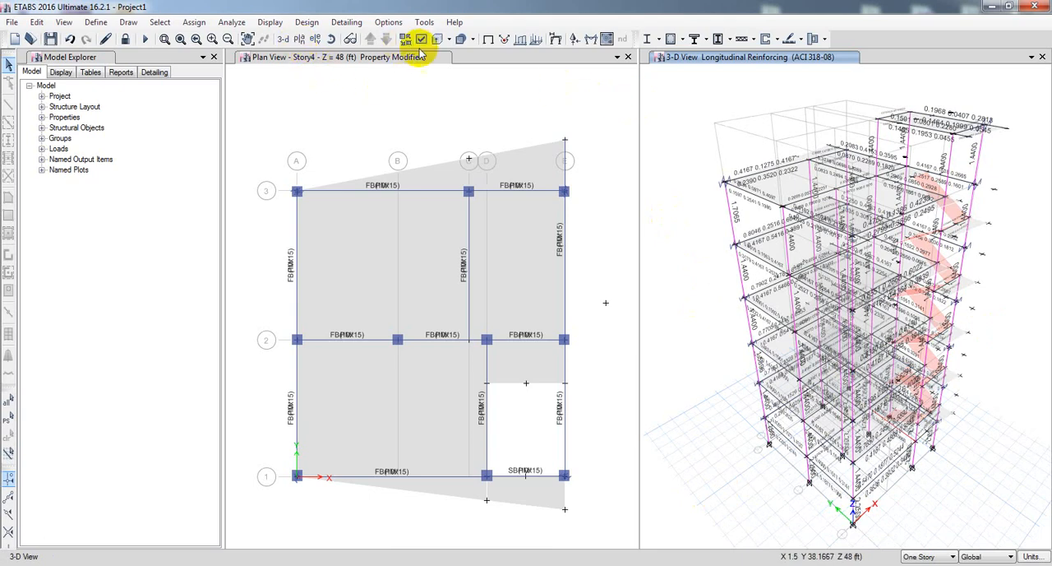
click(674, 140)
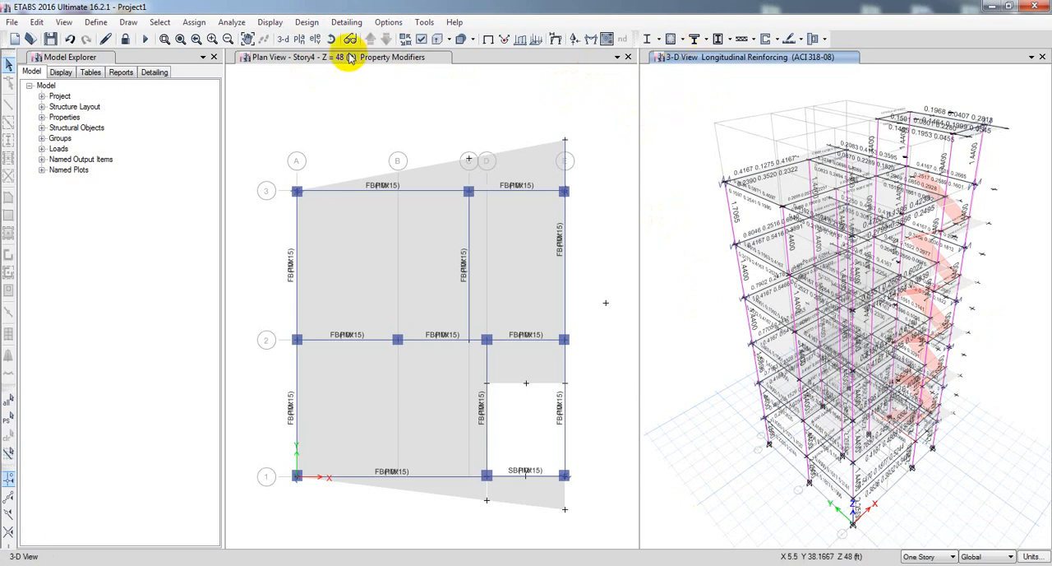
click(302, 39)
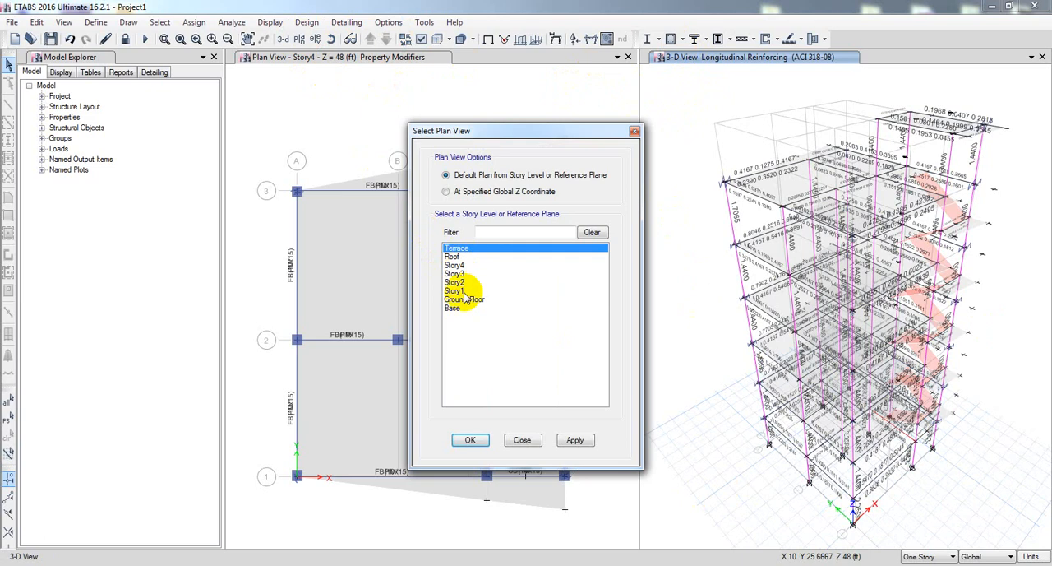
click(574, 440)
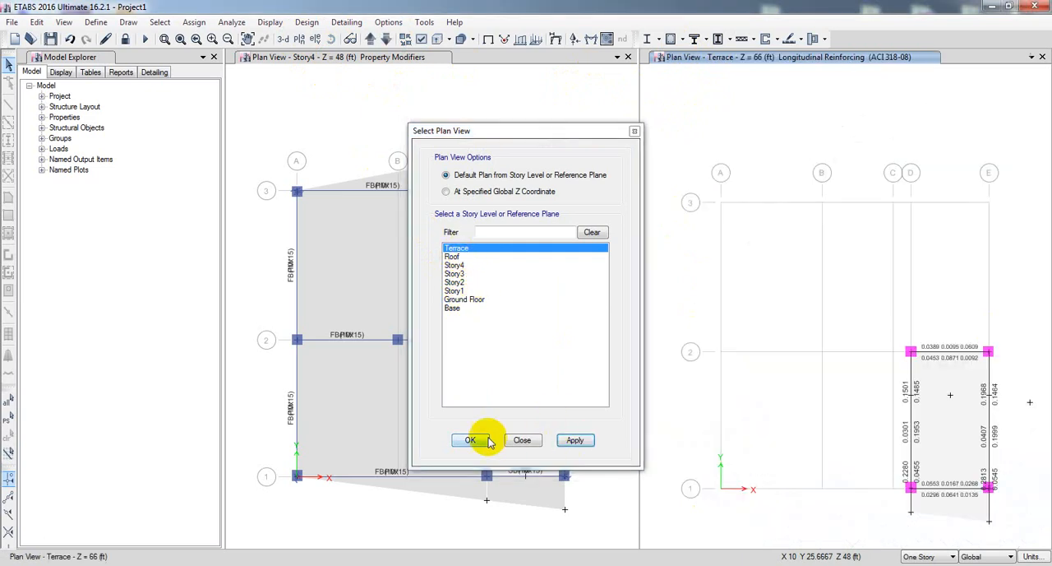
click(489, 441)
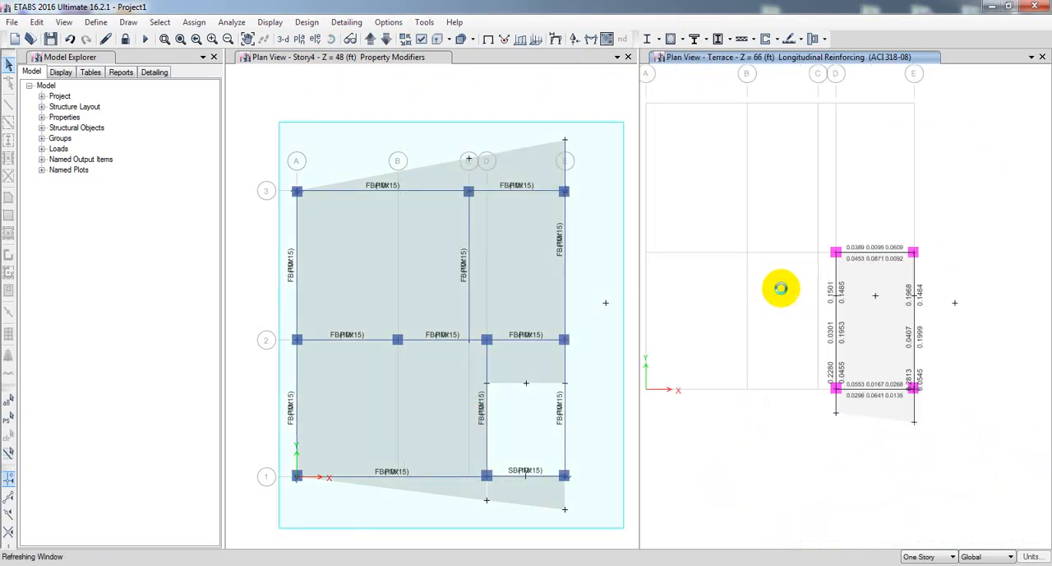
Enlarge the Terrace plan view and zoom in on its framing to examine the longitudinal reinforcement areas.
drag(639, 228, 535, 242)
middle_drag(675, 312, 669, 280)
scroll(724, 323, up, 3)
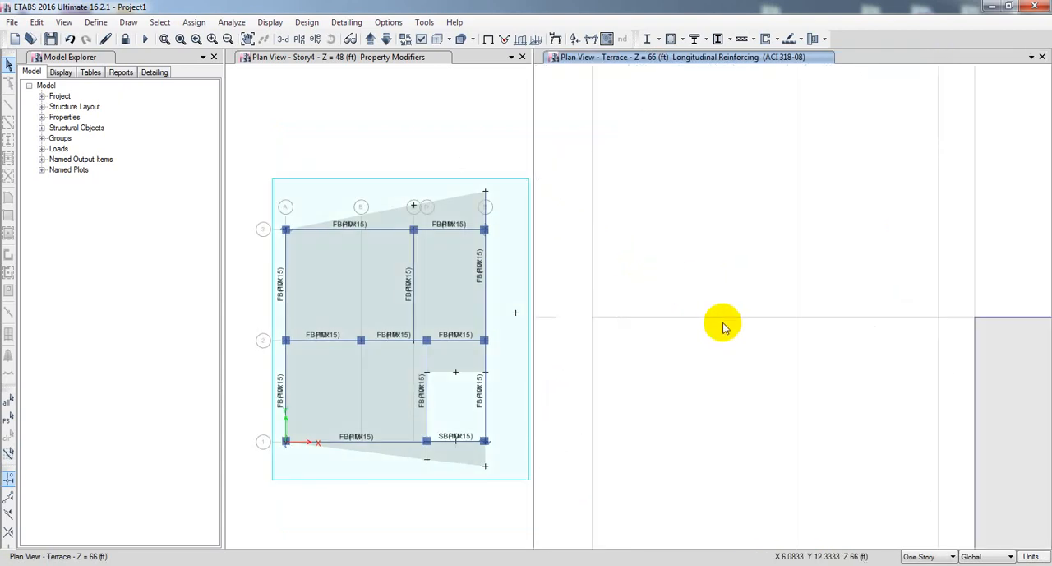
scroll(715, 320, down, 3)
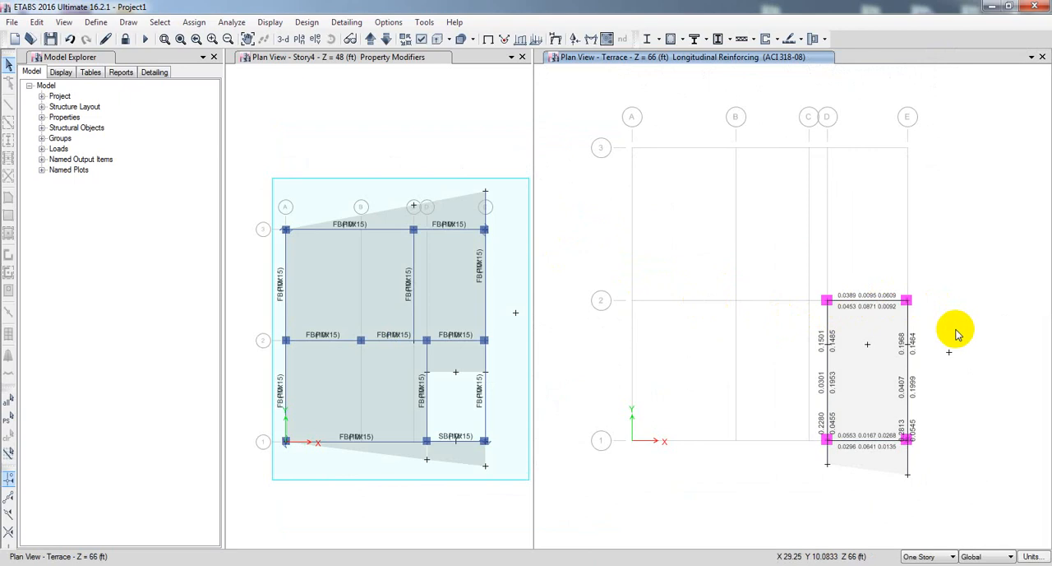
middle_drag(969, 333, 968, 332)
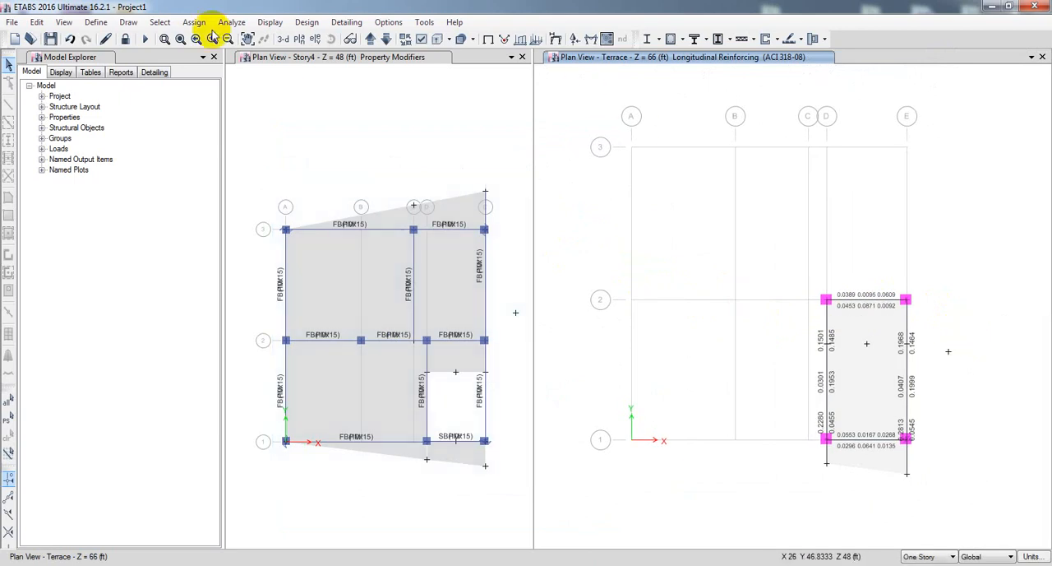
click(166, 39)
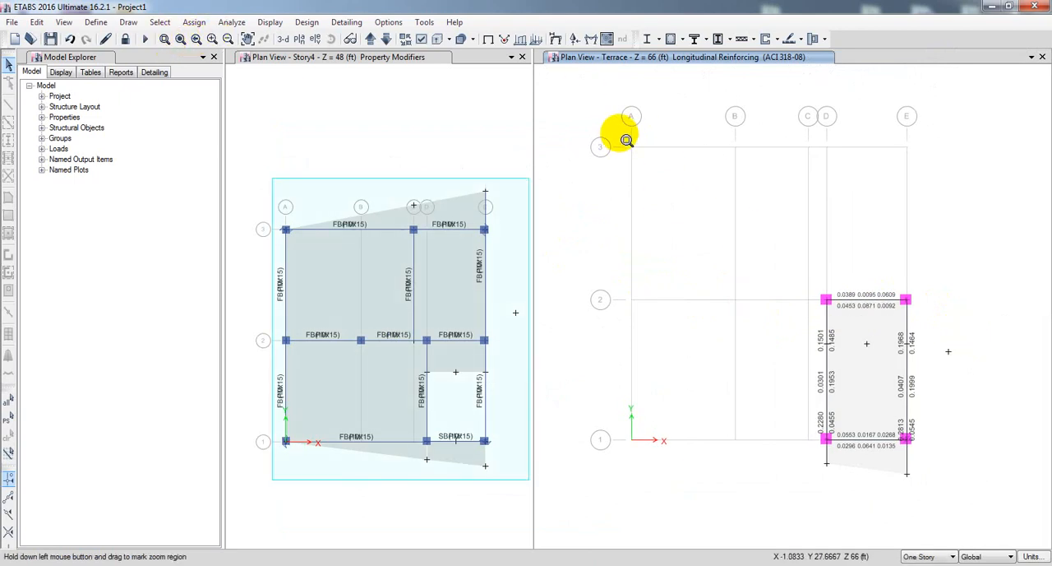
mouse_move(620, 132)
mouse_down()
mouse_move(855, 306)
mouse_move(937, 465)
mouse_move(915, 477)
mouse_move(921, 484)
mouse_up()
middle_drag(756, 368, 751, 369)
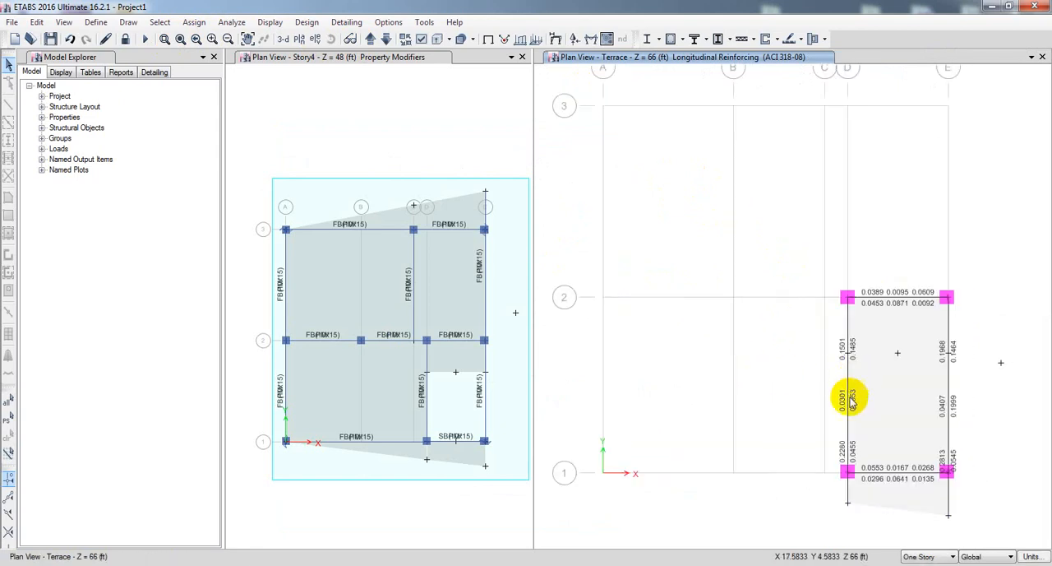
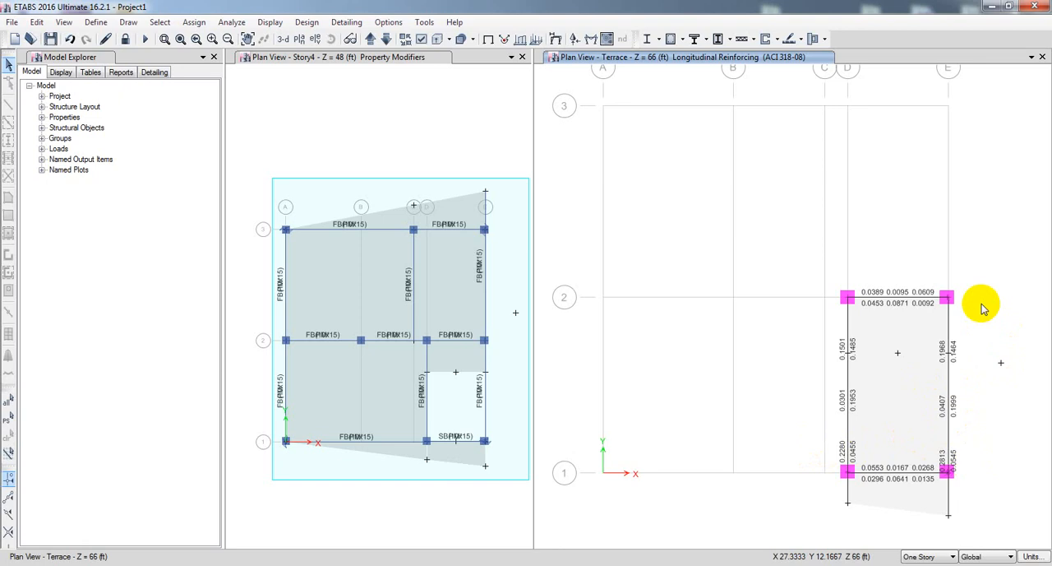
Switch the longitudinal reinforcing plan from the Terrace level down to the Roof level.
middle_drag(968, 399, 980, 385)
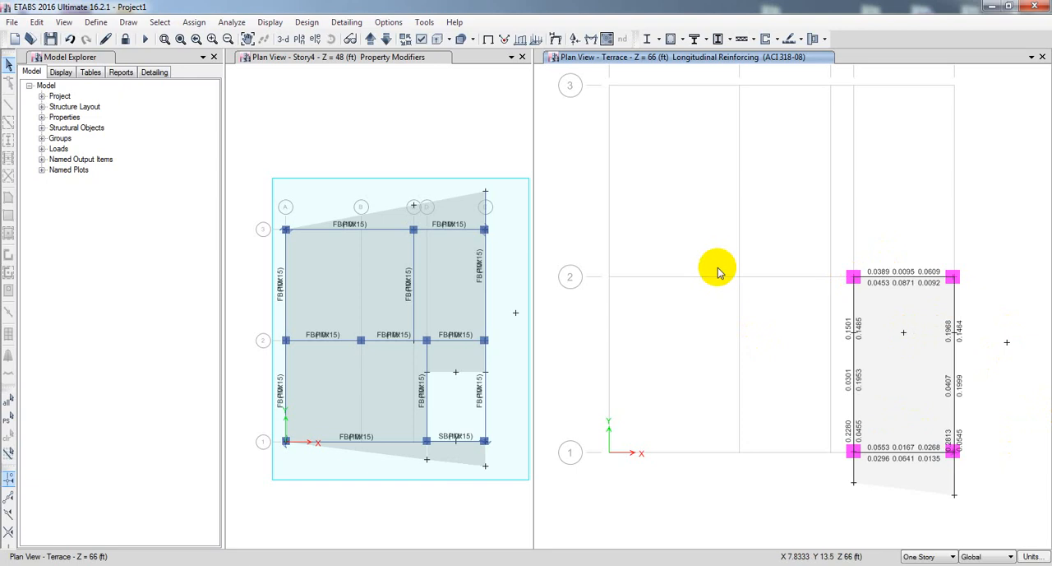
middle_drag(716, 266, 721, 286)
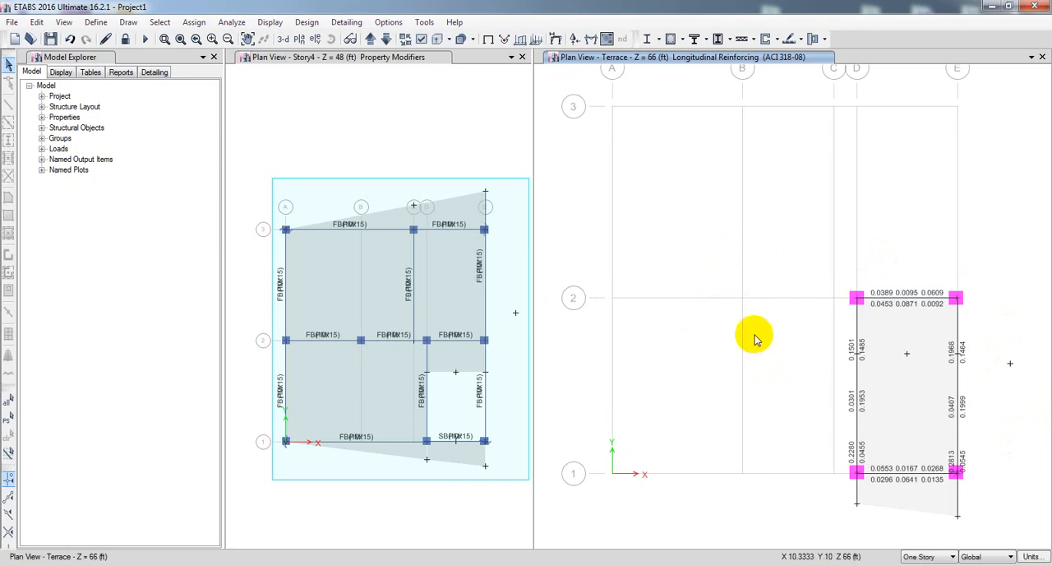
middle_drag(688, 361, 697, 364)
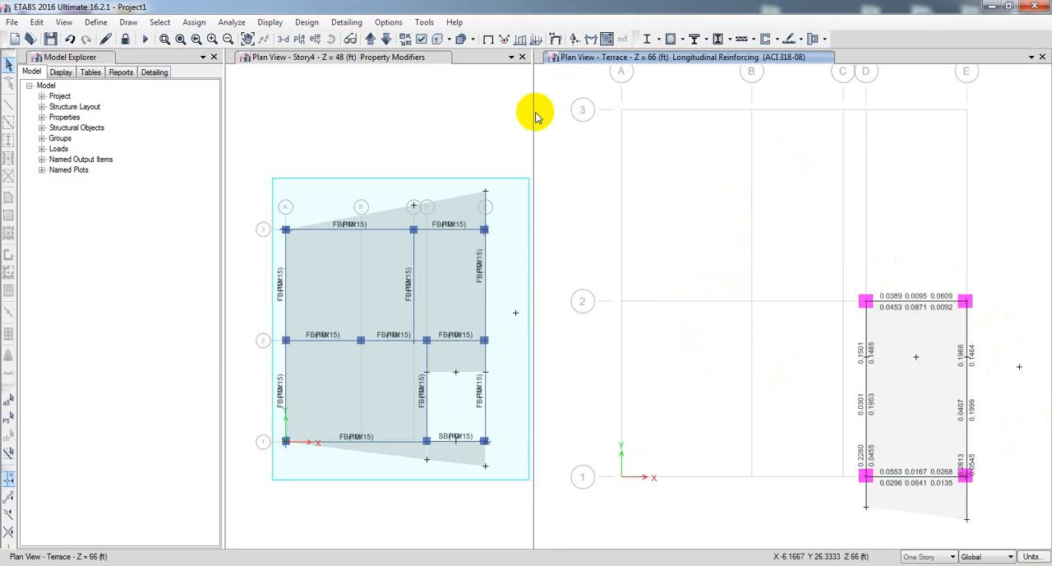
click(386, 39)
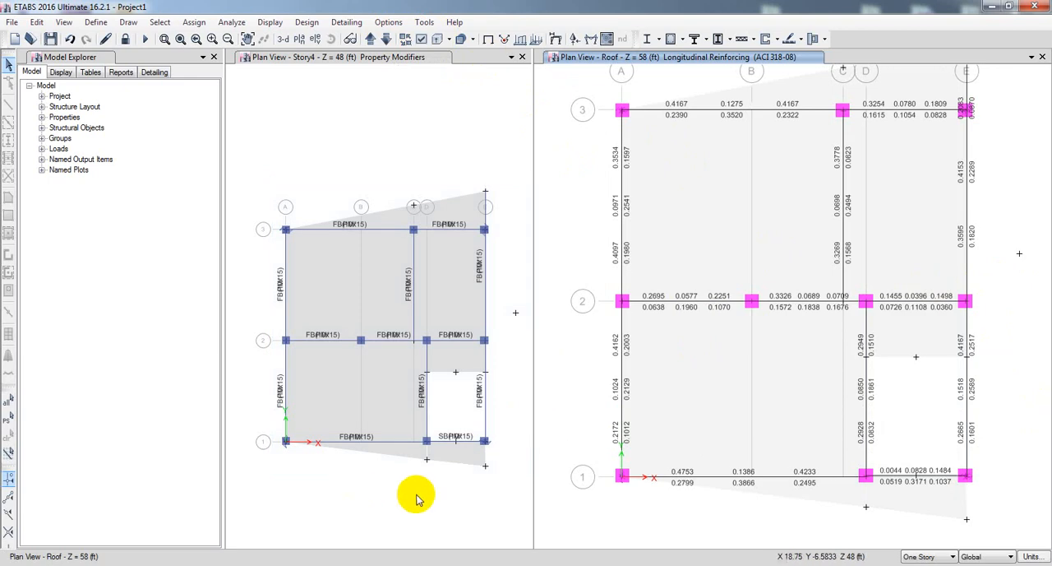
Select the grid line 1 framing across All Stories in the property modifiers plan and show it in elevation 1.
click(365, 496)
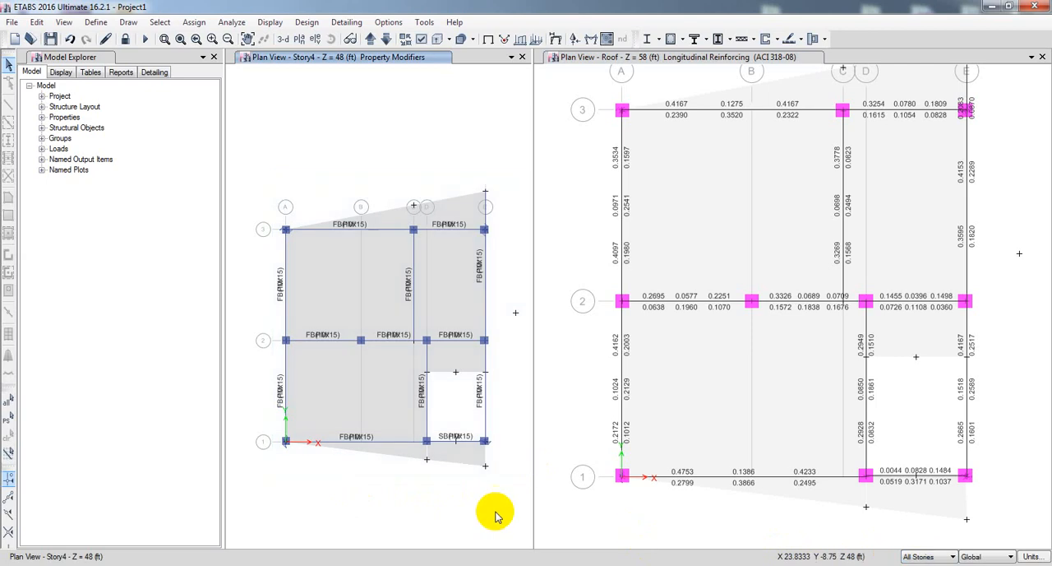
drag(282, 438, 501, 453)
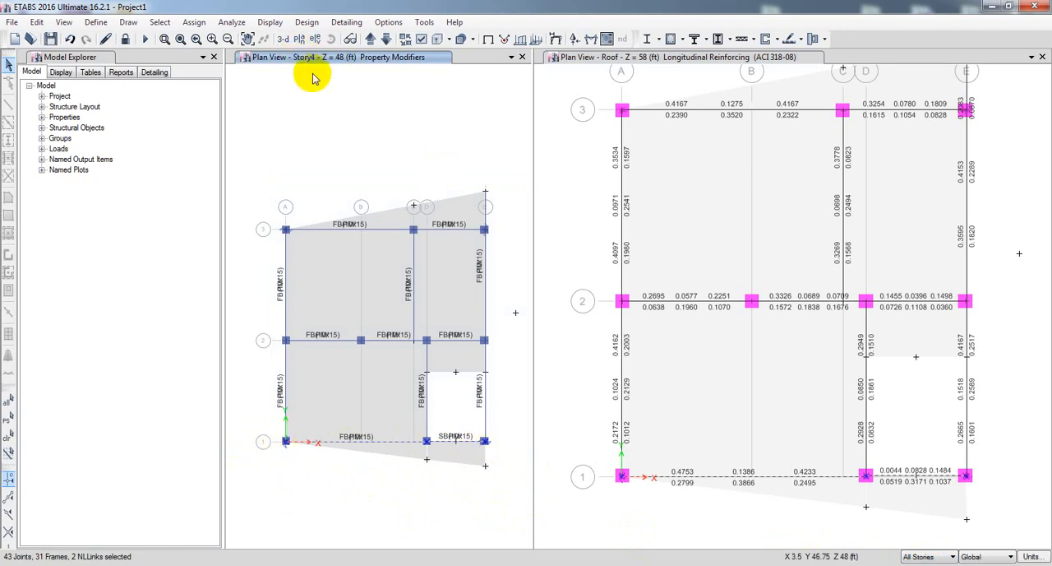
click(299, 39)
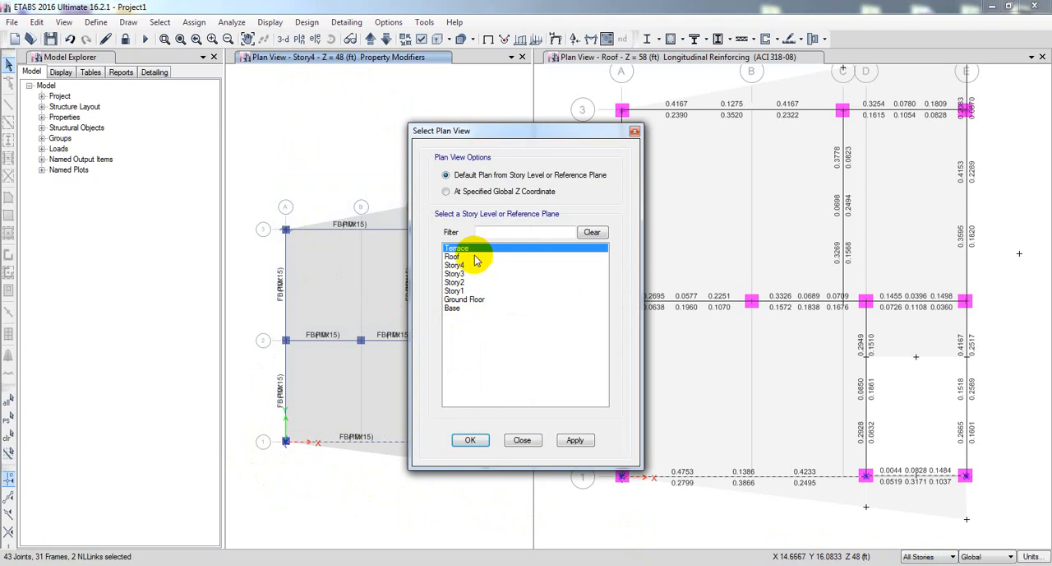
click(523, 441)
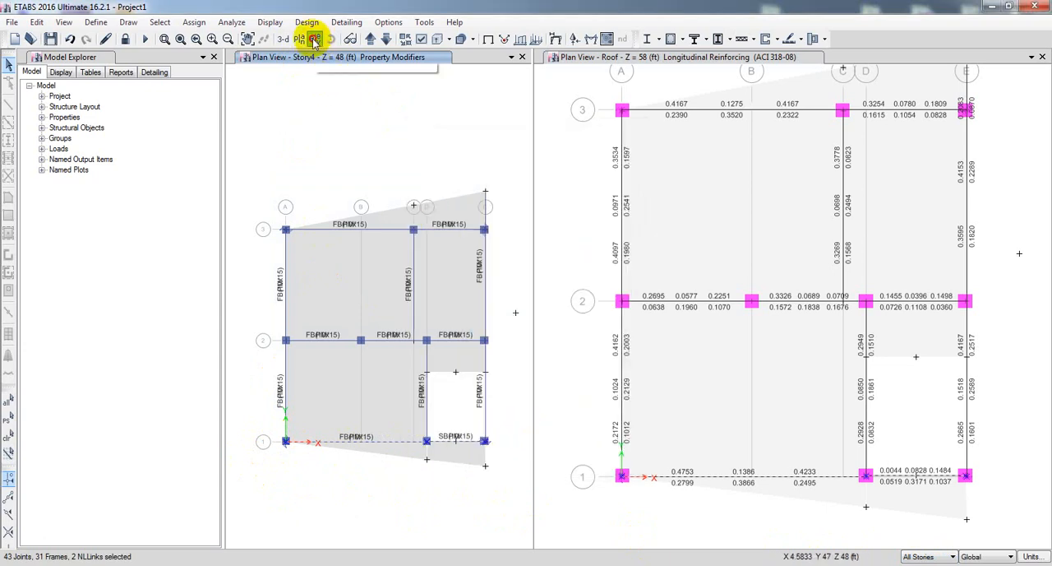
click(314, 39)
click(428, 261)
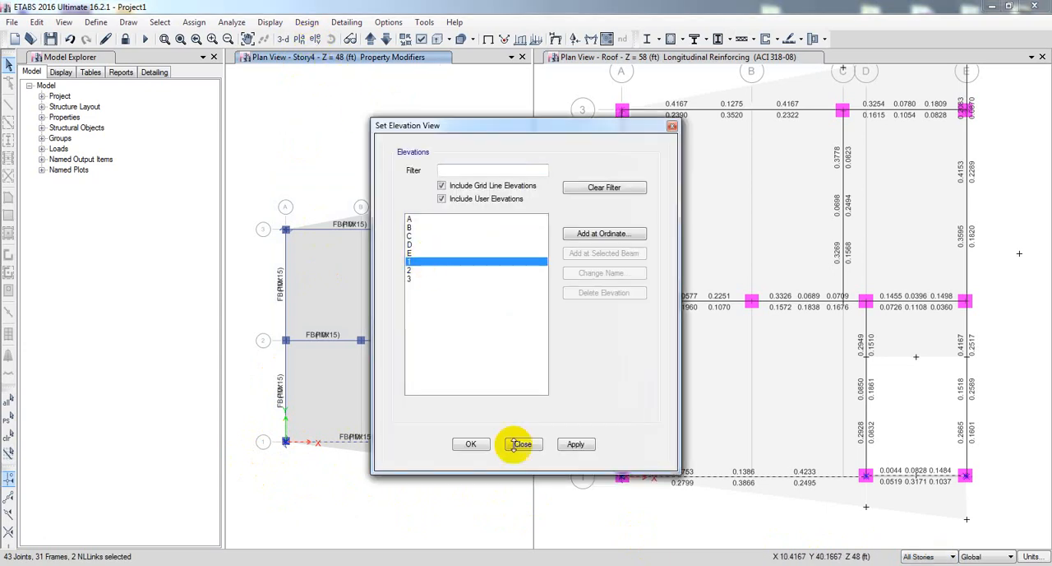
click(575, 445)
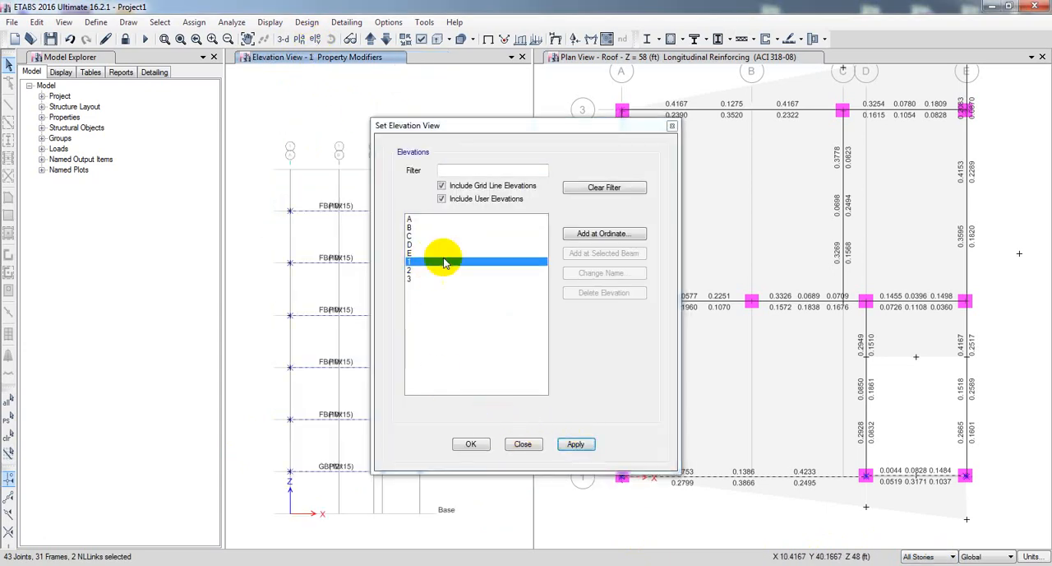
Compare the framing selection in the property modifiers view across elevations 2, 1 and 3.
drag(504, 134, 713, 148)
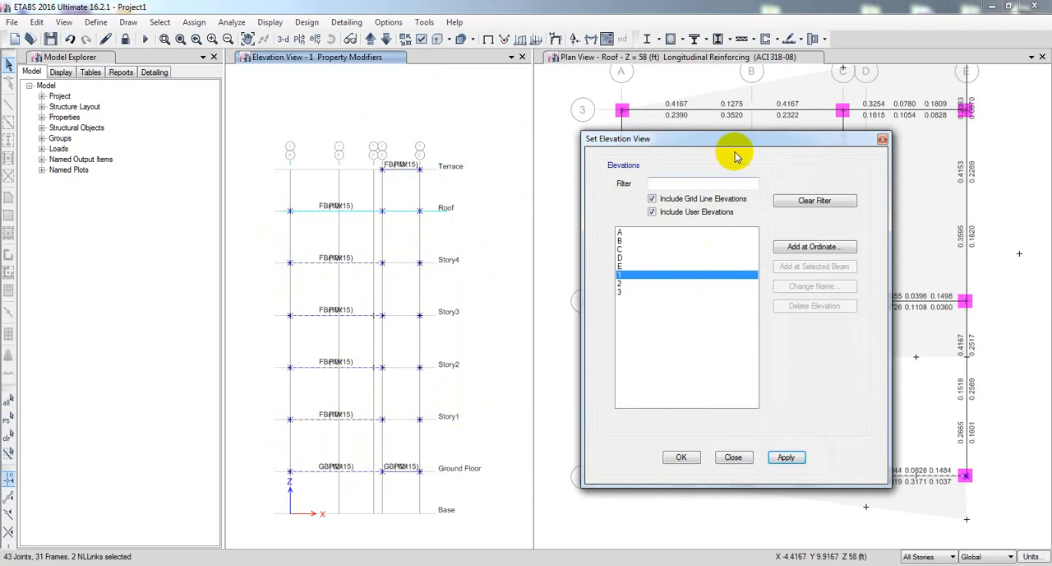
drag(736, 141, 678, 149)
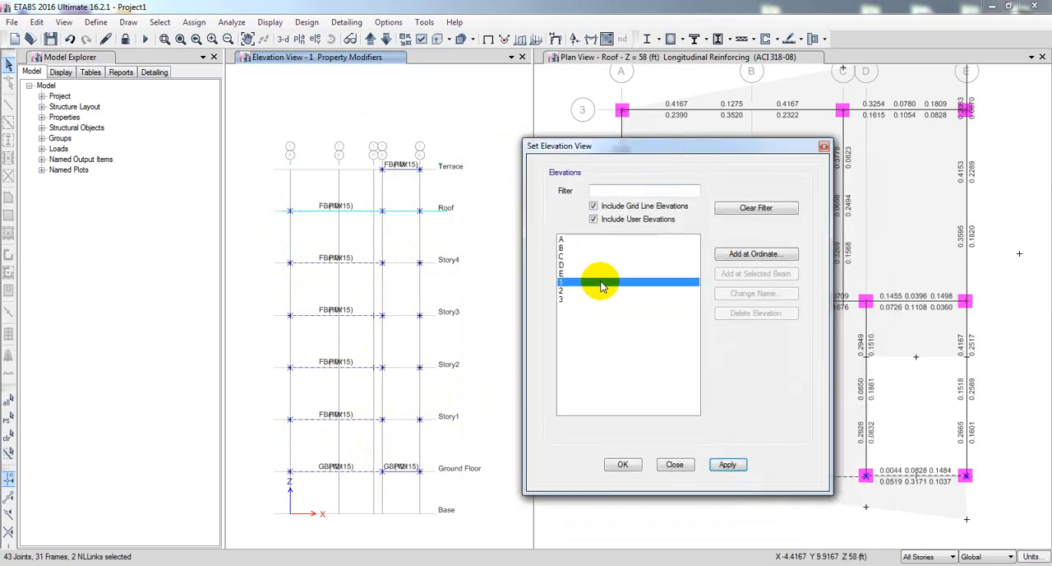
click(575, 291)
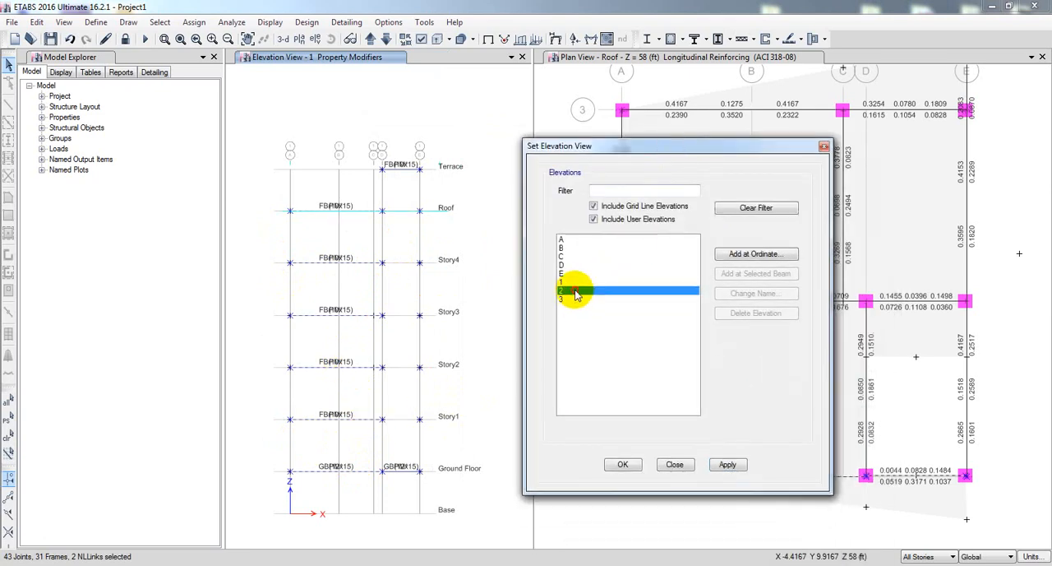
click(728, 465)
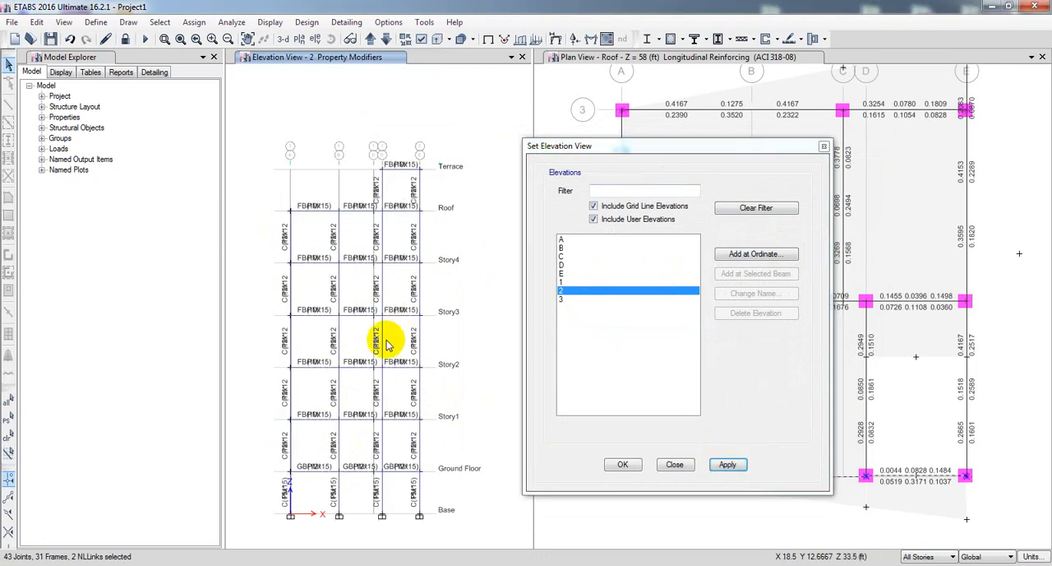
click(566, 282)
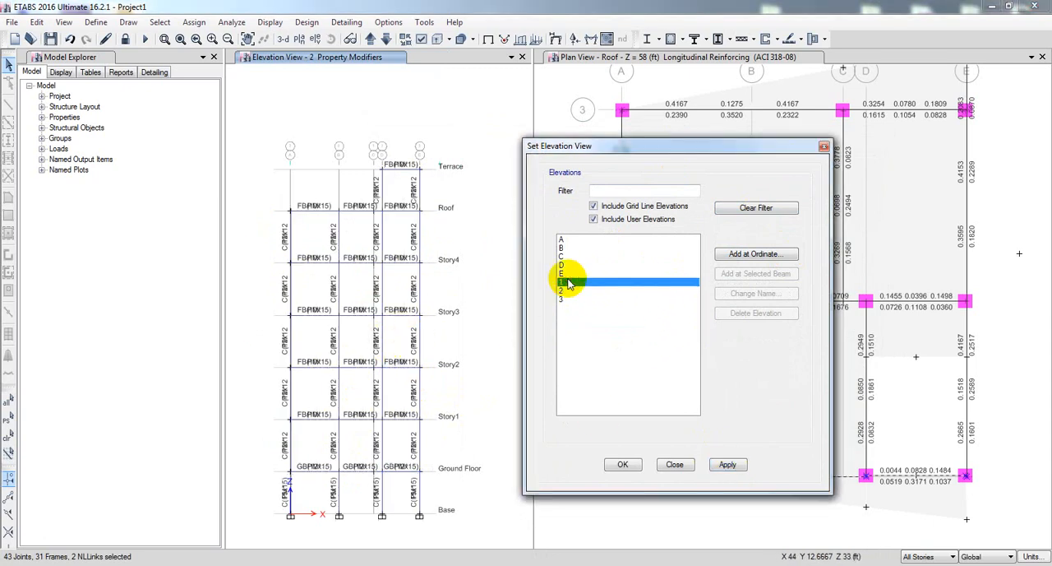
click(729, 465)
click(561, 299)
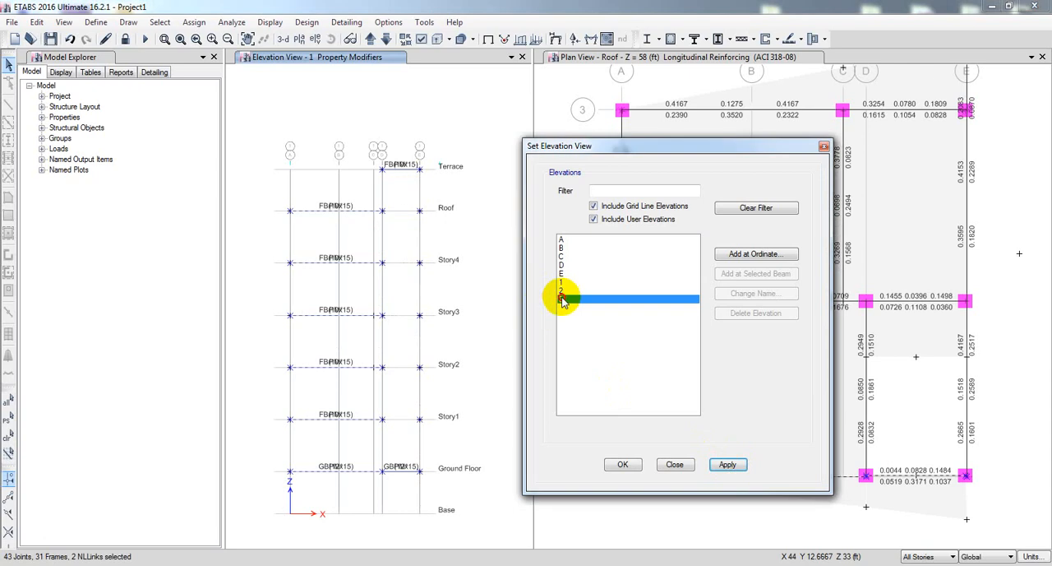
click(728, 466)
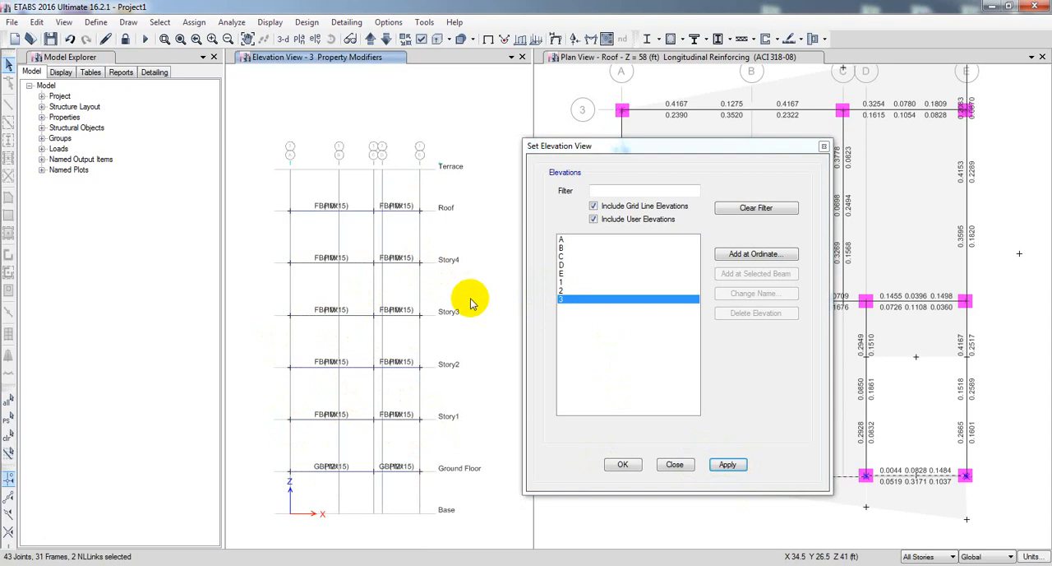
click(676, 465)
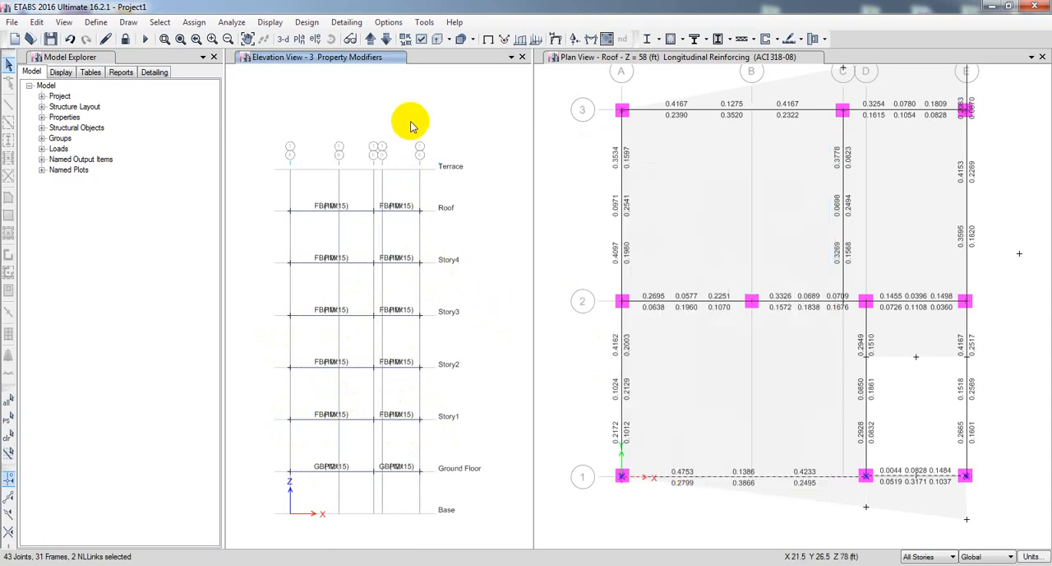
Set the property modifiers view to the plan of Story2.
click(299, 39)
click(453, 282)
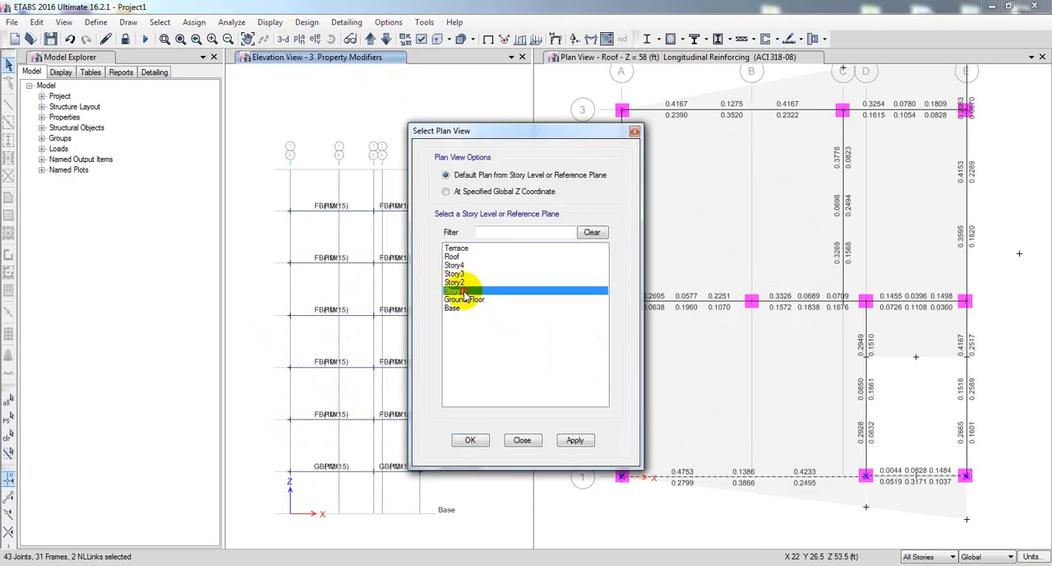
click(575, 441)
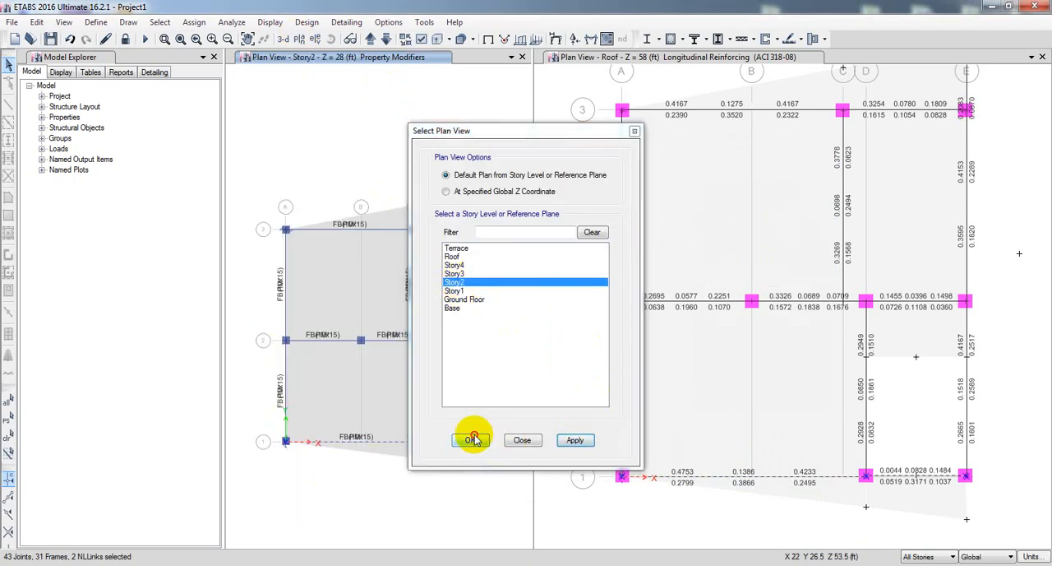
click(469, 440)
Clear the current selection, and isolate the Roof framing along grid line 1 with One Story active in the longitudinal reinforcing plan.
click(710, 510)
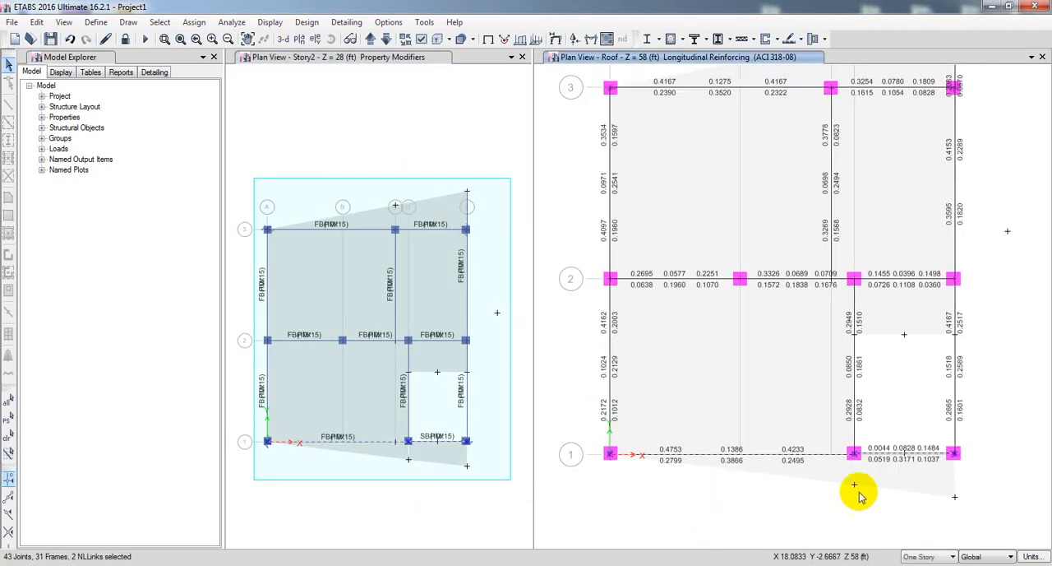
drag(997, 446, 1023, 468)
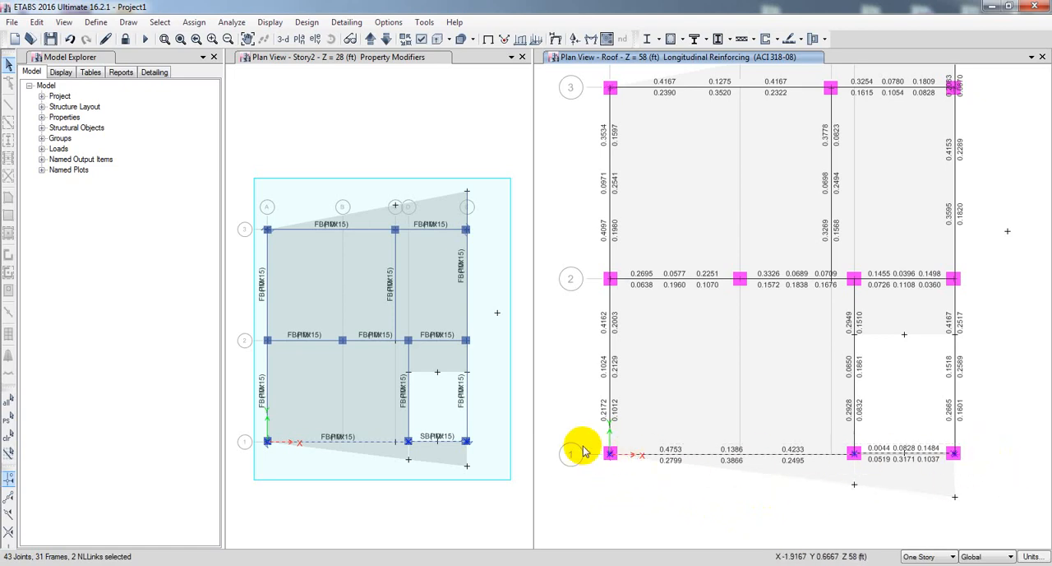
drag(598, 448, 973, 467)
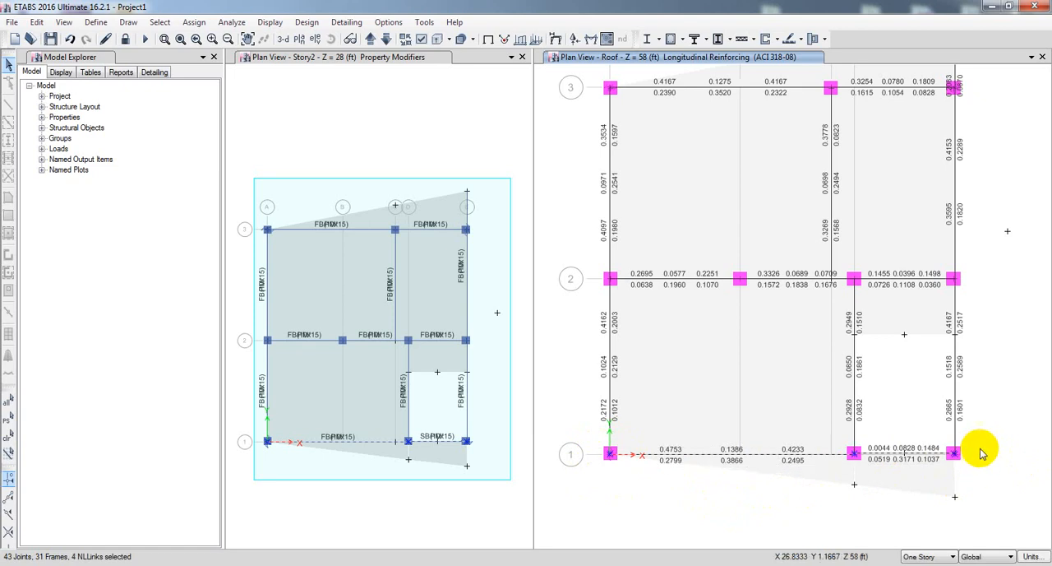
middle_drag(988, 413, 979, 413)
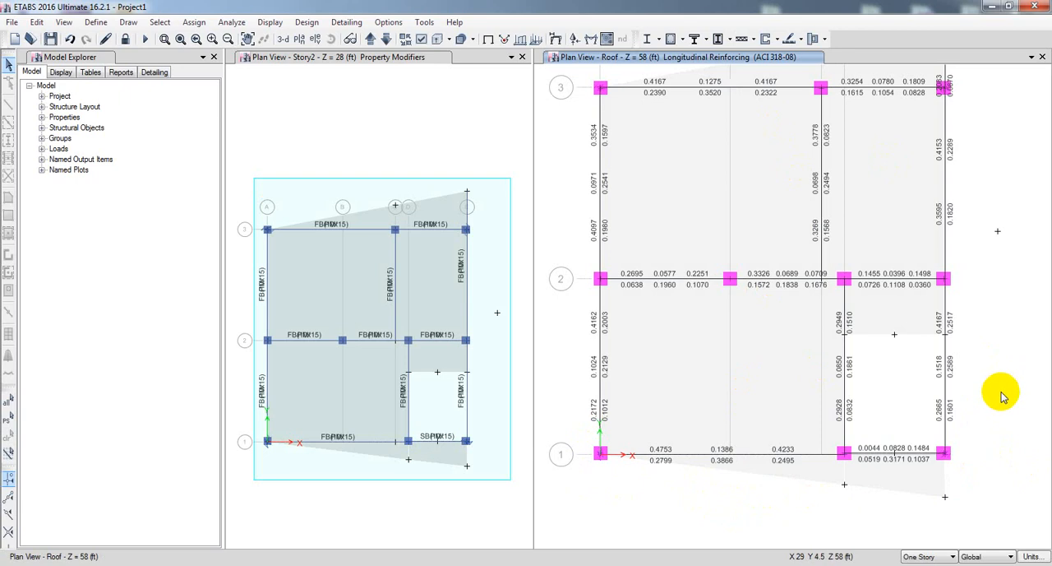
click(599, 452)
drag(609, 457, 970, 458)
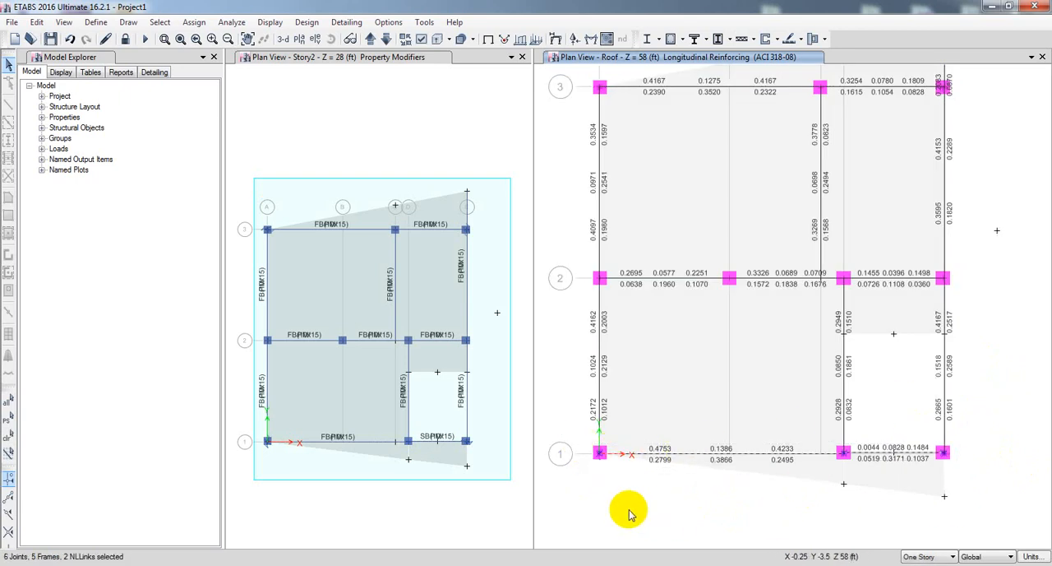
right_click(588, 491)
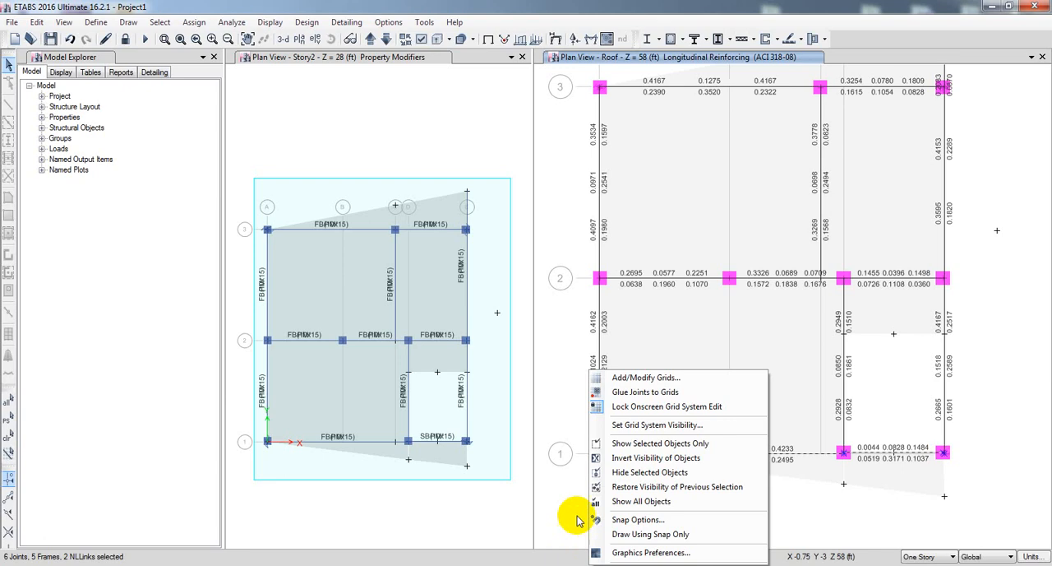
click(658, 443)
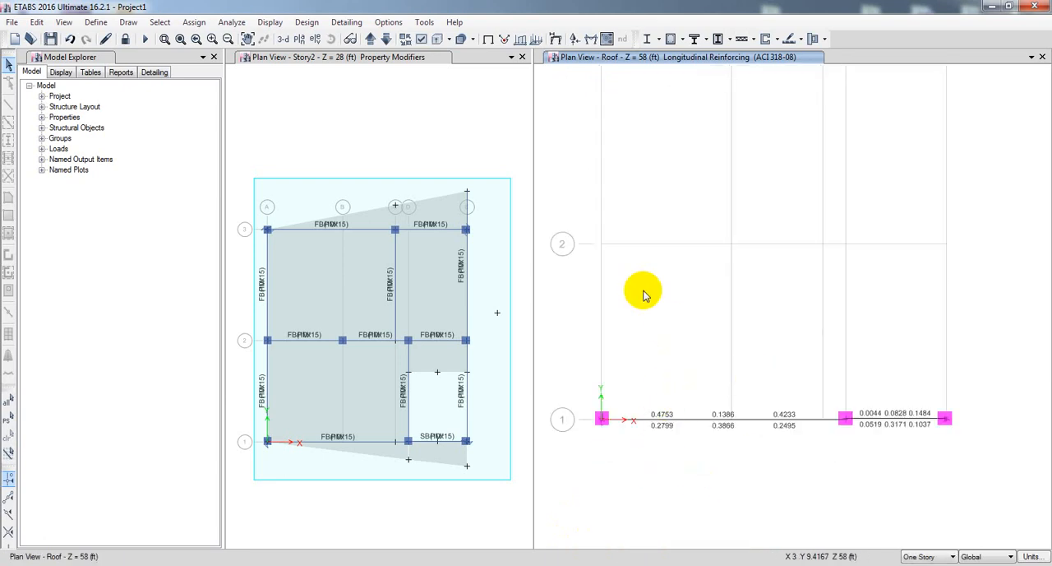
Examine the isolated grid line 1 reinforcement in the default 3-D view.
click(284, 40)
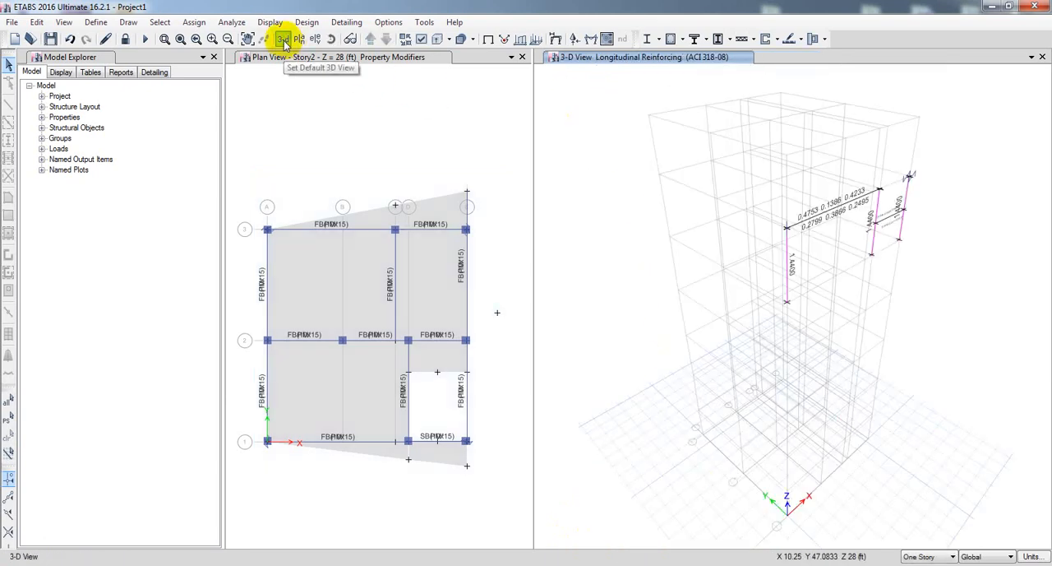
mouse_move(929, 340)
shift+middle_down()
mouse_move(912, 337)
mouse_move(927, 353)
shift+middle_up()
scroll(906, 333, down, 3)
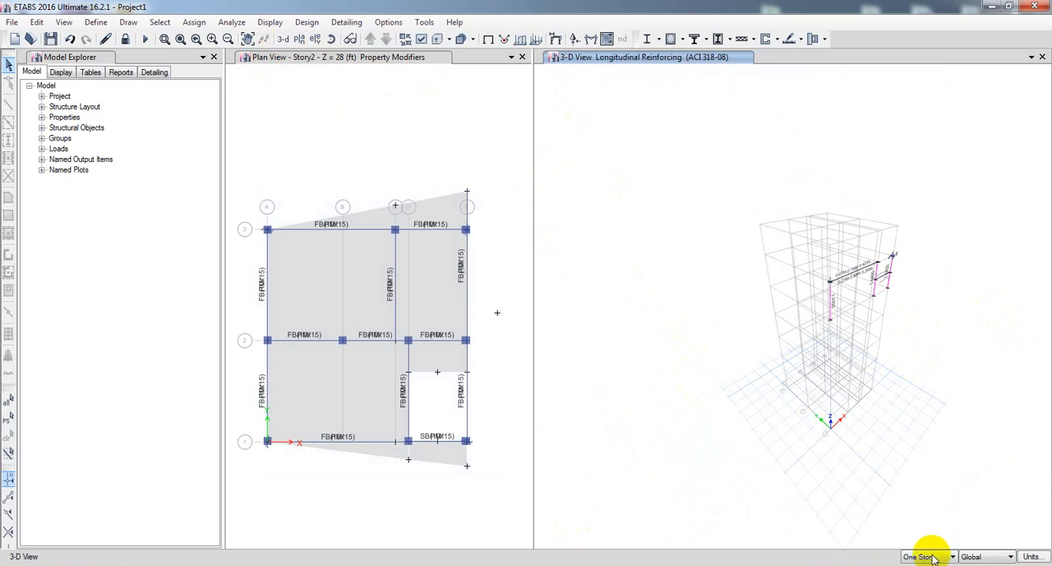
Return the longitudinal reinforcing view to the plan of the Roof level.
click(299, 40)
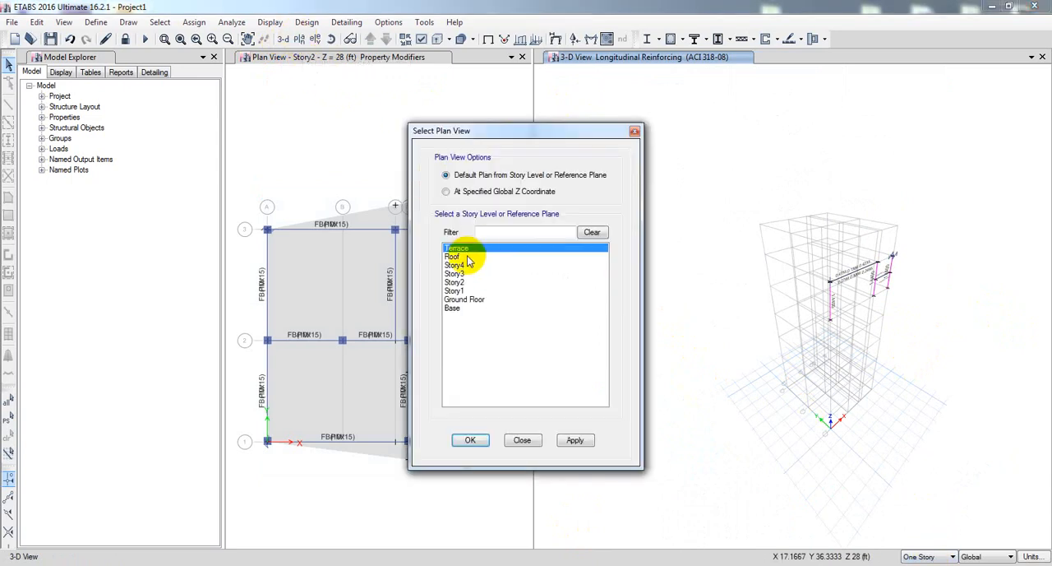
click(465, 257)
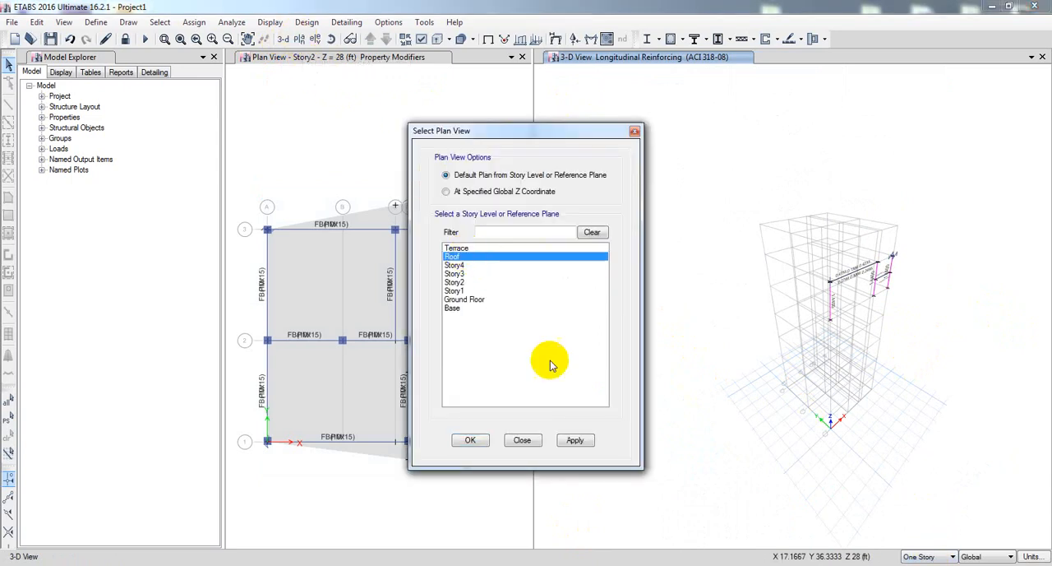
click(576, 441)
click(470, 440)
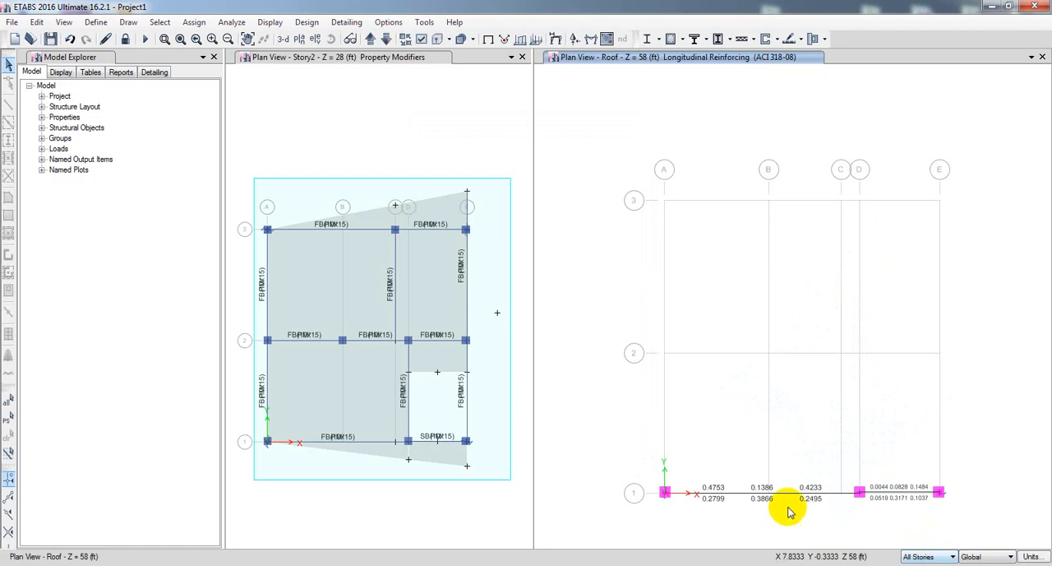
Select the grid line 1 framing across All Stories in the Roof plan and show only the selected objects.
drag(648, 485, 957, 511)
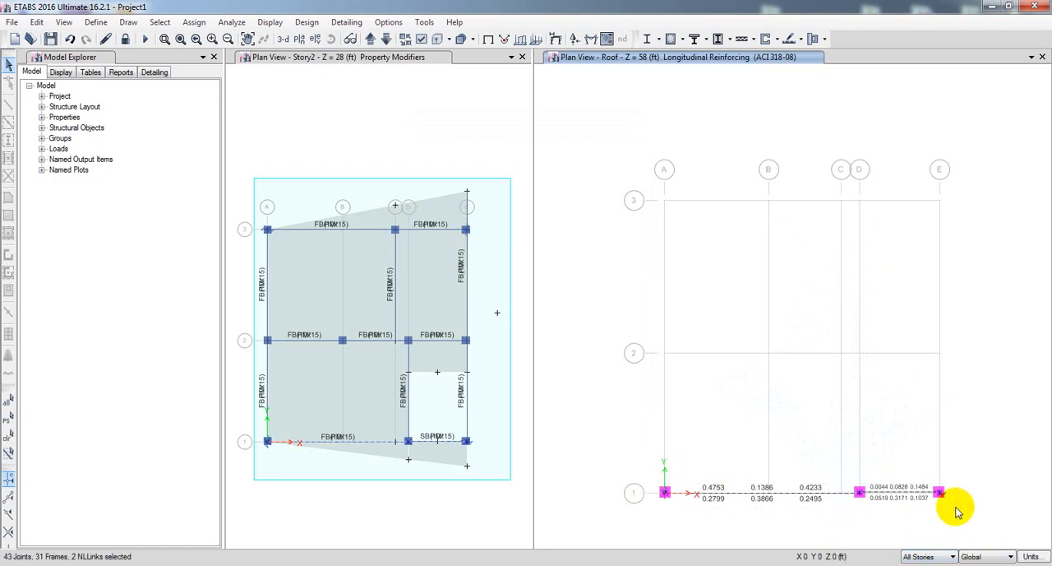
right_click(602, 371)
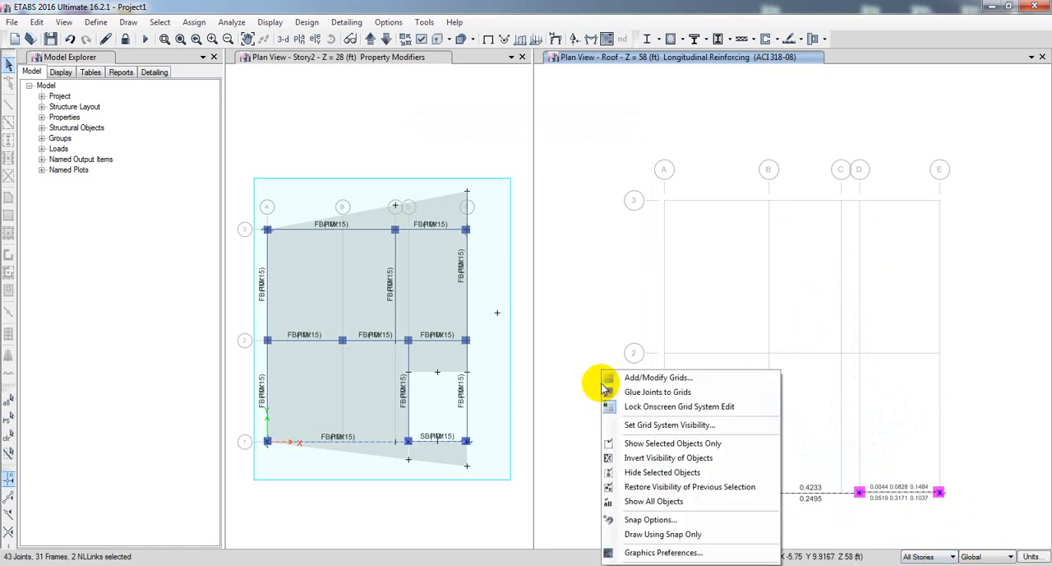
click(639, 445)
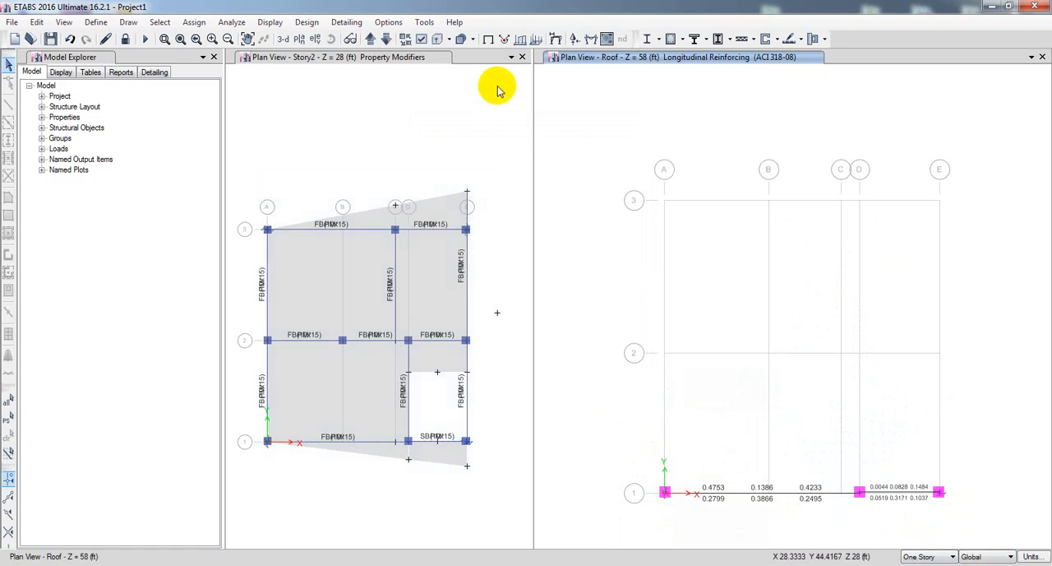
Show the isolated grid line 1 framing in the default 3-D view with beams, floors and walls hidden.
click(286, 42)
middle_drag(949, 304, 916, 312)
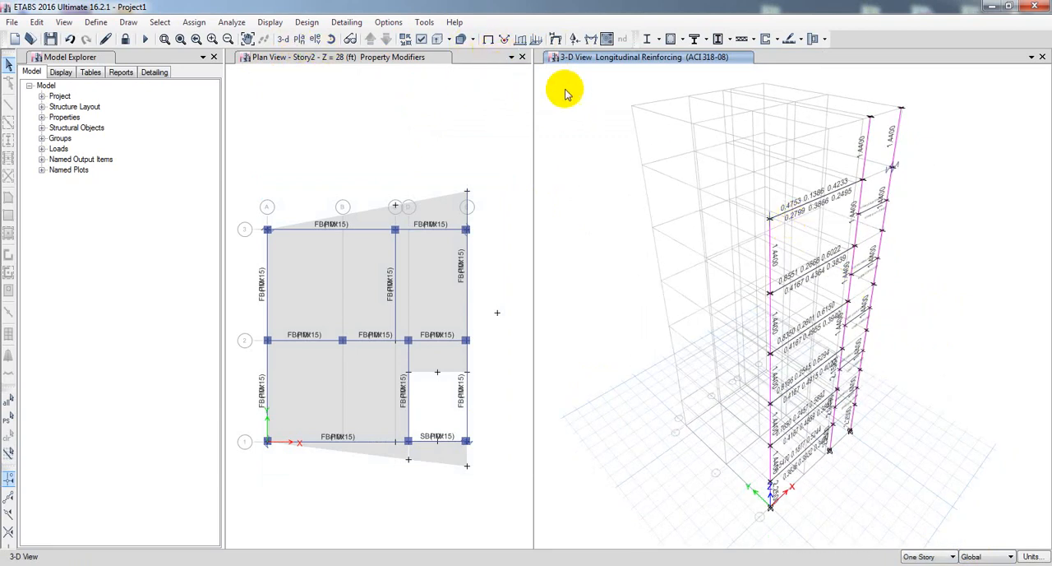
click(421, 40)
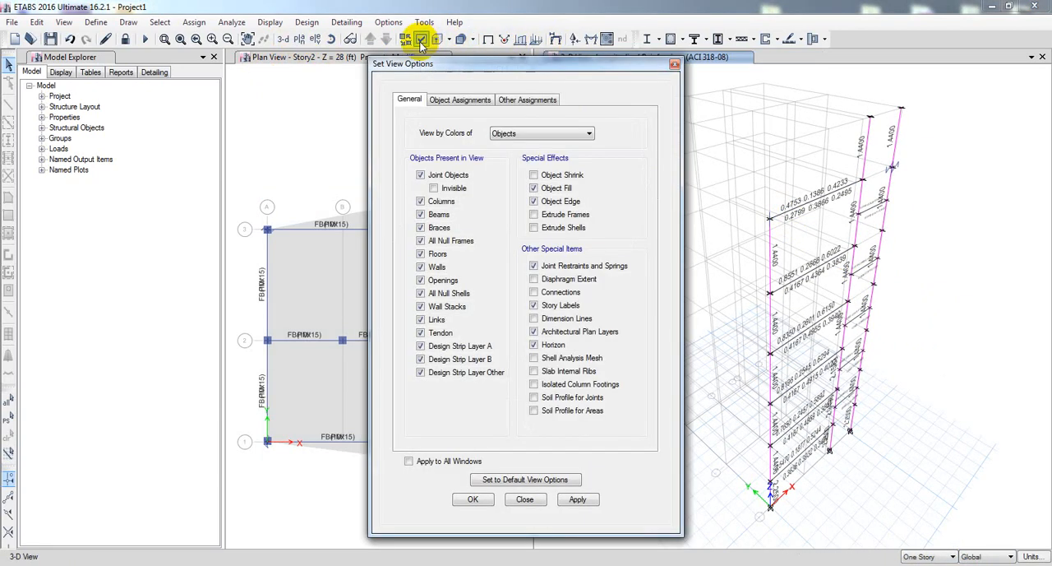
click(440, 215)
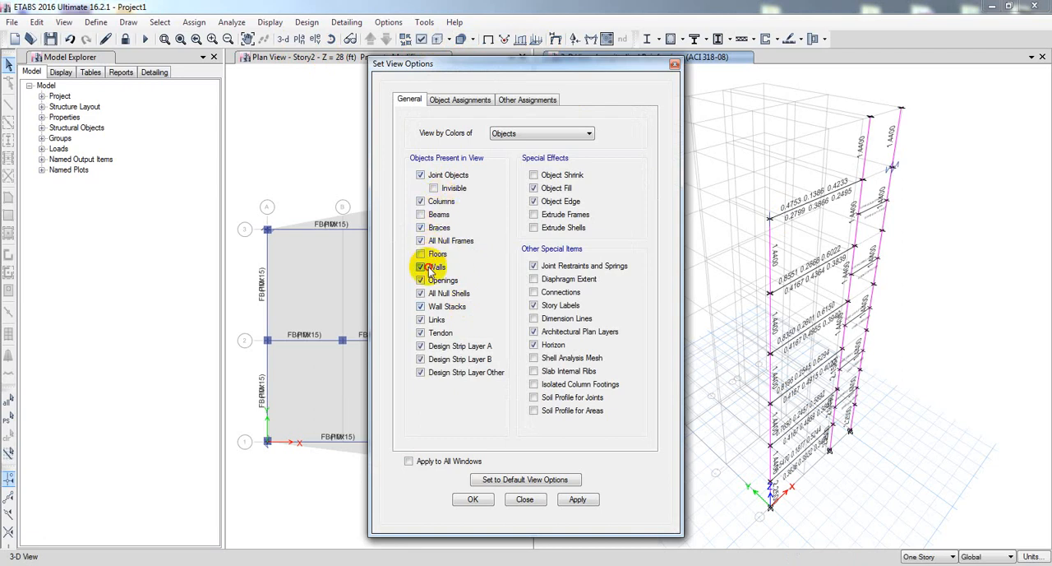
click(421, 267)
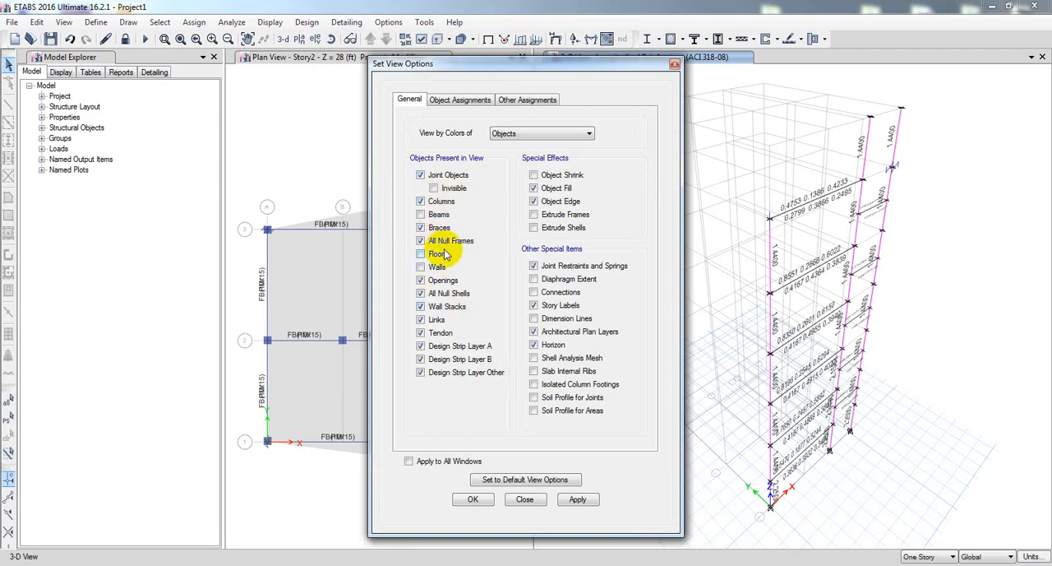
click(578, 499)
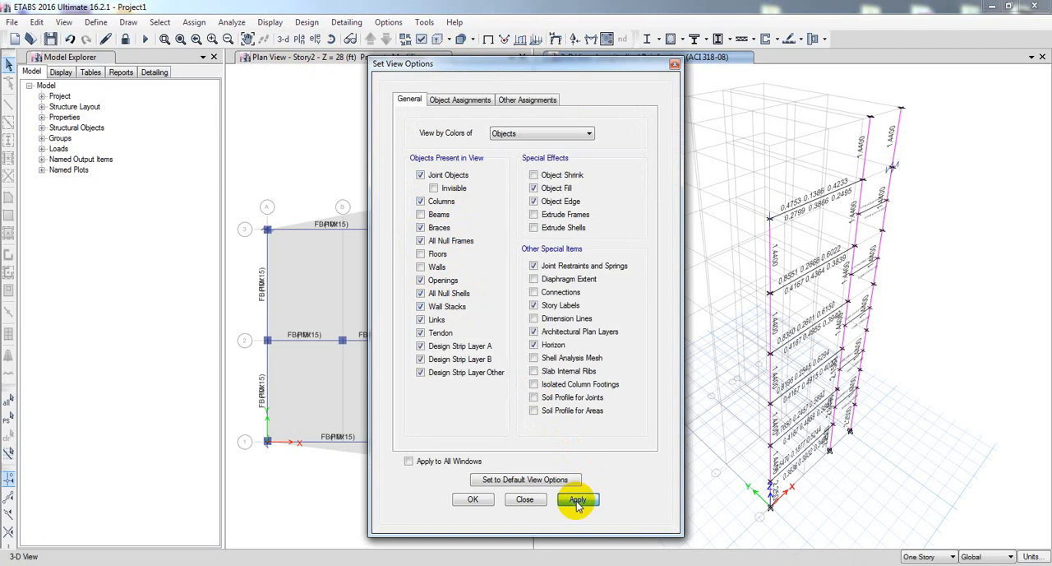
click(507, 499)
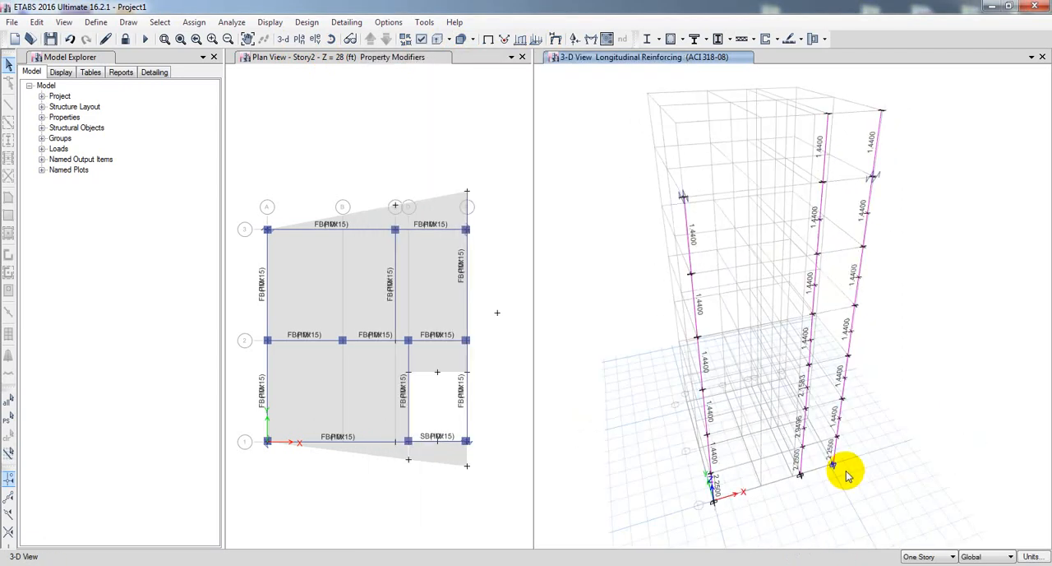
Examine the grid line 1 column reinforcement and review the concrete design information of the Story1 column C10.
scroll(797, 451, up, 3)
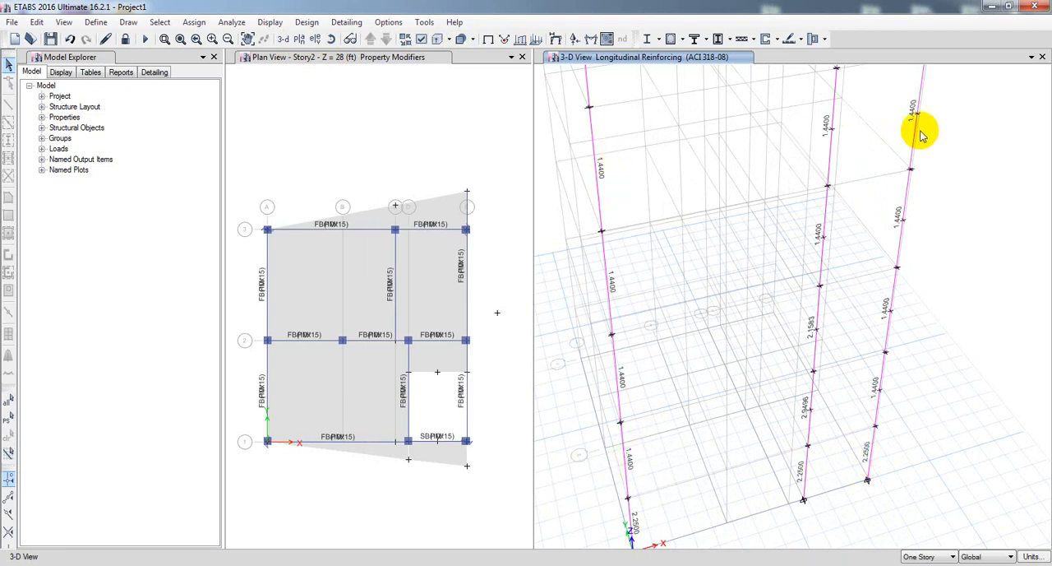
scroll(959, 266, up, 3)
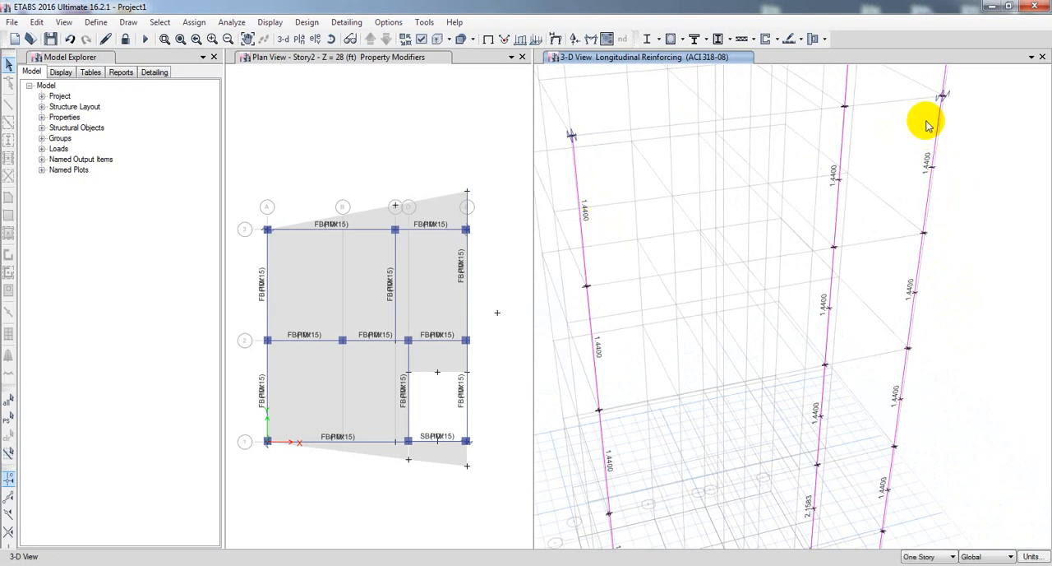
middle_drag(951, 282, 955, 391)
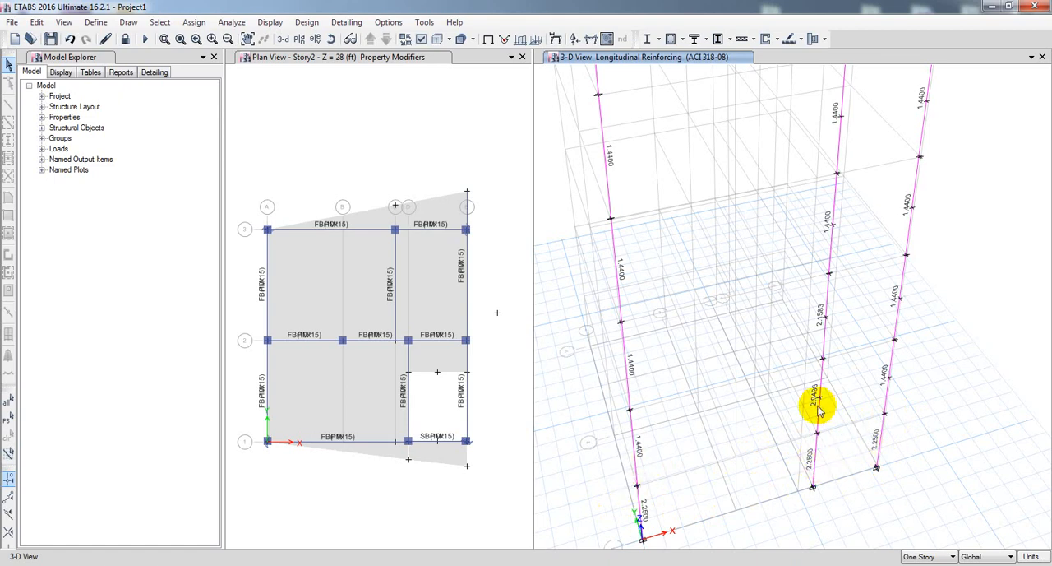
scroll(818, 408, up, 2)
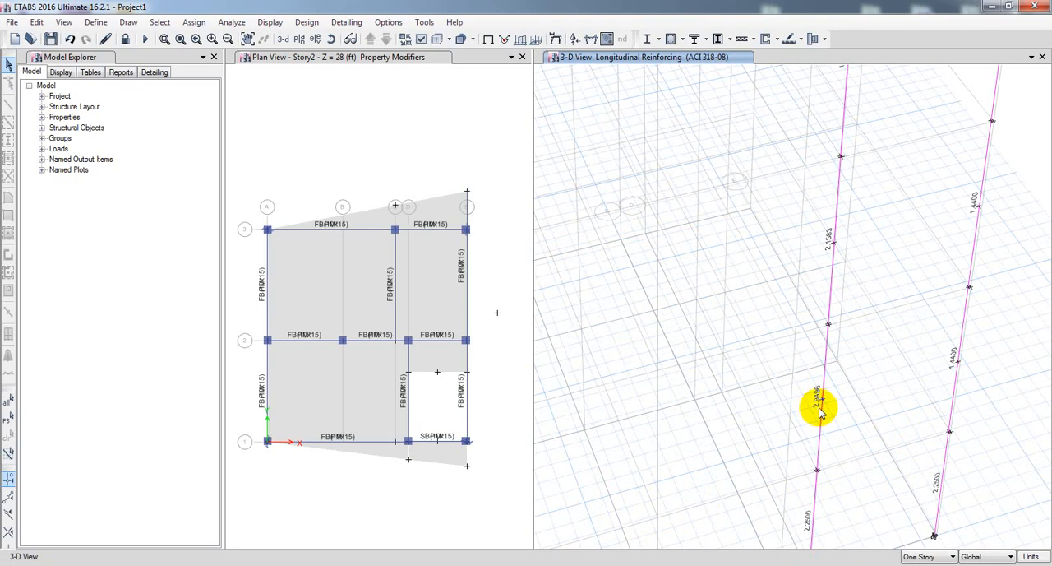
scroll(820, 403, down, 2)
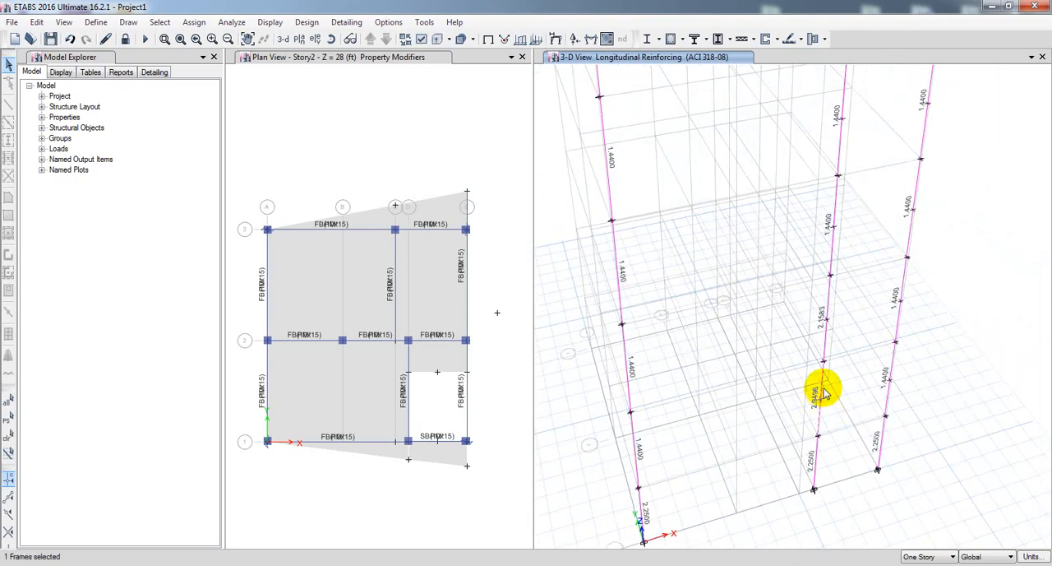
right_click(820, 412)
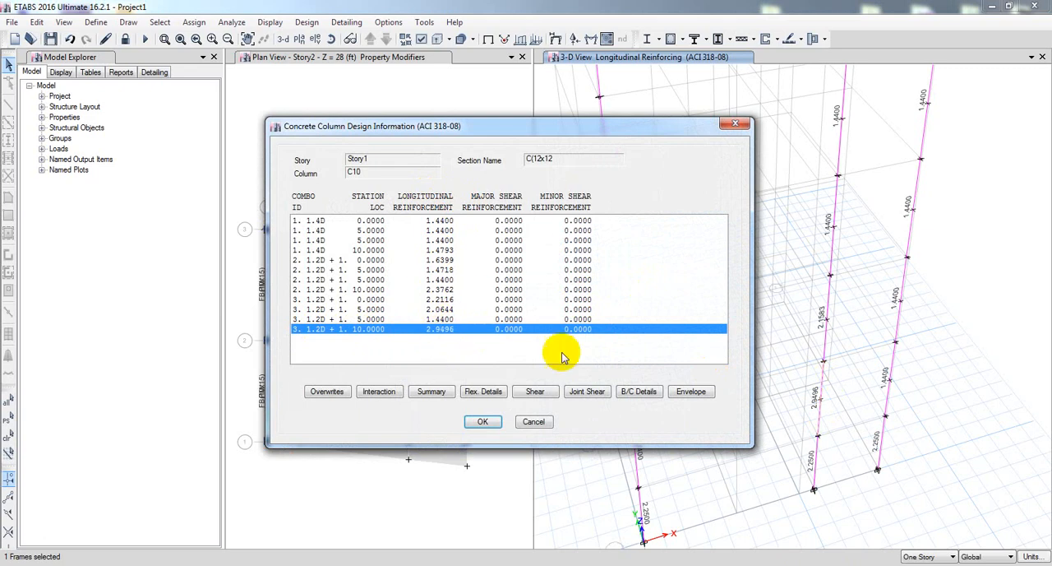
click(534, 424)
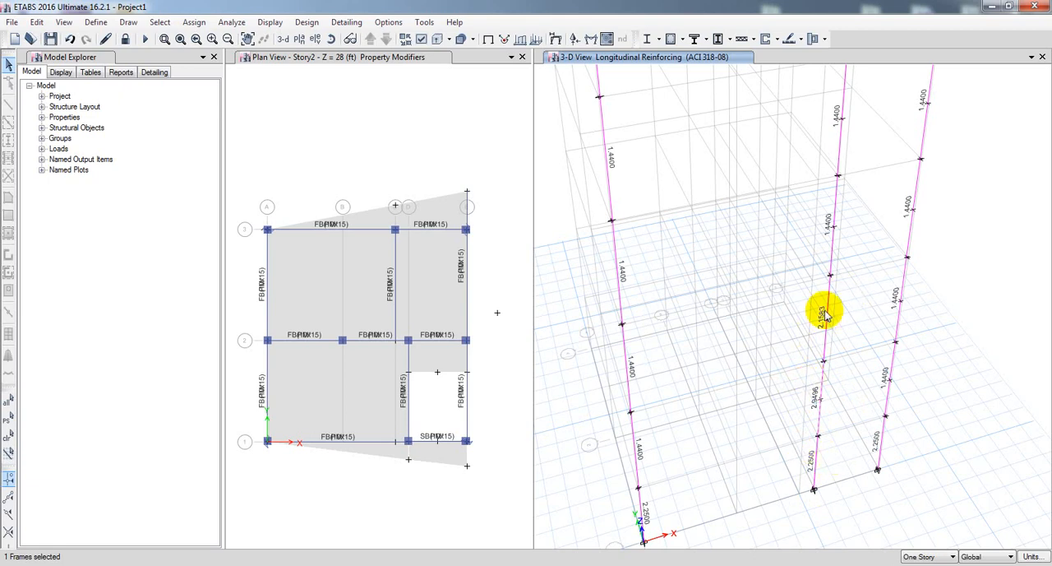
Switch the displayed concrete frame design output of the 3-D view to Rebar Percentage and apply it.
middle_drag(864, 225, 838, 390)
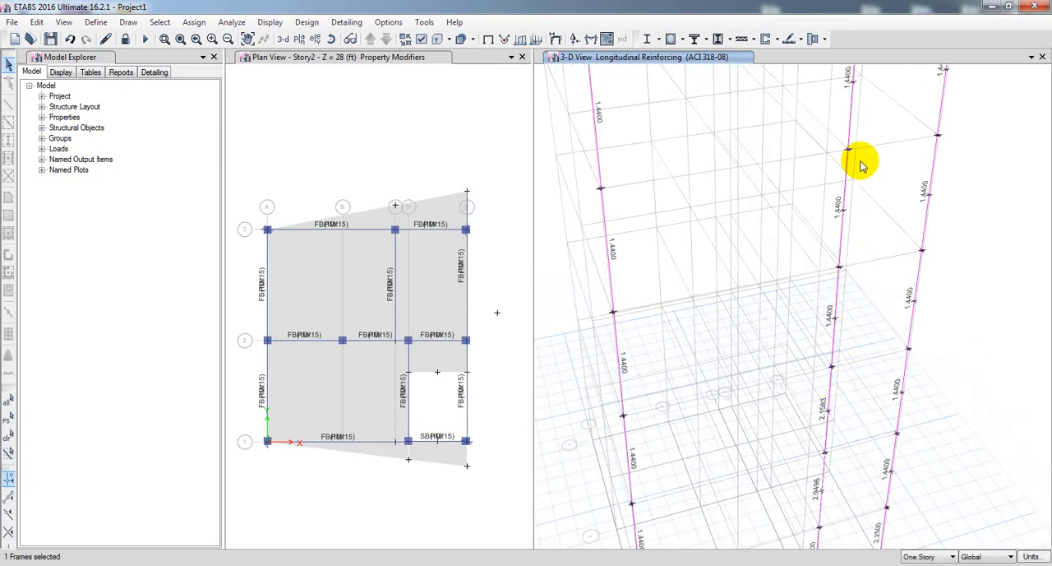
scroll(642, 400, down, 3)
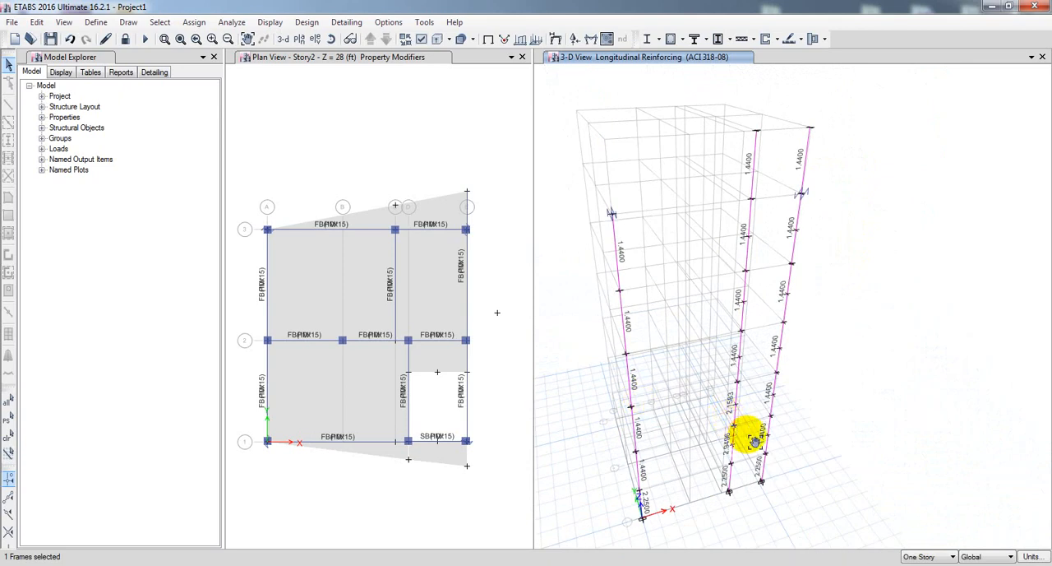
scroll(752, 432, up, 5)
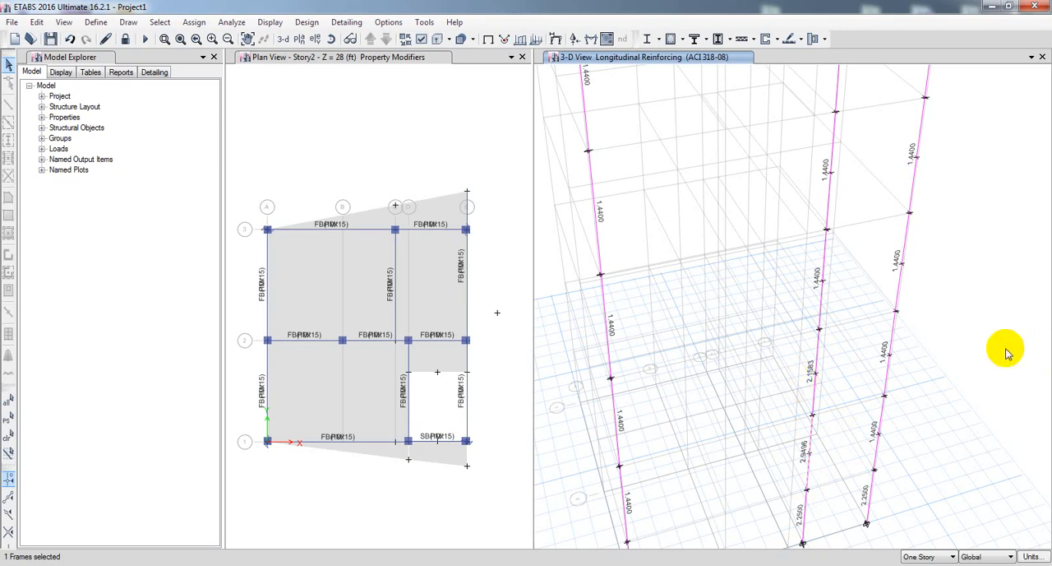
middle_drag(1007, 360, 1009, 351)
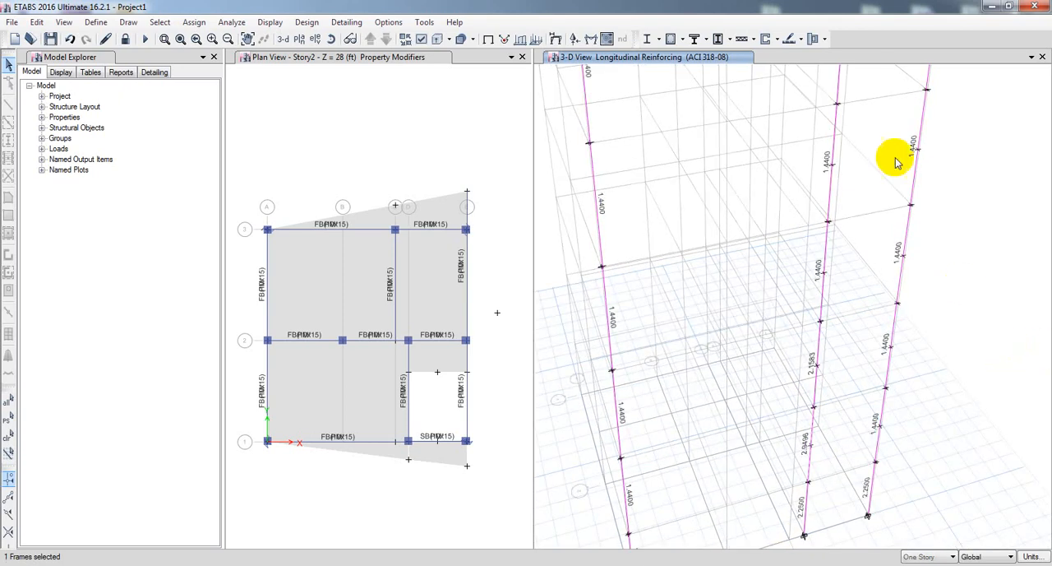
click(682, 41)
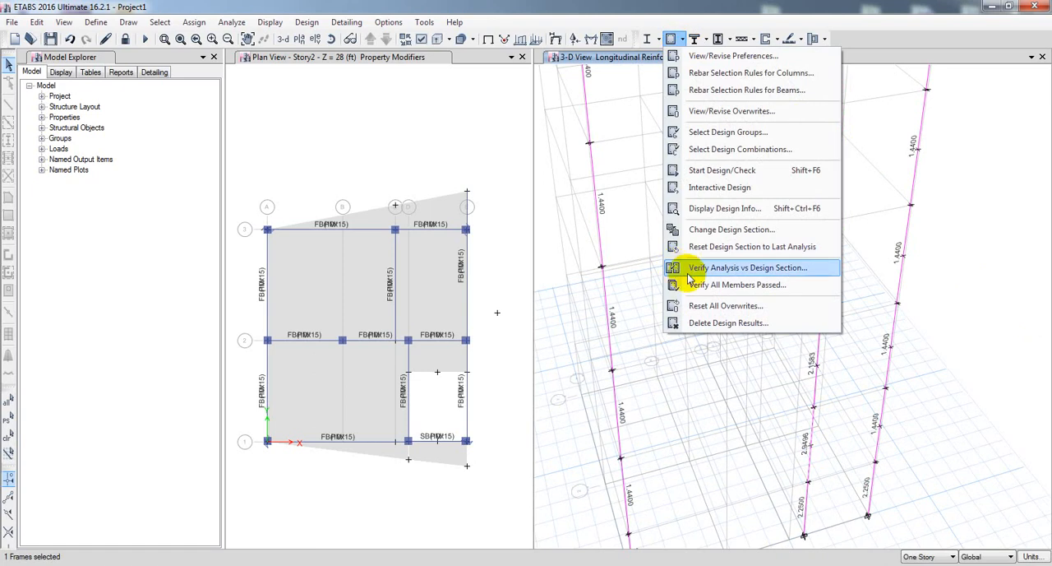
click(721, 211)
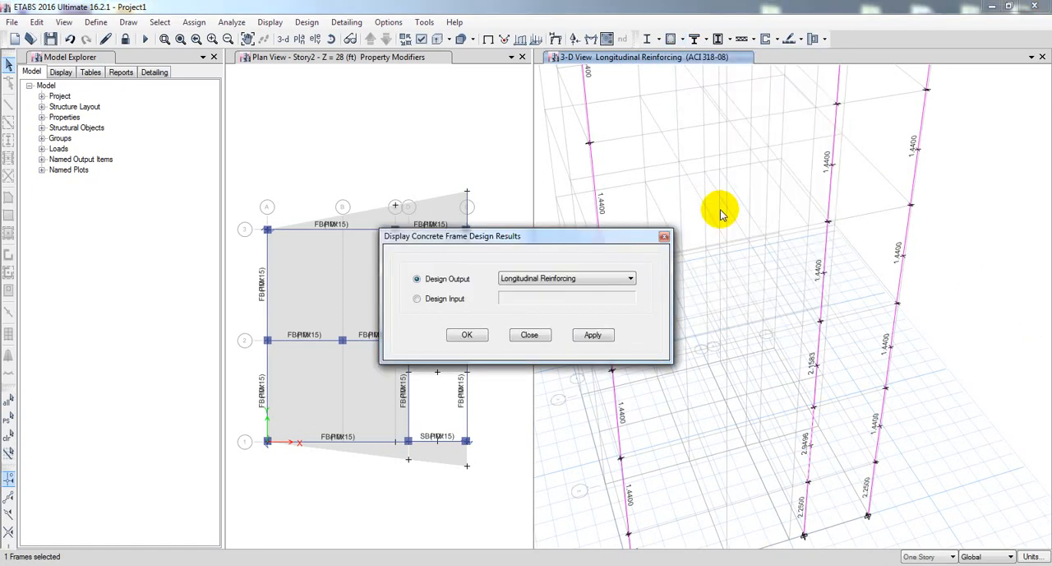
drag(564, 231, 396, 212)
click(370, 250)
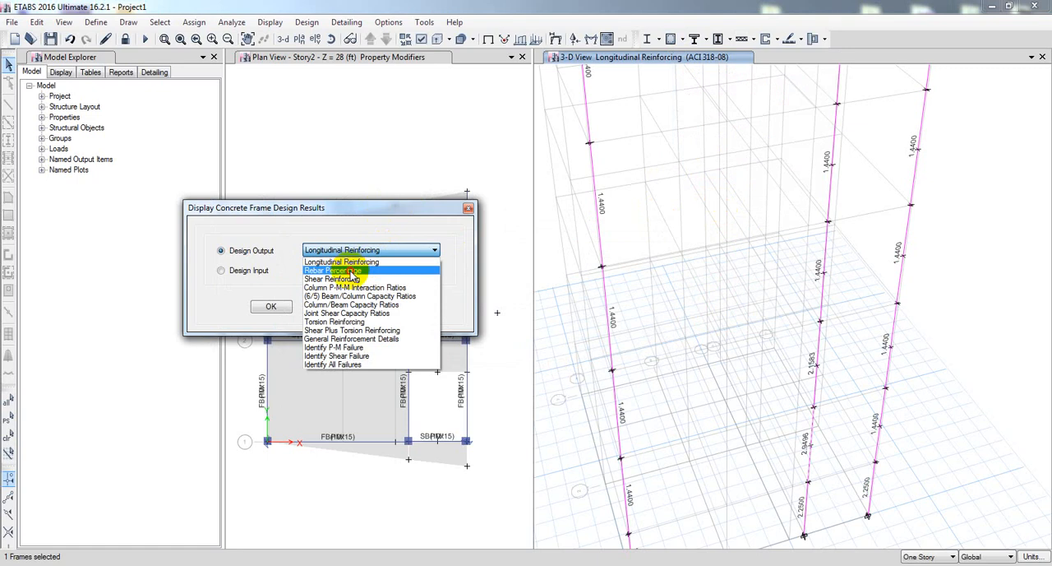
click(369, 269)
click(397, 308)
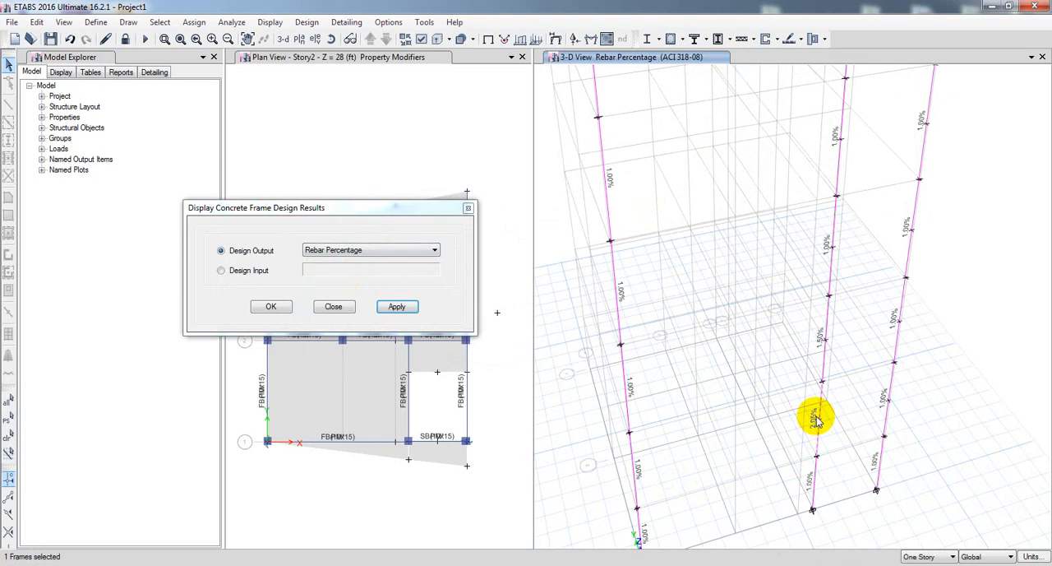
Show all objects again in the 3-D rebar percentage view.
right_click(682, 326)
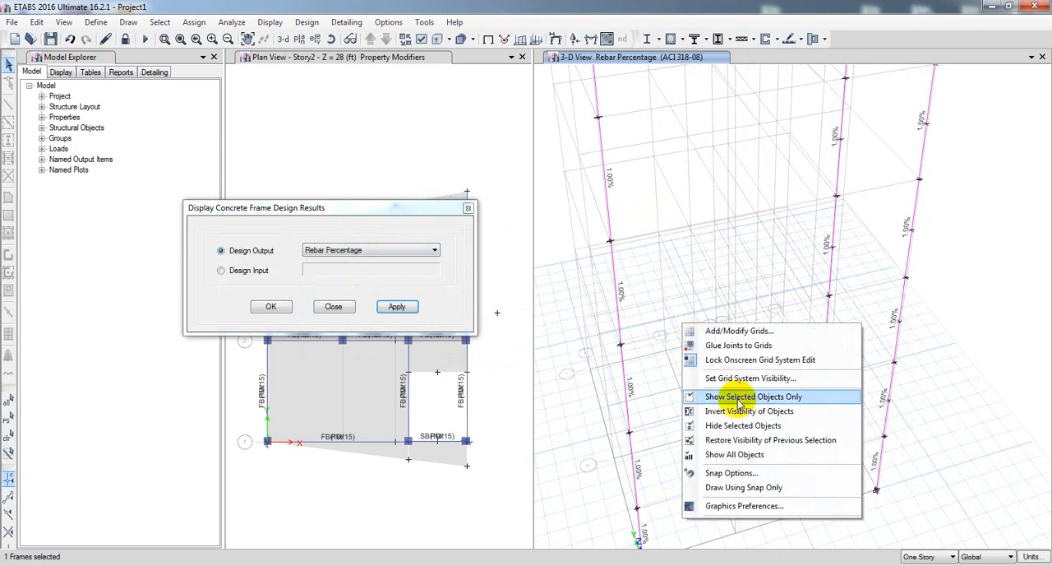
click(734, 453)
middle_drag(737, 408, 782, 439)
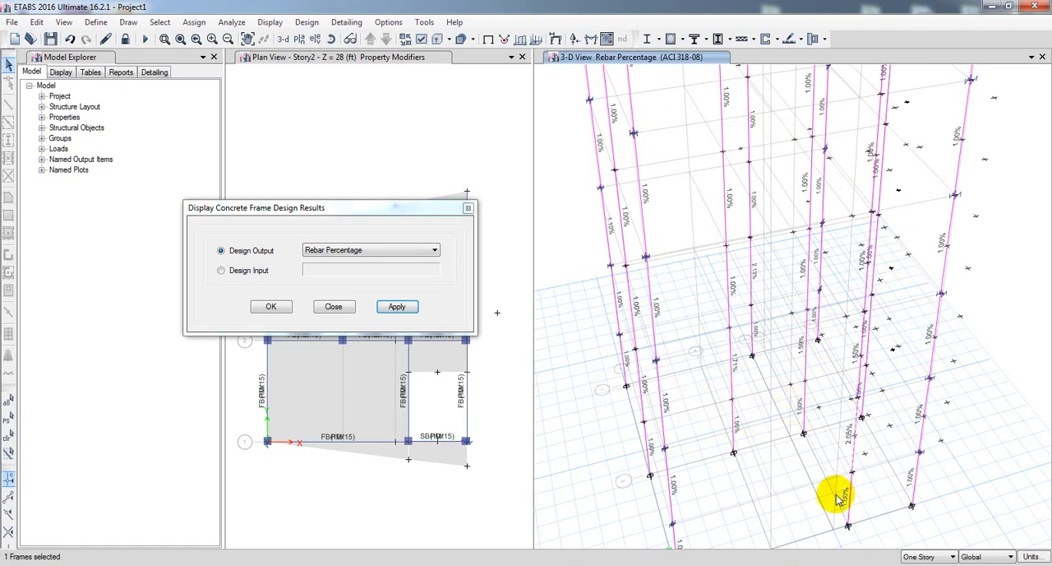
middle_drag(749, 502, 752, 460)
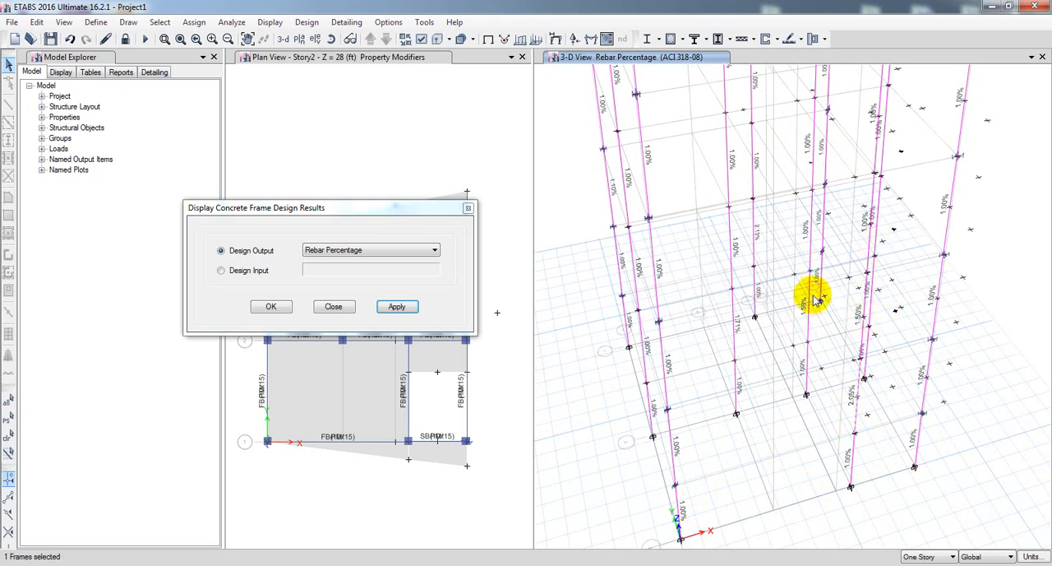
Review the concrete column design information of column C5 at the Ground Floor and at Story1.
scroll(801, 316, up, 3)
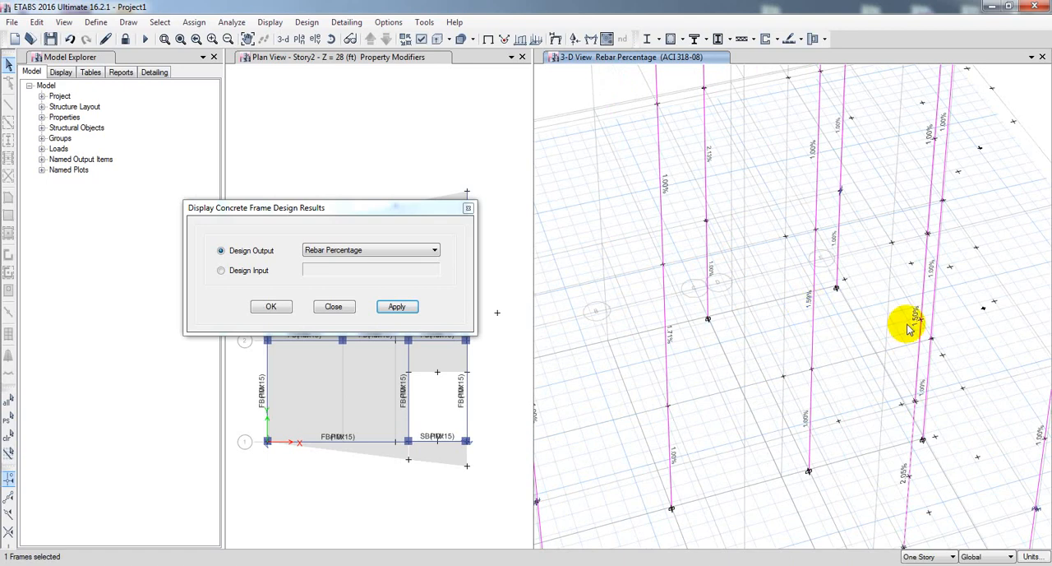
scroll(732, 467, down, 3)
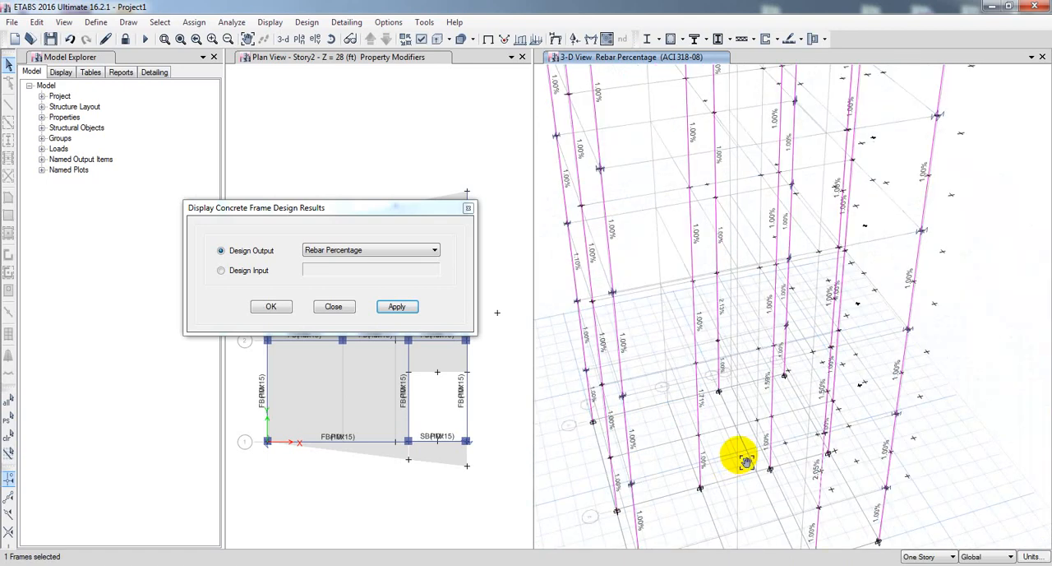
scroll(740, 464, up, 3)
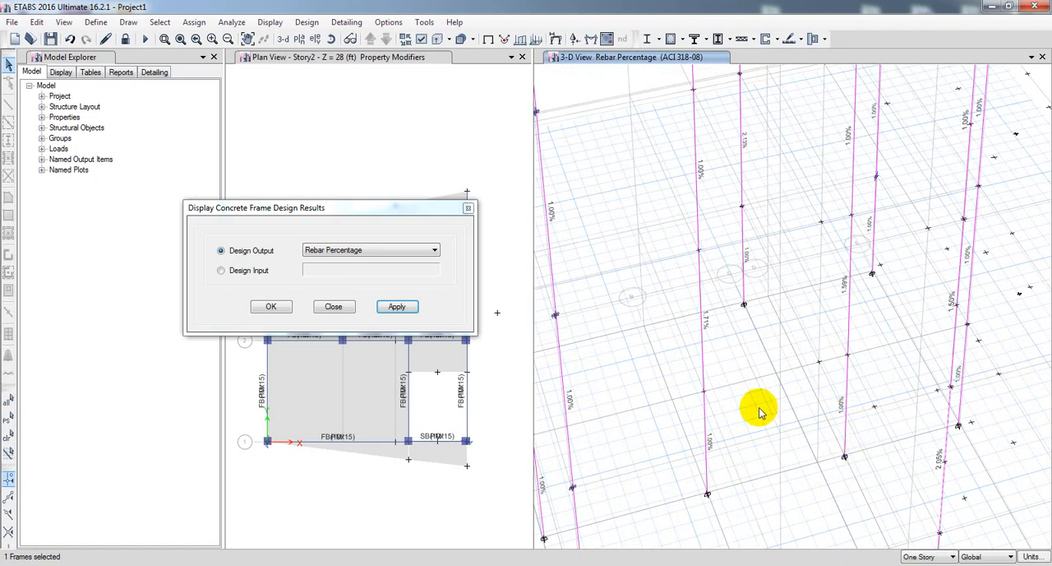
right_click(705, 446)
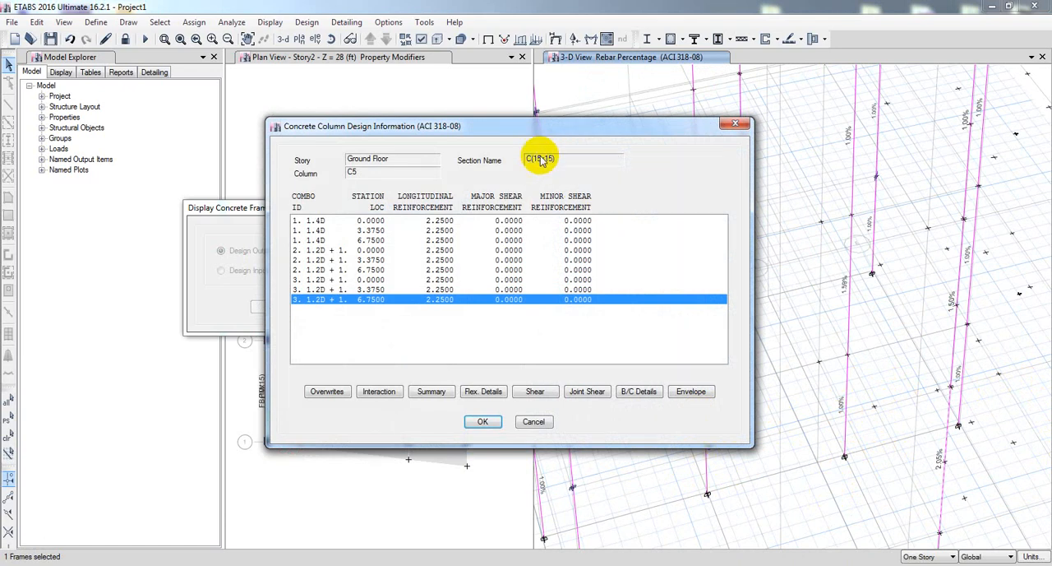
click(536, 422)
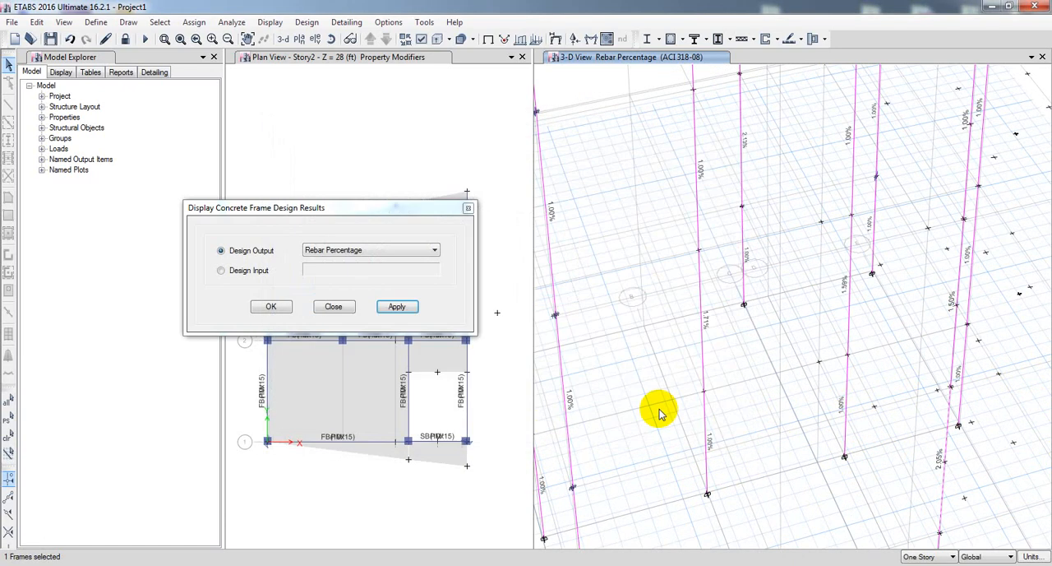
right_click(707, 336)
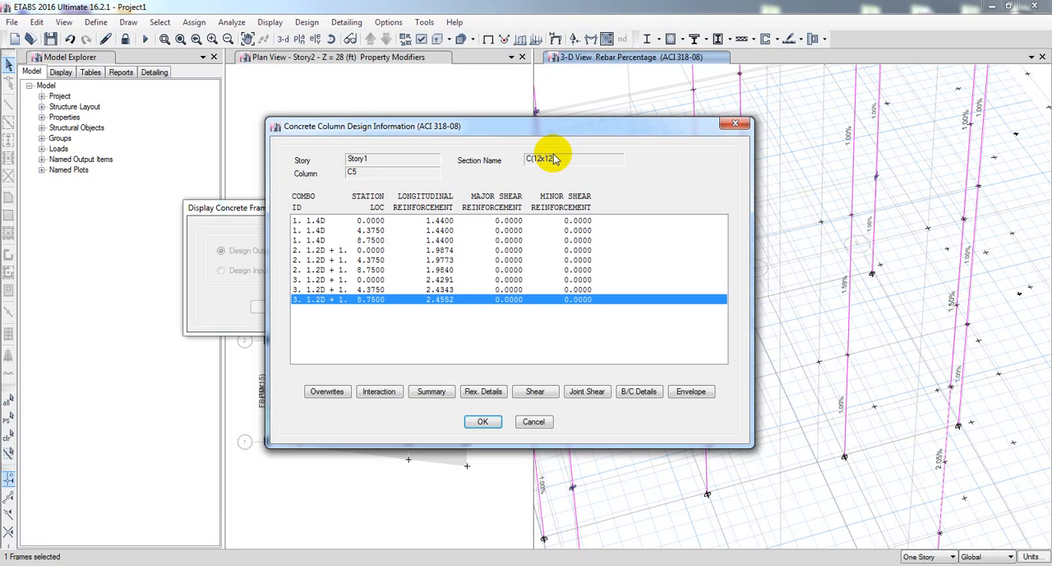
click(534, 422)
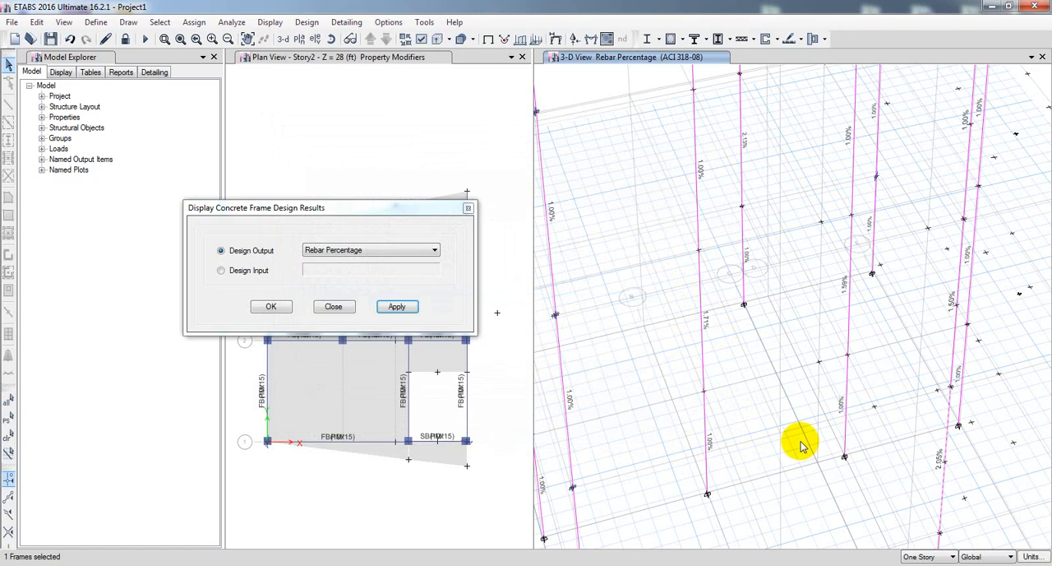
Open the concrete column design information of column C1 at the Roof from the 3-D rebar percentage view.
scroll(781, 442, down, 2)
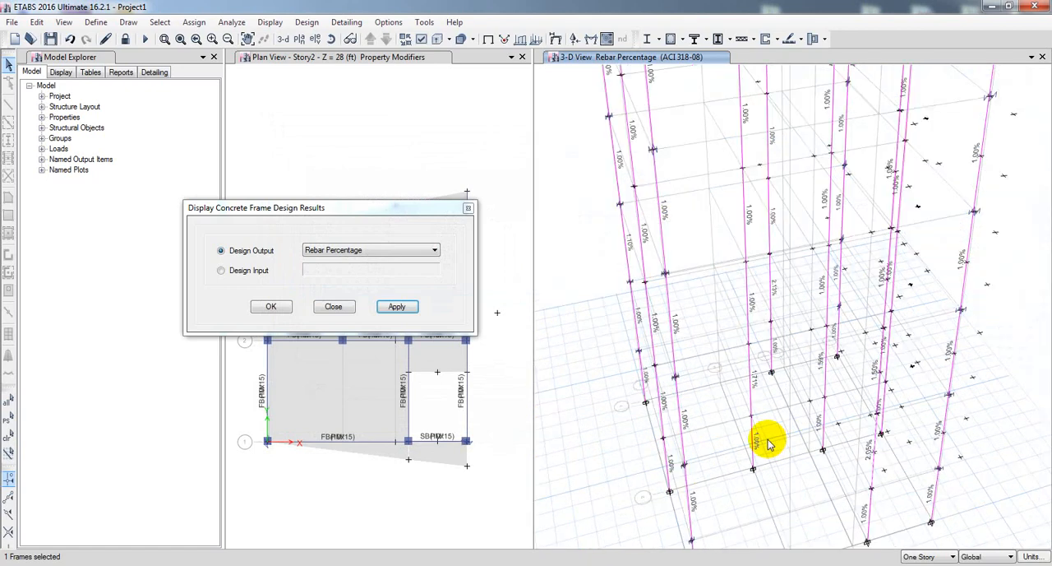
scroll(766, 444, down, 3)
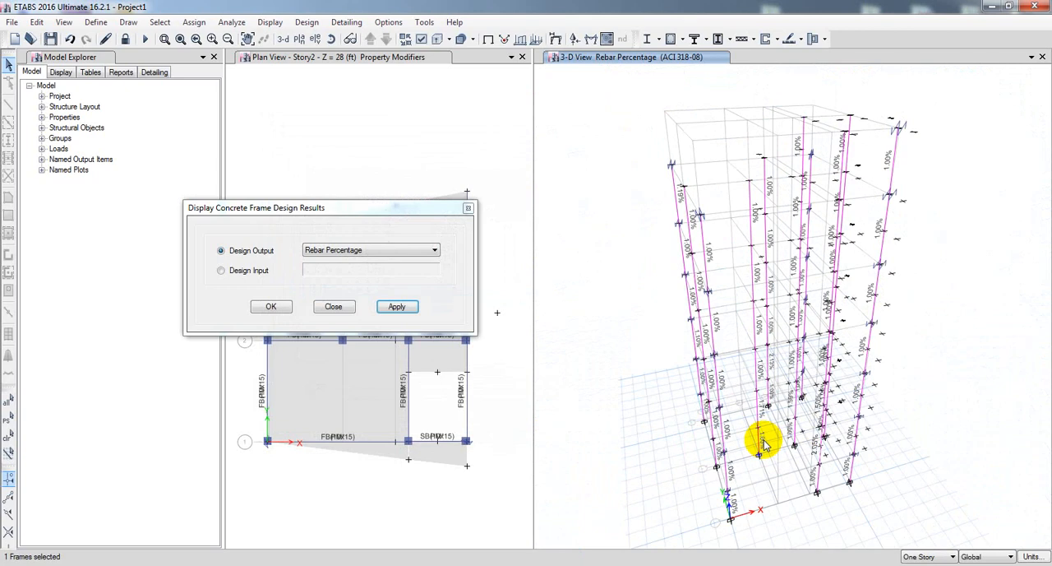
middle_drag(896, 433, 863, 435)
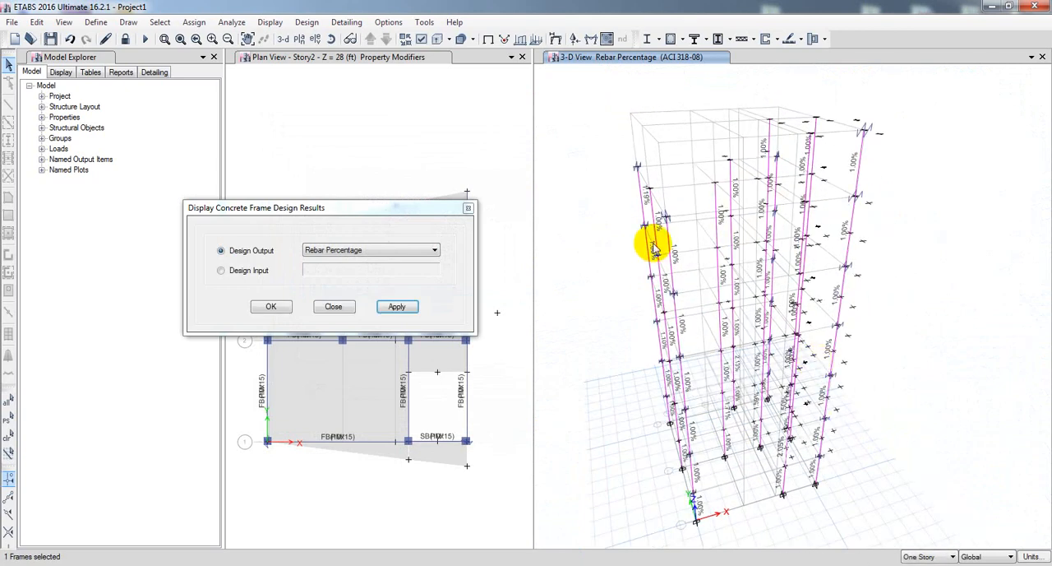
scroll(642, 179, up, 5)
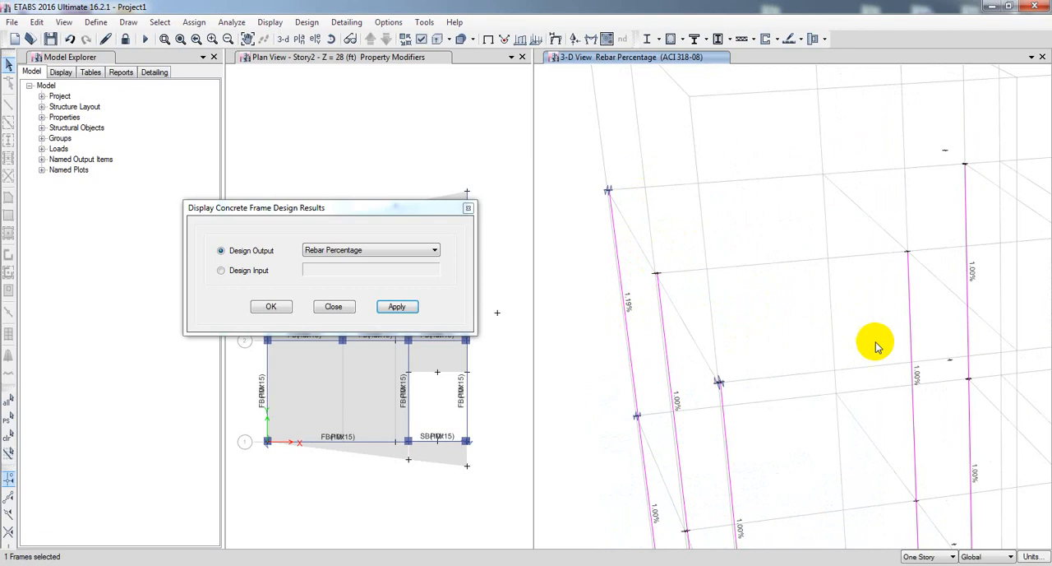
middle_drag(838, 343, 841, 236)
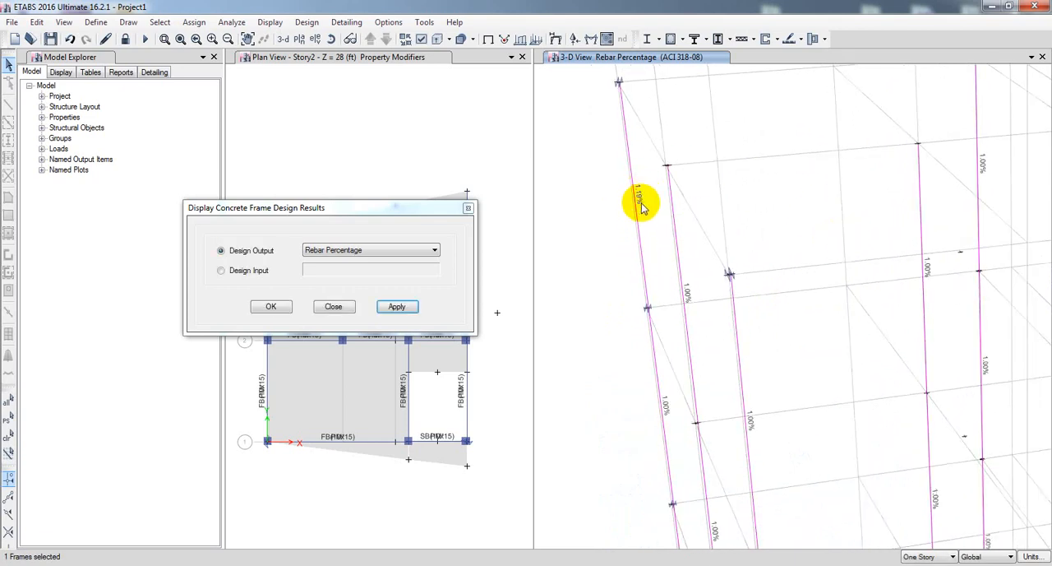
right_click(640, 230)
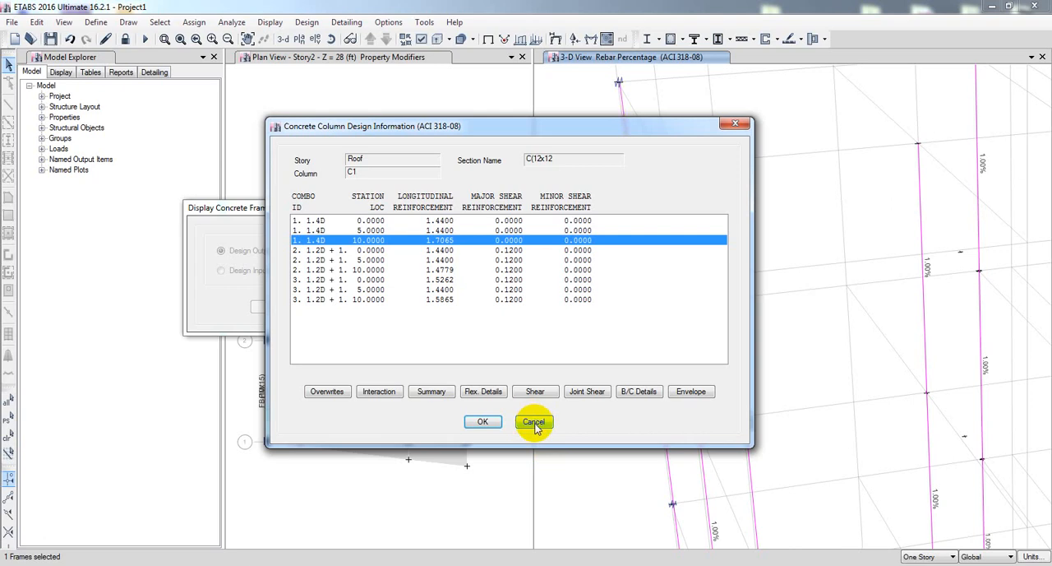
Review the beam/column capacity ratio details of the Roof column C1 and close its design information.
click(637, 393)
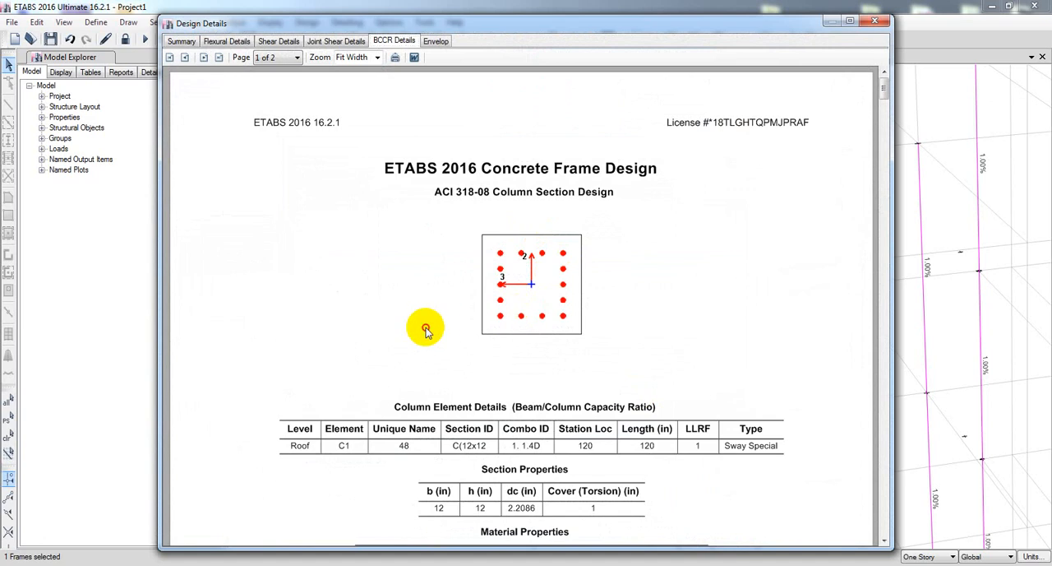
scroll(435, 395, down, 10)
scroll(526, 390, down, 10)
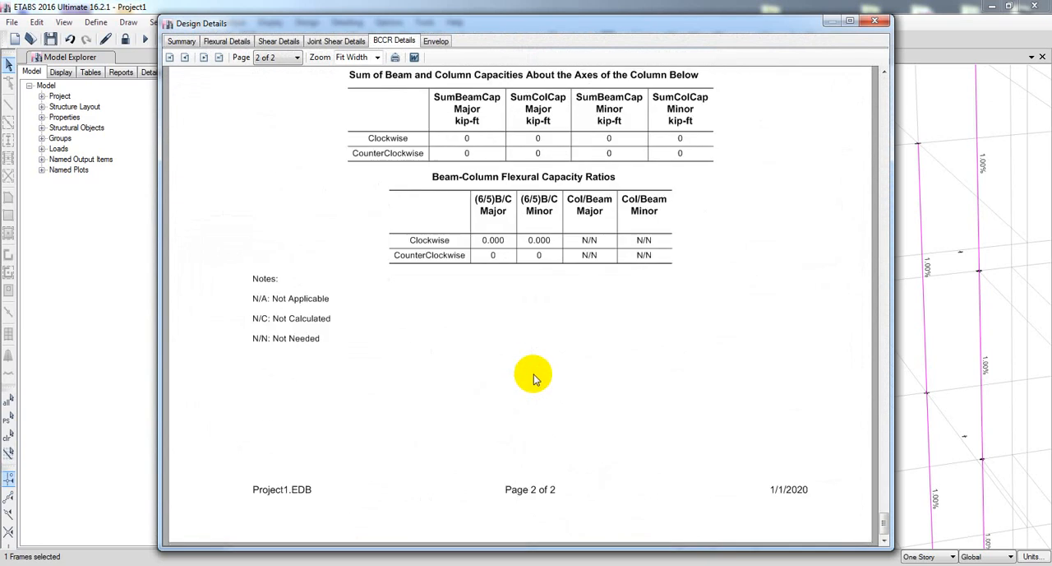
scroll(534, 379, up, 3)
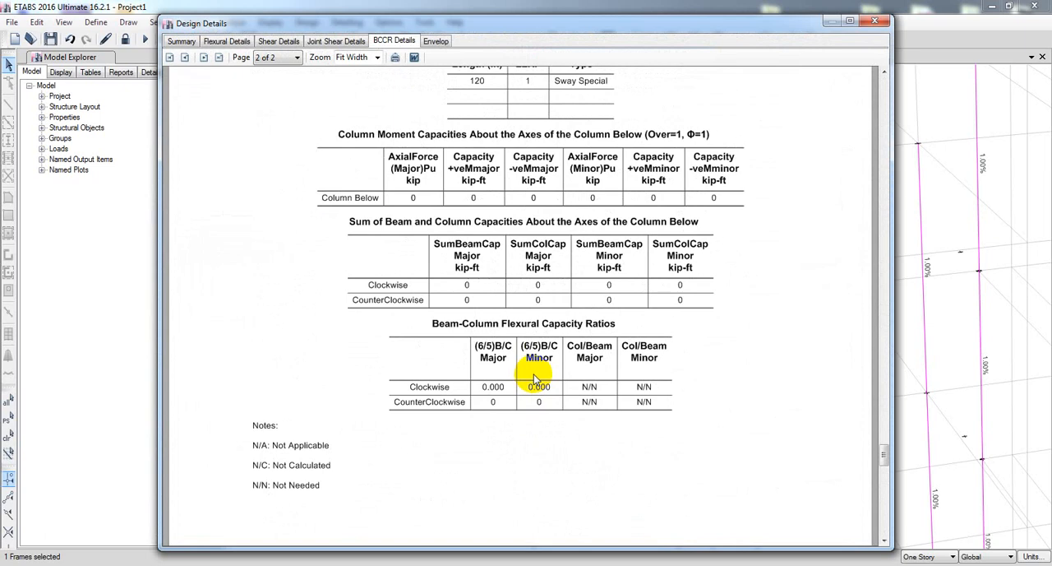
scroll(567, 444, up, 3)
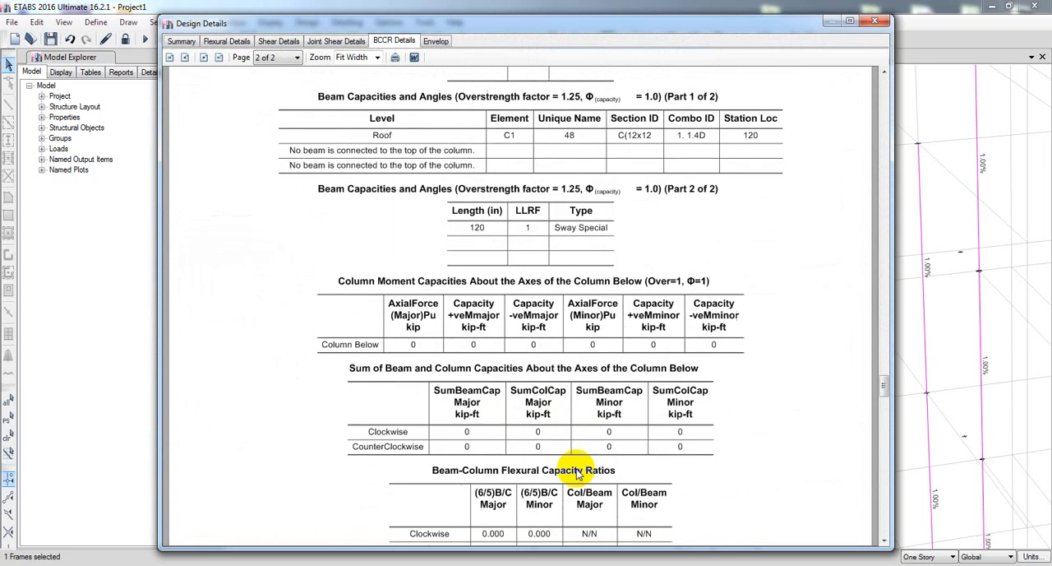
click(874, 20)
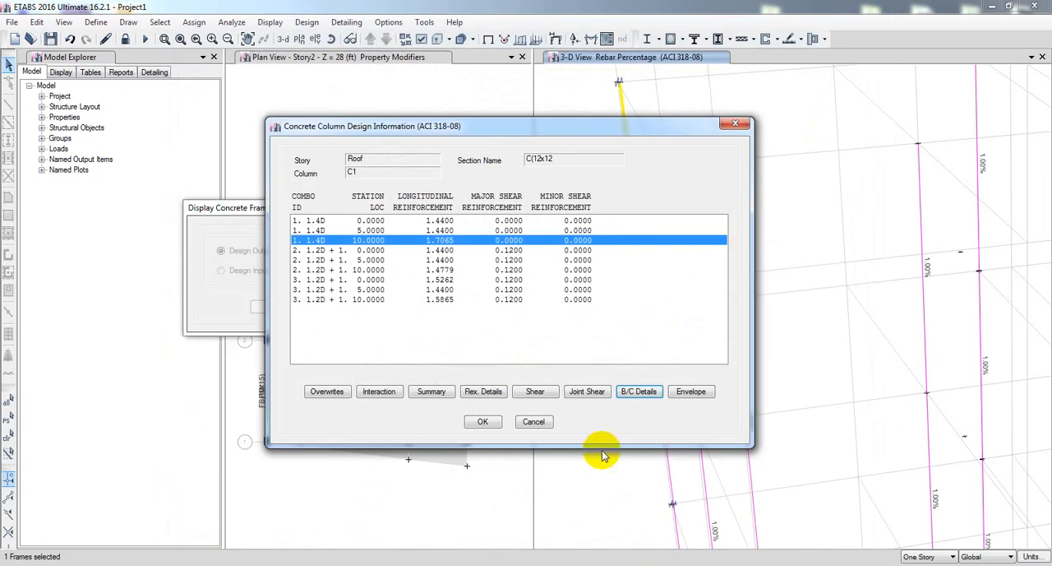
click(519, 426)
Review the rebar percentages over the full building height and close the concrete frame design results display settings.
scroll(763, 354, down, 4)
middle_drag(764, 354, 777, 420)
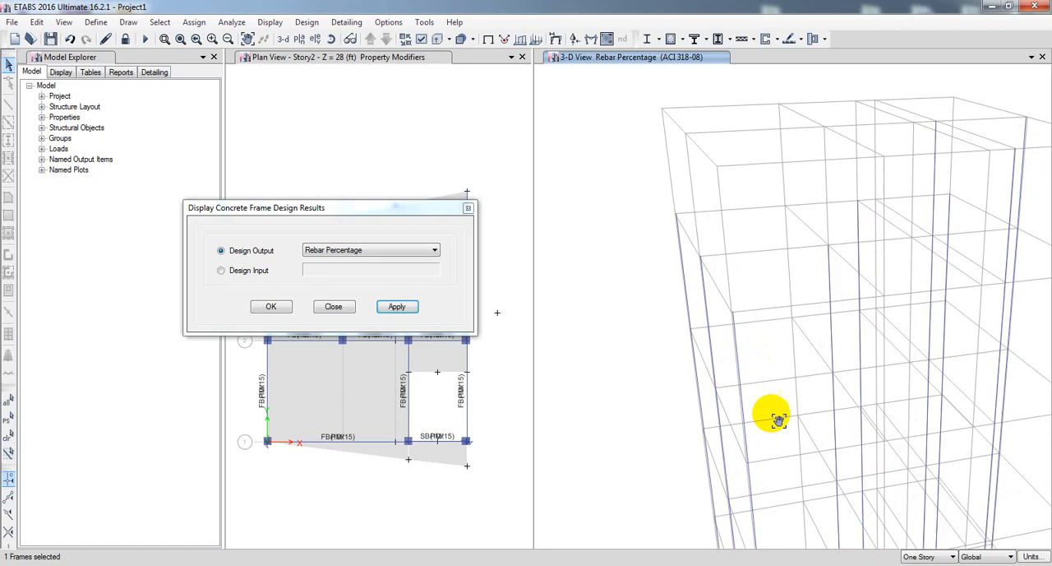
scroll(721, 329, down, 2)
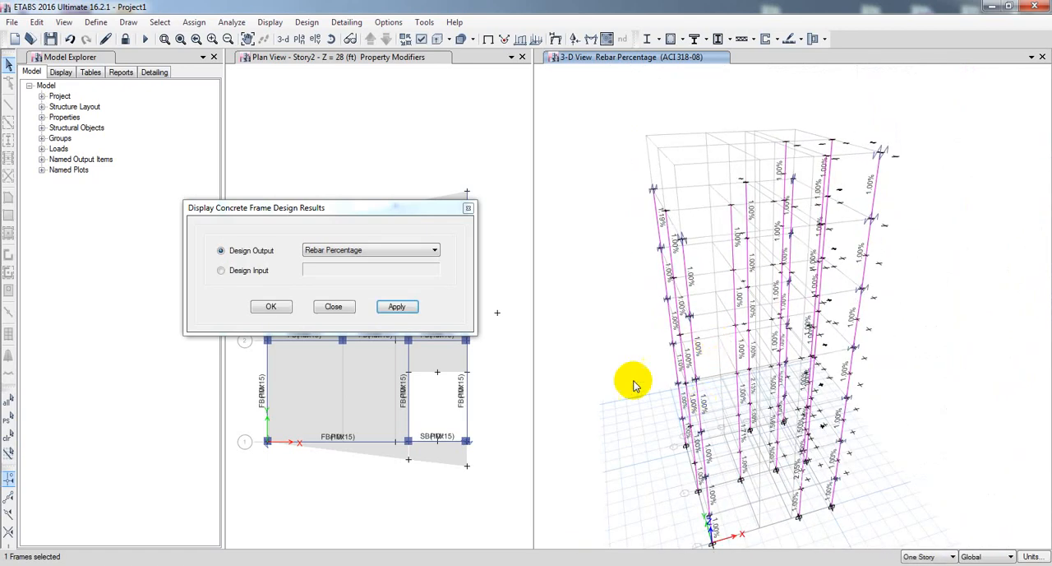
middle_drag(618, 374, 607, 337)
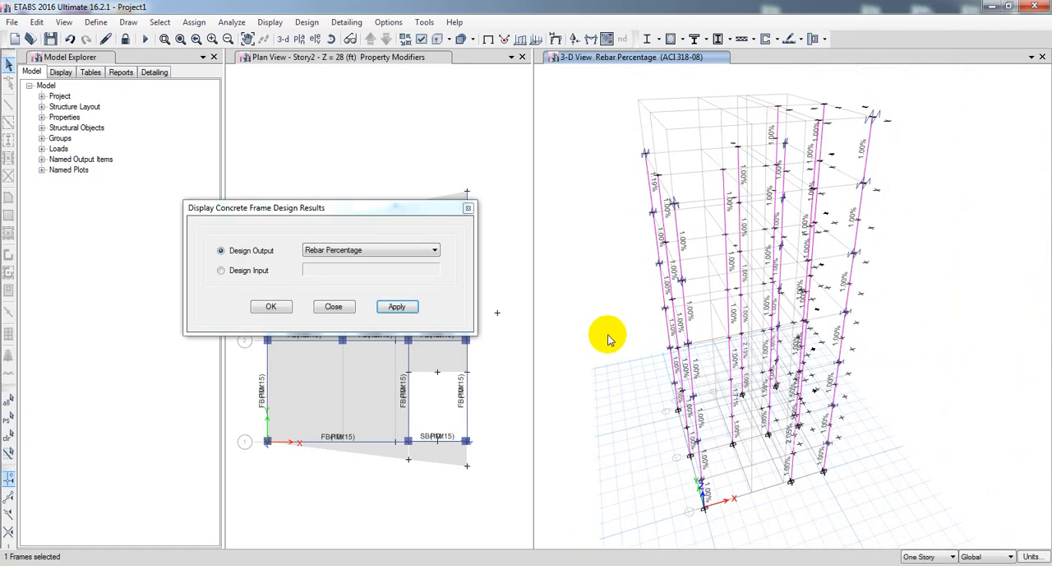
click(341, 308)
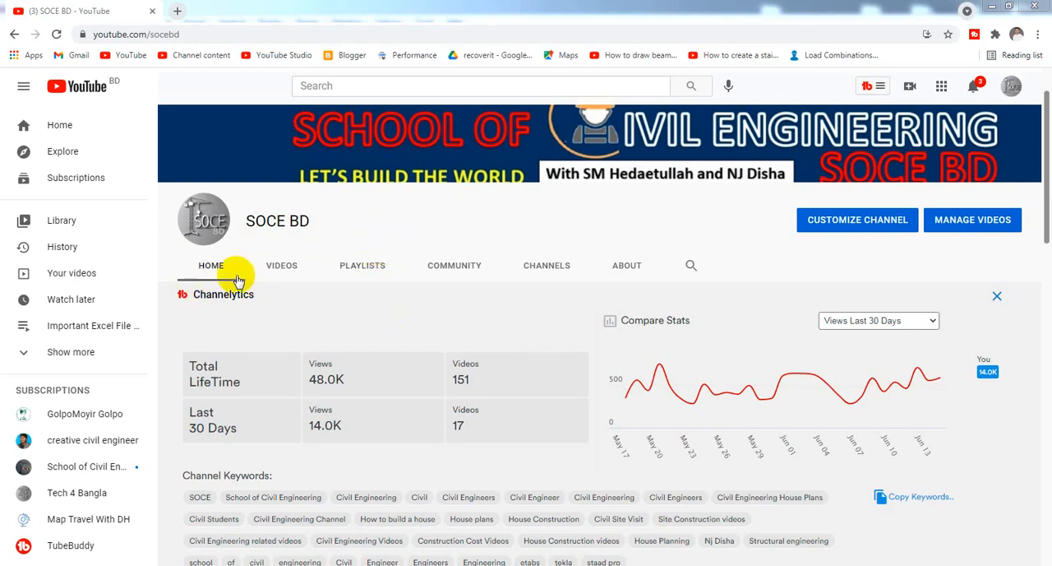
Browse the uploaded videos of the SOCE BD channel on YouTube.
click(269, 274)
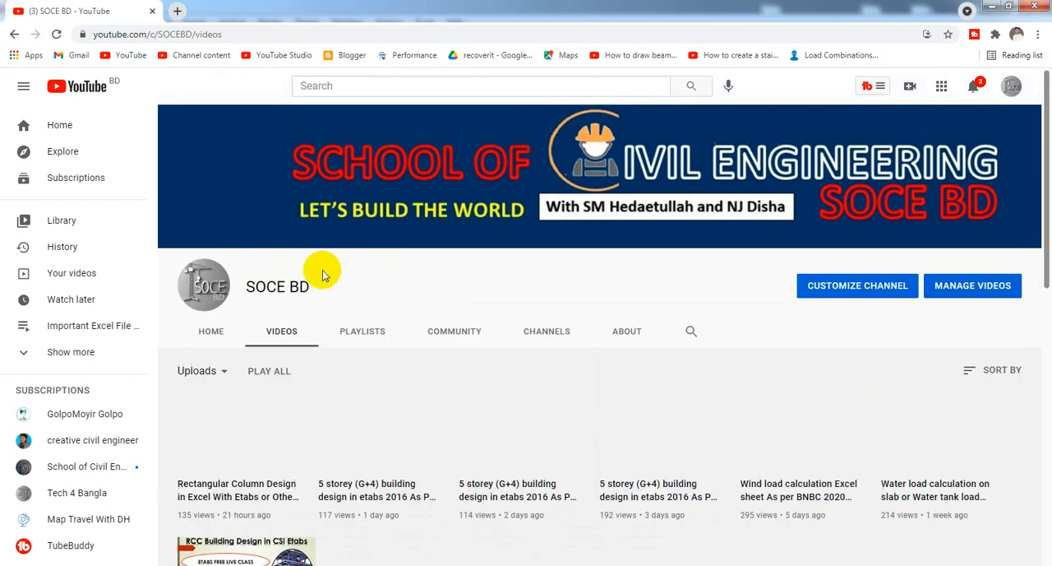
scroll(493, 370, down, 3)
scroll(550, 423, down, 10)
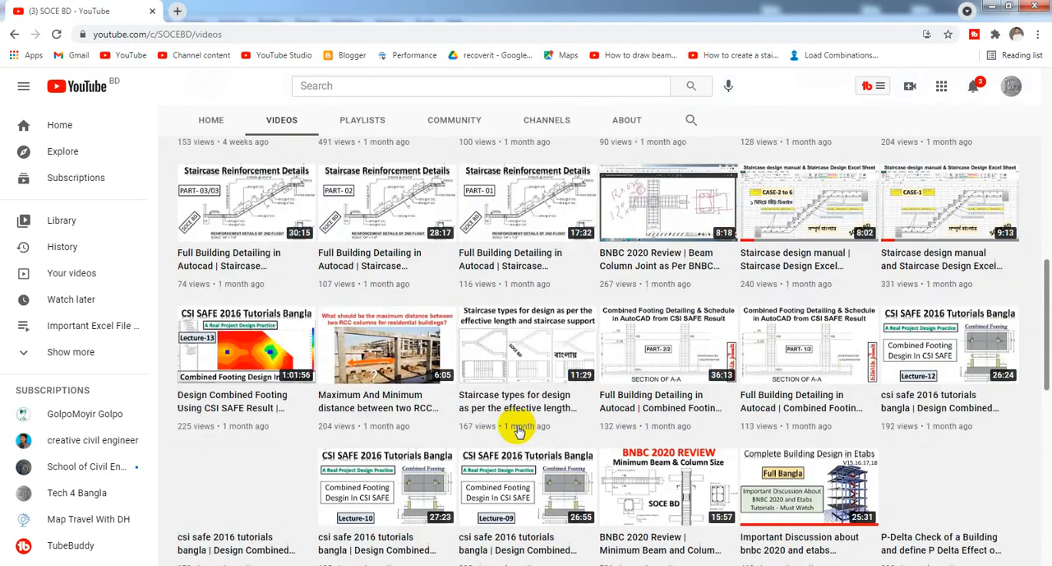
scroll(516, 428, up, 15)
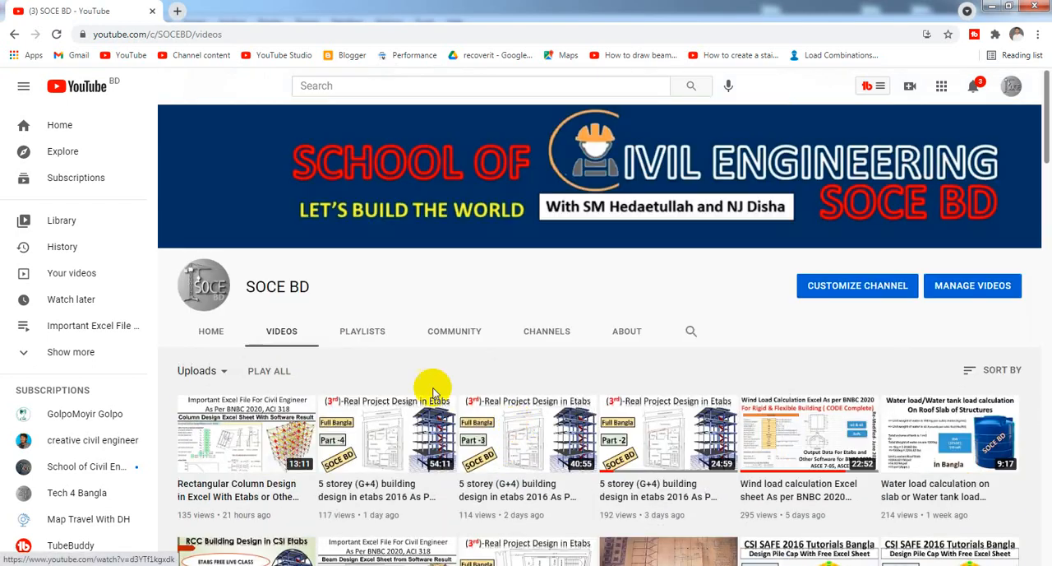
Look through the created playlists of the SOCE BD channel, including Real Project Building Design.
click(346, 331)
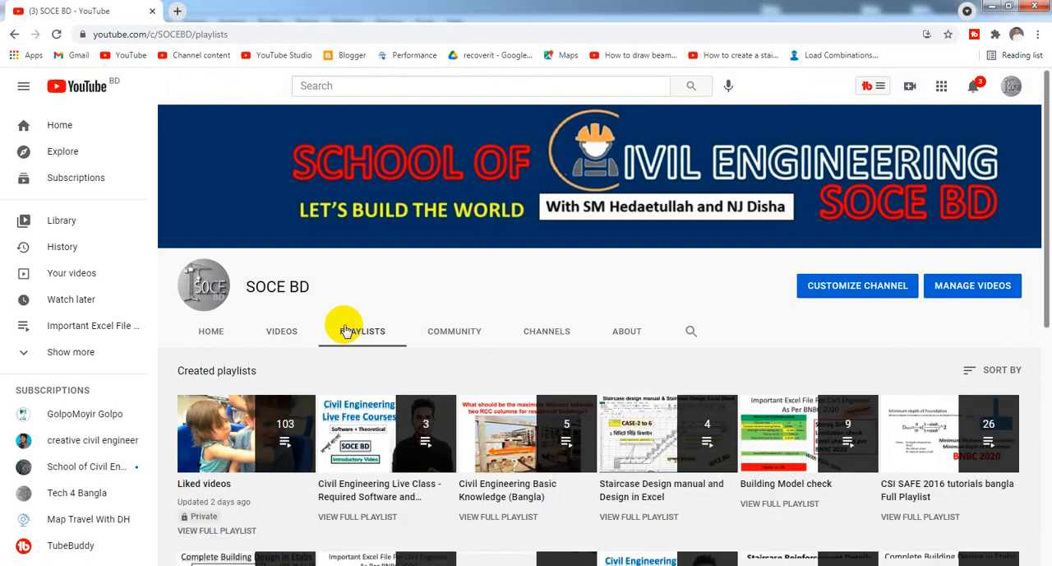
scroll(430, 400, down, 3)
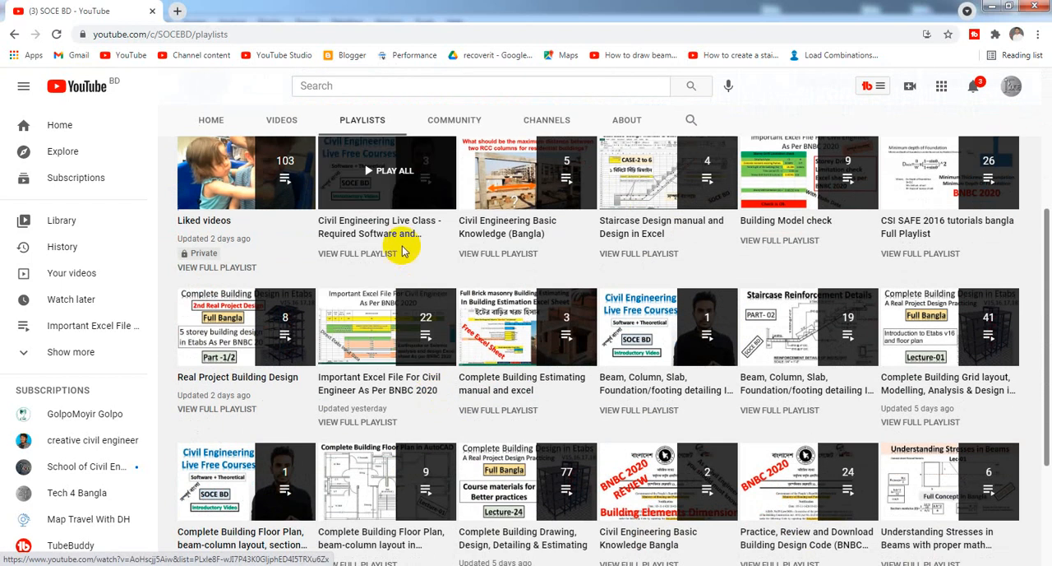
scroll(426, 279, up, 2)
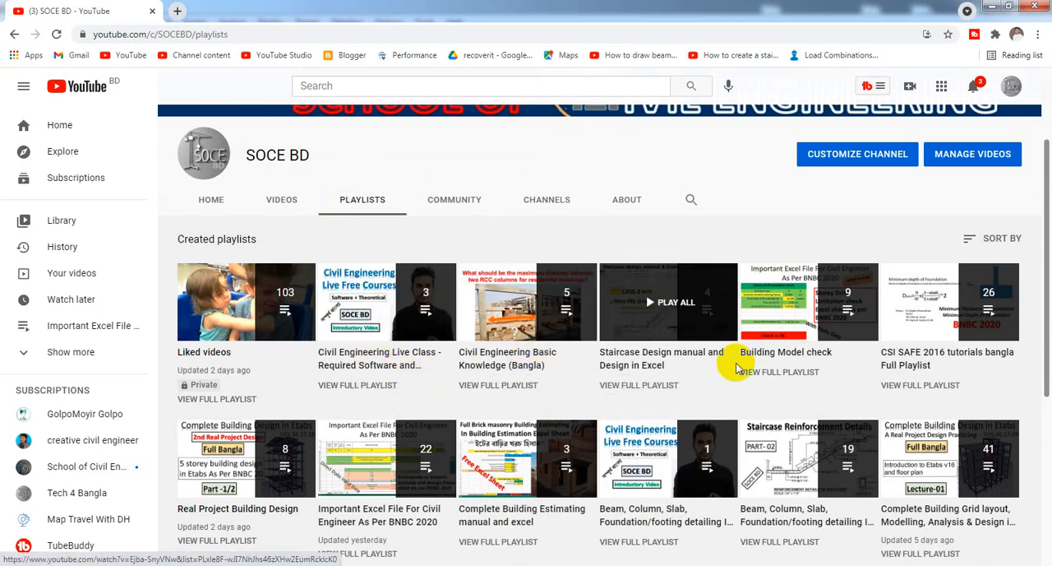
scroll(836, 382, down, 3)
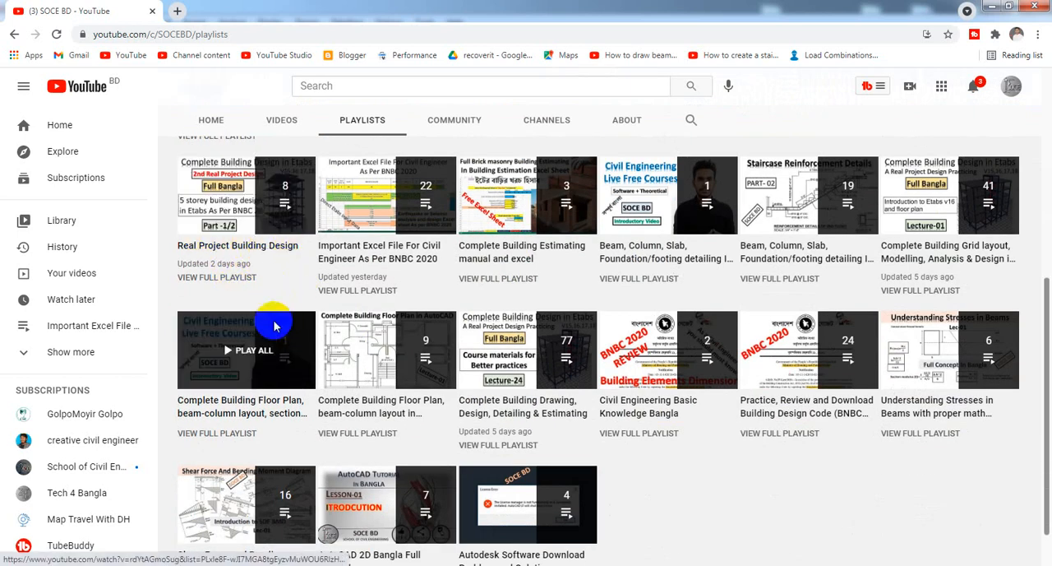
click(251, 236)
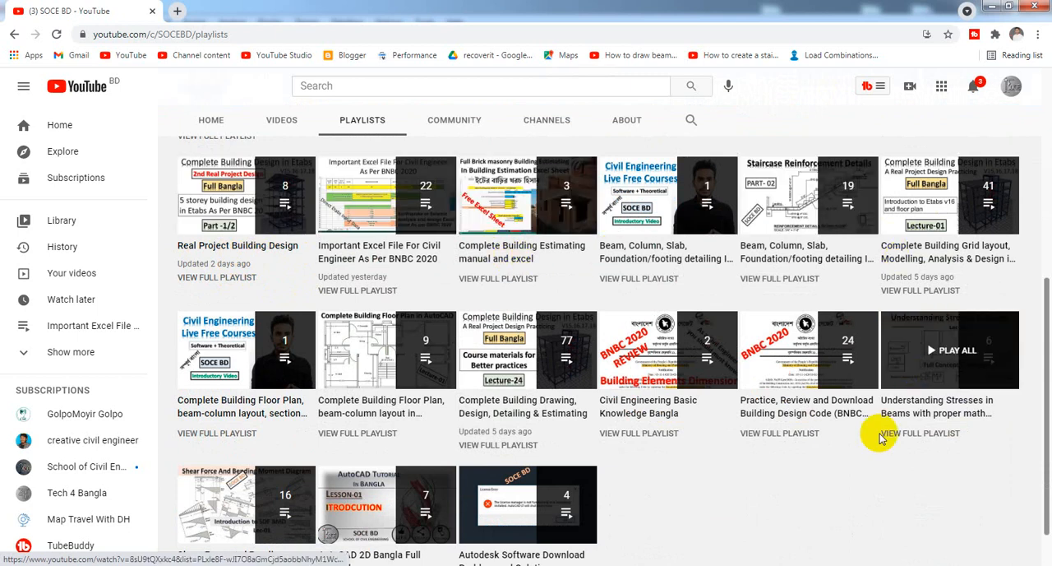
scroll(781, 481, down, 1)
scroll(740, 483, up, 1)
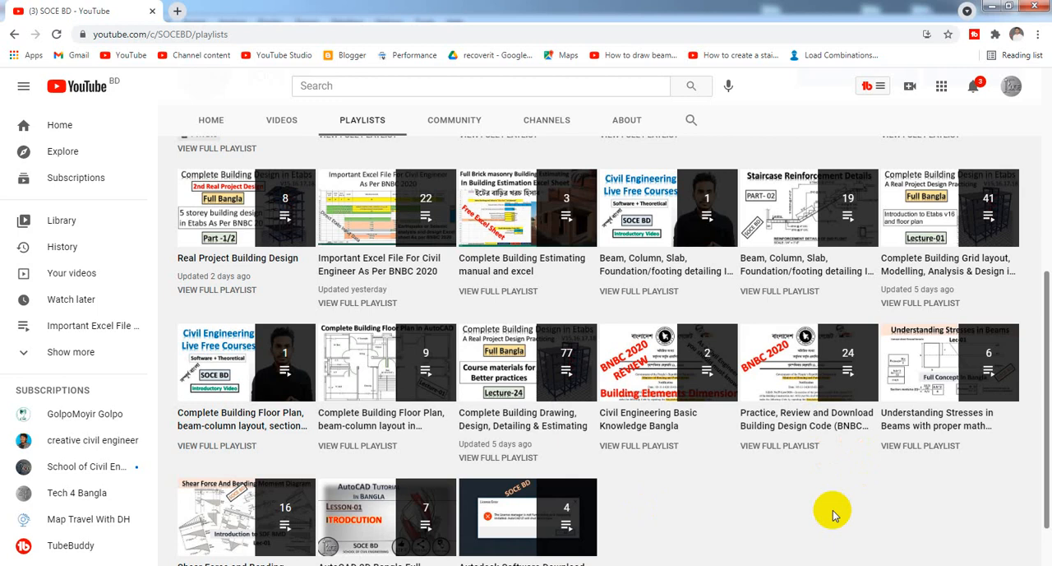
scroll(829, 513, up, 2)
scroll(835, 515, up, 4)
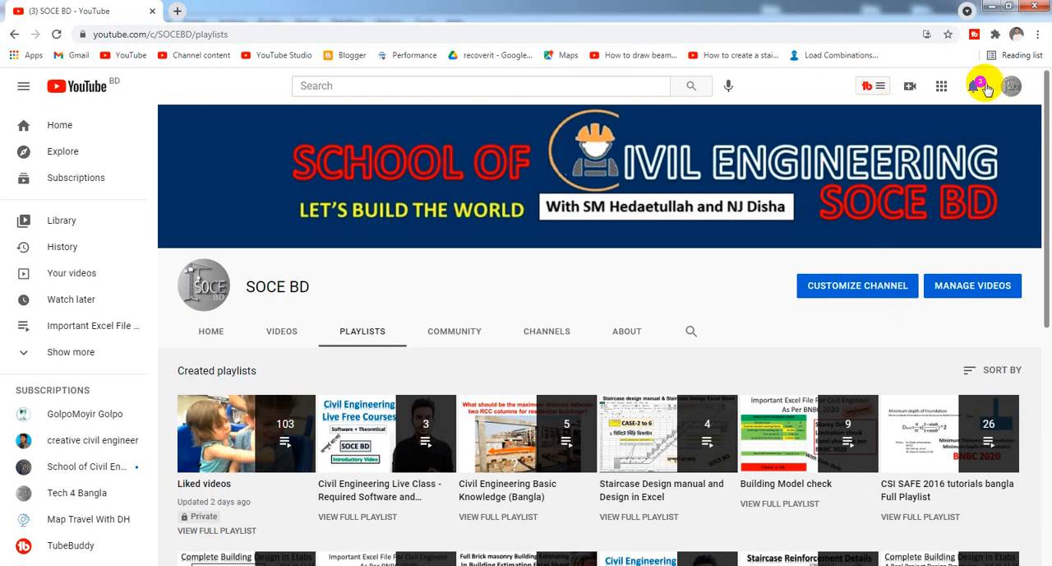